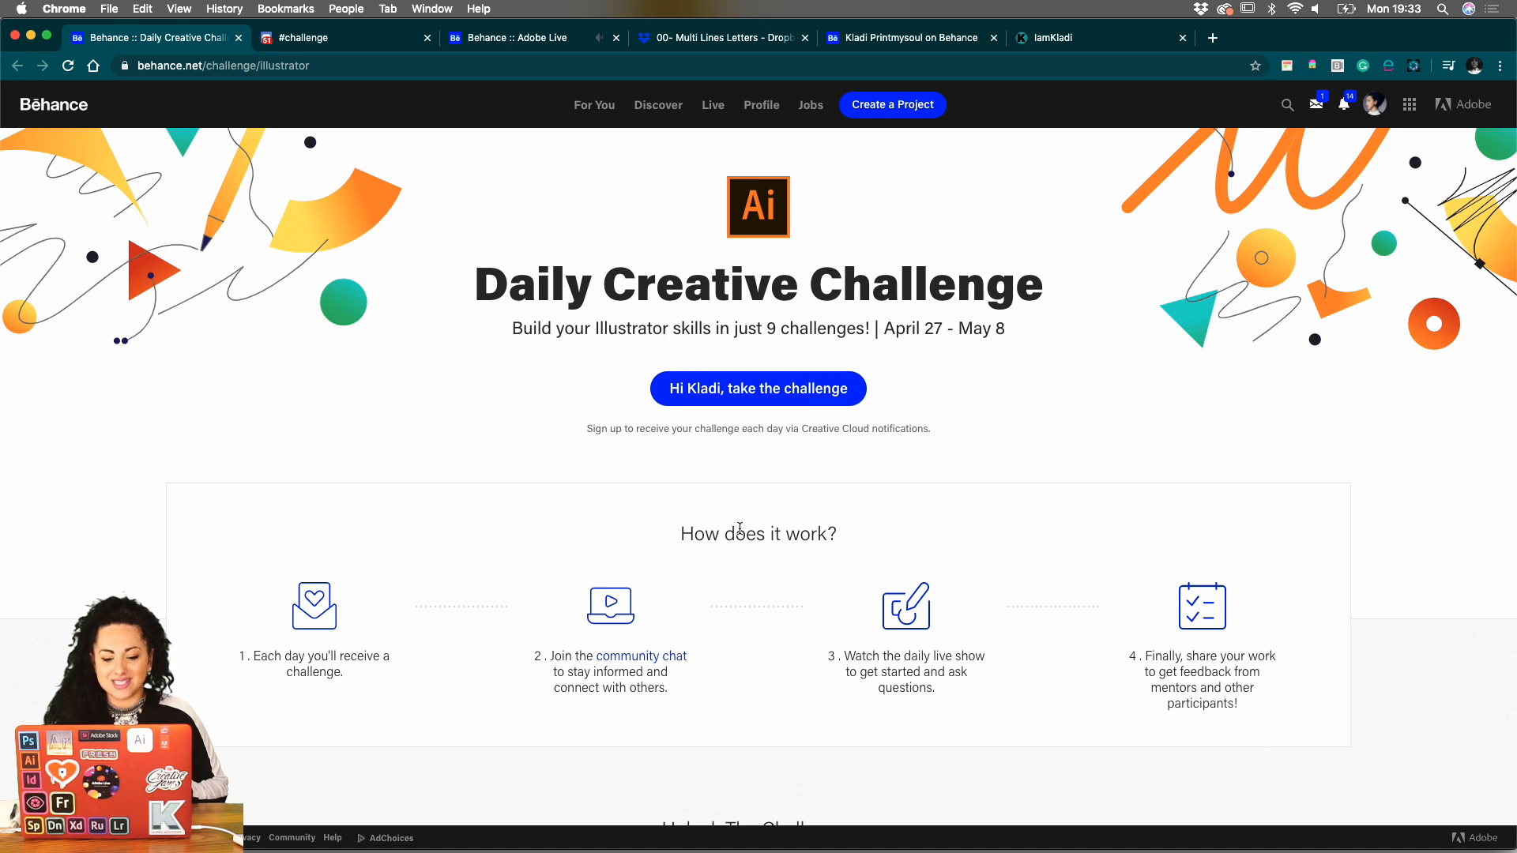
Examine the Illustrator Daily Creative Challenge page, covering how it works, the challenge calendar, next steps and past challenges.
scroll(738, 522, "down", 4)
scroll(738, 524, "down", 4)
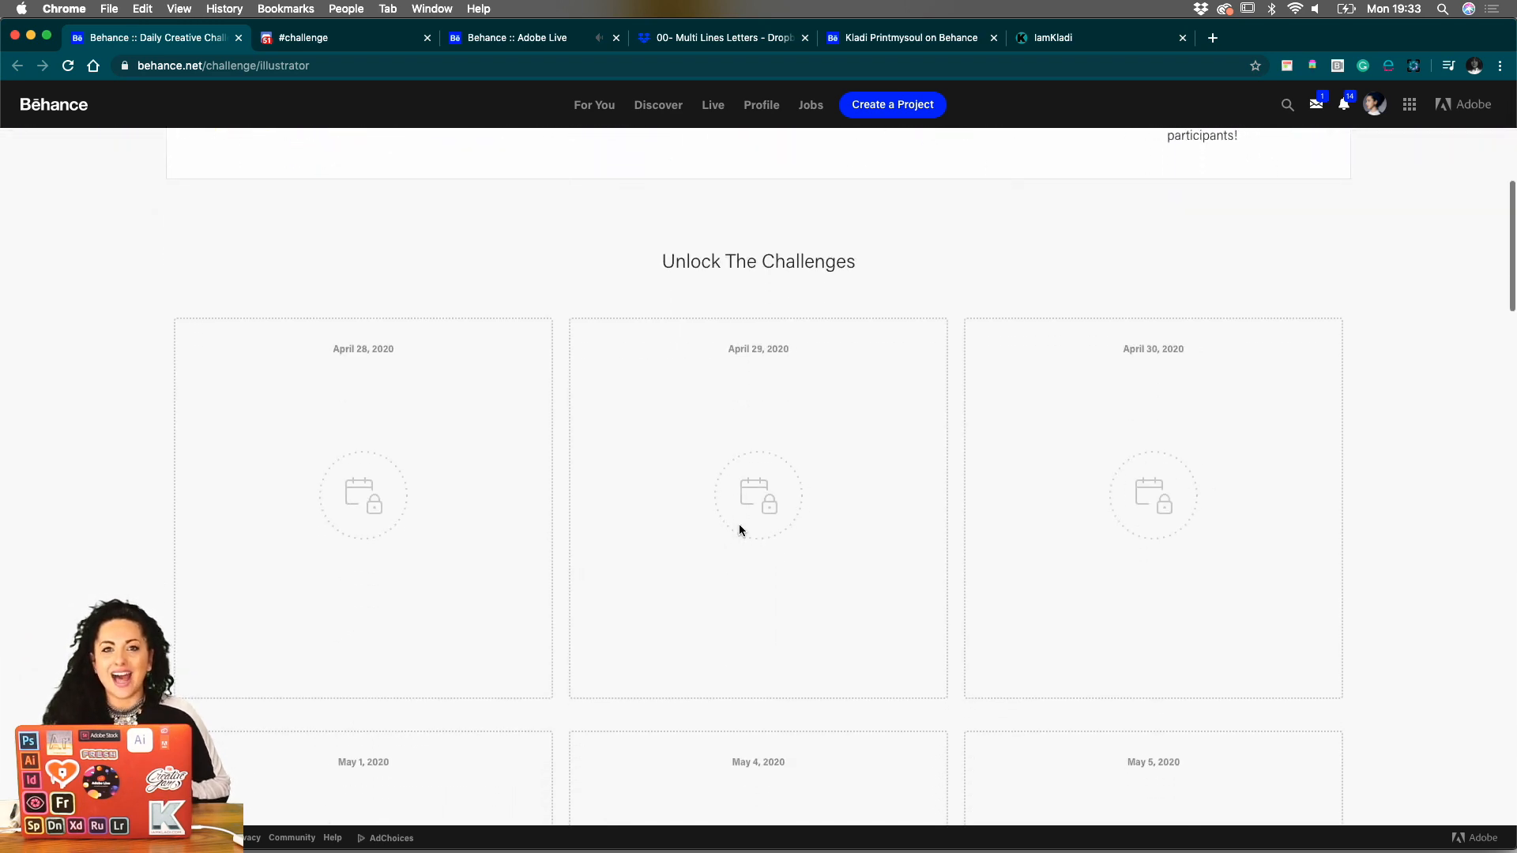
scroll(738, 523, "down", 2)
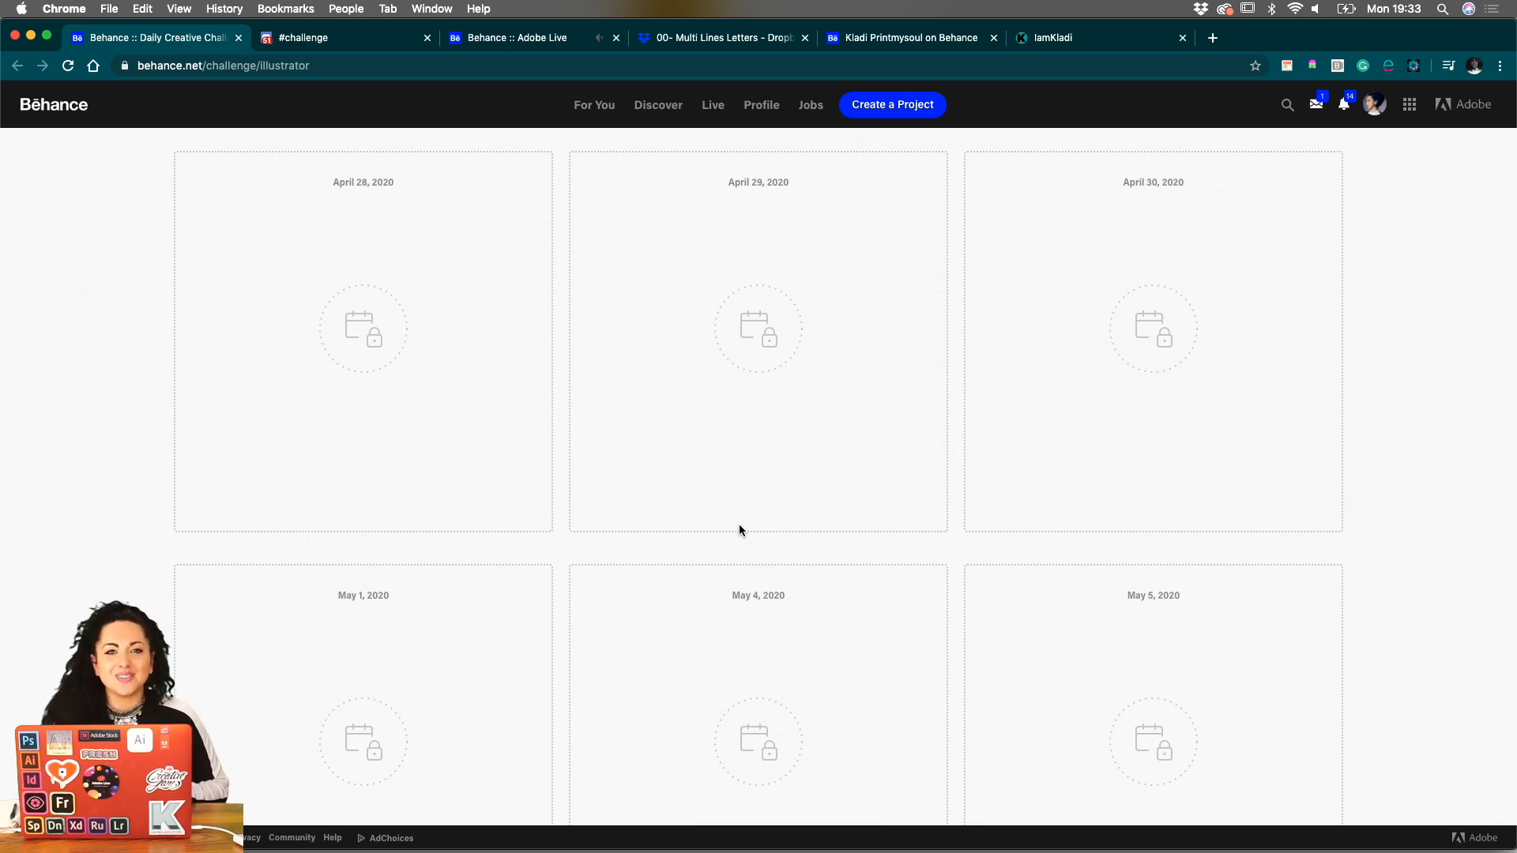
scroll(732, 411, "up", 2)
scroll(732, 411, "down", 4)
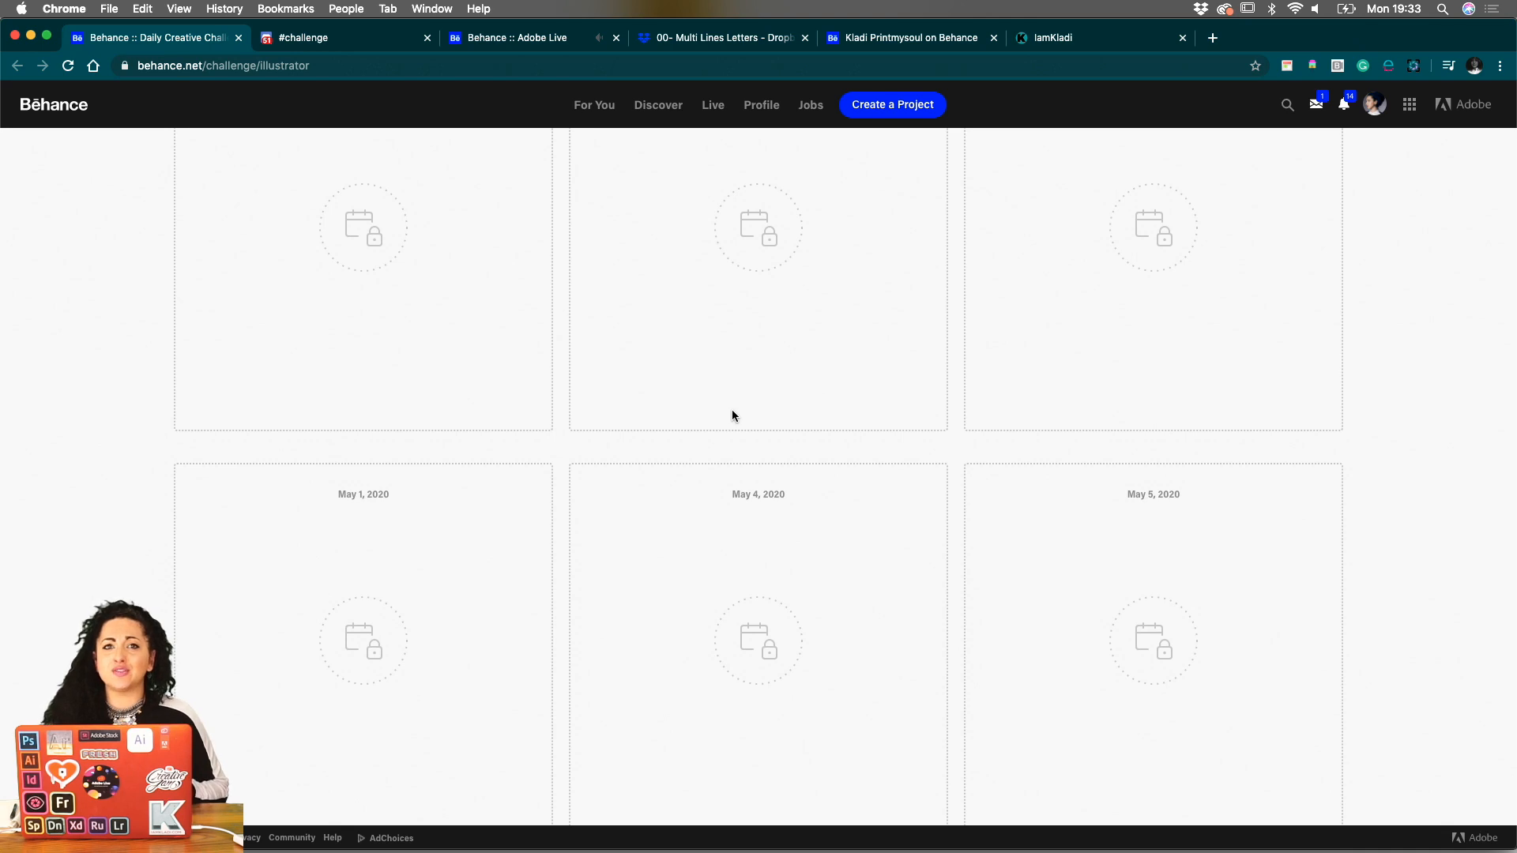
scroll(732, 415, "down", 5)
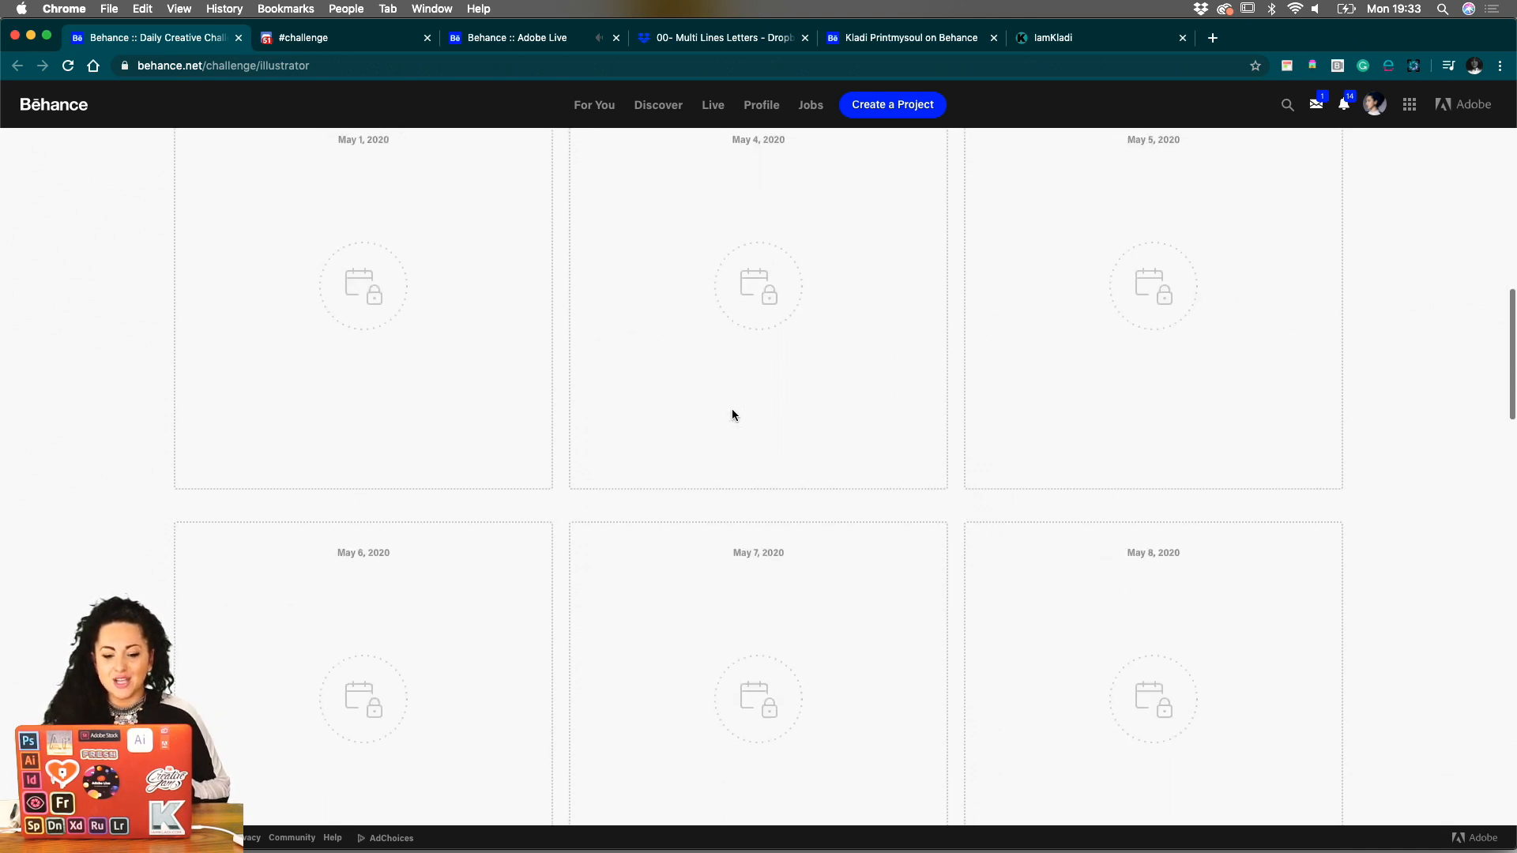
scroll(732, 414, "down", 15)
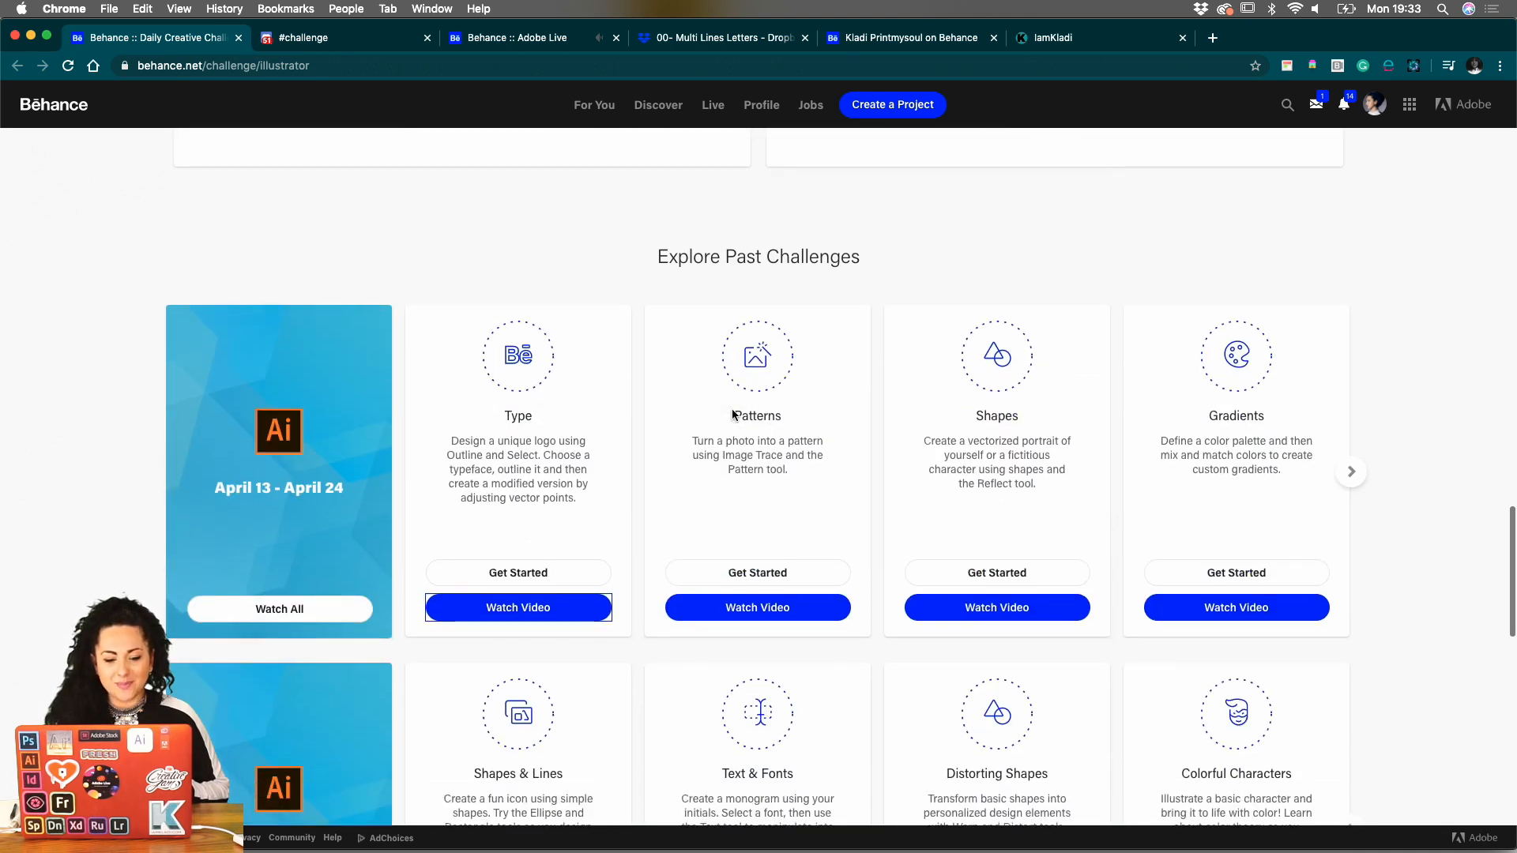
scroll(734, 414, "down", 3)
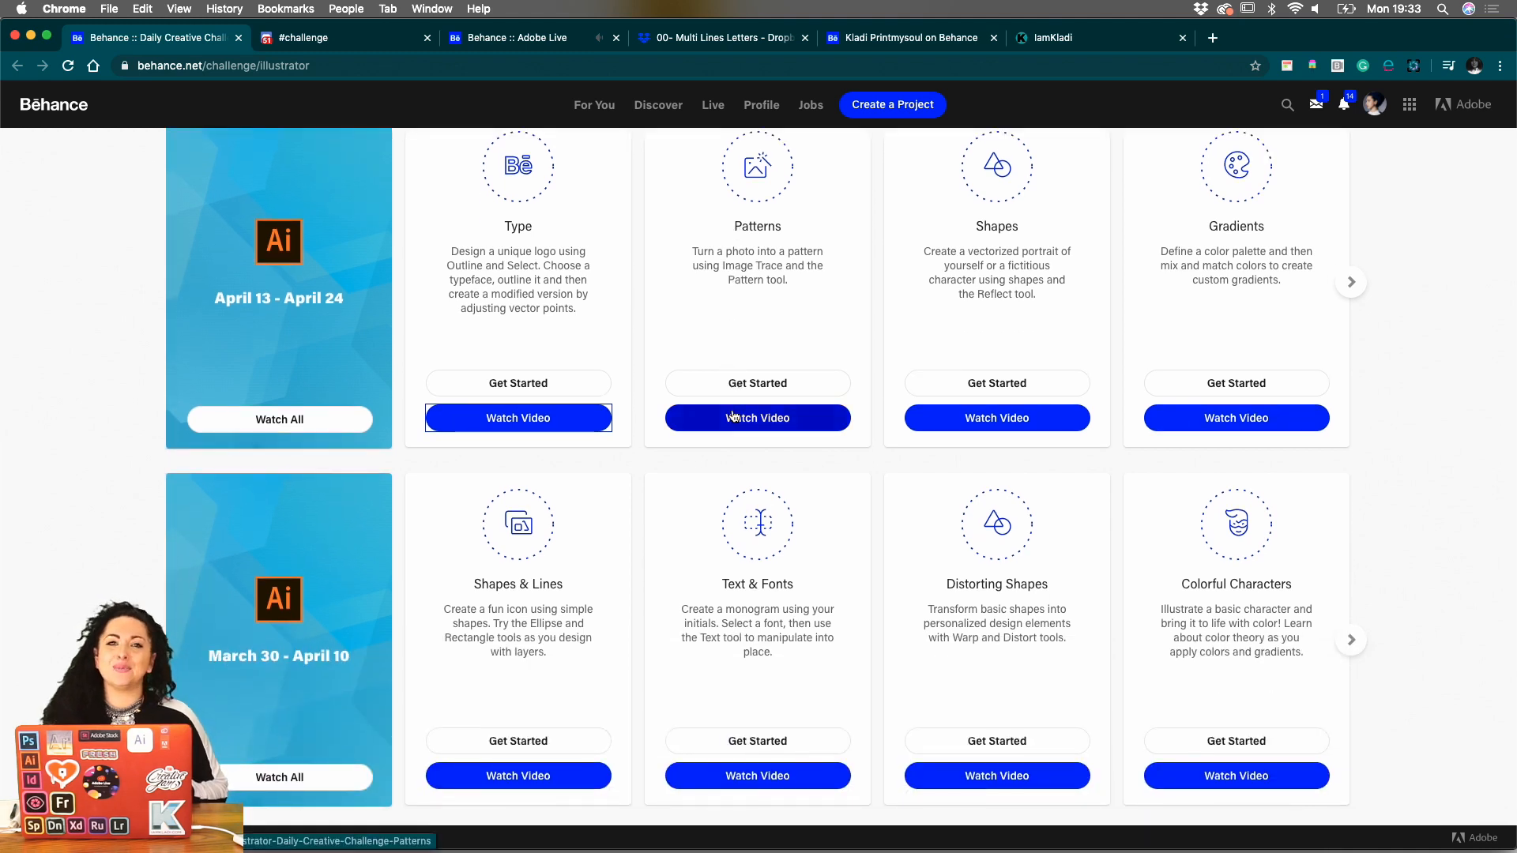
scroll(817, 393, "up", 9)
scroll(817, 389, "up", 1)
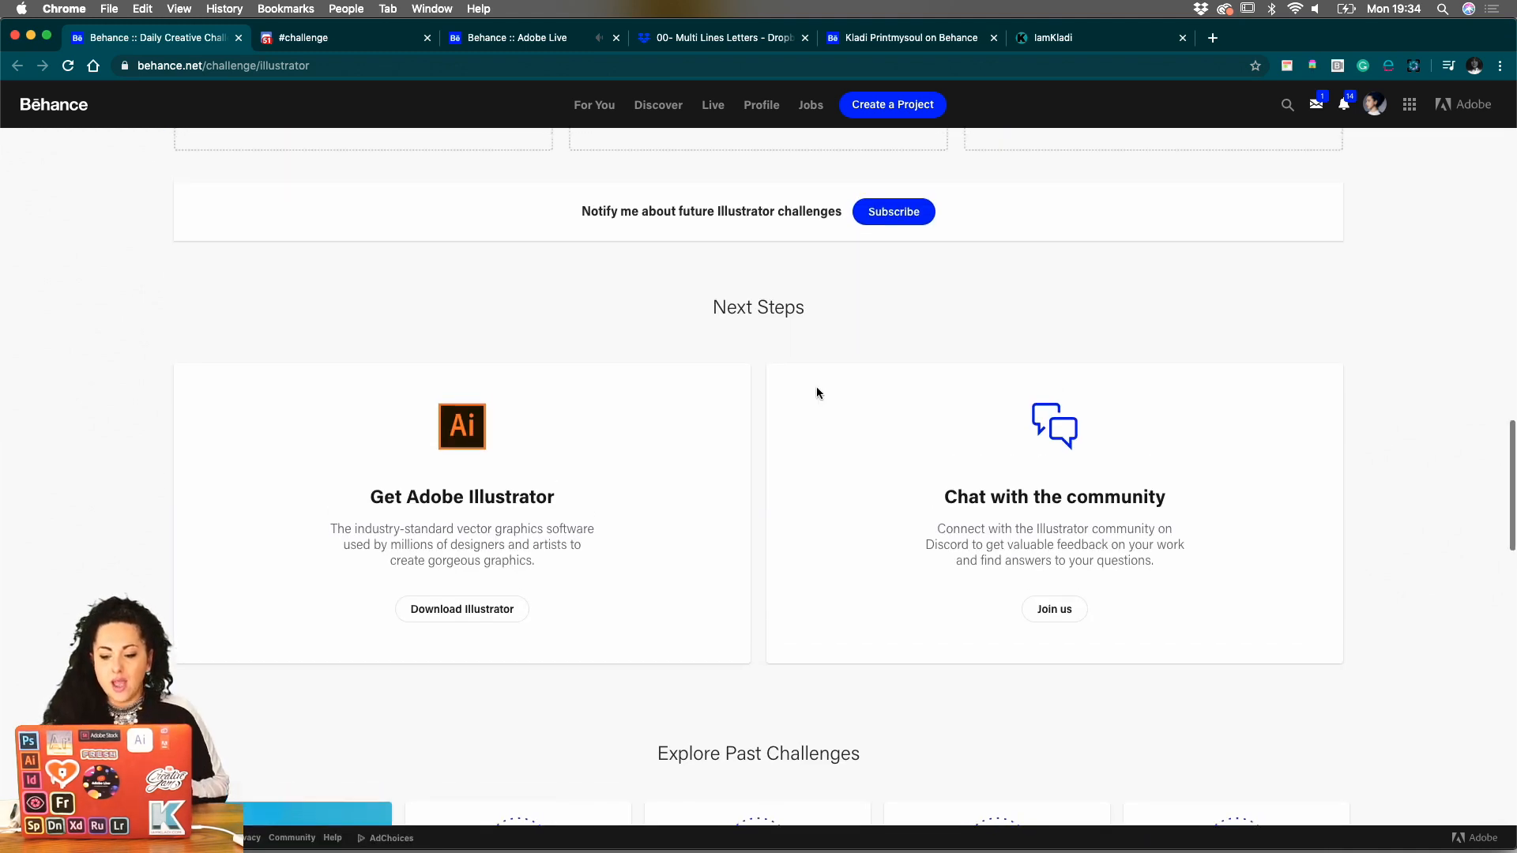
scroll(817, 393, "down", 1)
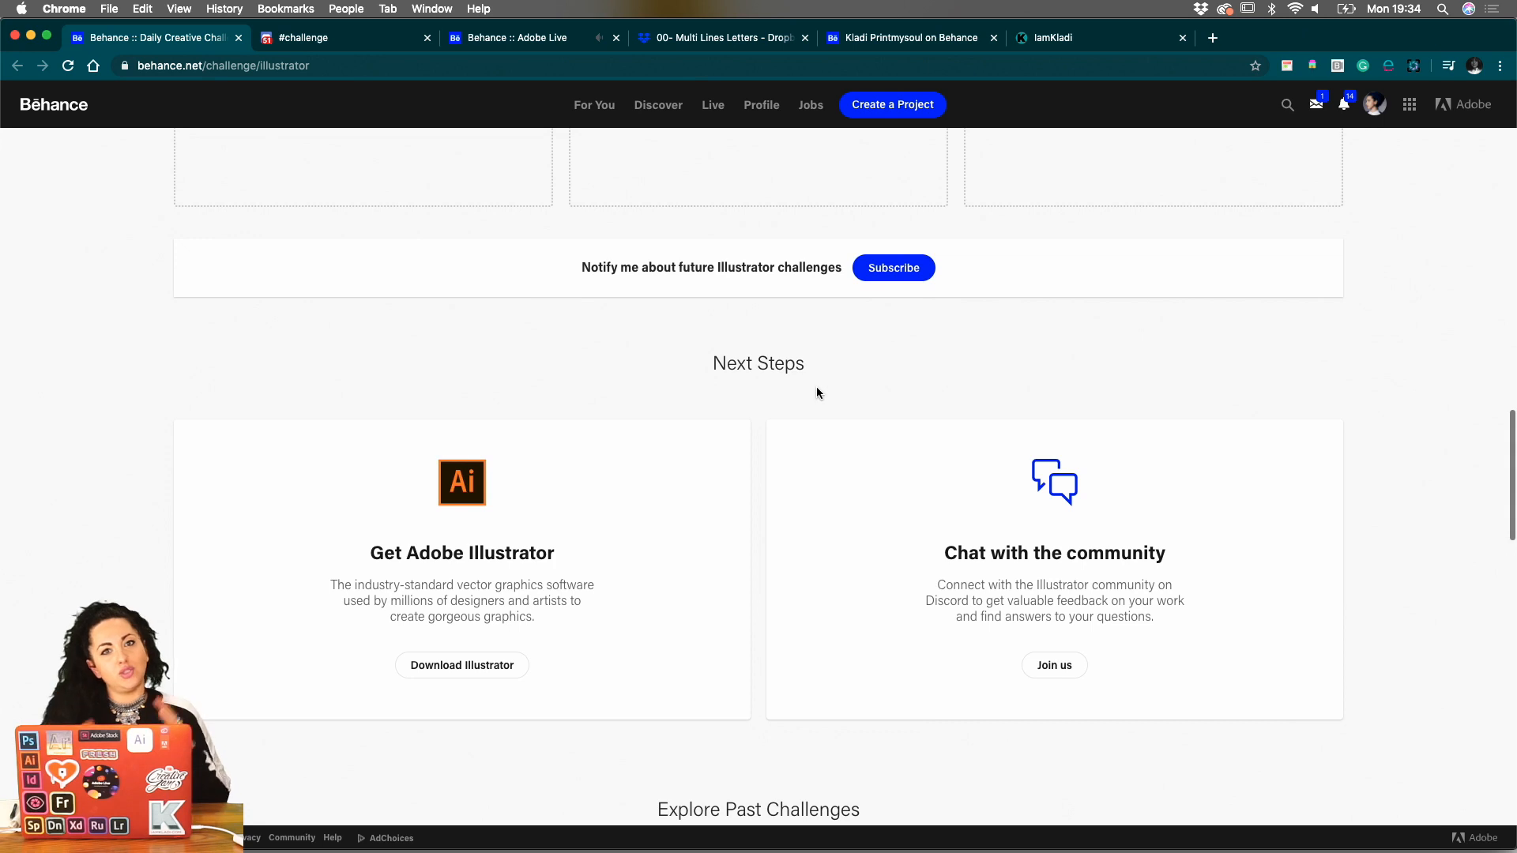
scroll(817, 393, "up", 8)
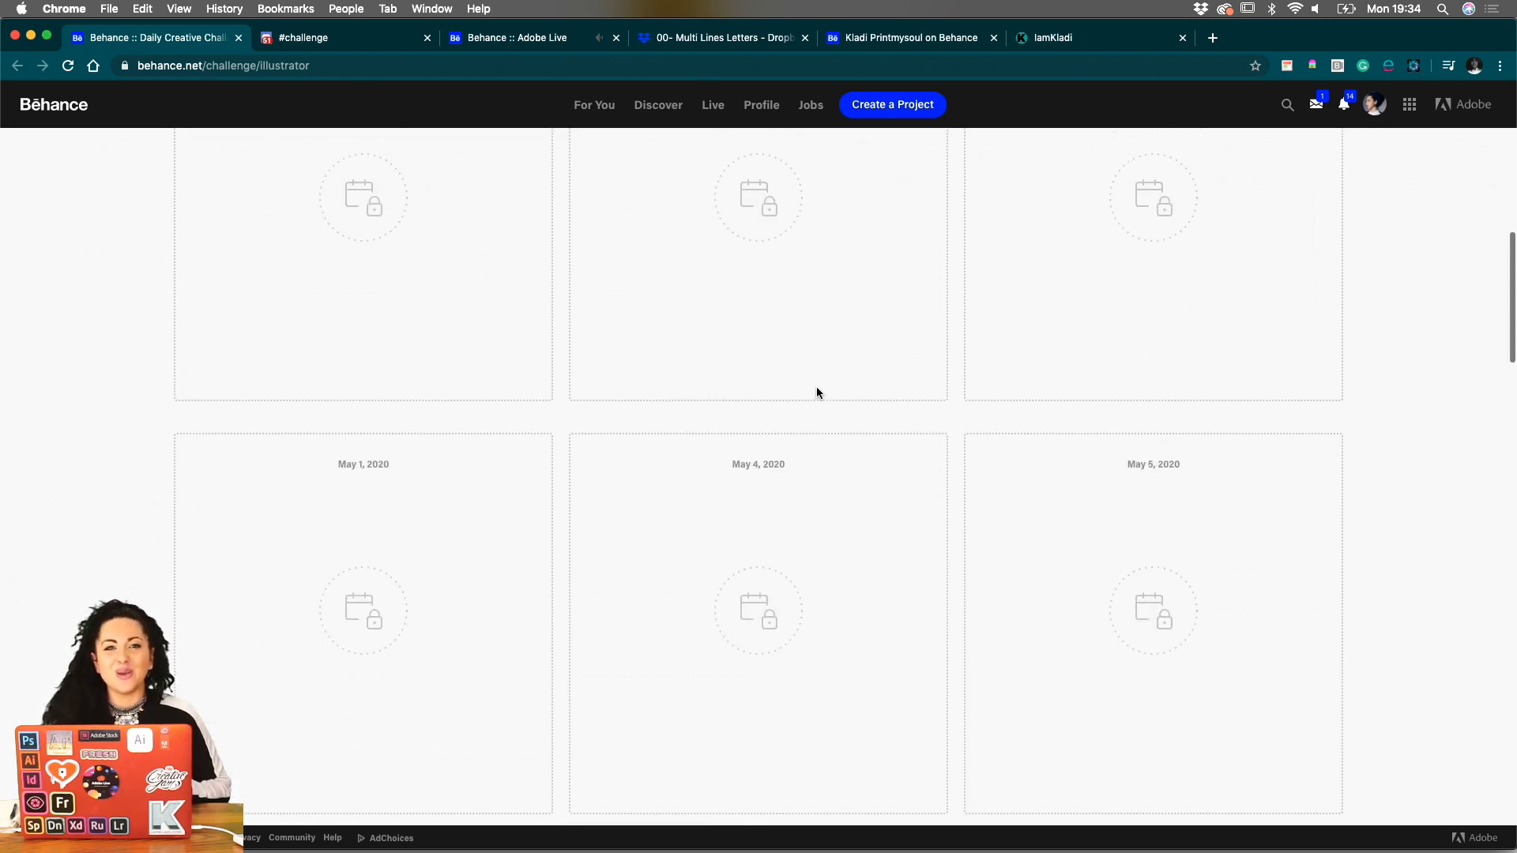
scroll(817, 393, "up", 8)
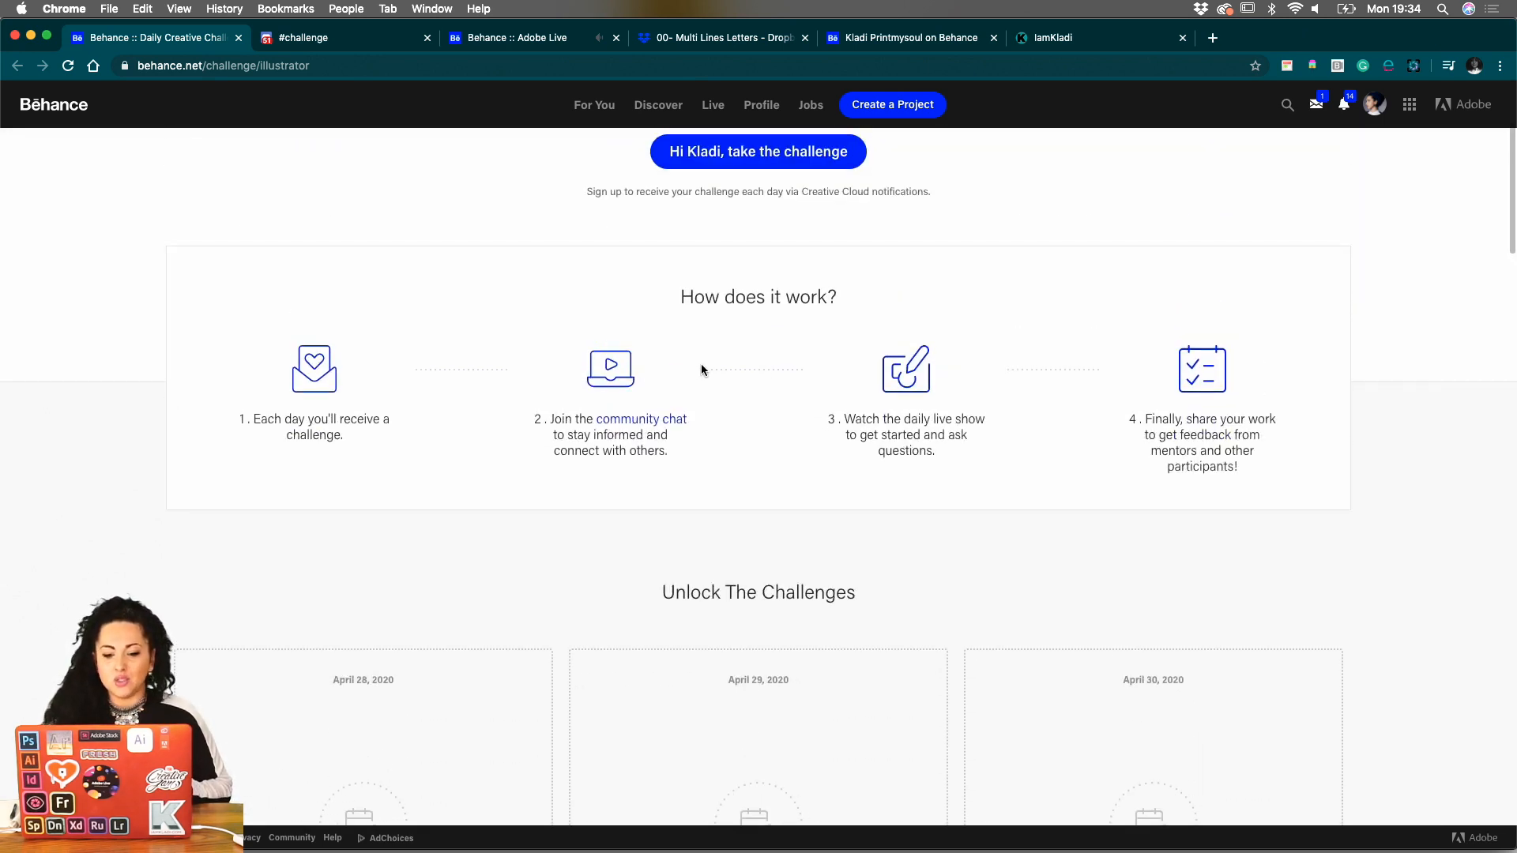
scroll(702, 366, "up", 3)
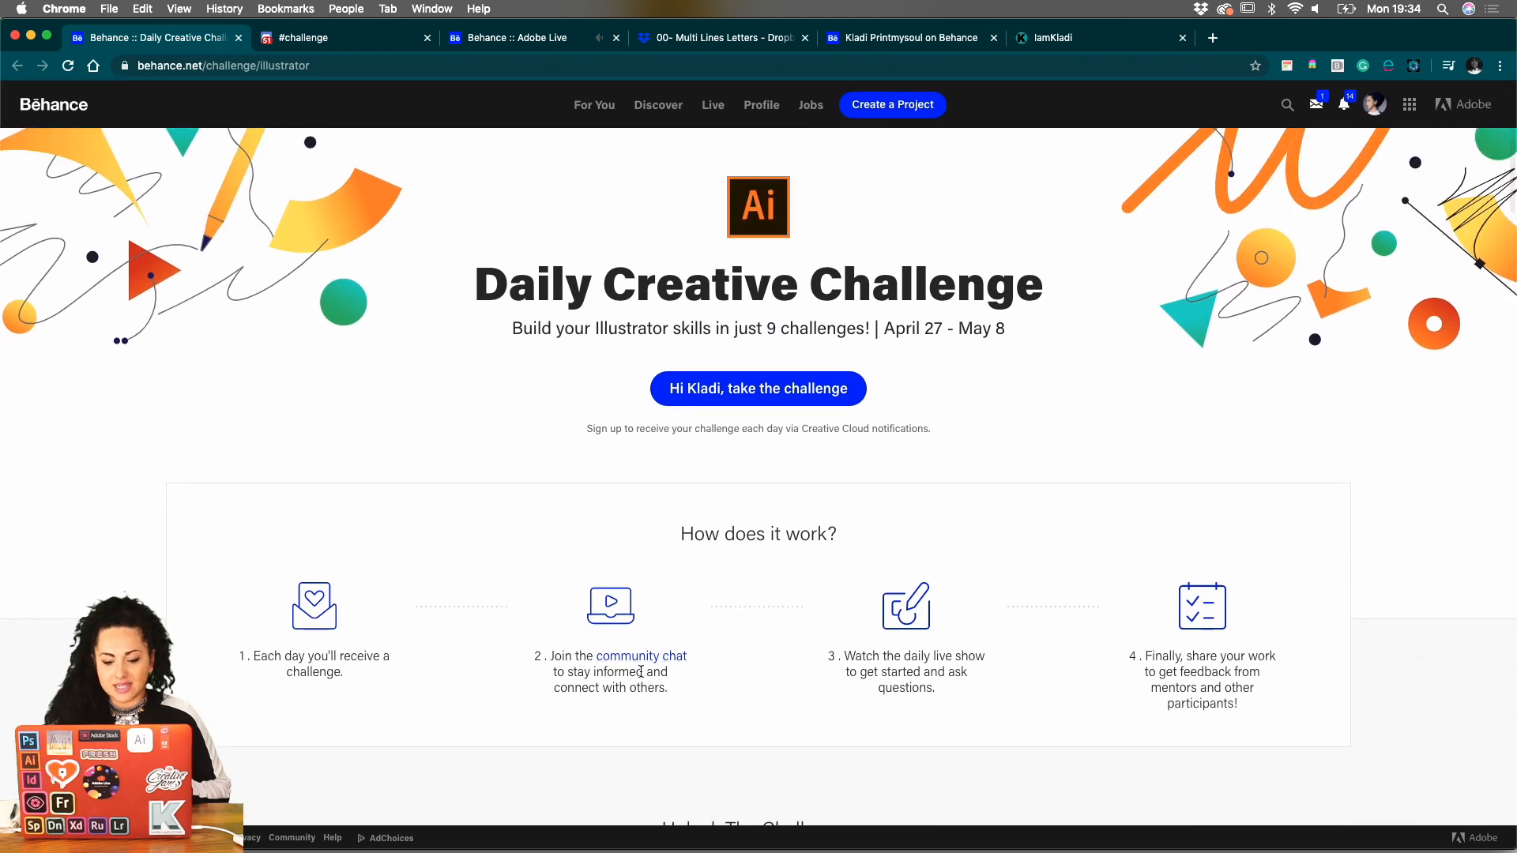
In the Discord #challenge channel, attach IMG_2998.jpg for upload with the comment "starter mini challenge".
left_click(349, 50)
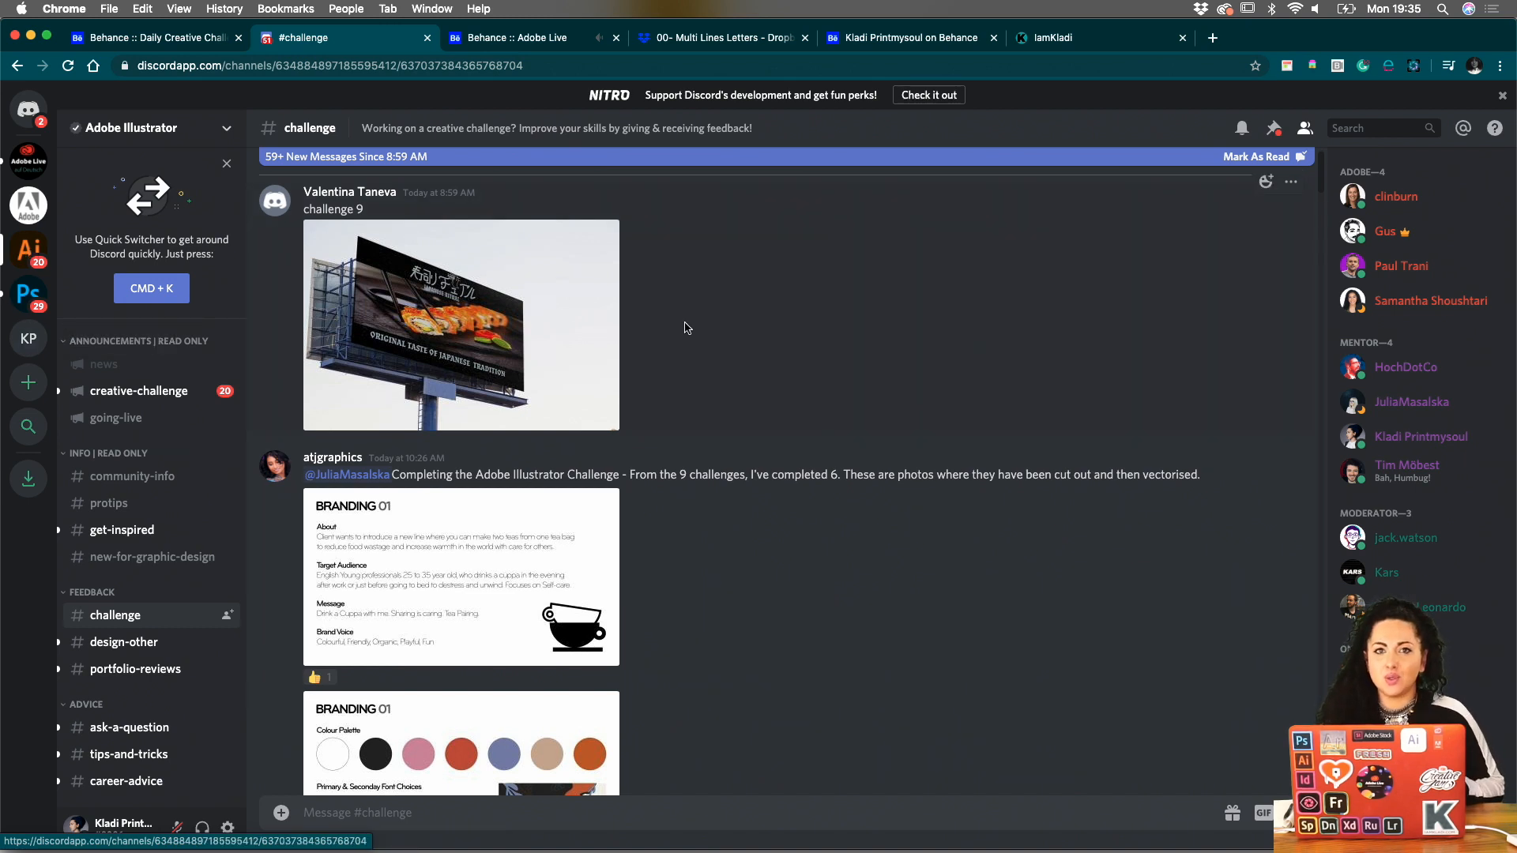
scroll(898, 363, "up", 3)
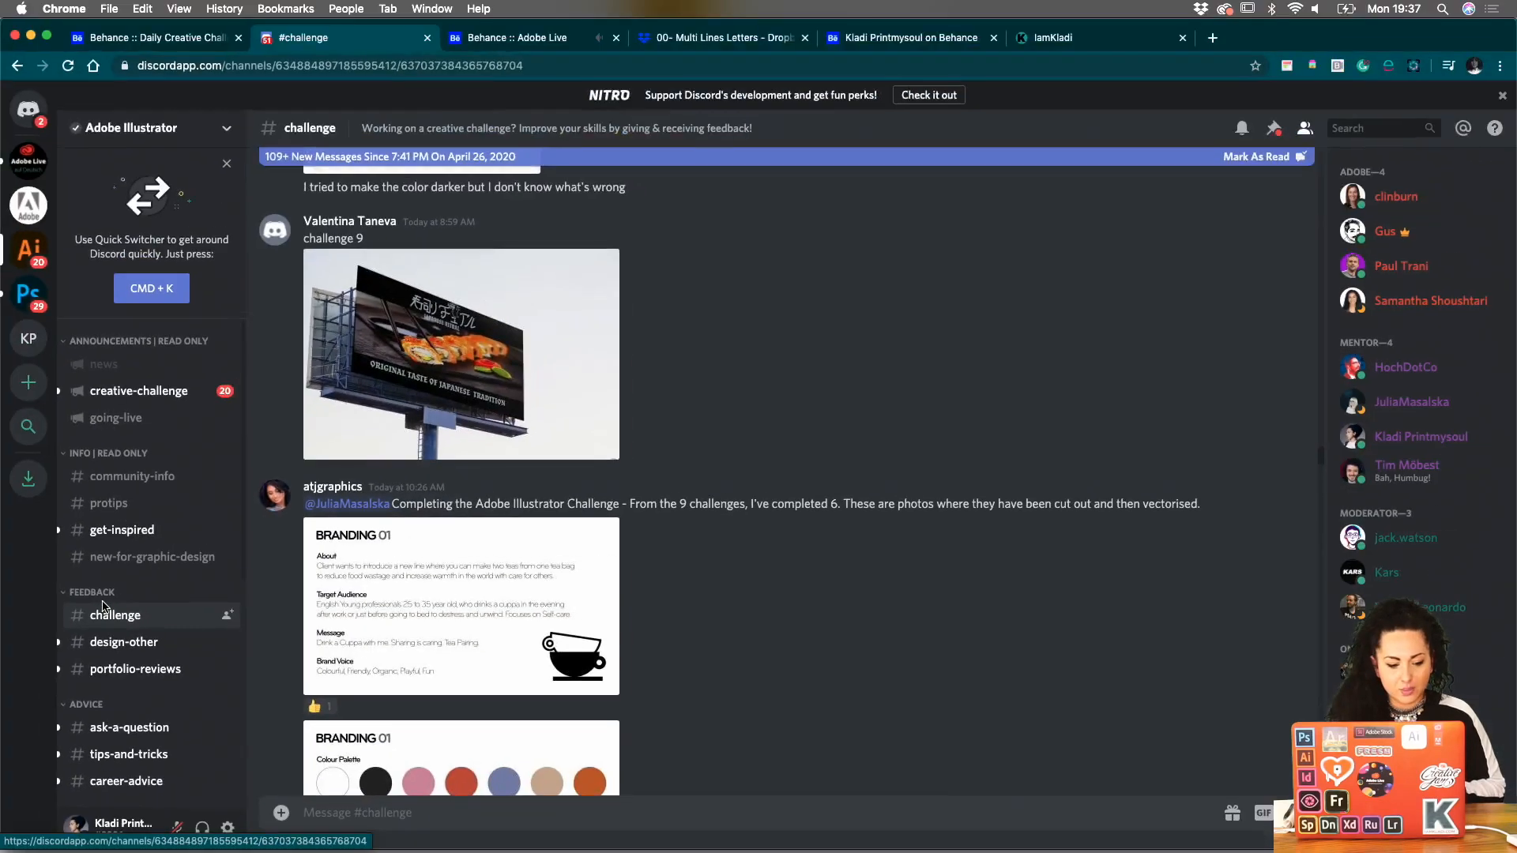
left_click(282, 814)
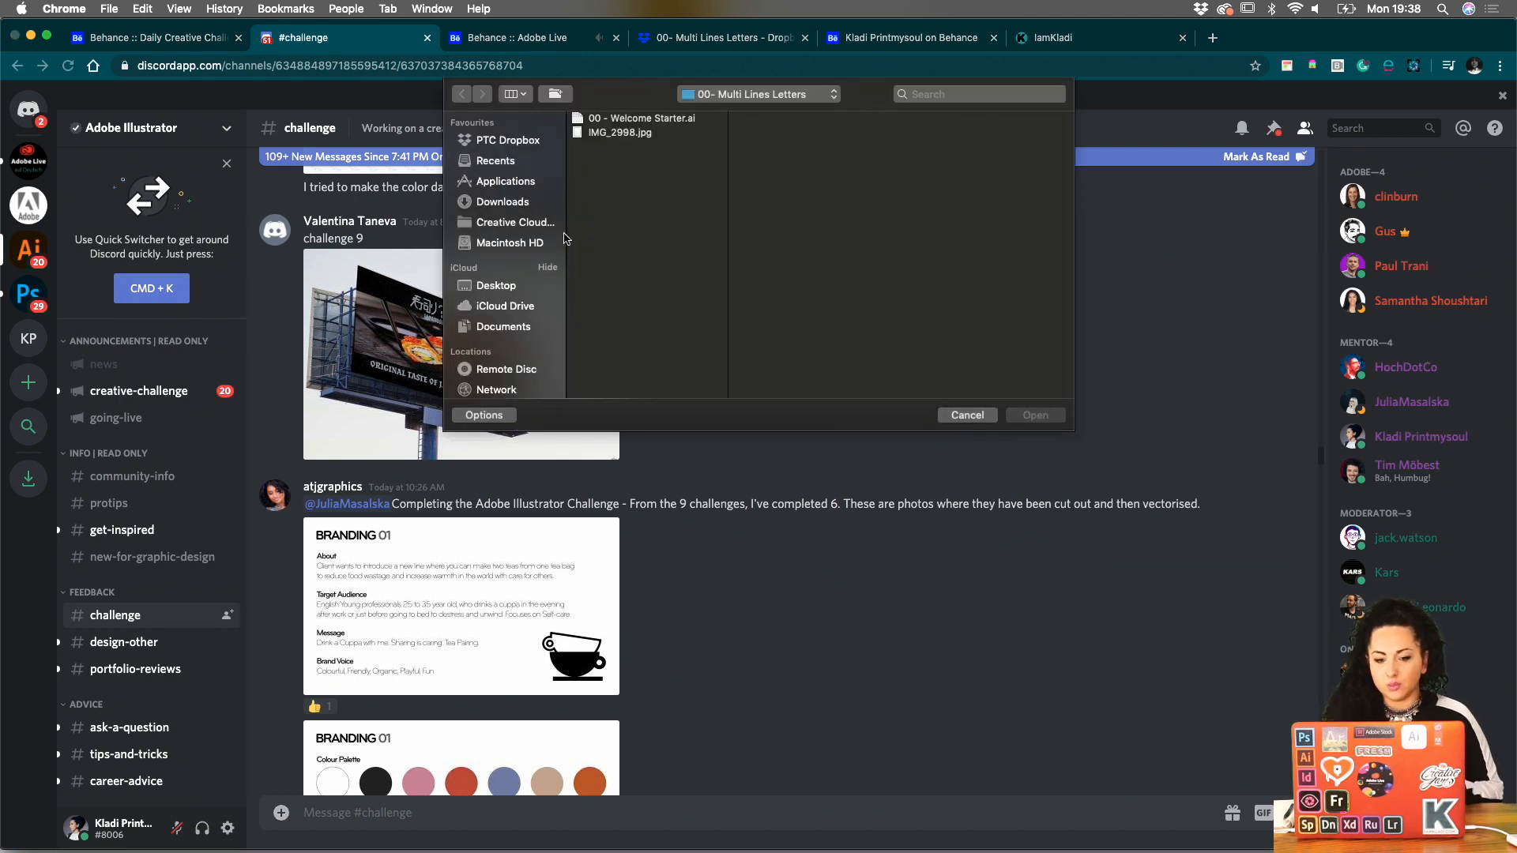
left_click(599, 132)
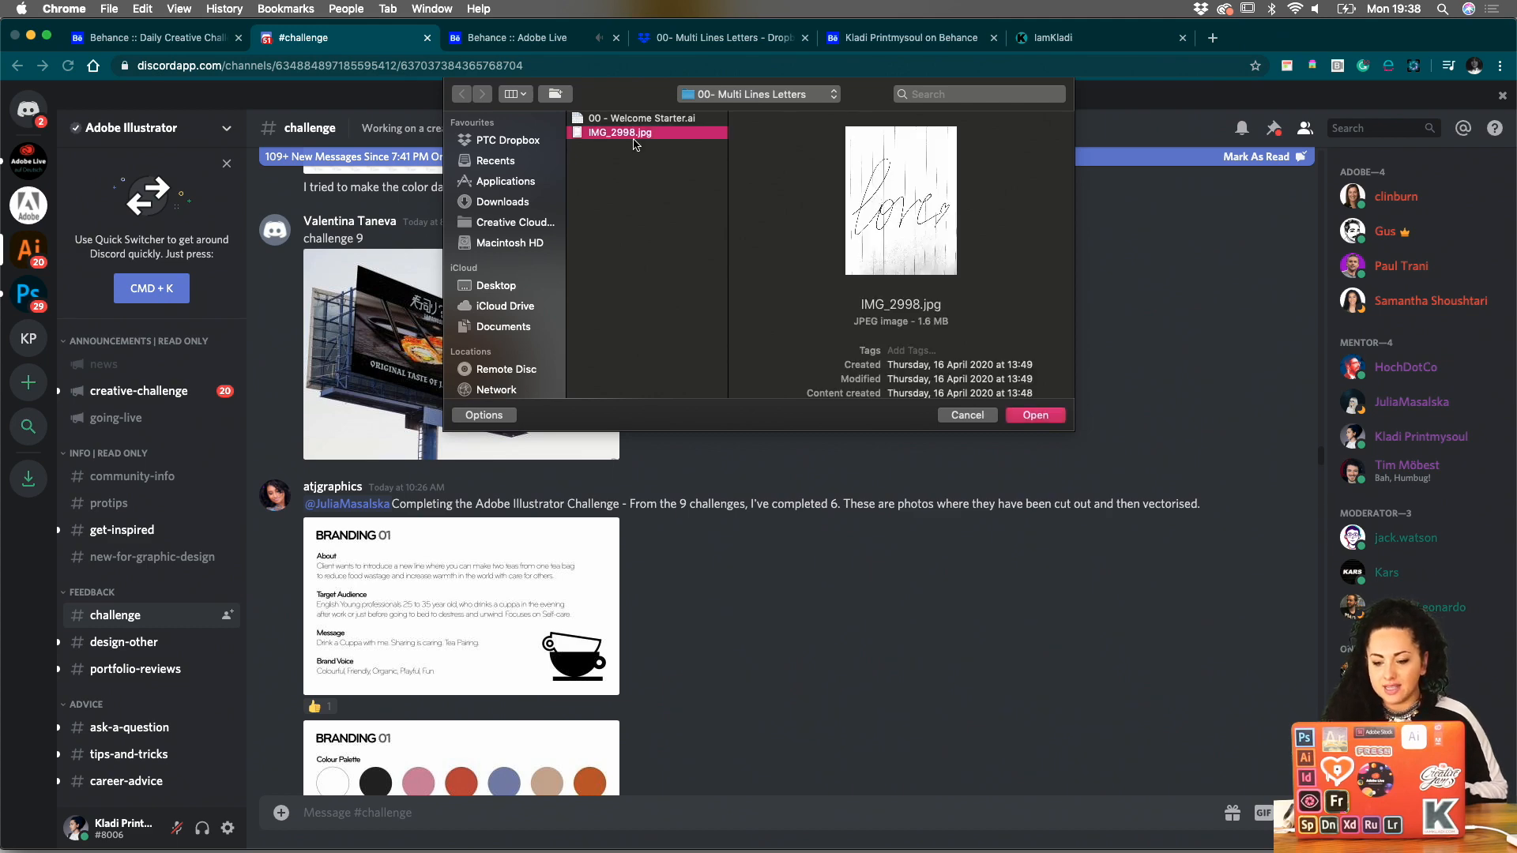
left_click(1035, 417)
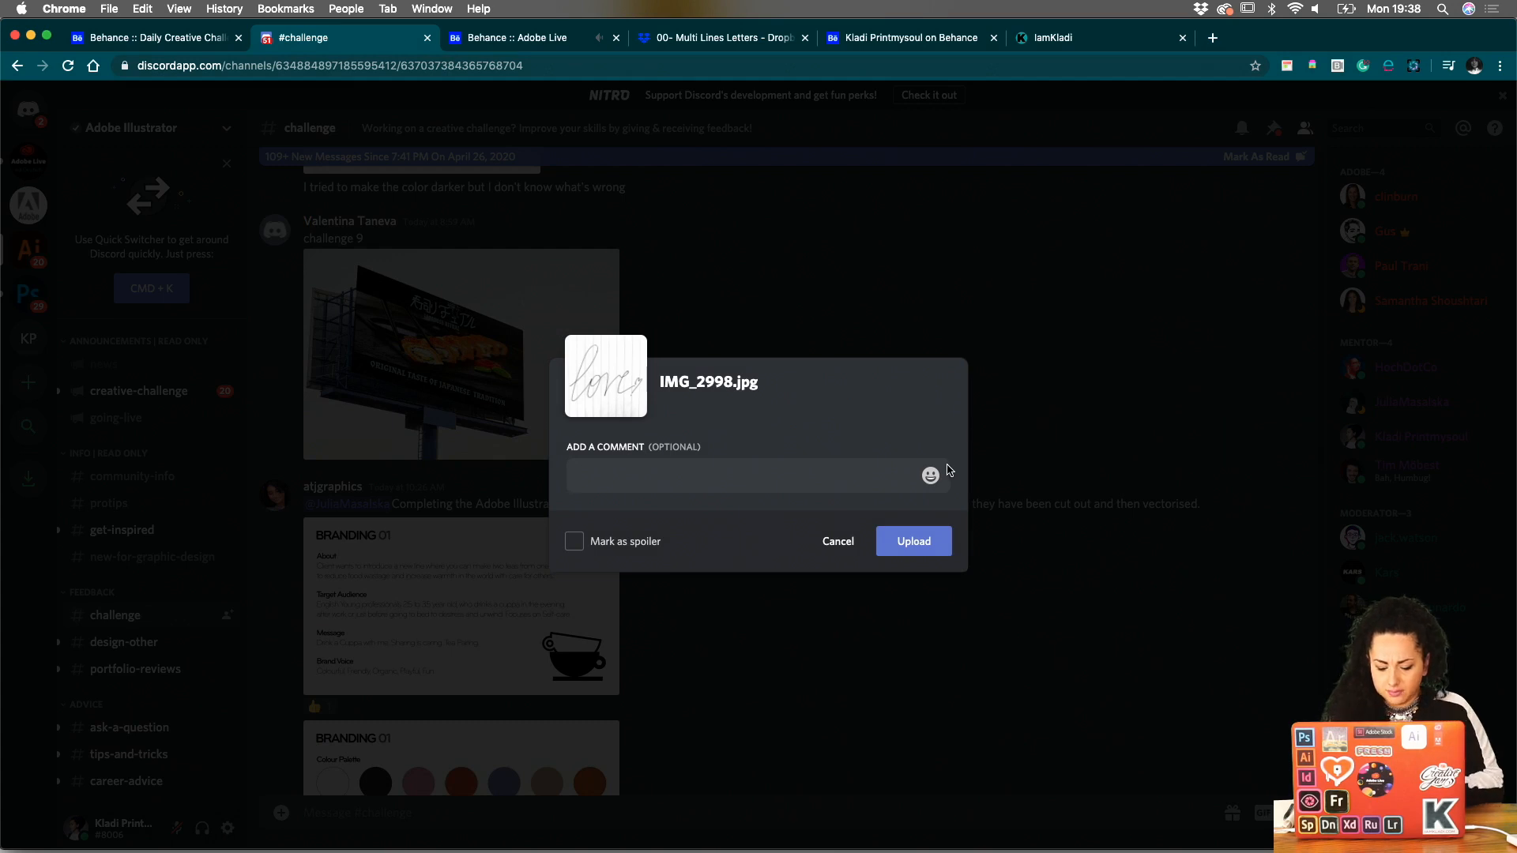
type("sta")
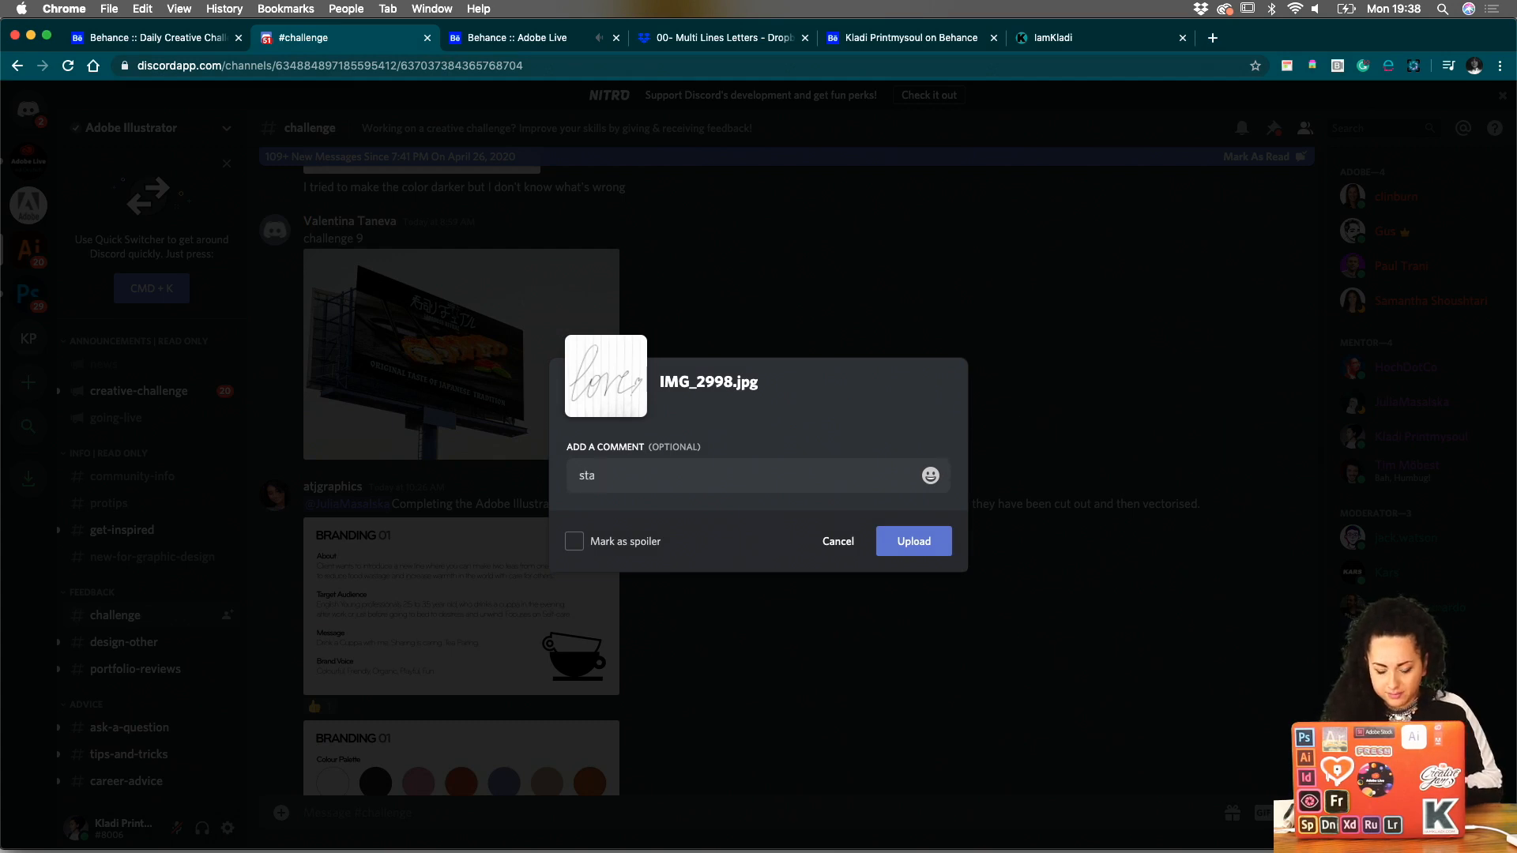
type("rter mini c")
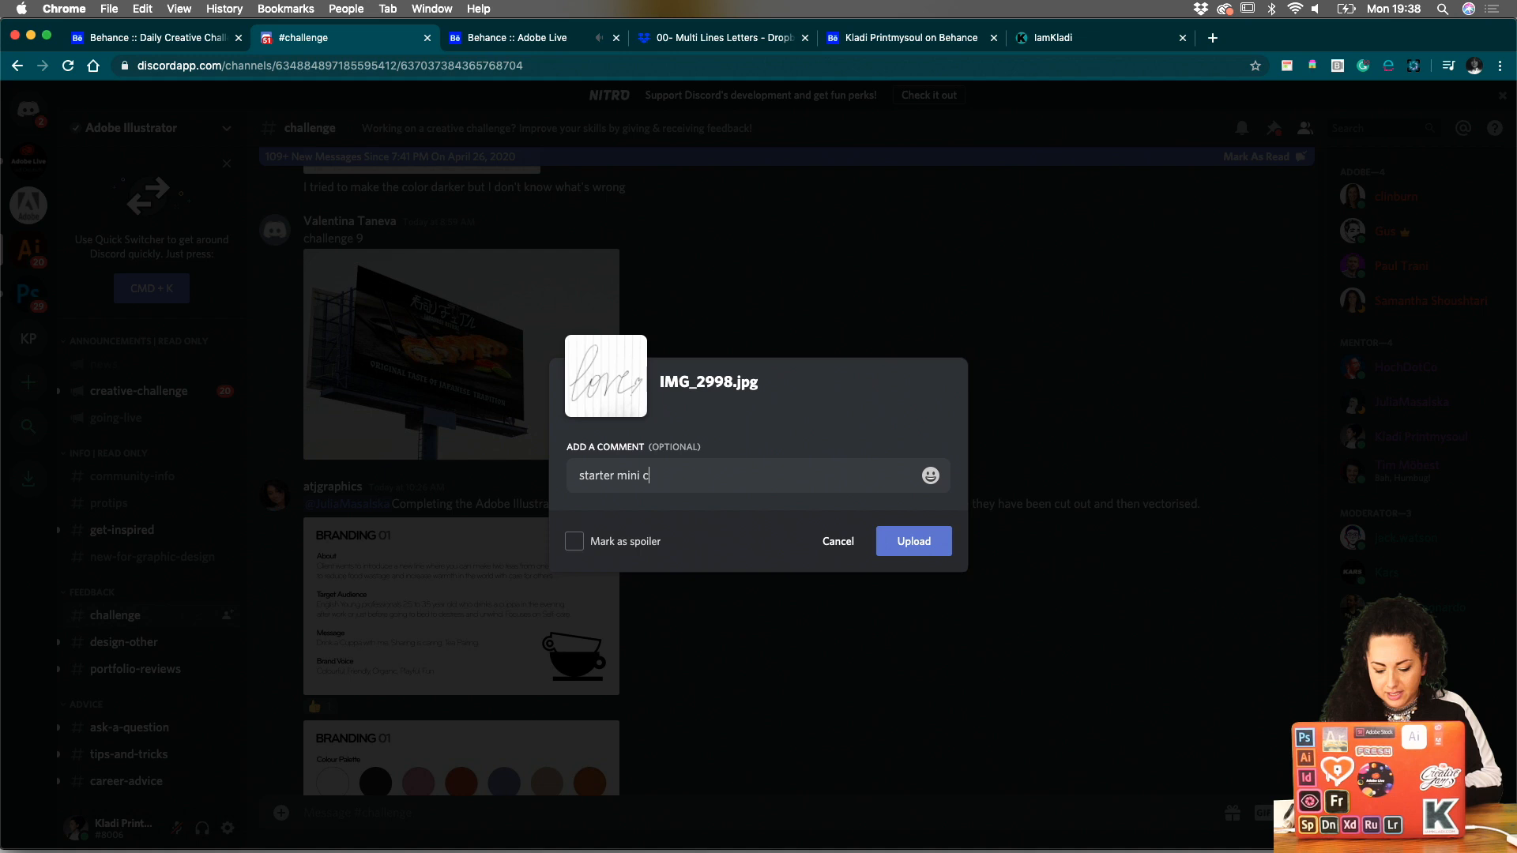
type("hallen")
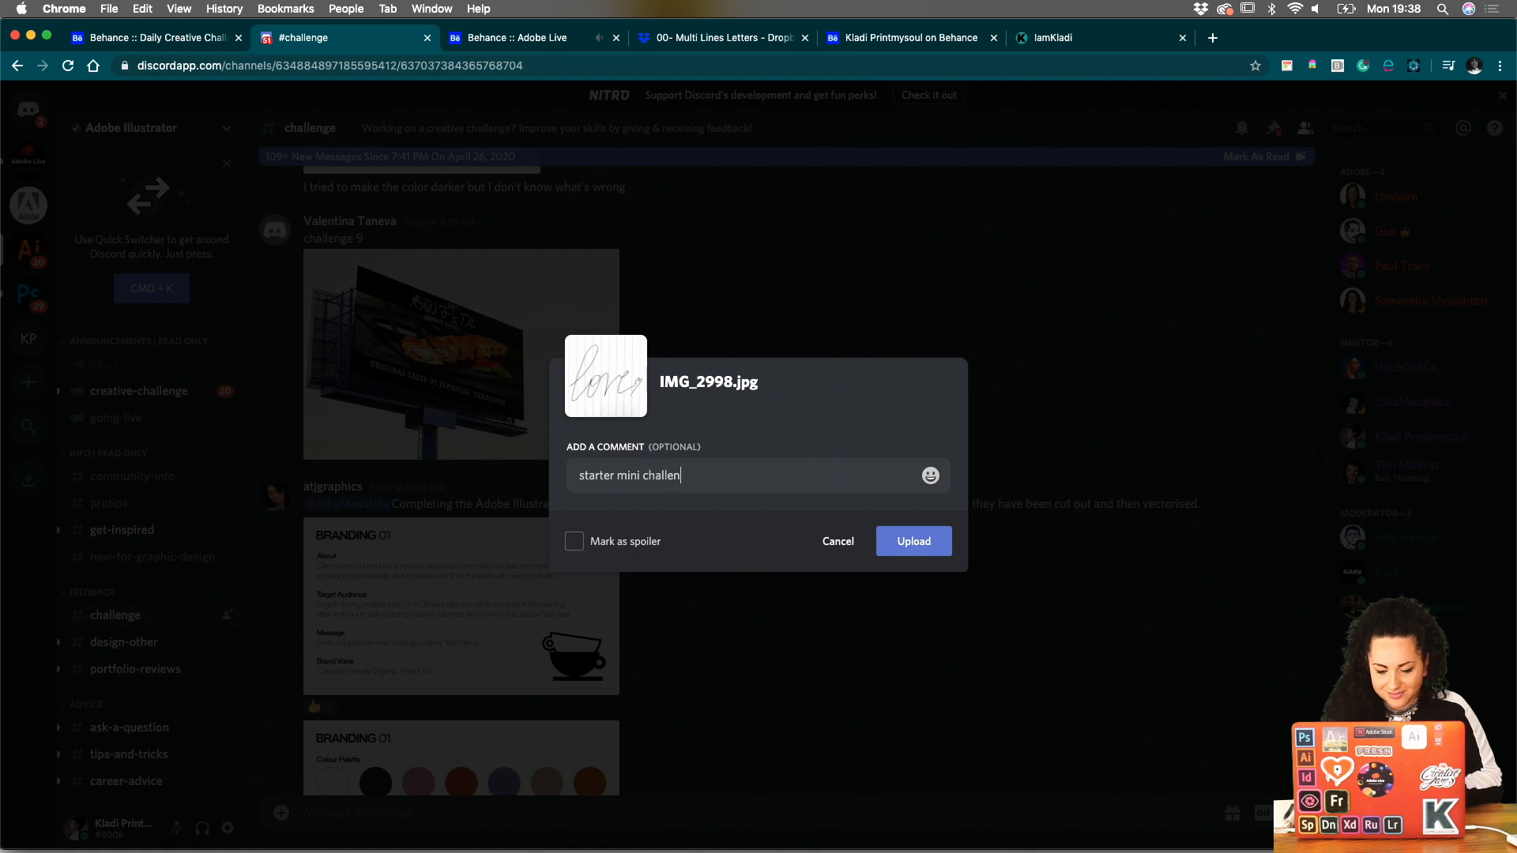
type("ge")
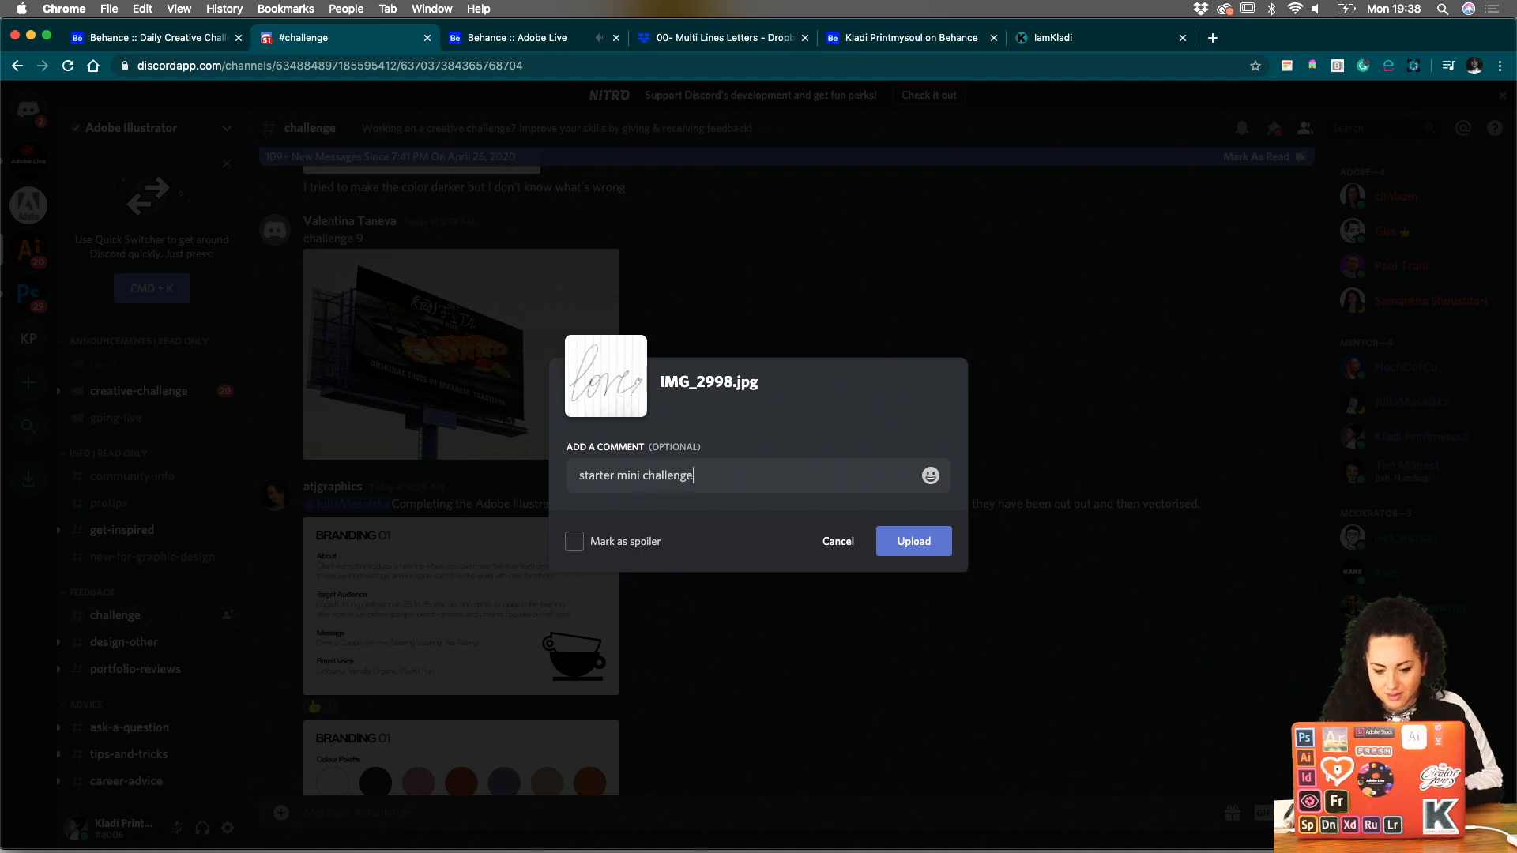
Return to the Behance challenge page and review its challenge calendar, Next Steps section and sign-up area.
key("ctrl+shift+Tab")
scroll(834, 735, "down", 5)
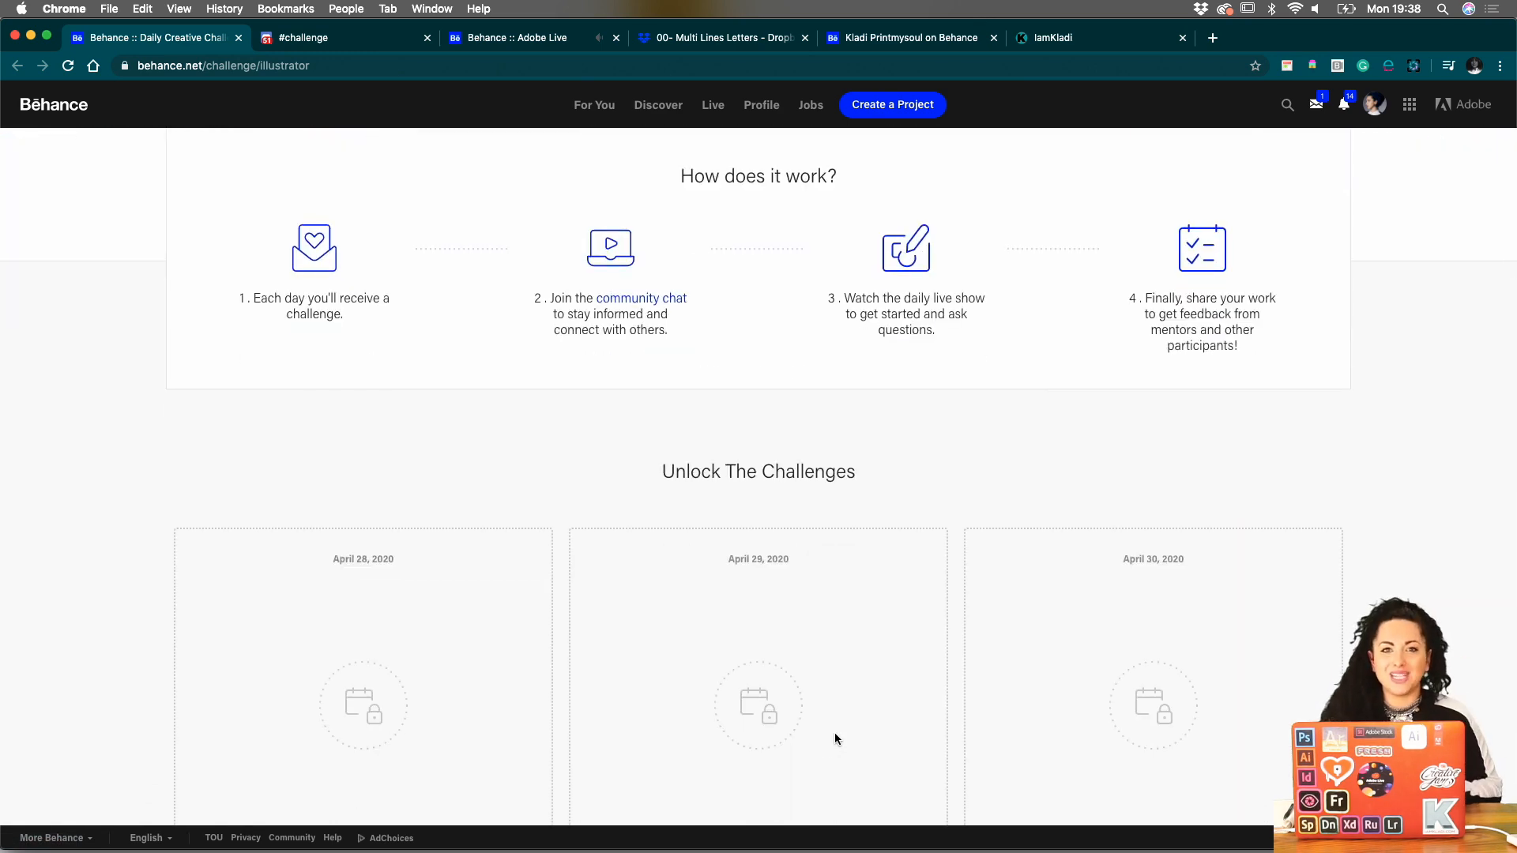
scroll(835, 737, "down", 10)
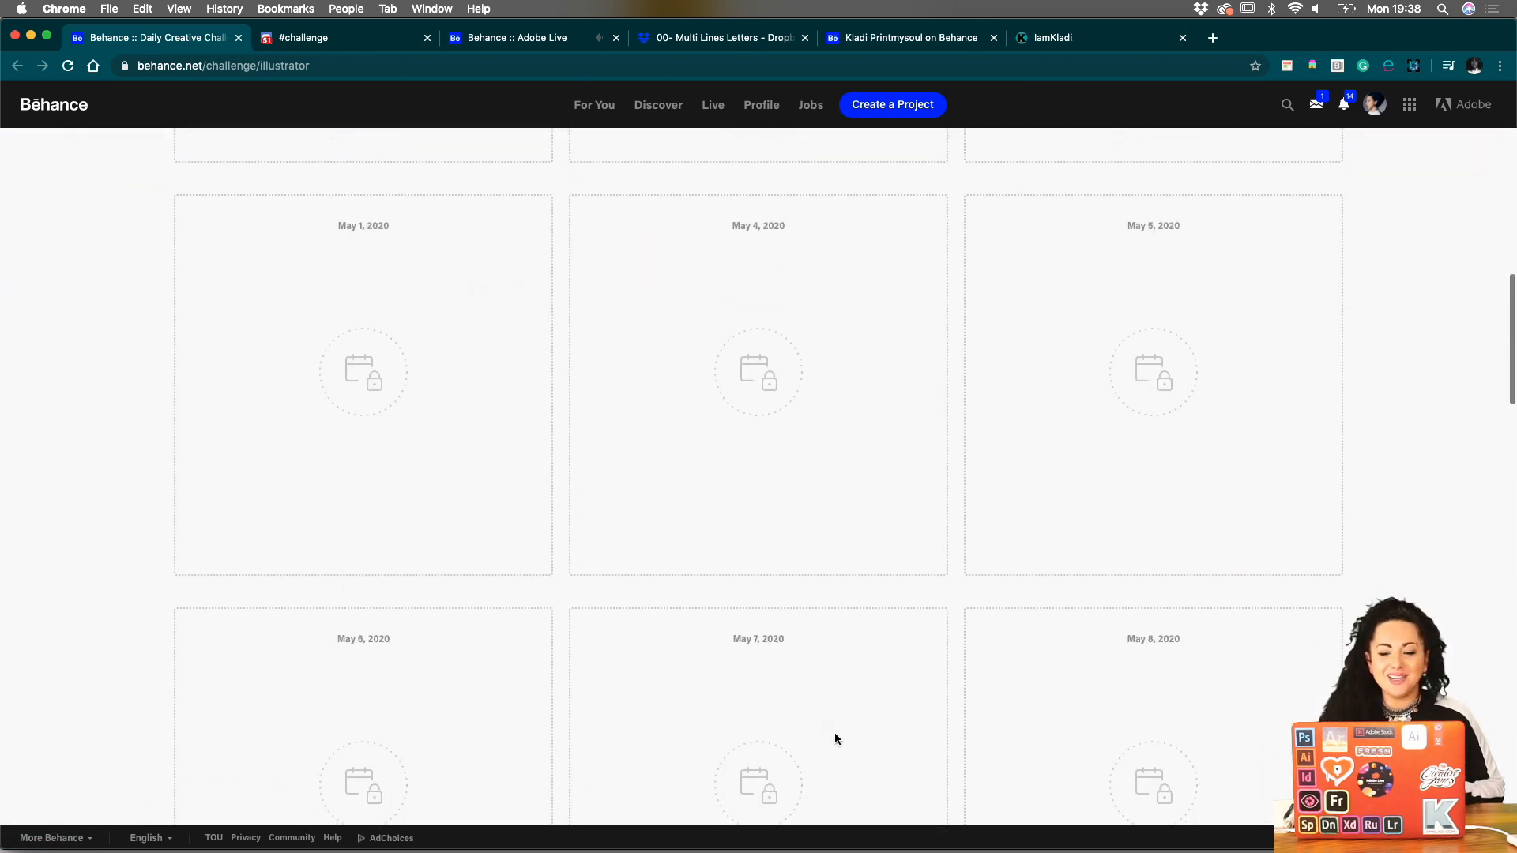
scroll(835, 733, "down", 7)
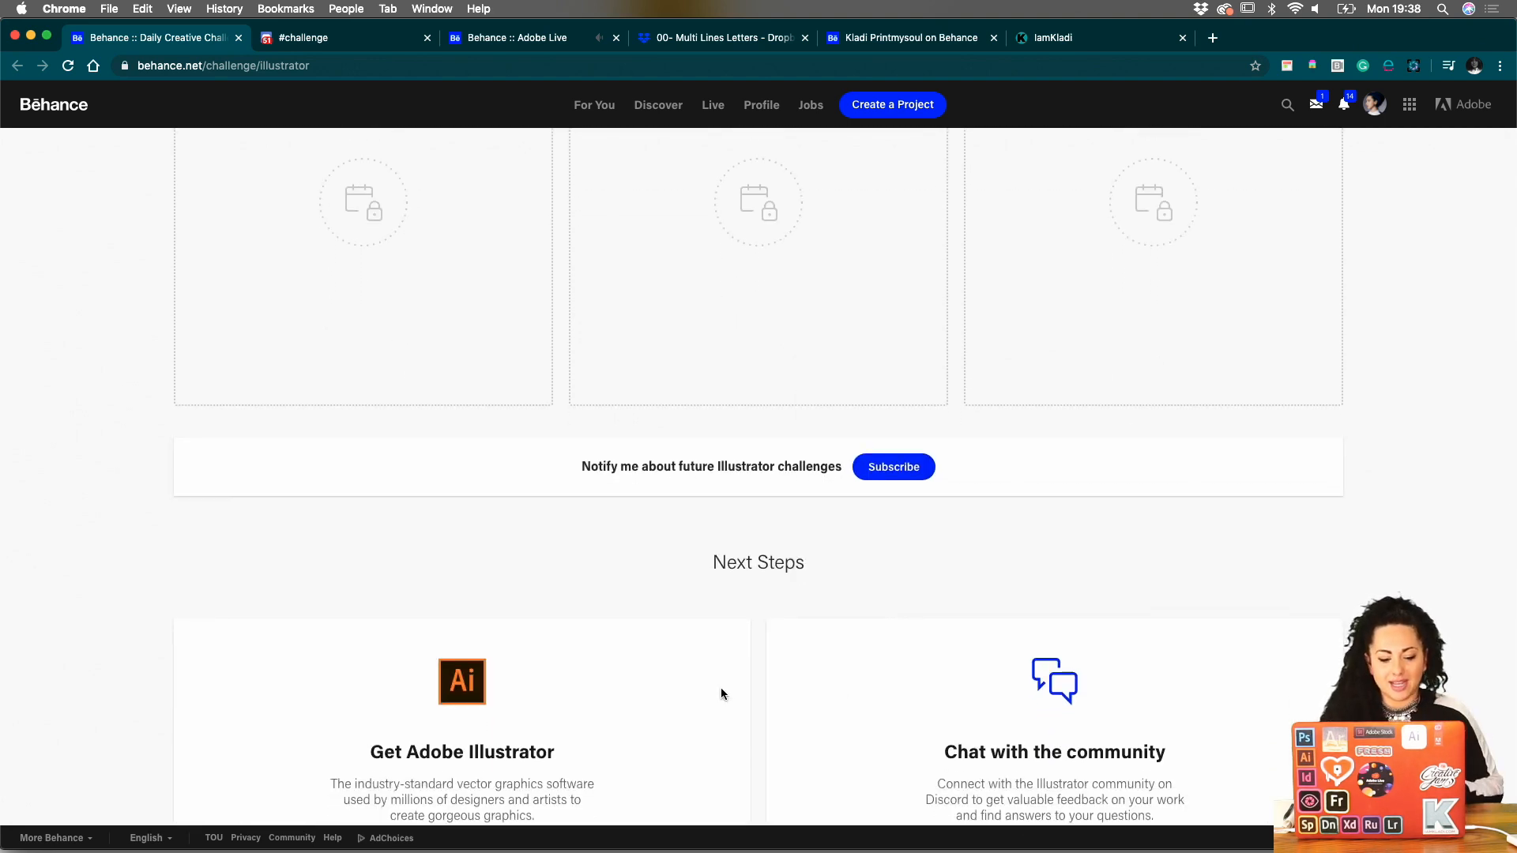
scroll(720, 693, "down", 3)
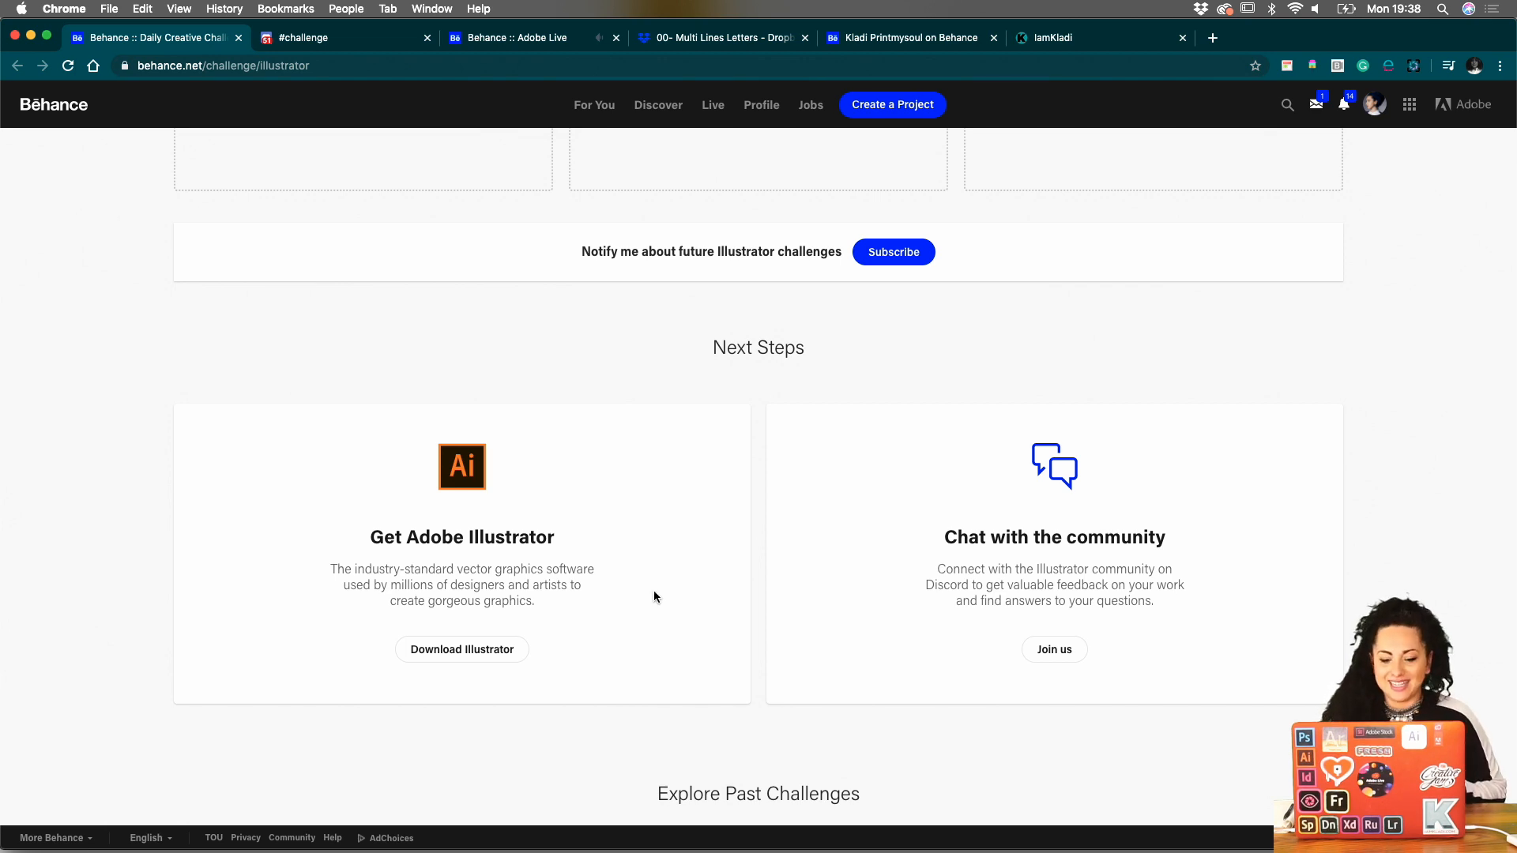
scroll(796, 598, "down", 1)
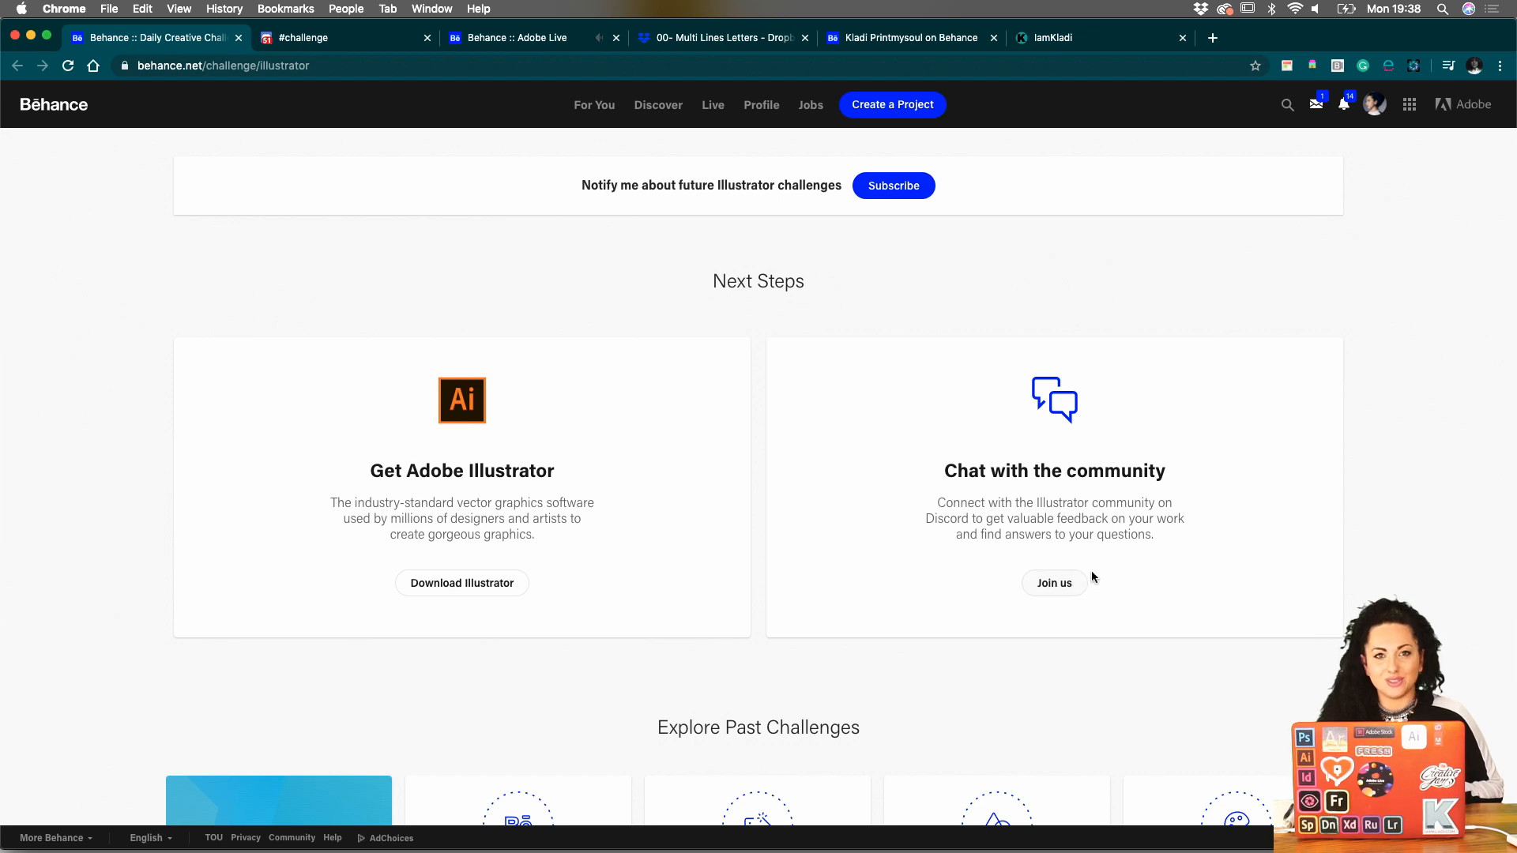
scroll(1162, 501, "up", 1)
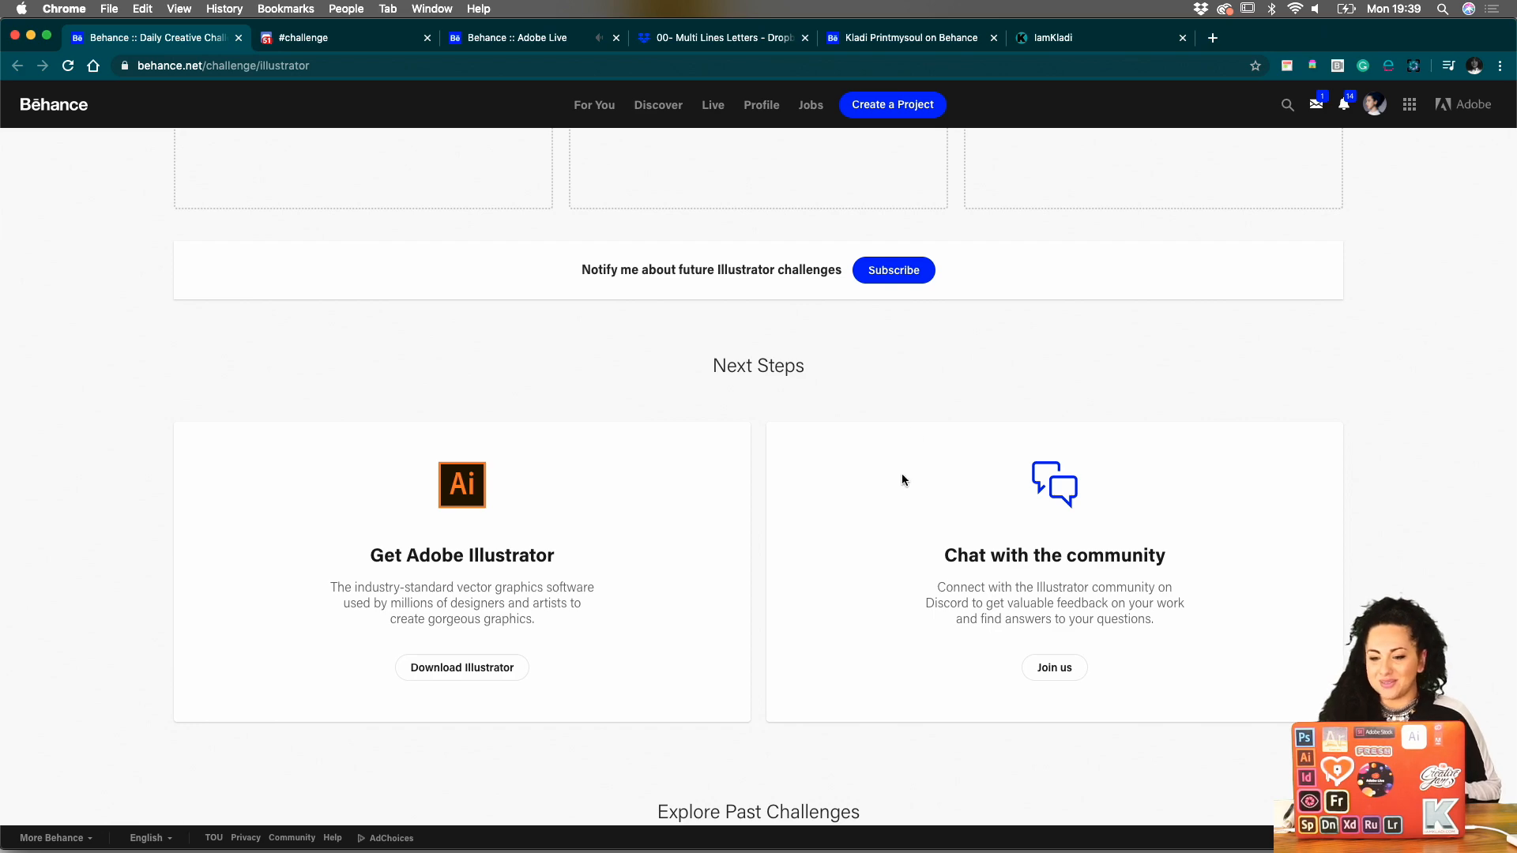
scroll(902, 479, "up", 4)
scroll(902, 479, "up", 10)
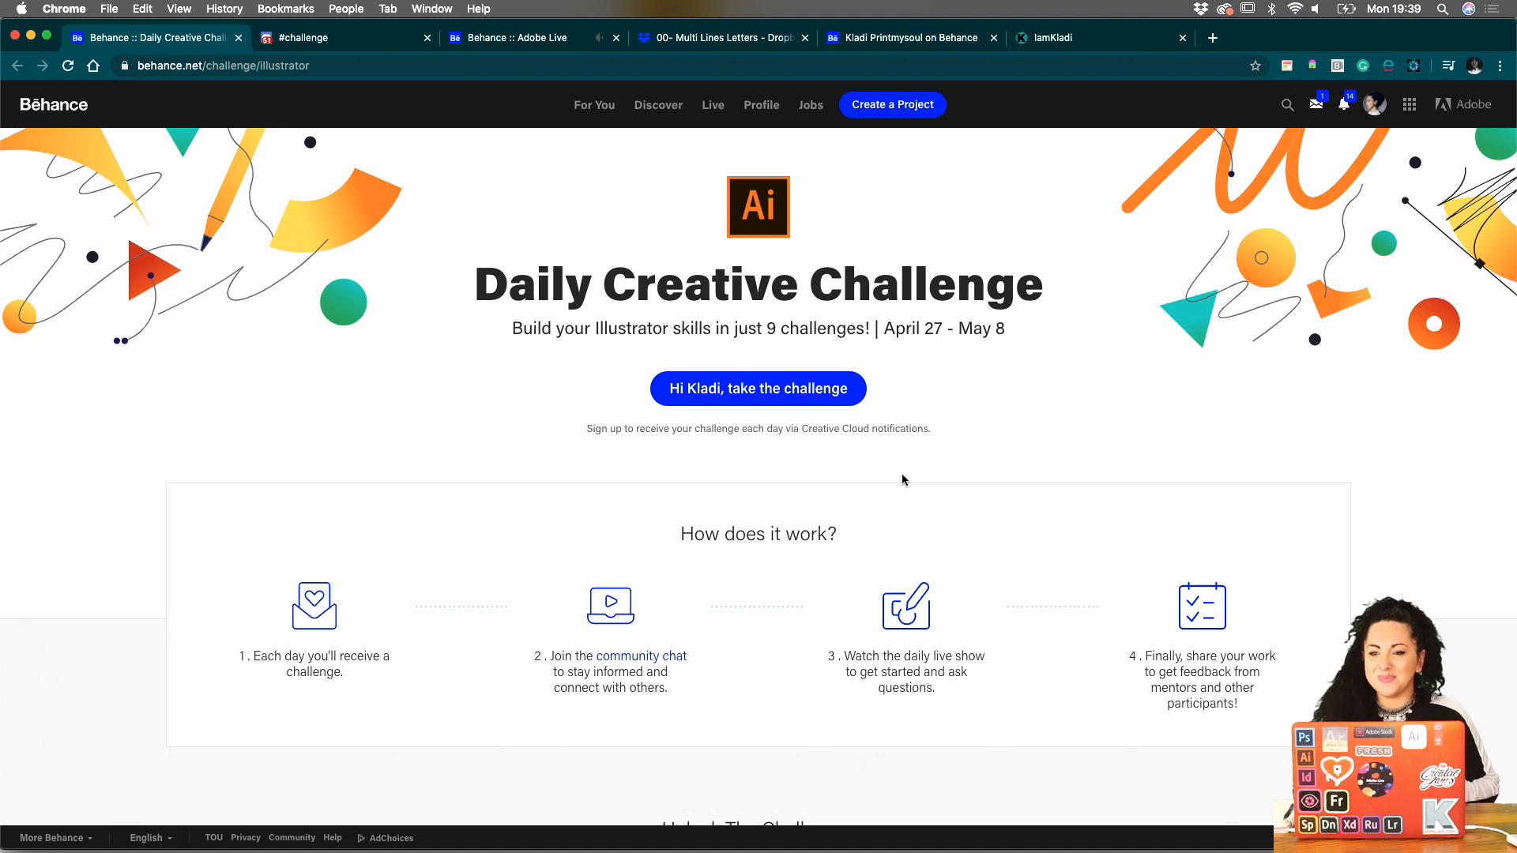
Switch to Adobe Illustrator, deselect the traced "love" lettering and hide the Trace layer.
mouse_move(744, 850)
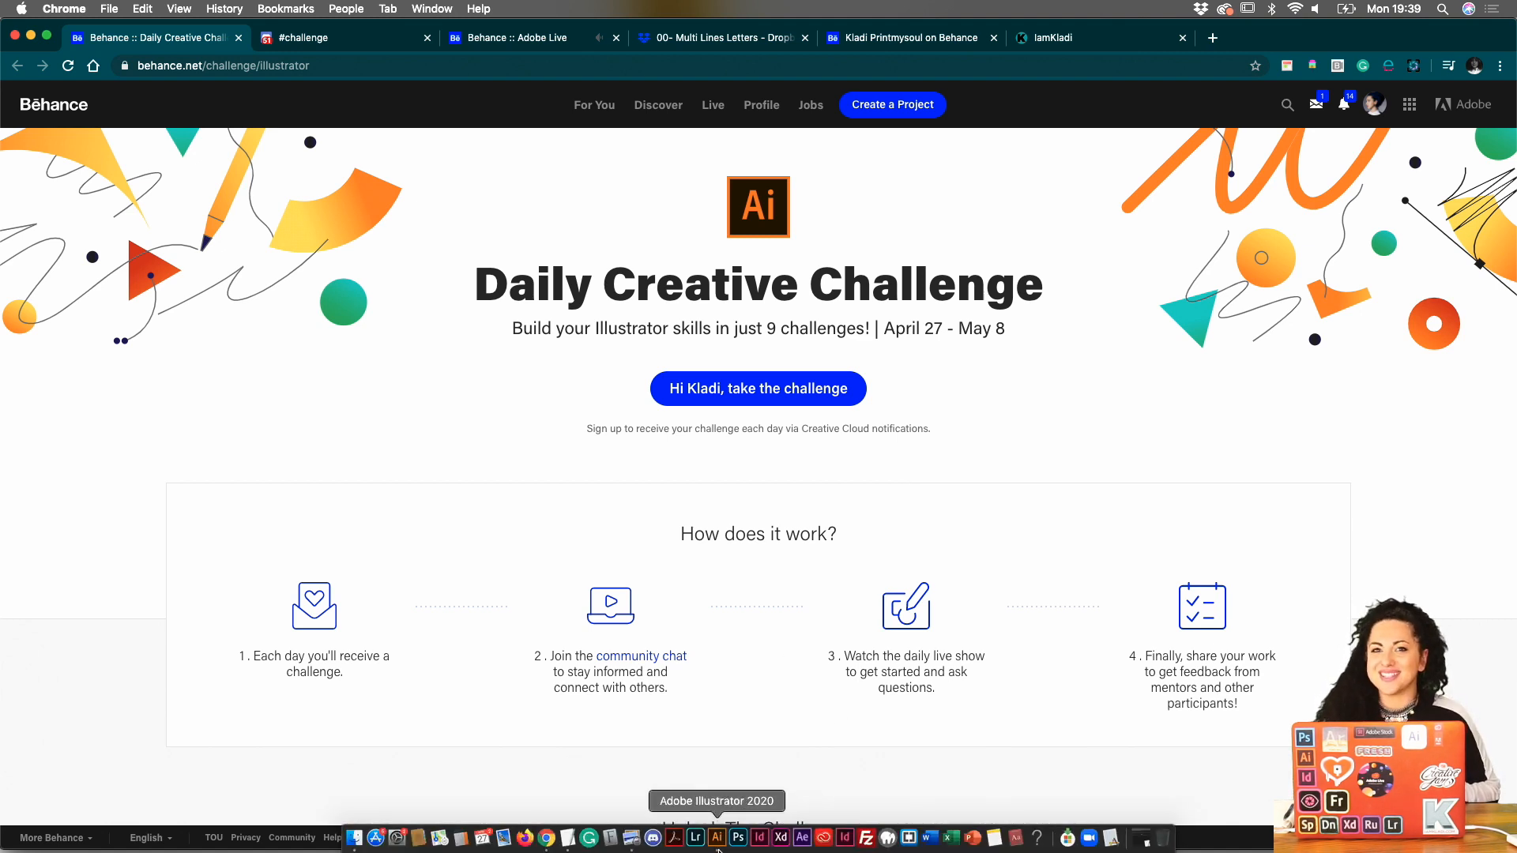
left_click(717, 839)
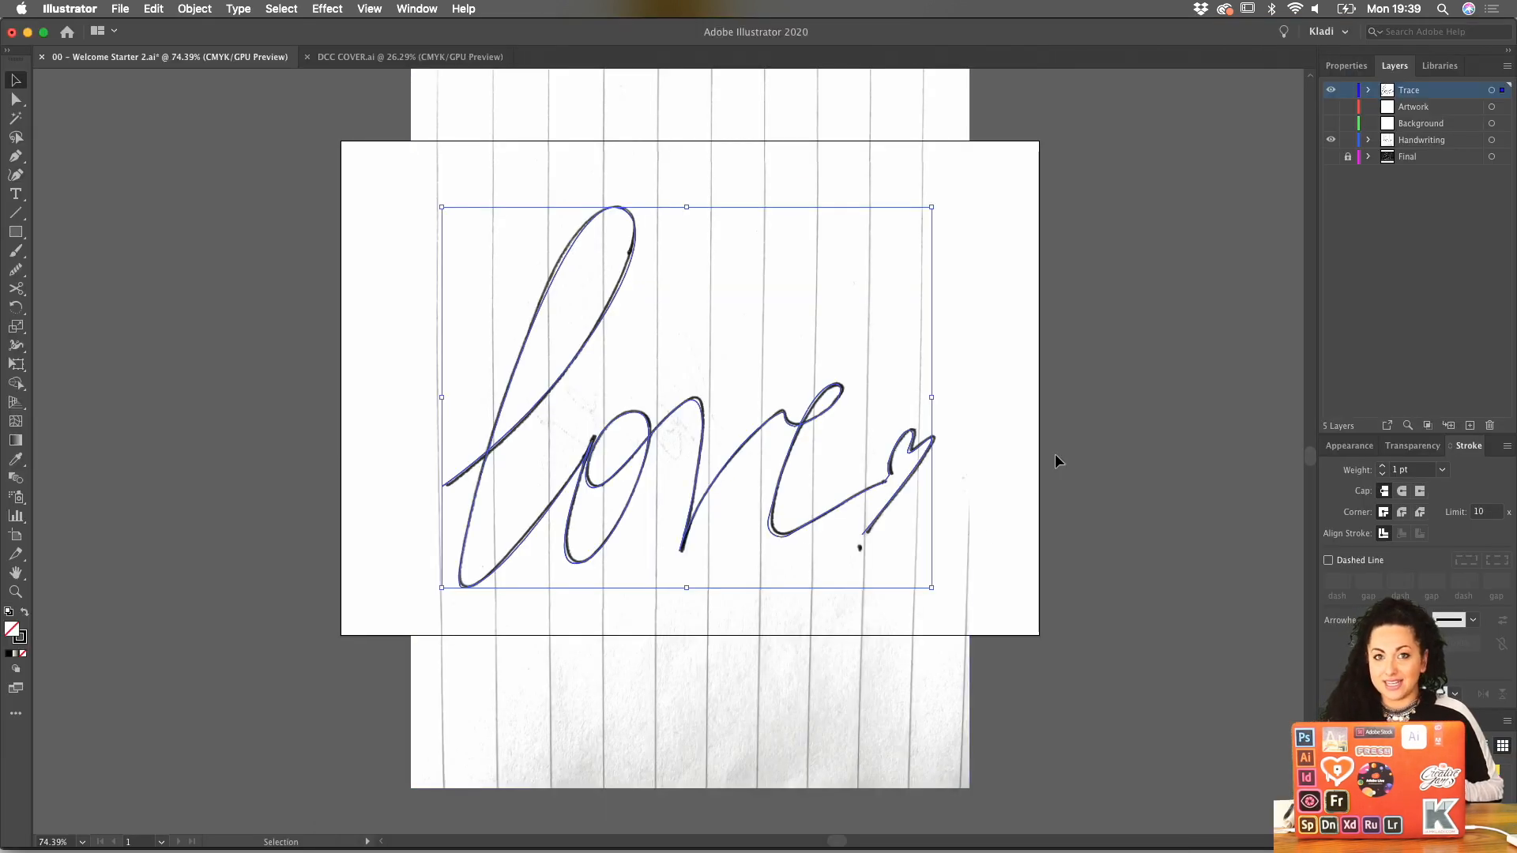
left_click(1026, 506)
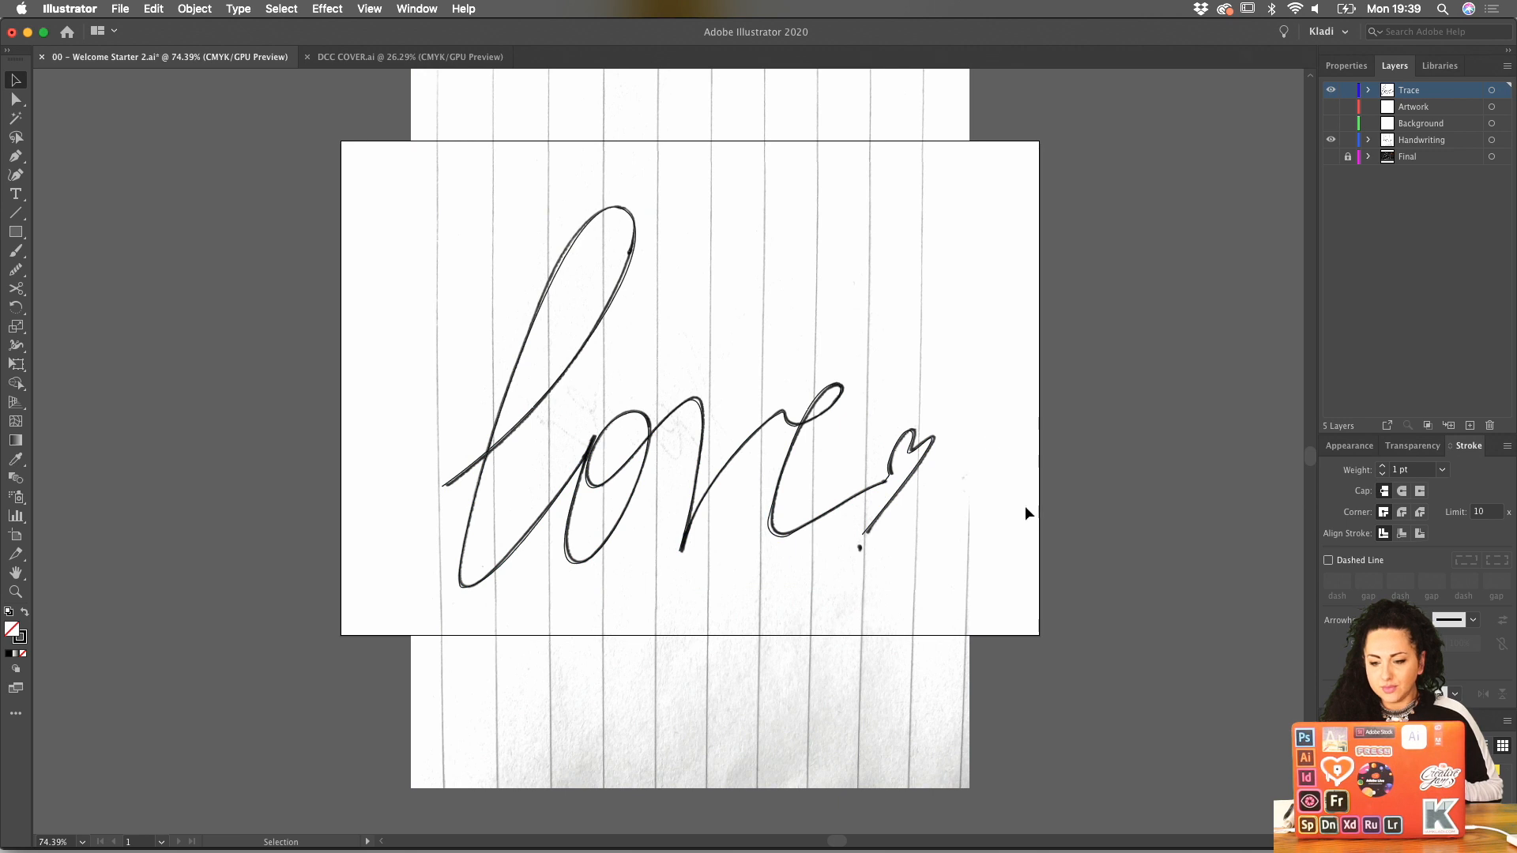
left_click(1331, 89)
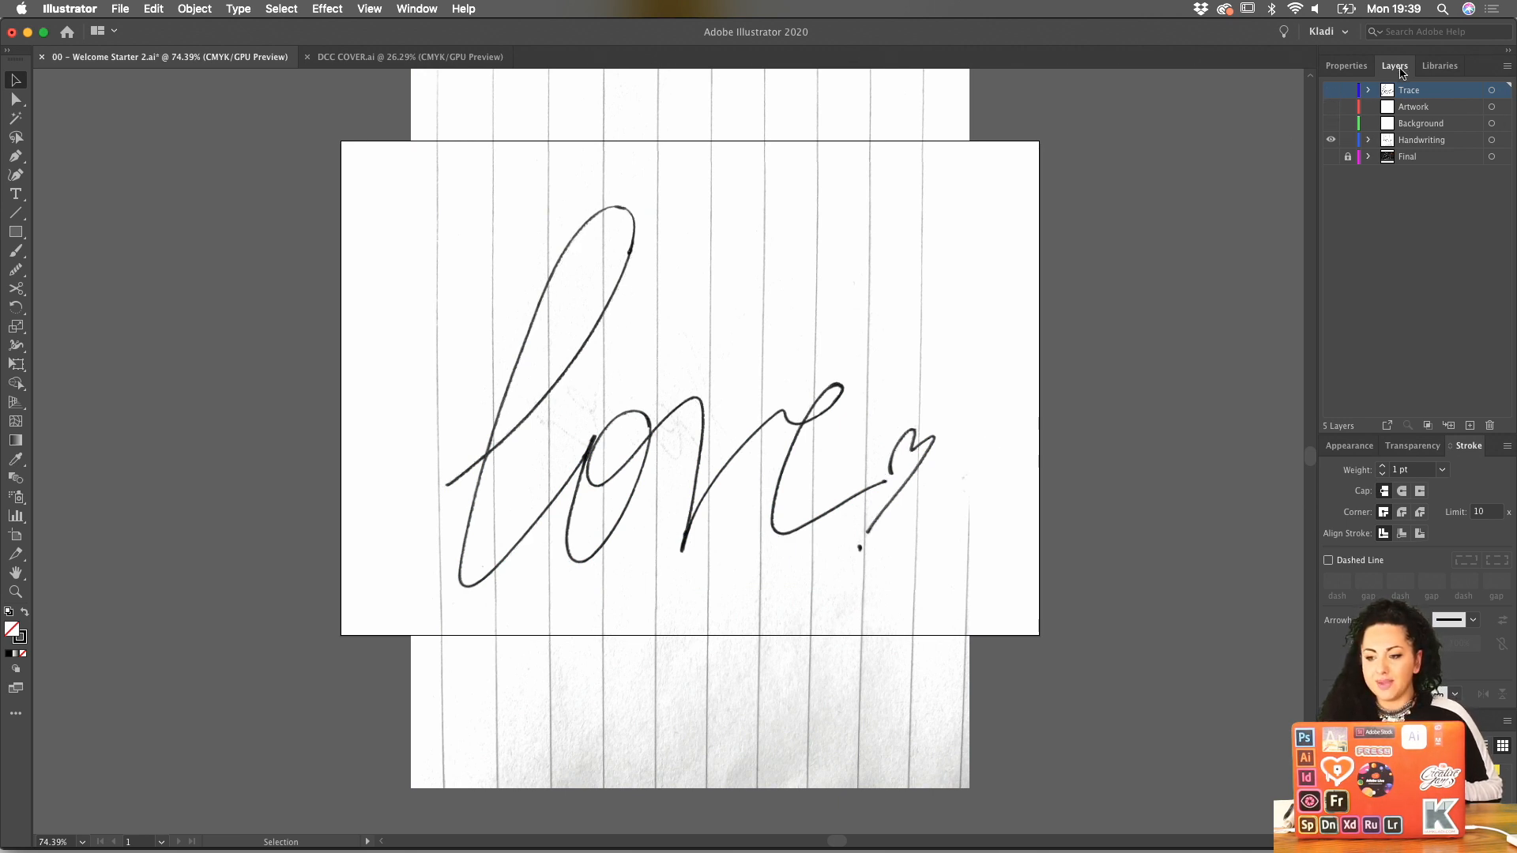
Make the Artwork layer visible and active above the handwriting scan, with the Pen tool ready for tracing.
left_click(890, 293)
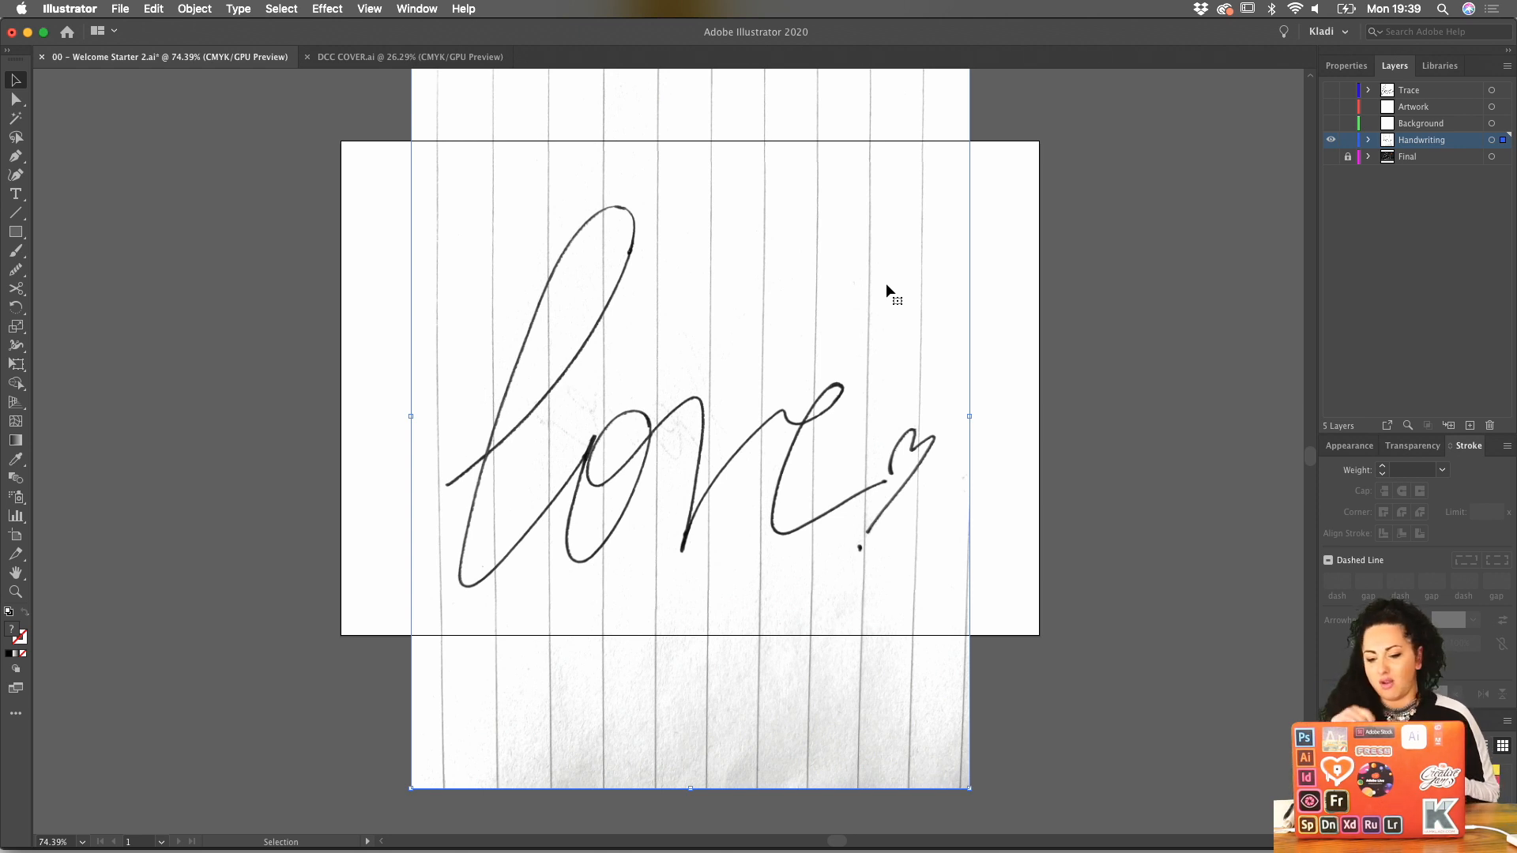
left_click(1095, 338)
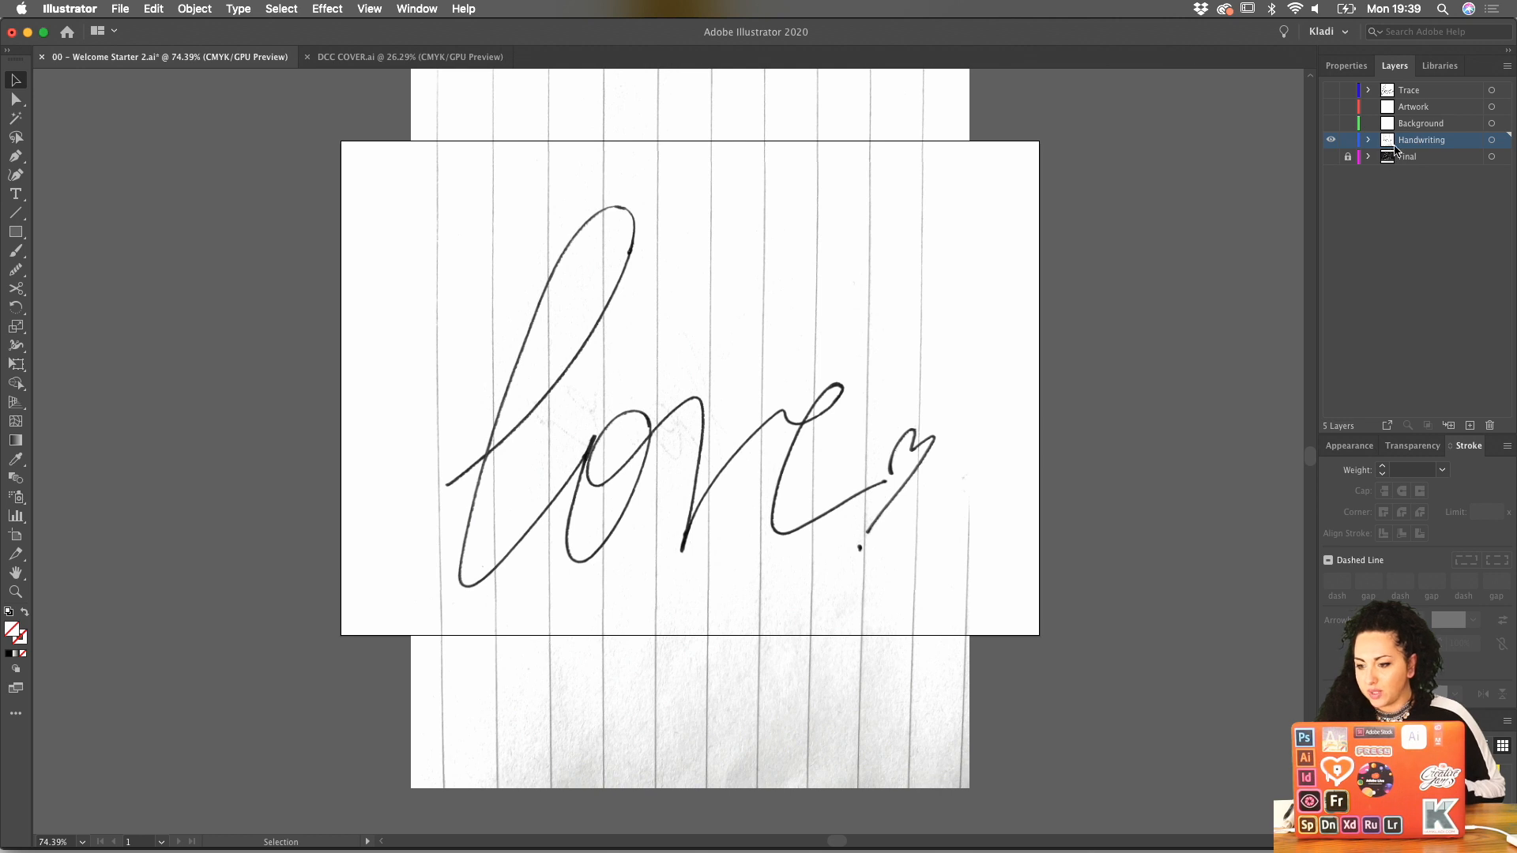
left_click(1410, 125)
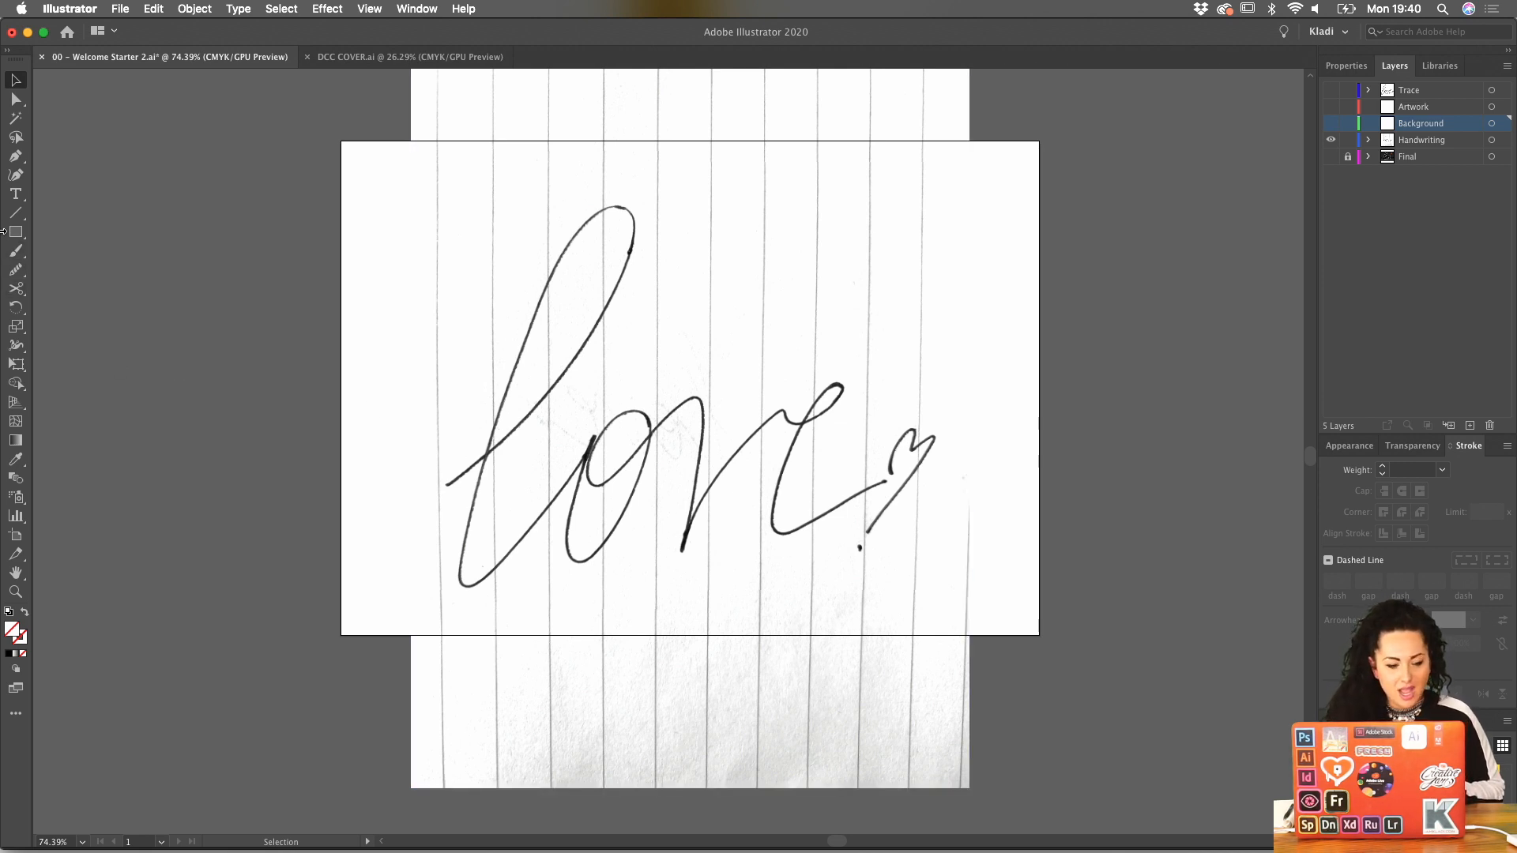
key("p")
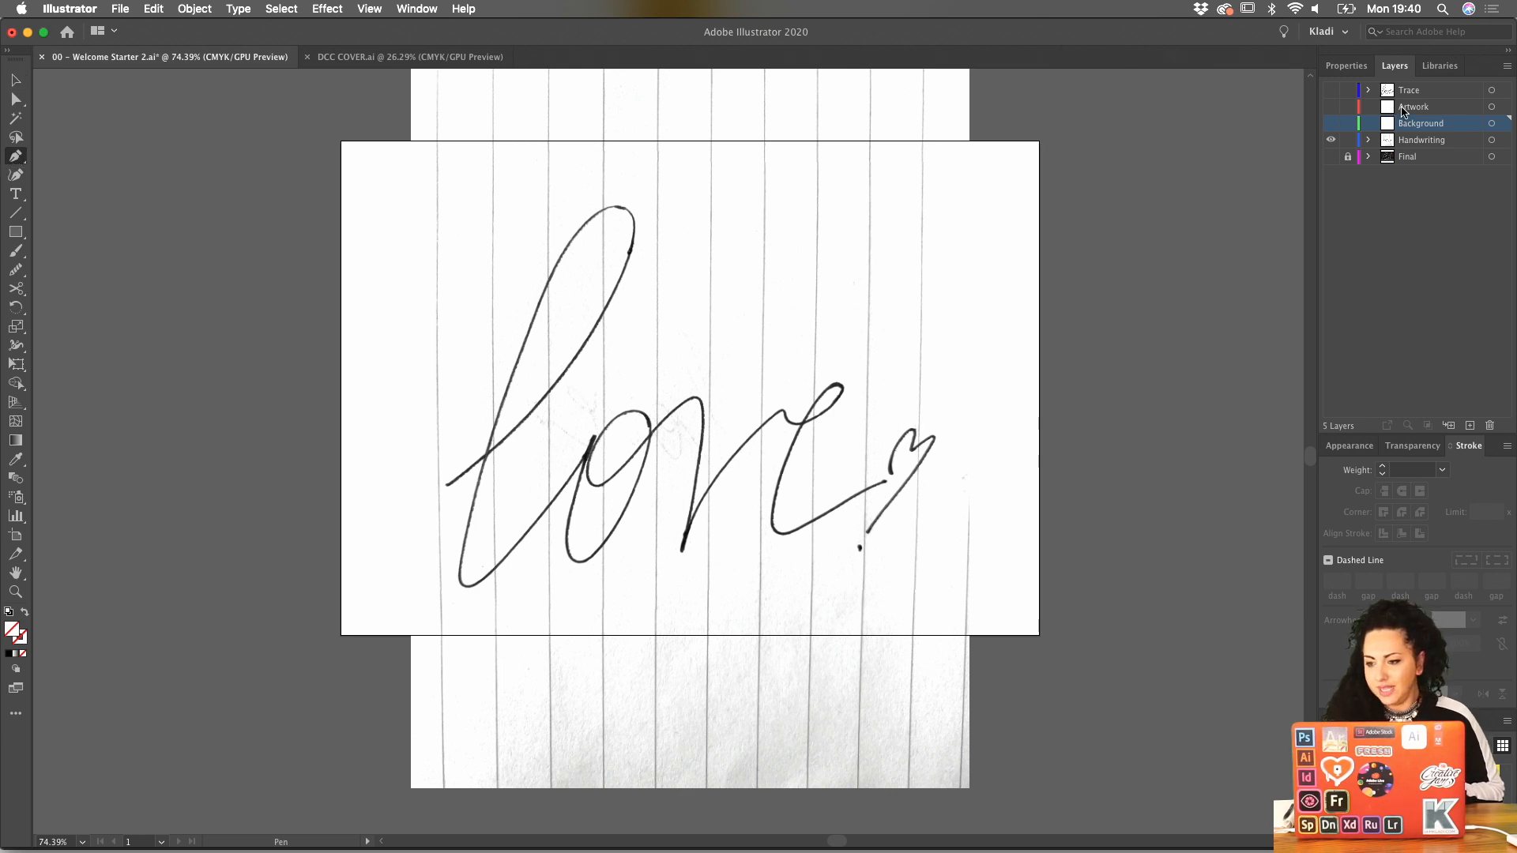
left_click(1405, 108)
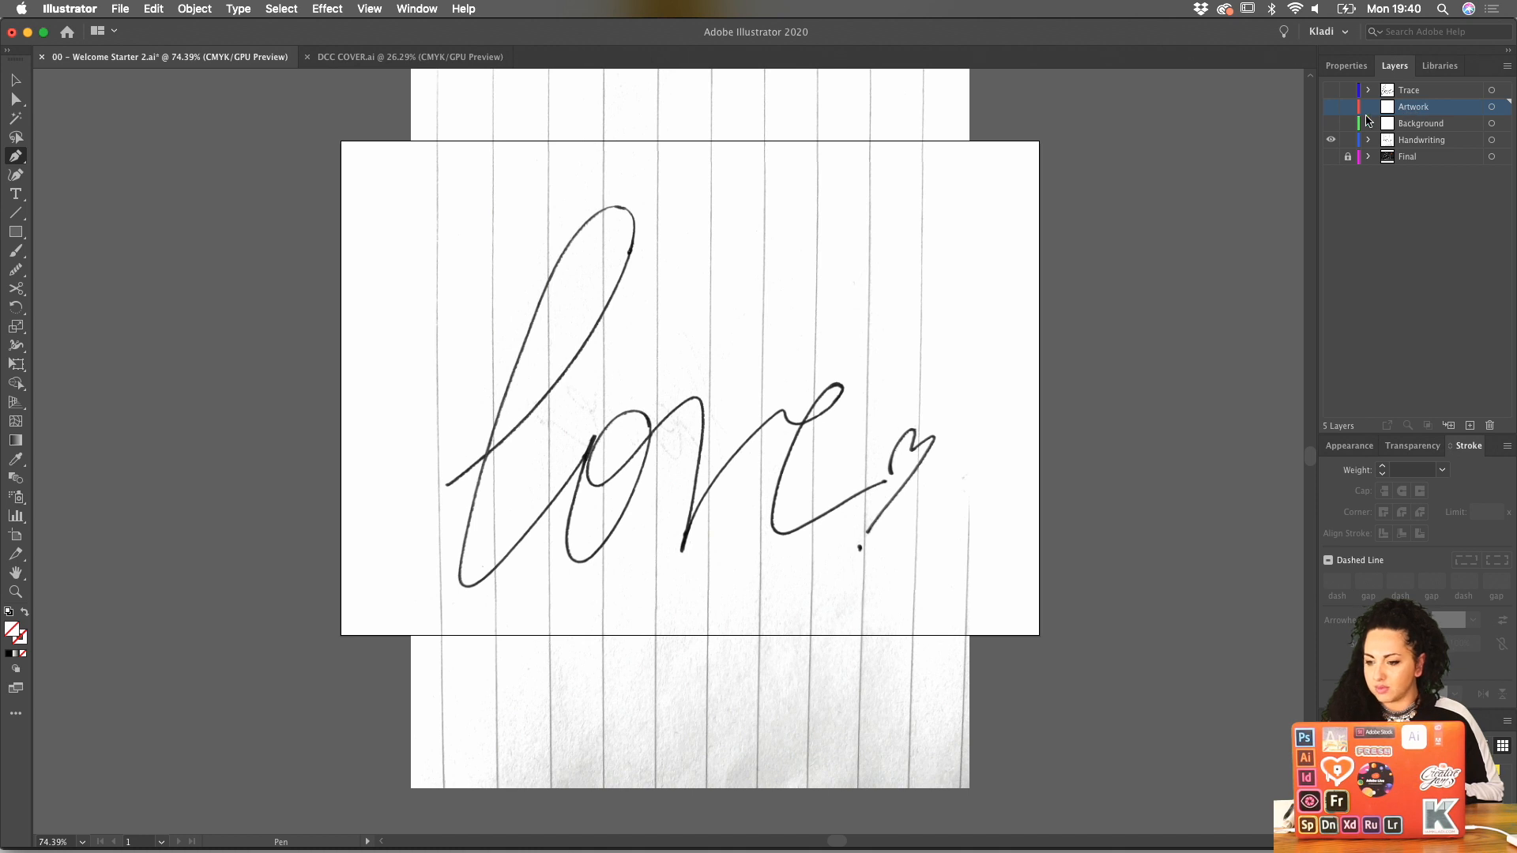
left_click(1333, 107)
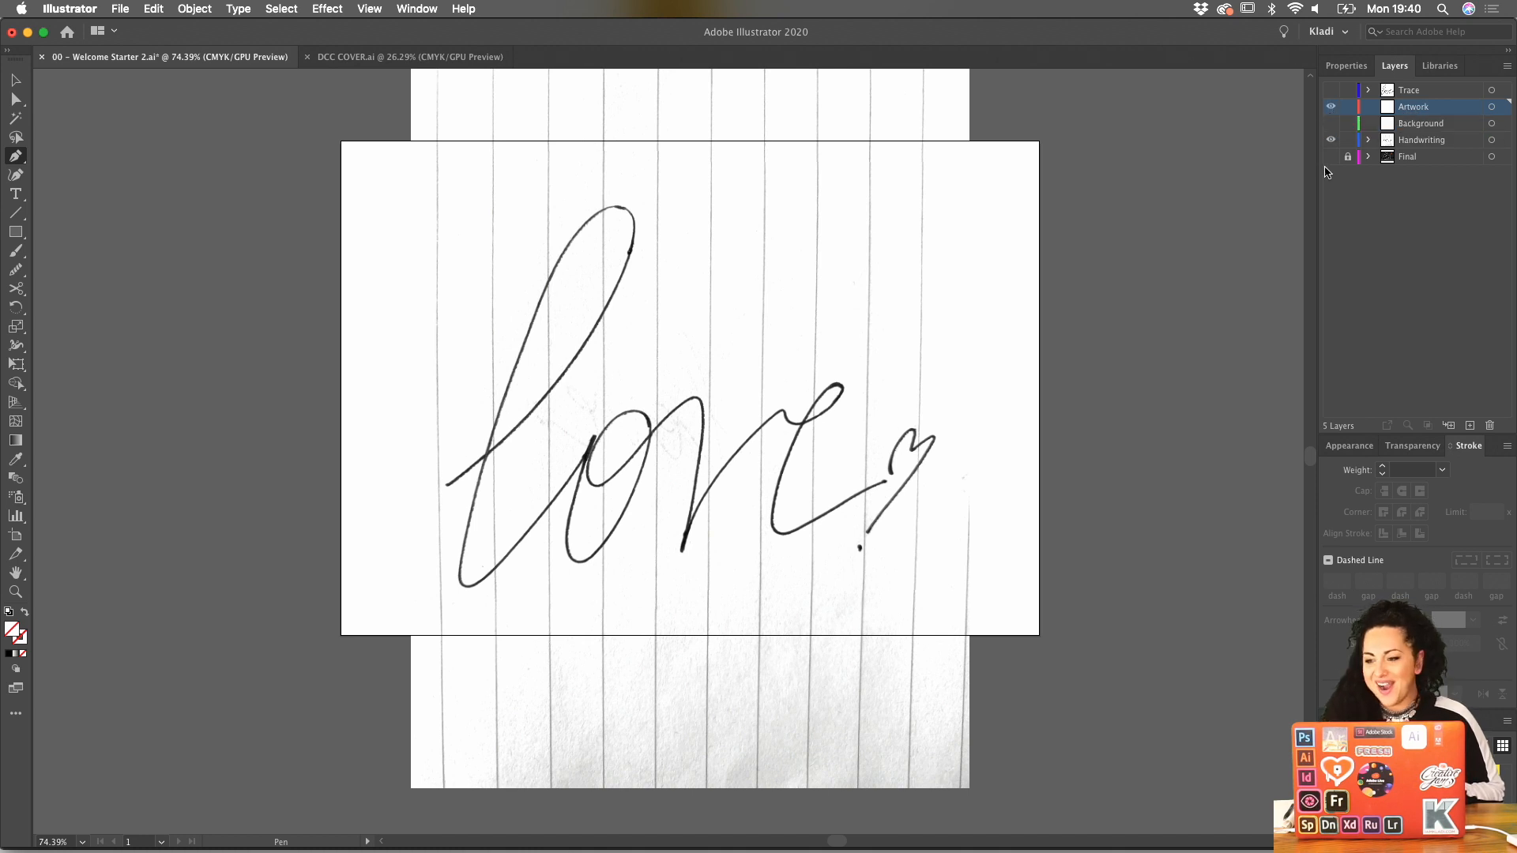
Trace the handwritten "l" and the outer curve of the "o" as one continuous path with the Pen tool.
left_click(447, 485)
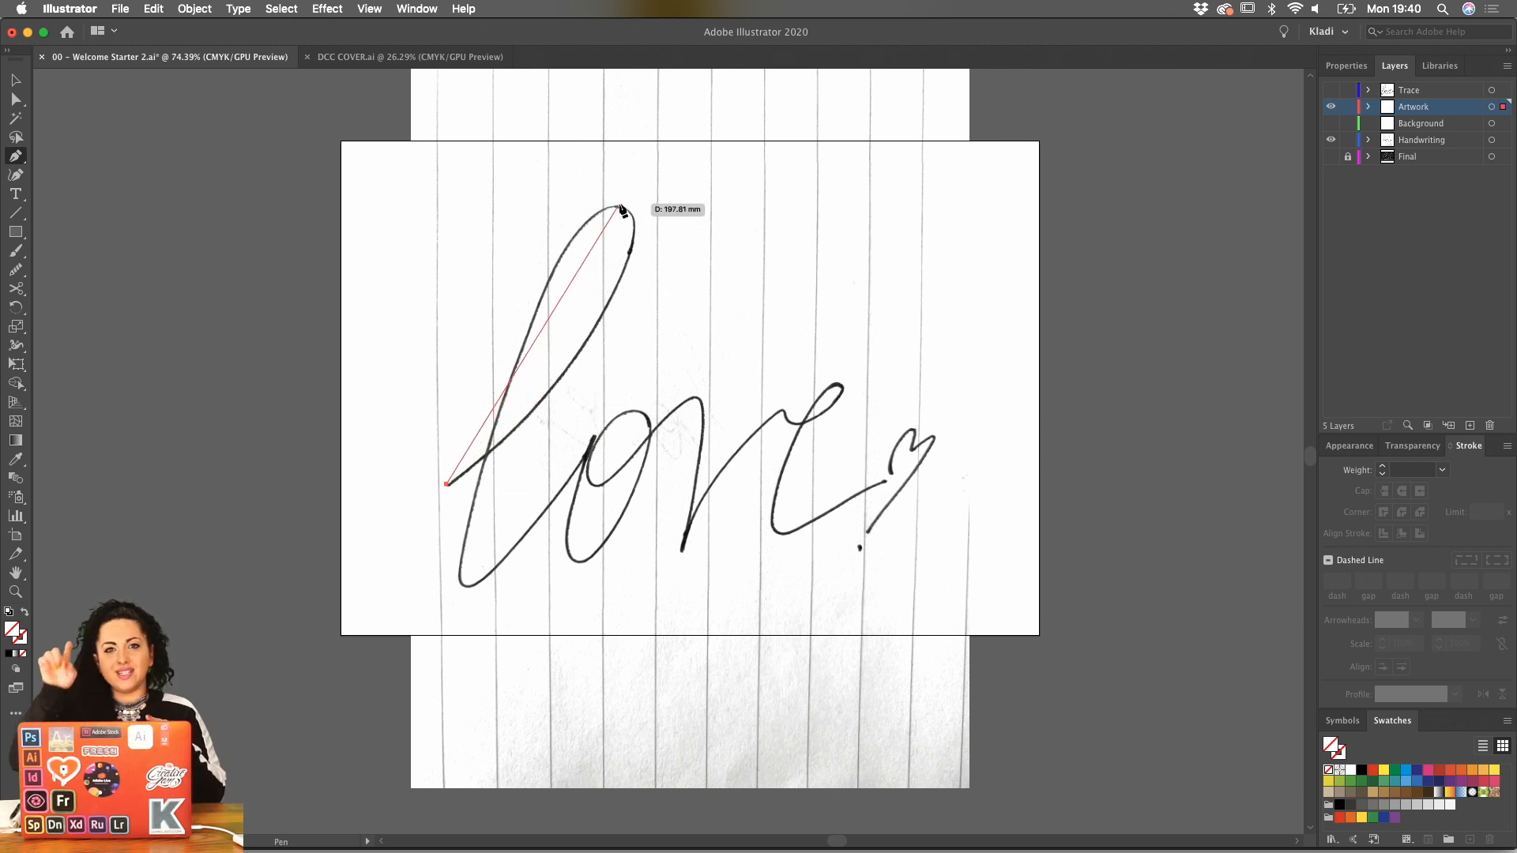
left_click_drag(621, 206, 529, 162)
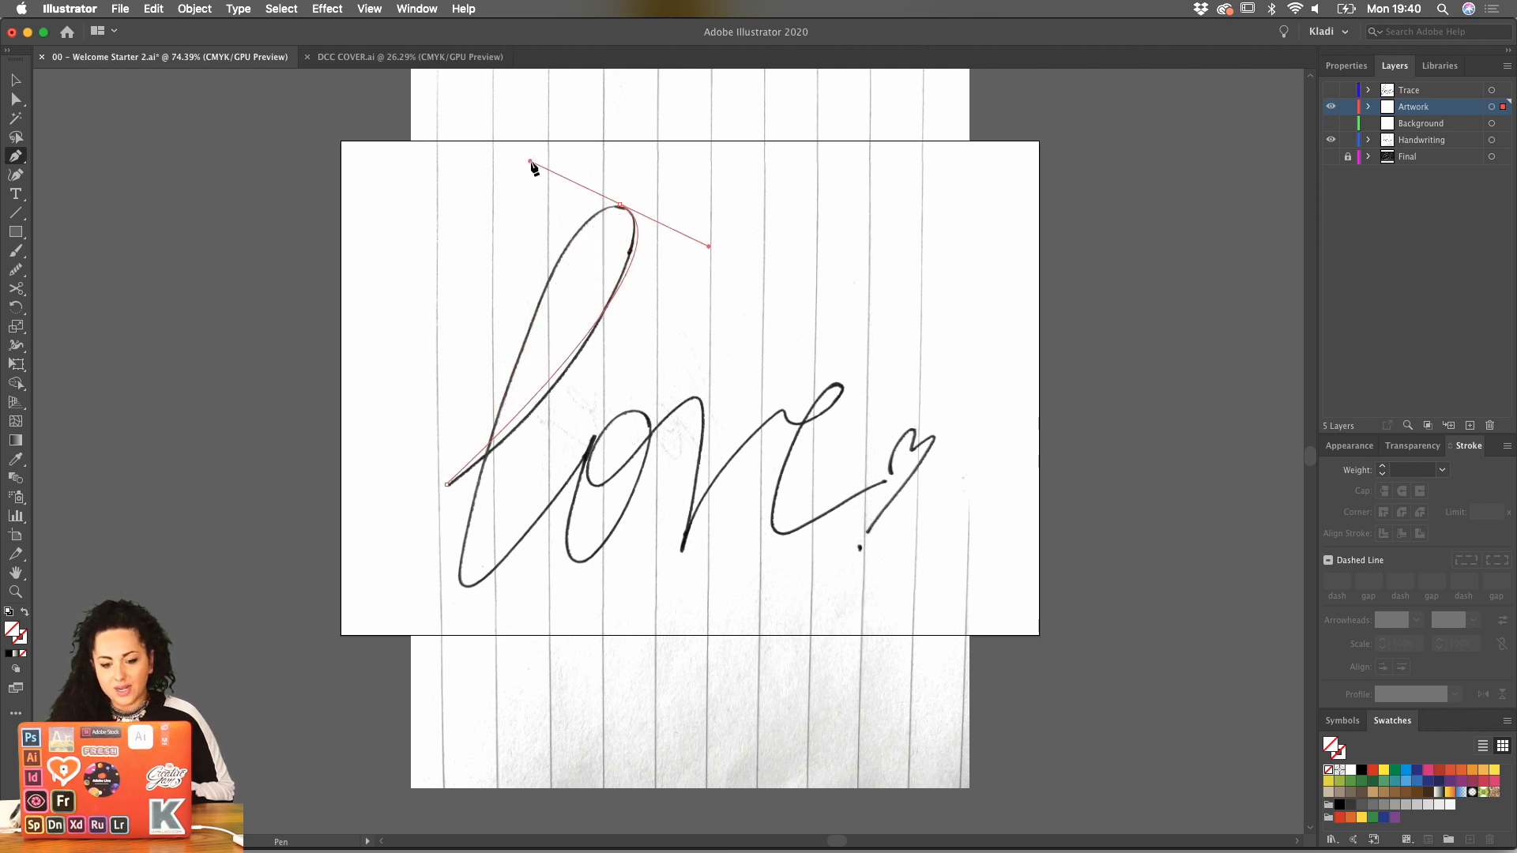
left_click_drag(458, 584, 481, 588)
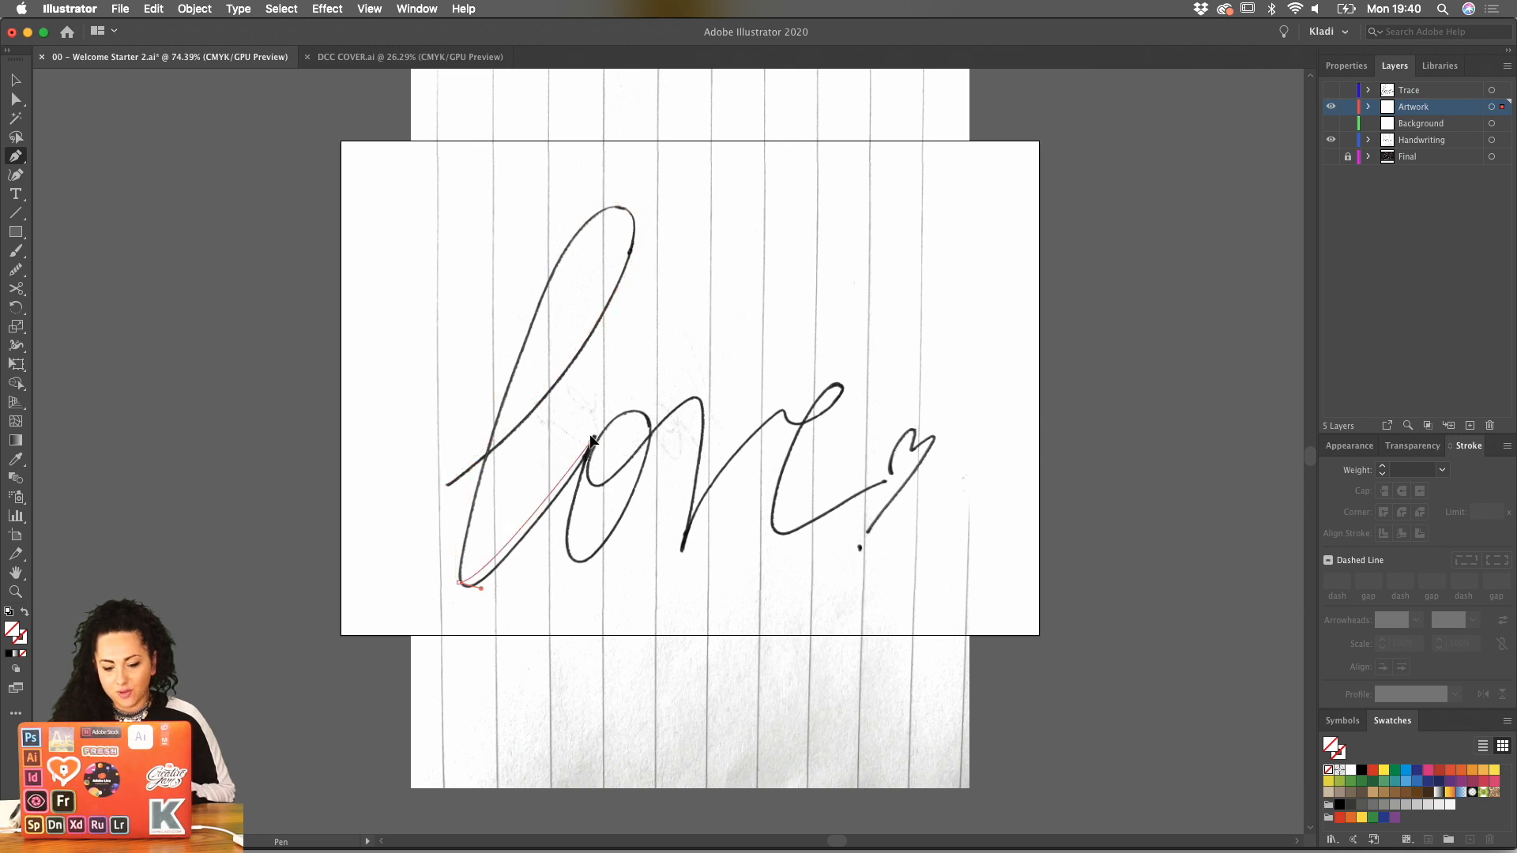
mouse_move(598, 415)
left_mouse_down()
mouse_move(647, 411)
mouse_move(644, 466)
left_mouse_up()
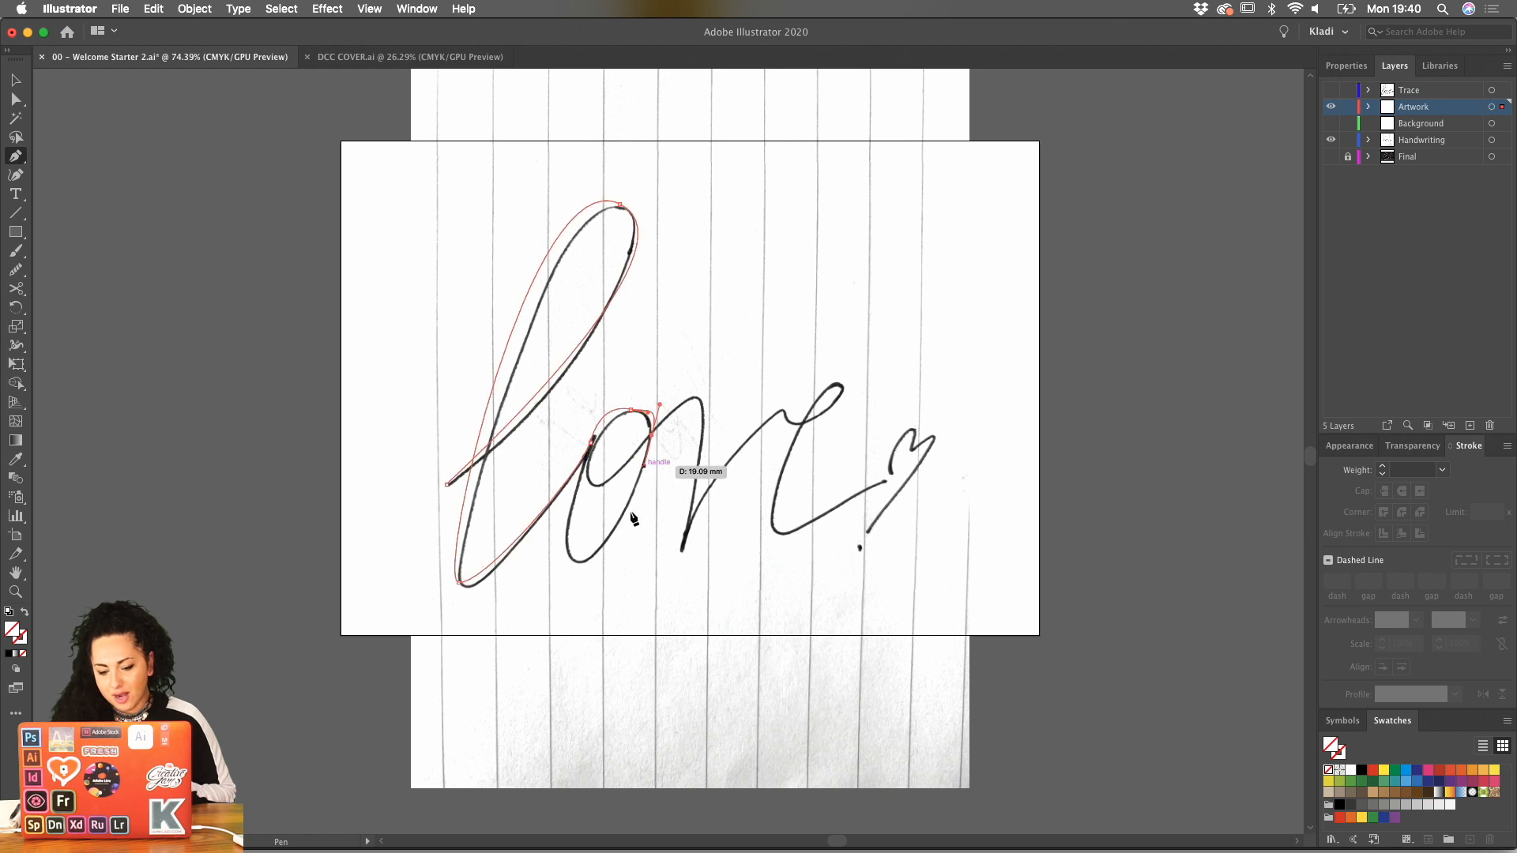
left_click_drag(585, 558, 561, 561)
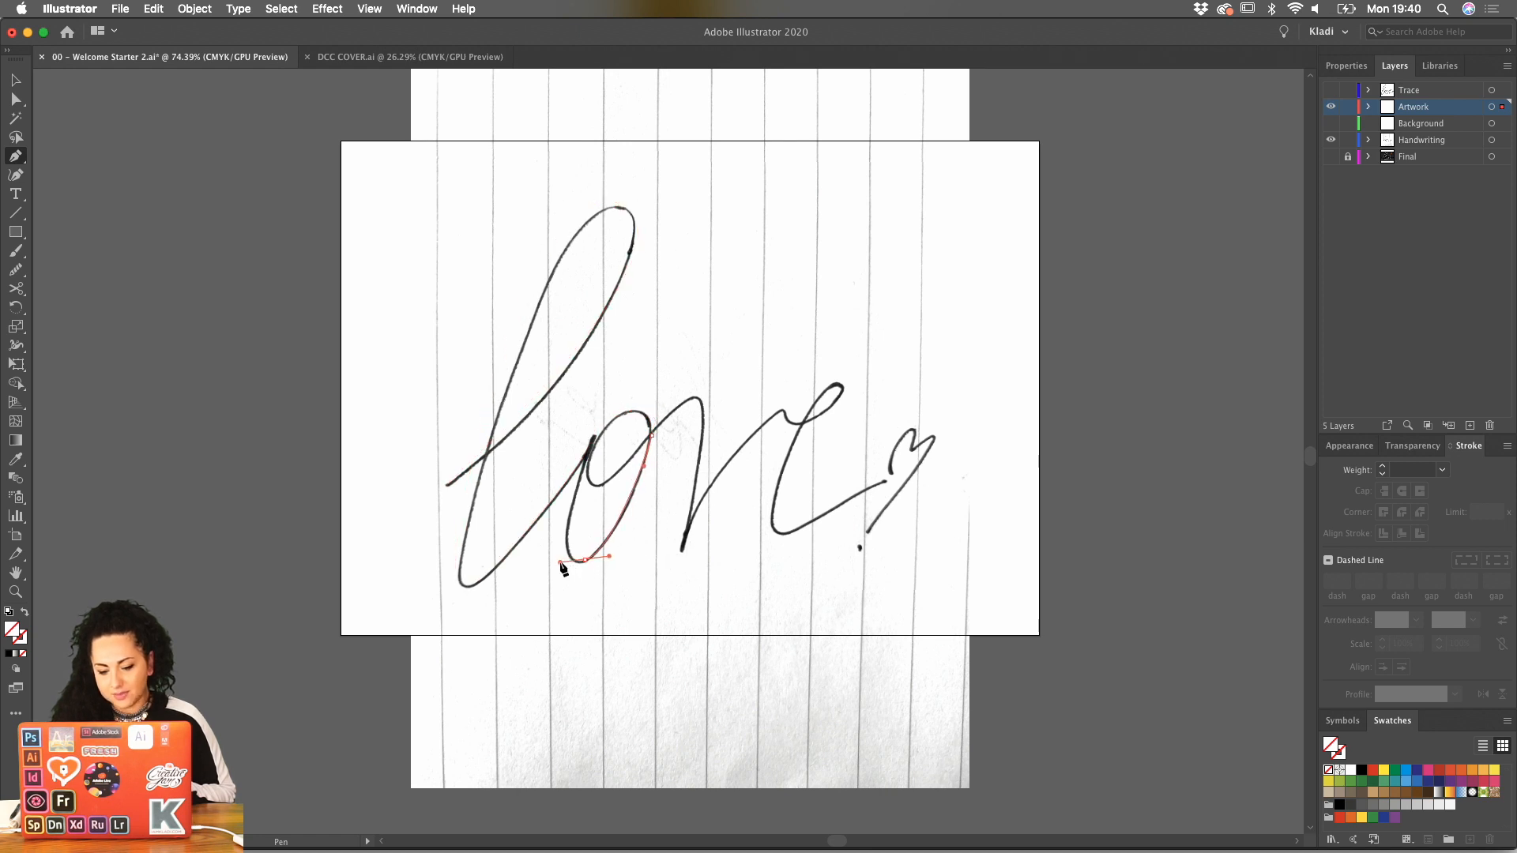
left_click_drag(591, 447, 604, 412)
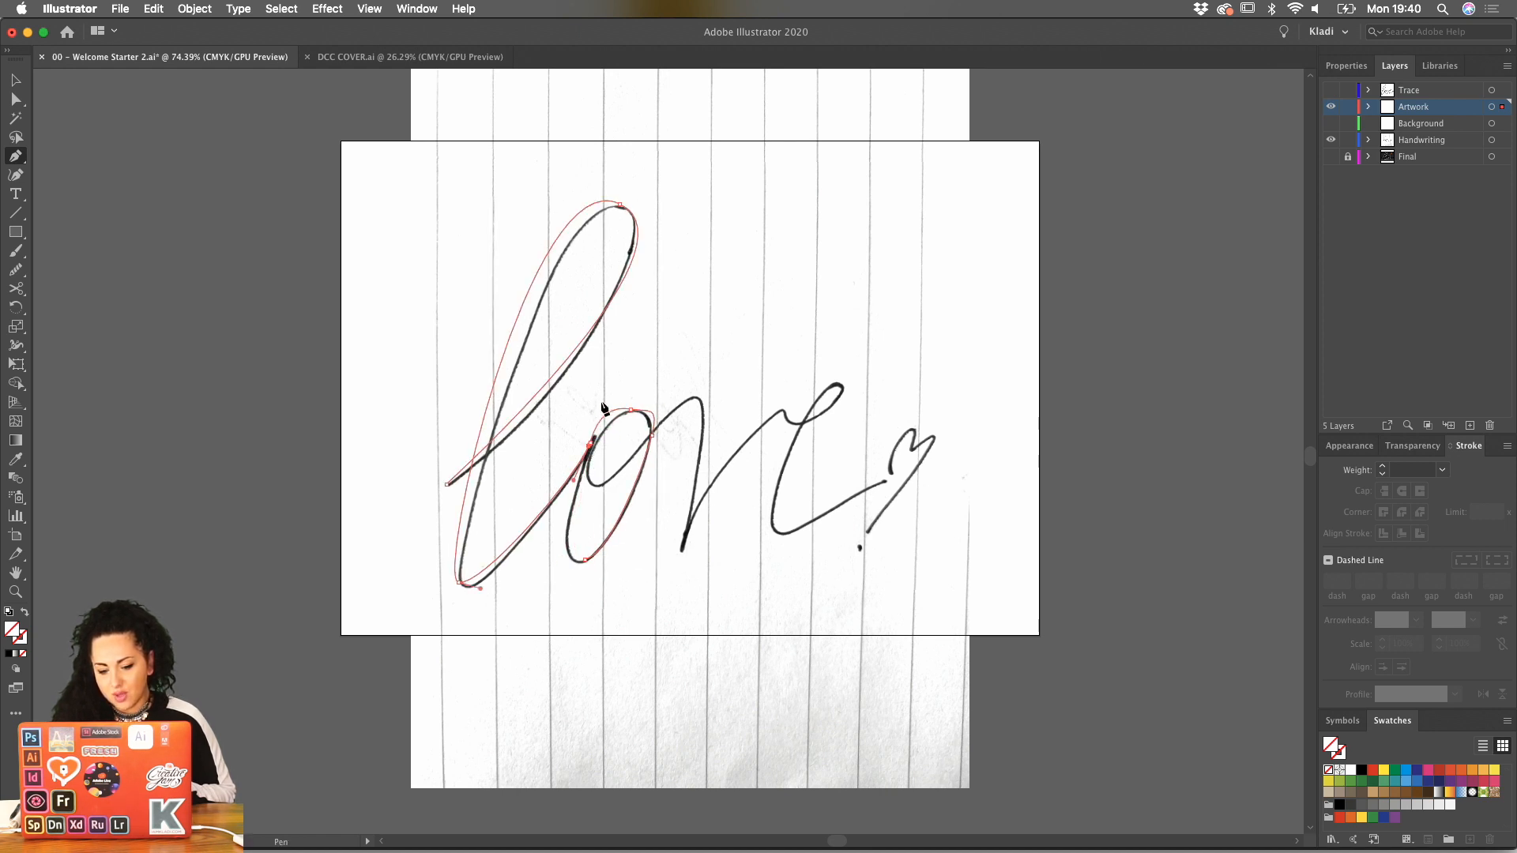
left_click(1218, 207)
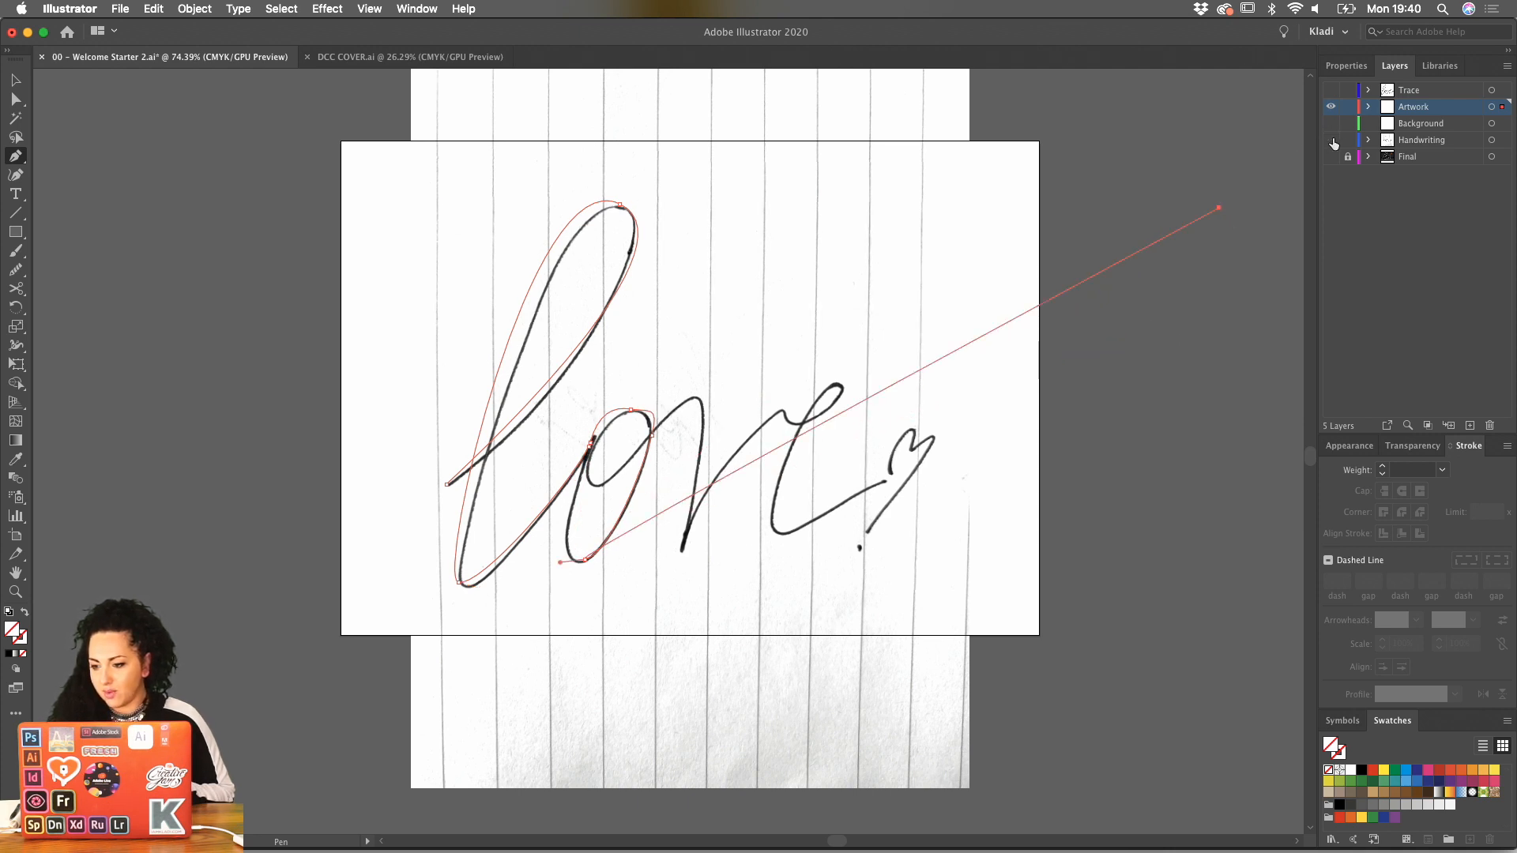
left_click(1334, 140)
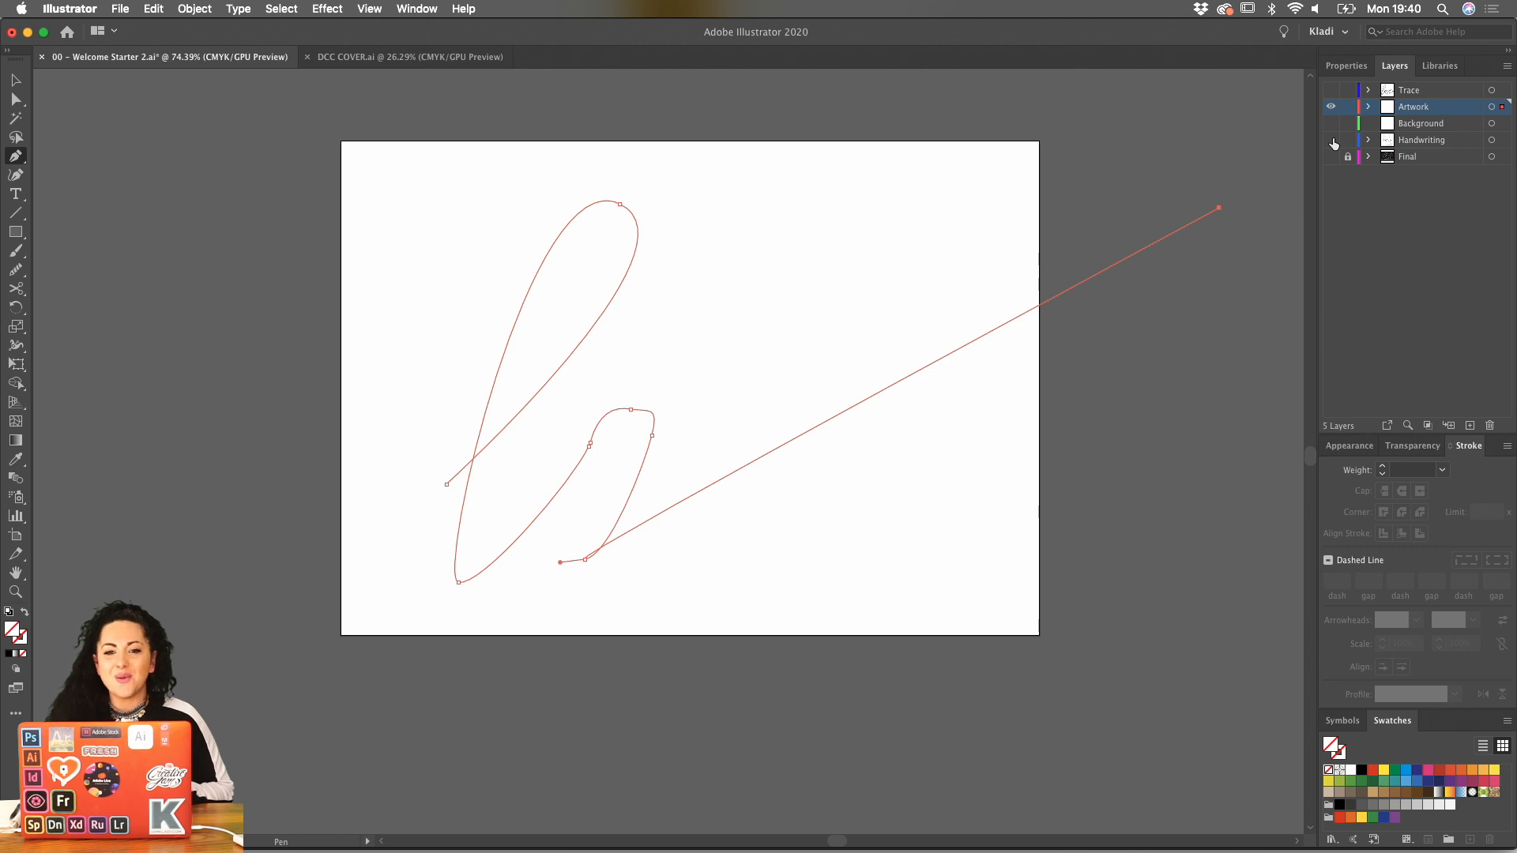
left_click(1334, 139)
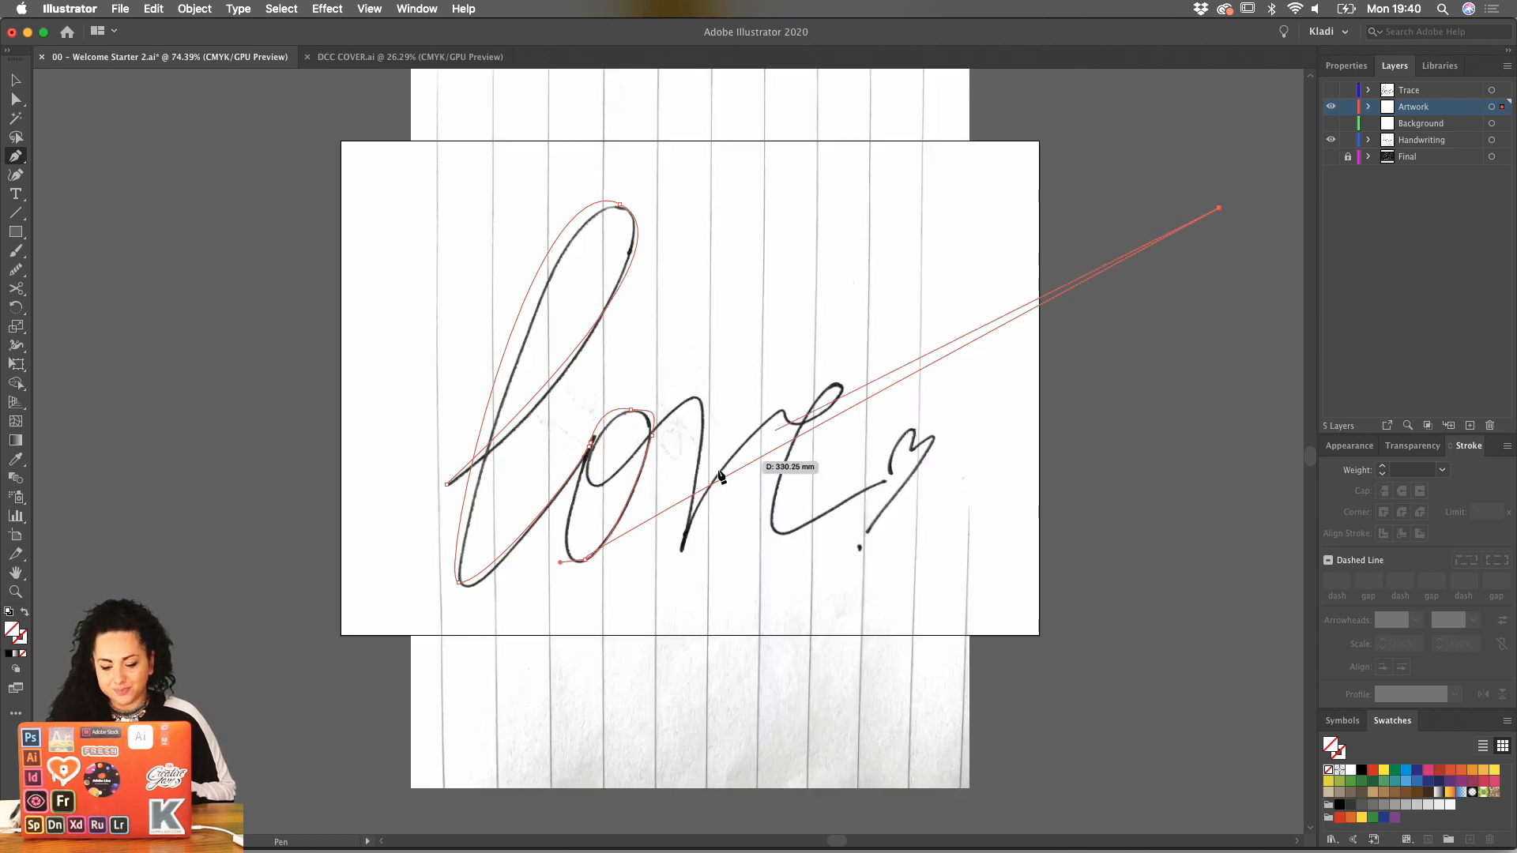
left_click(1218, 207)
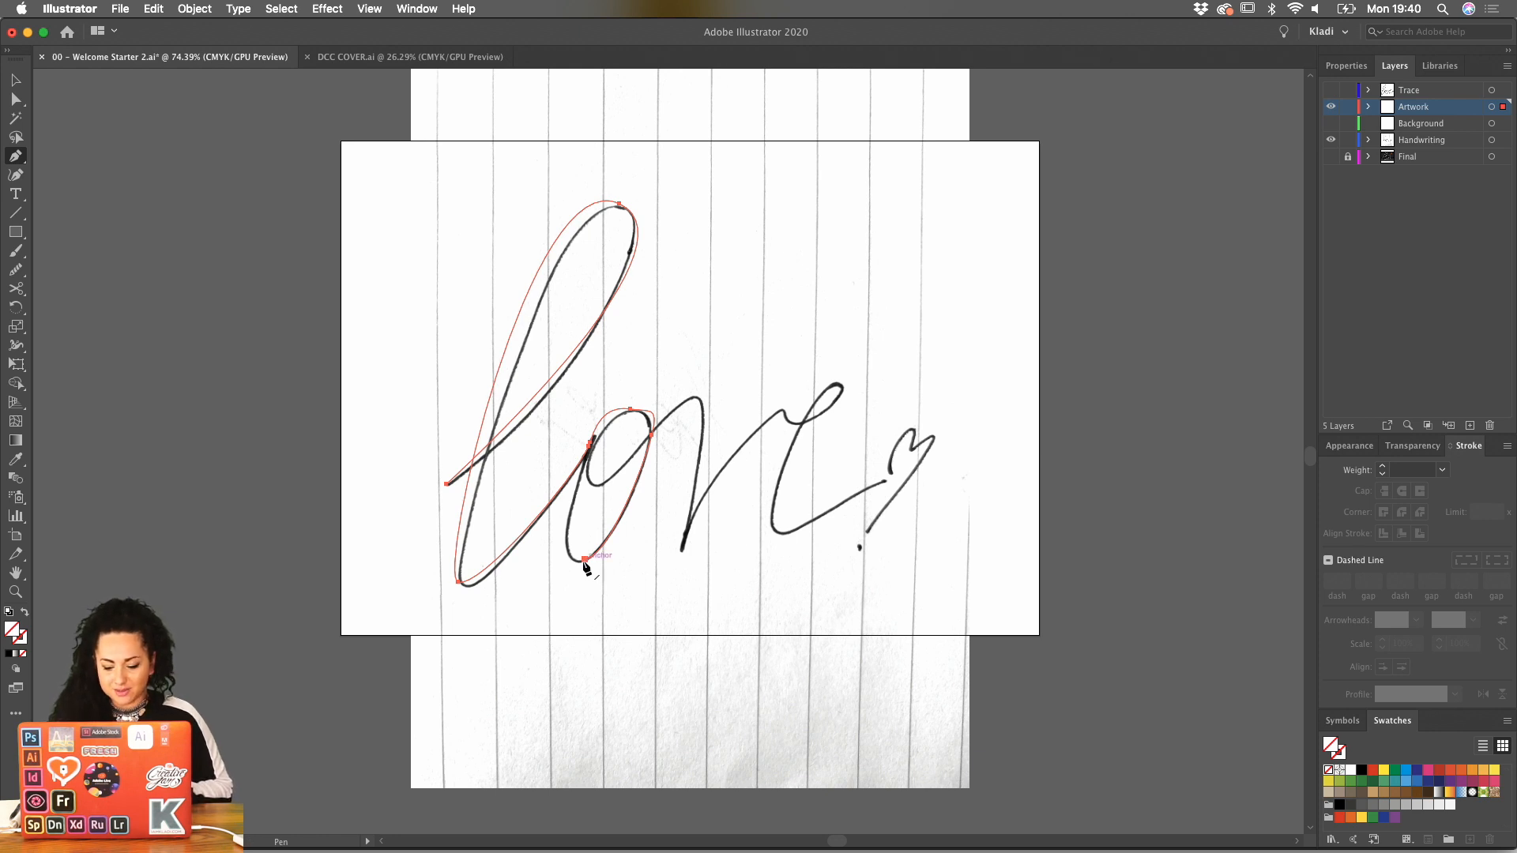
Resume the path at the base of the "o" and trace its inner loop through to the low point of the "v".
key("super")
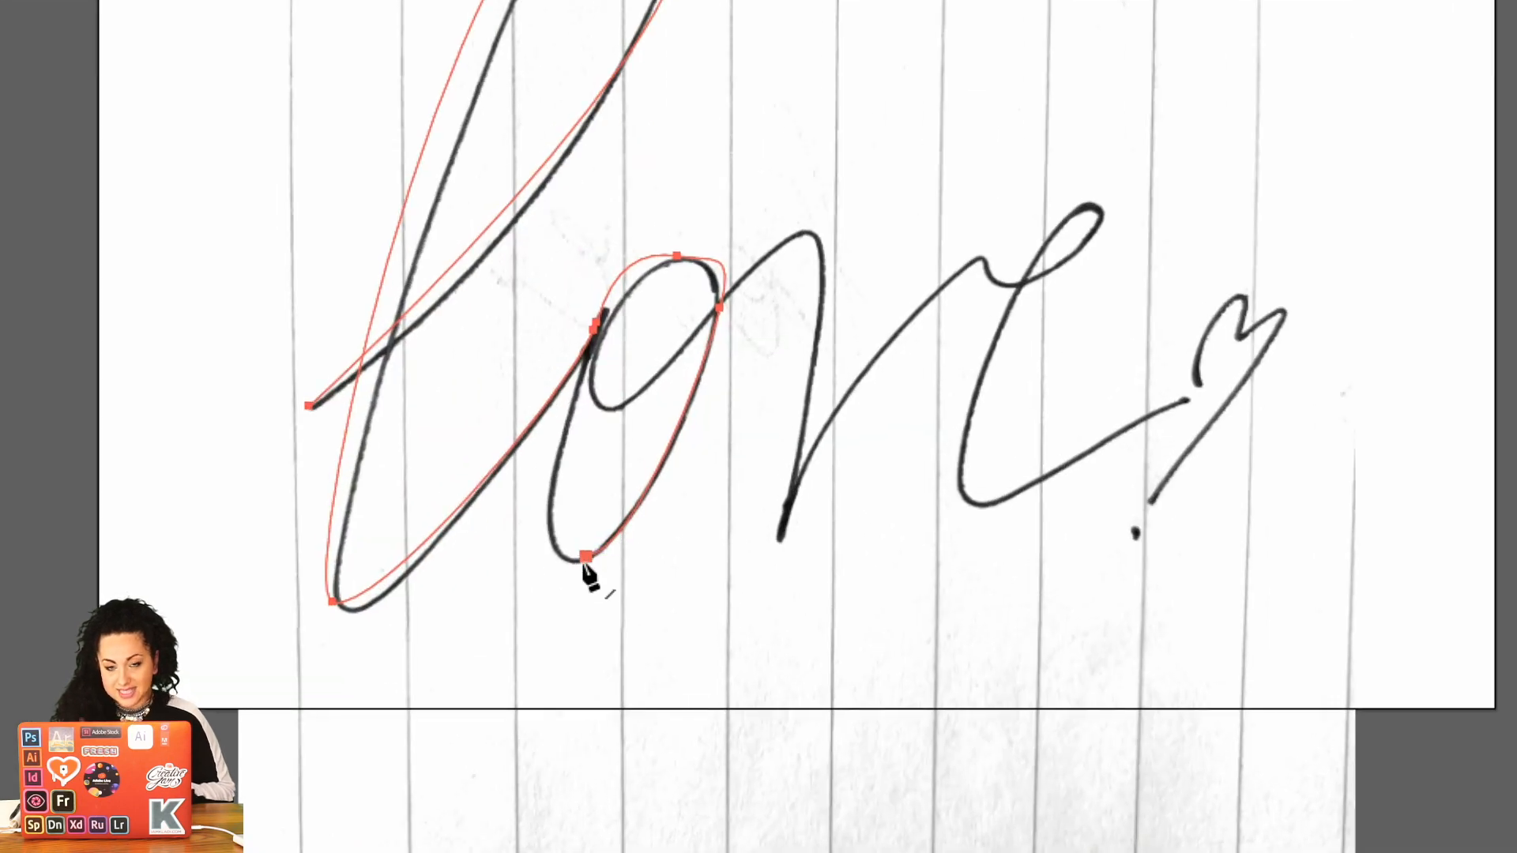
left_click(585, 559)
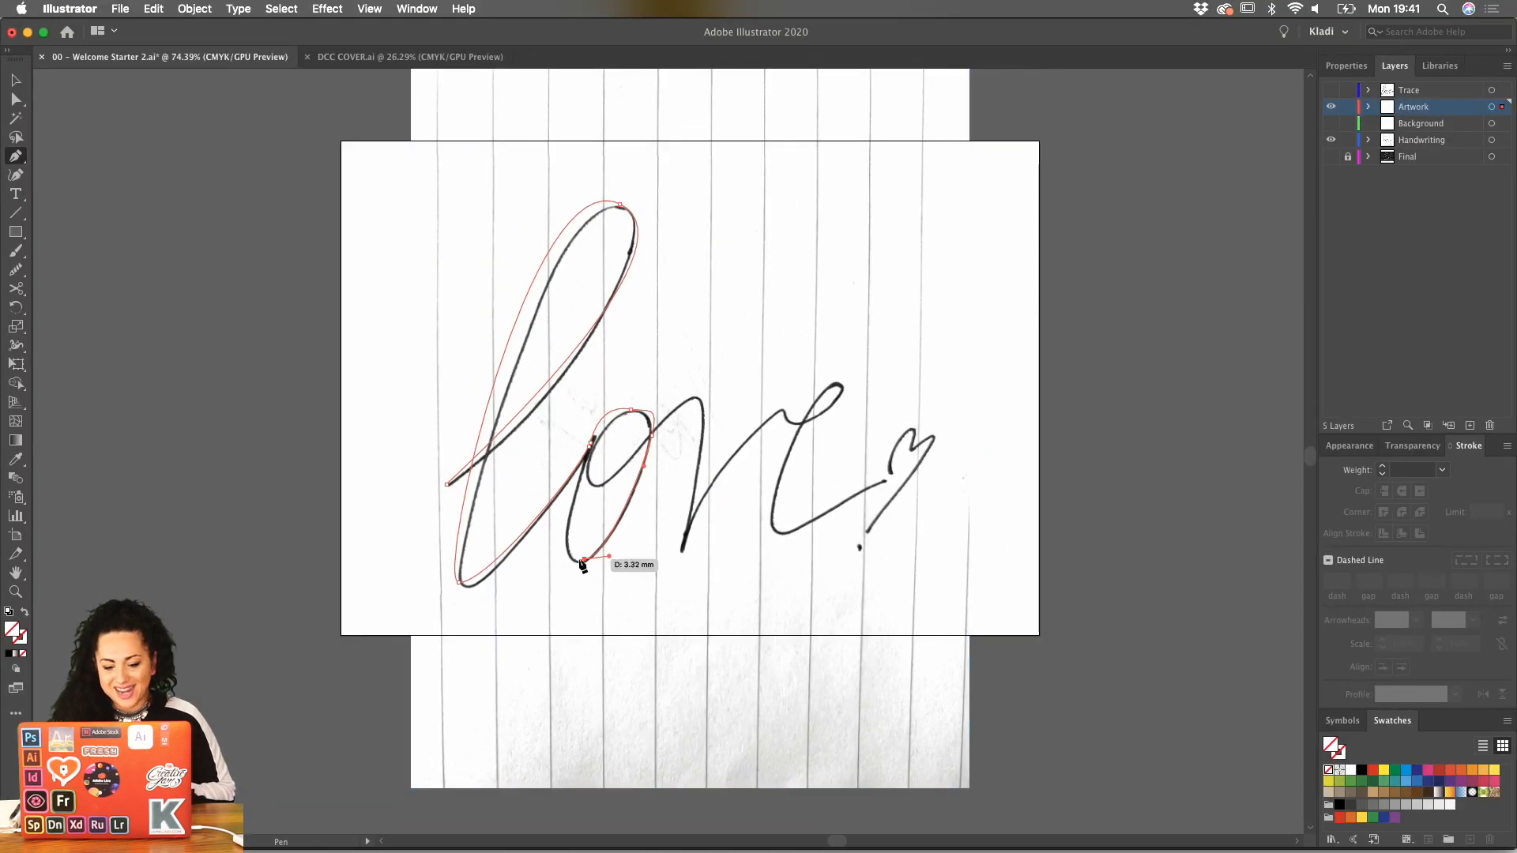
left_click_drag(581, 564, 604, 486)
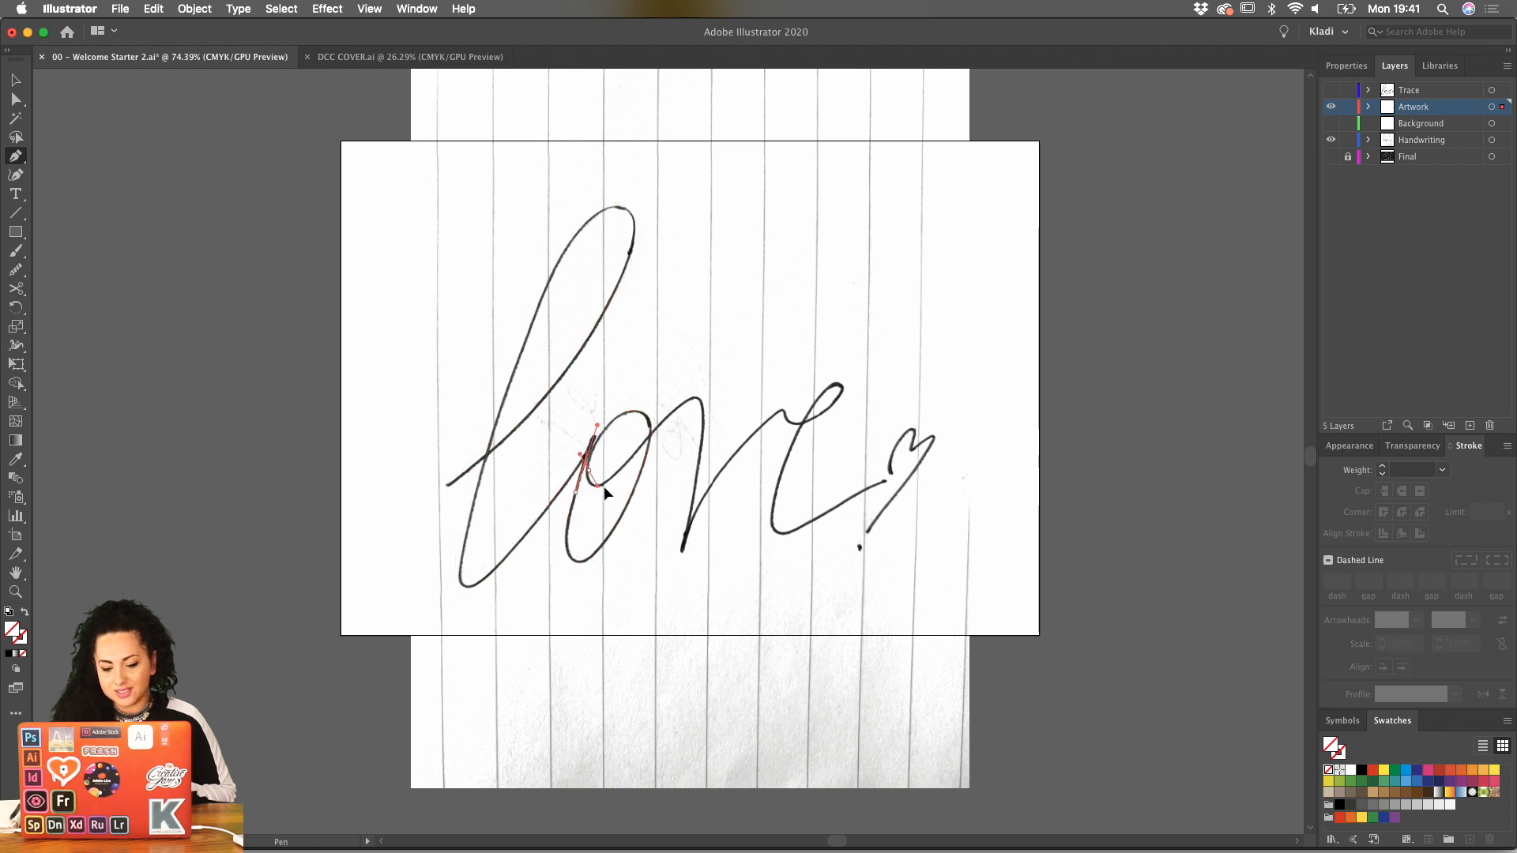
left_click_drag(650, 433, 732, 389)
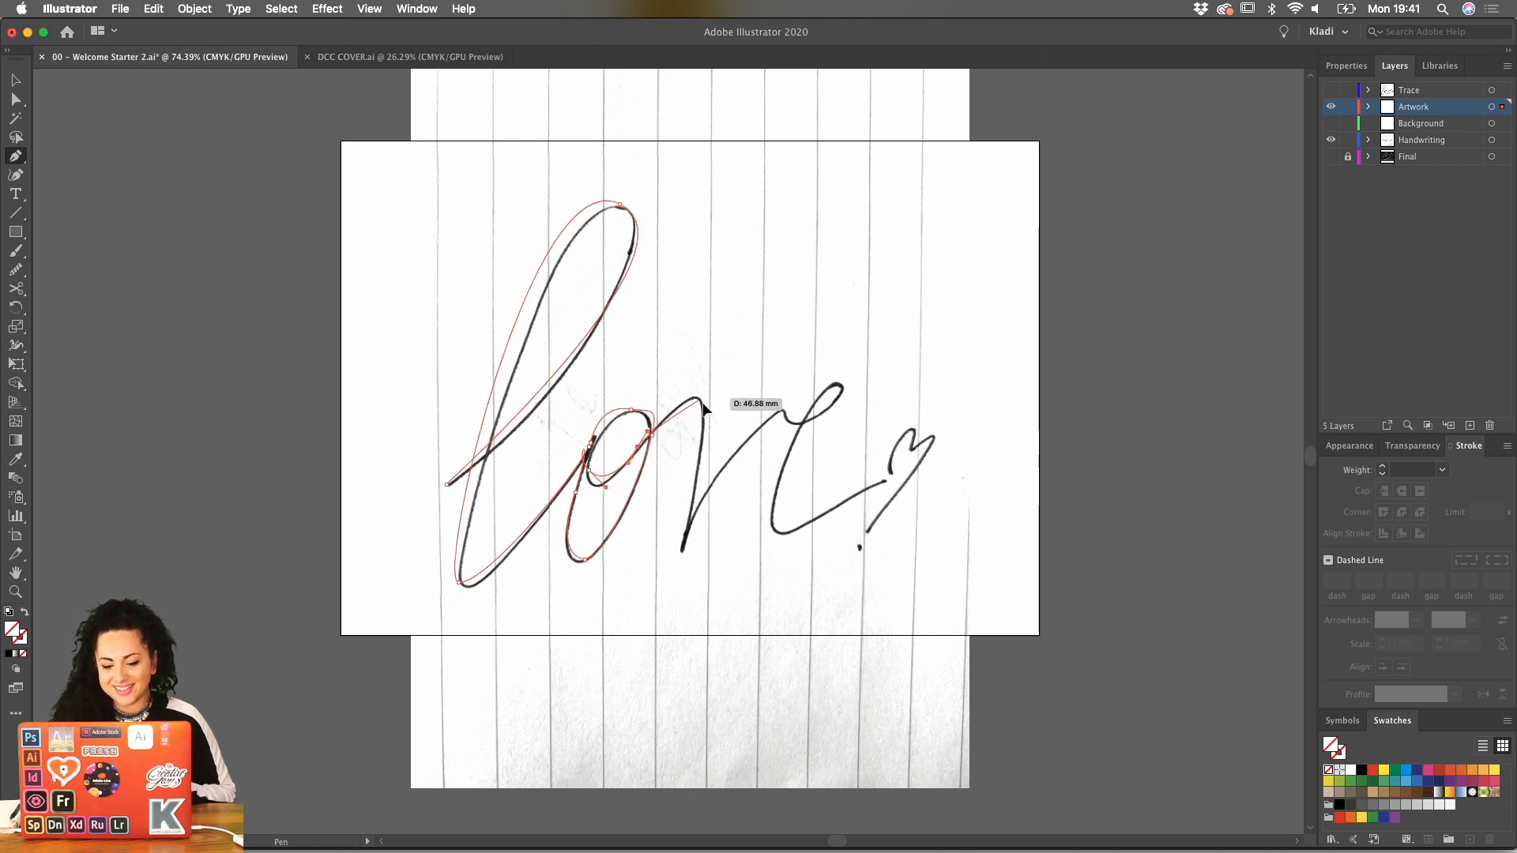
left_click(687, 536)
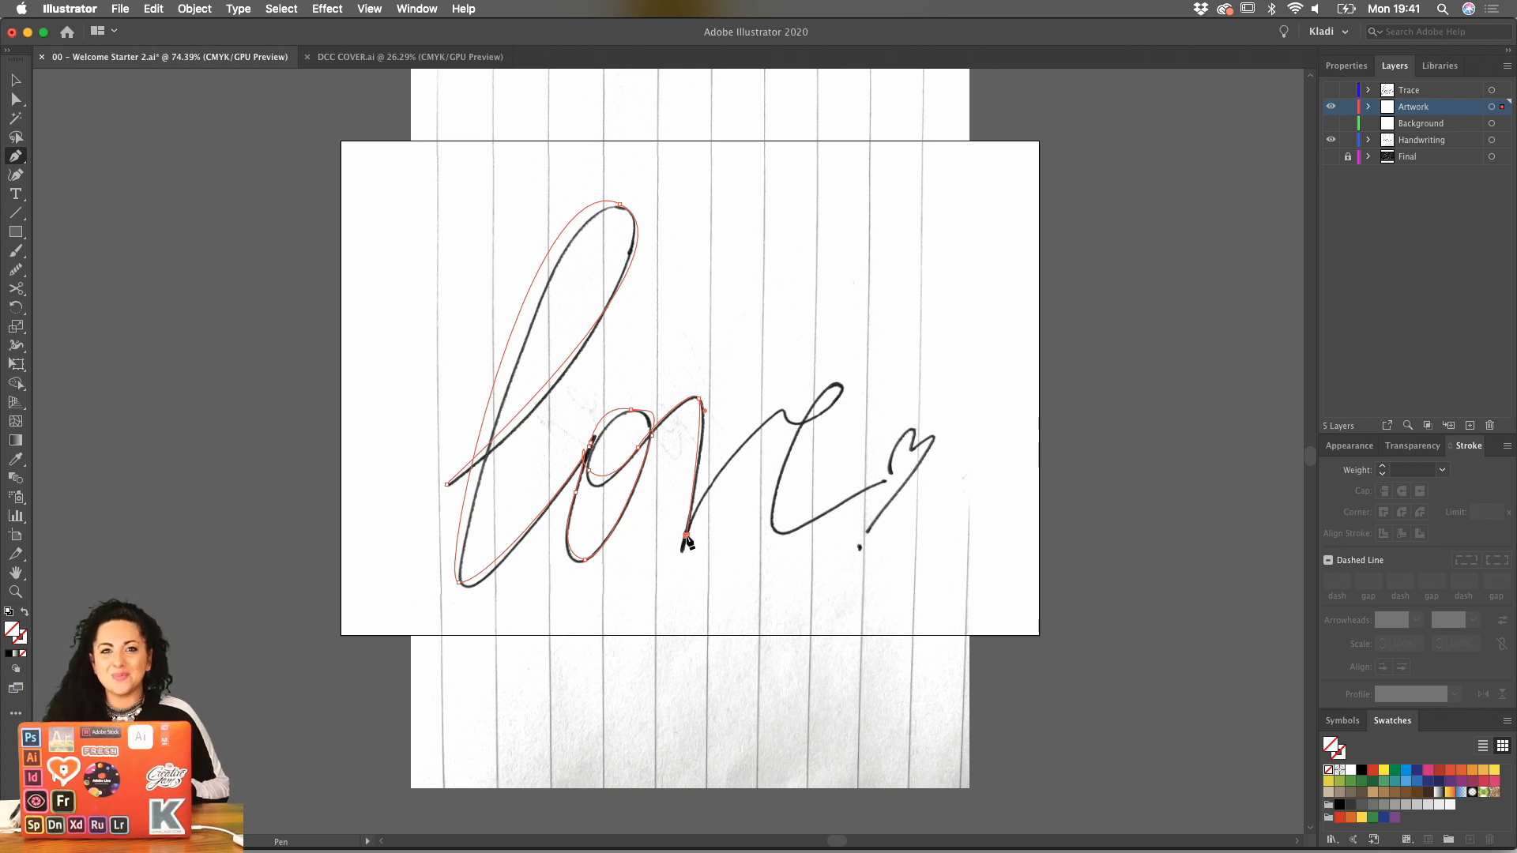
key("v")
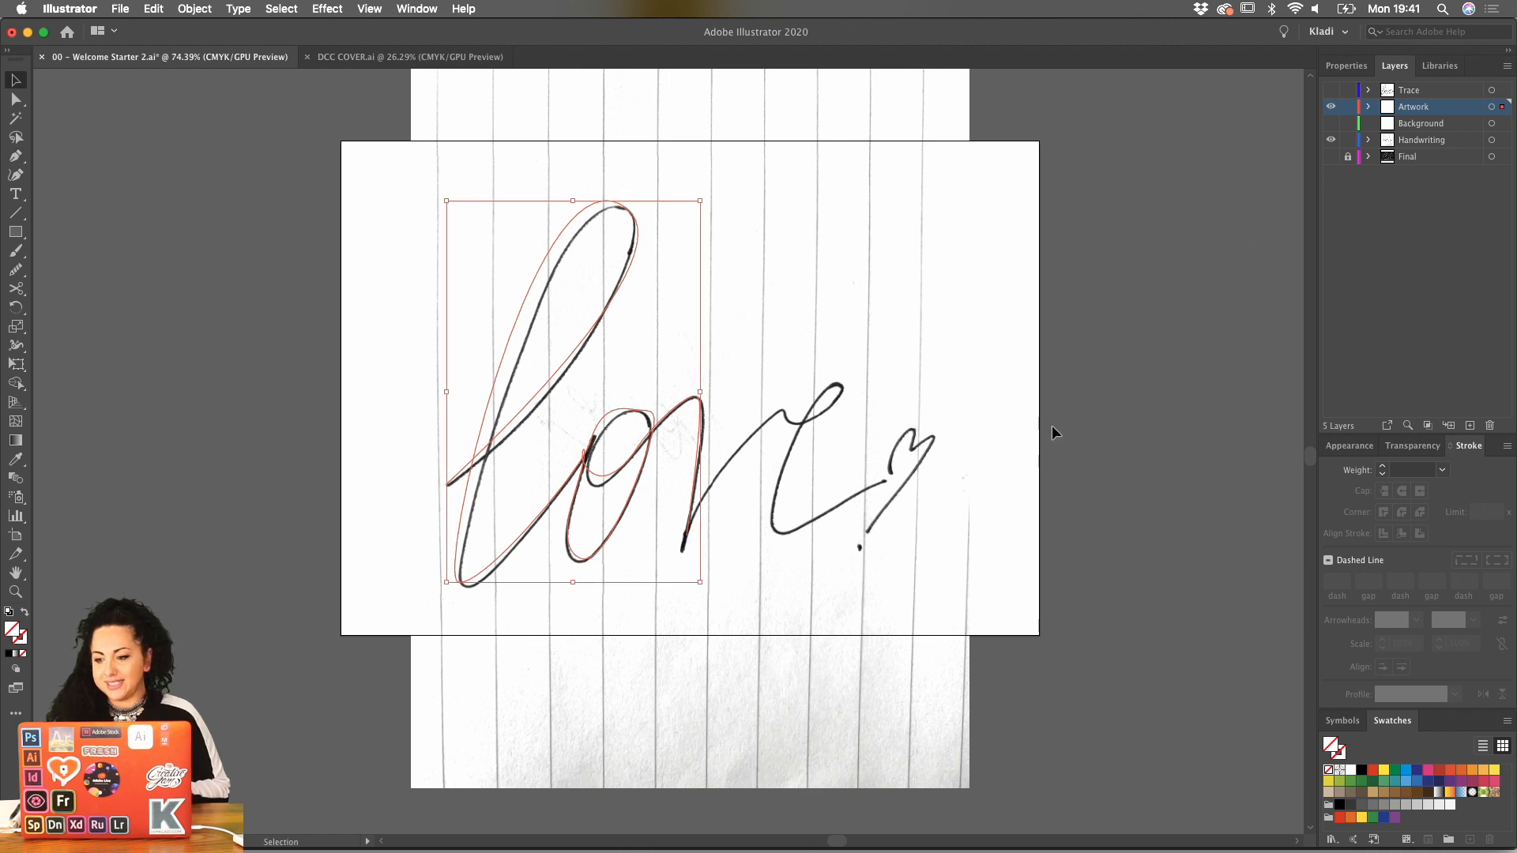
Hide the Artwork and Handwriting layers, show the Trace layer and select its finished "love" lettering.
left_click(1332, 107)
left_click(1332, 90)
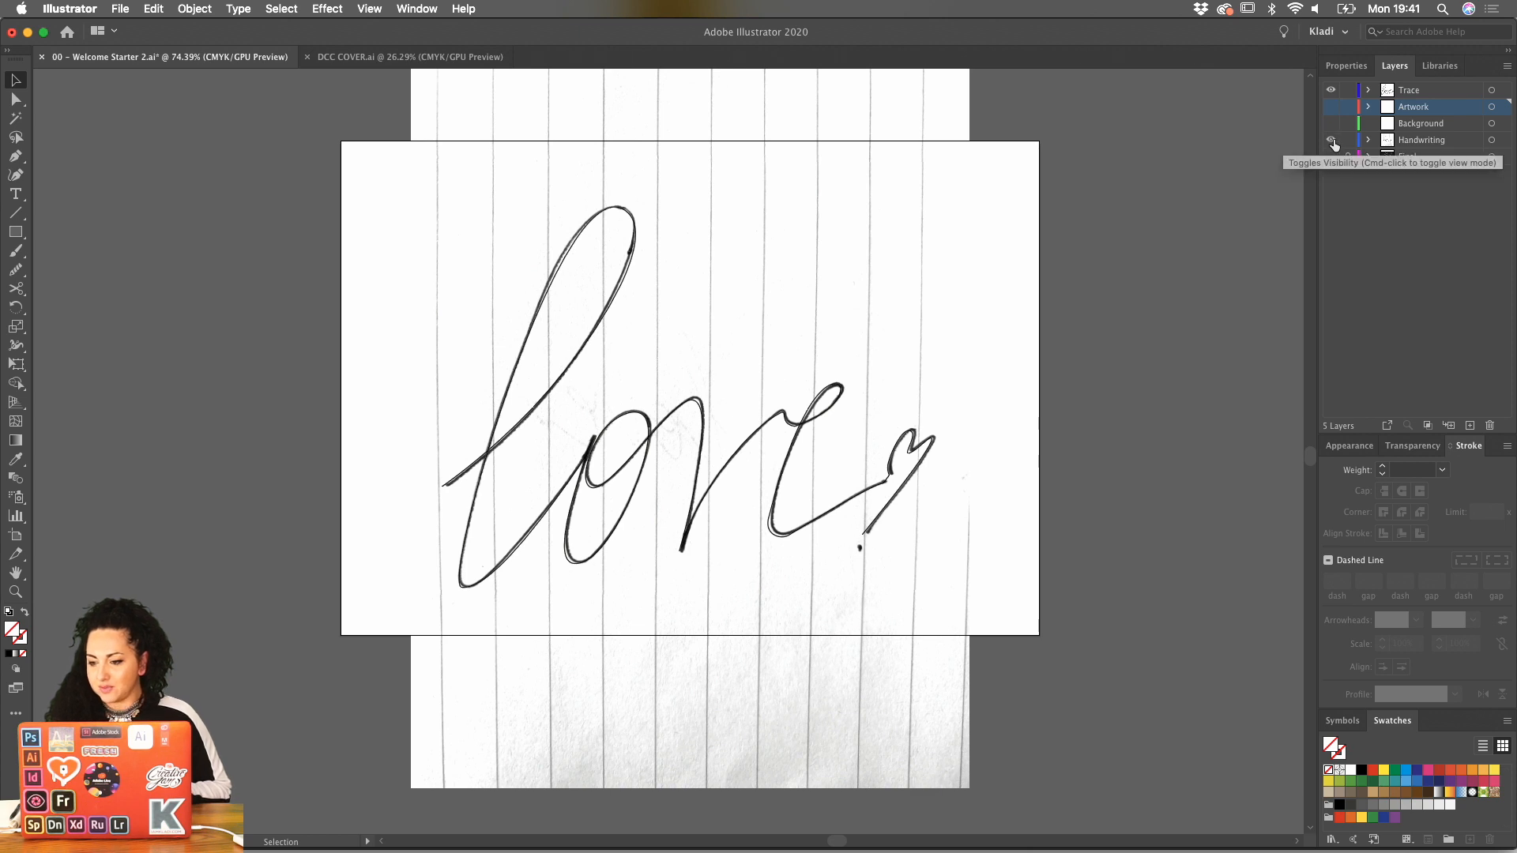
left_click(1332, 140)
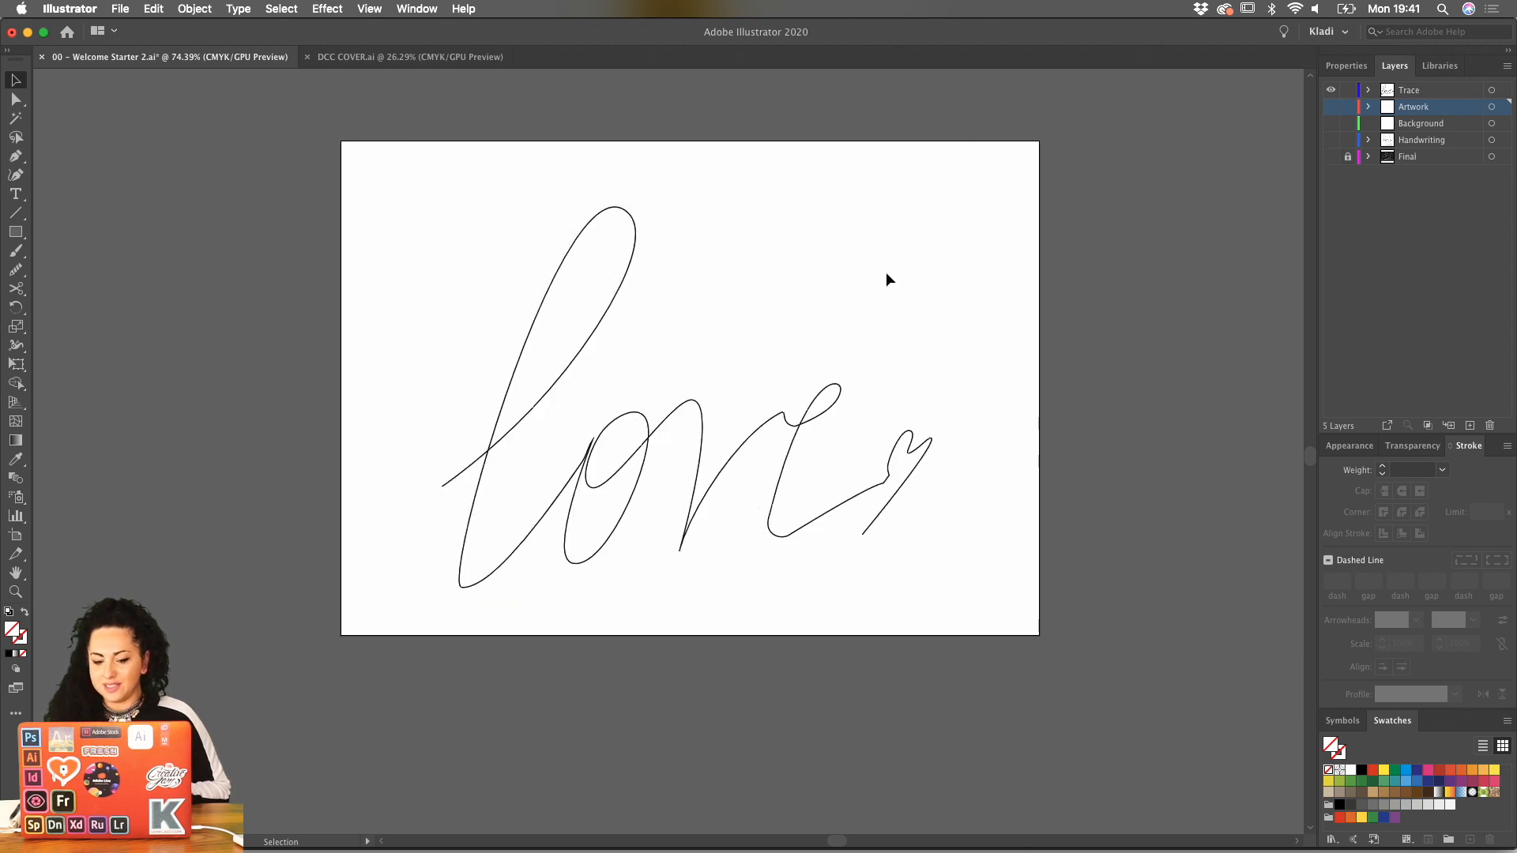
left_click(823, 417)
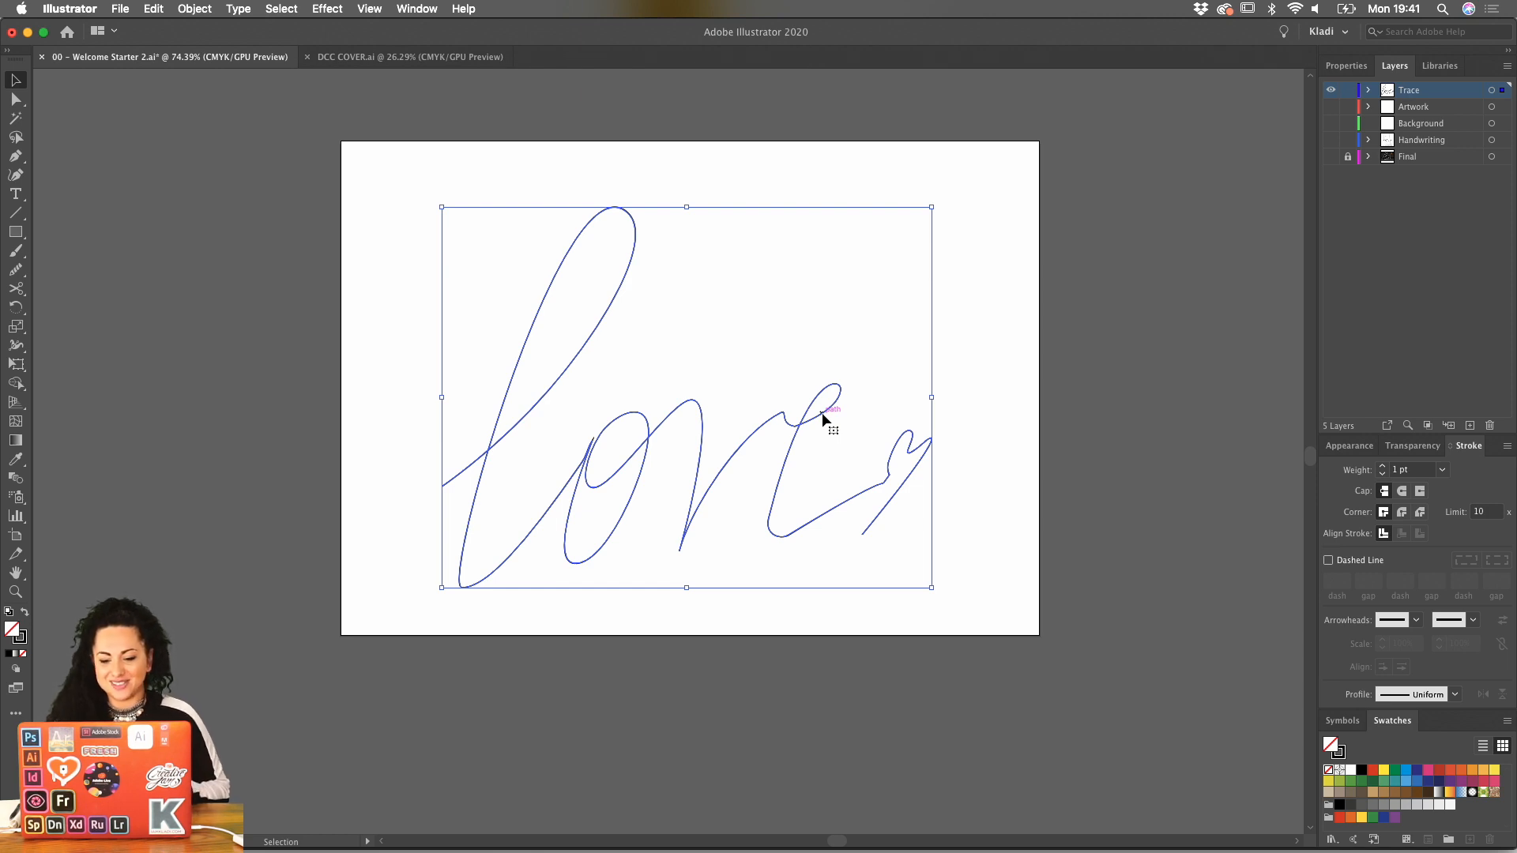
left_click(870, 314)
left_click(832, 393)
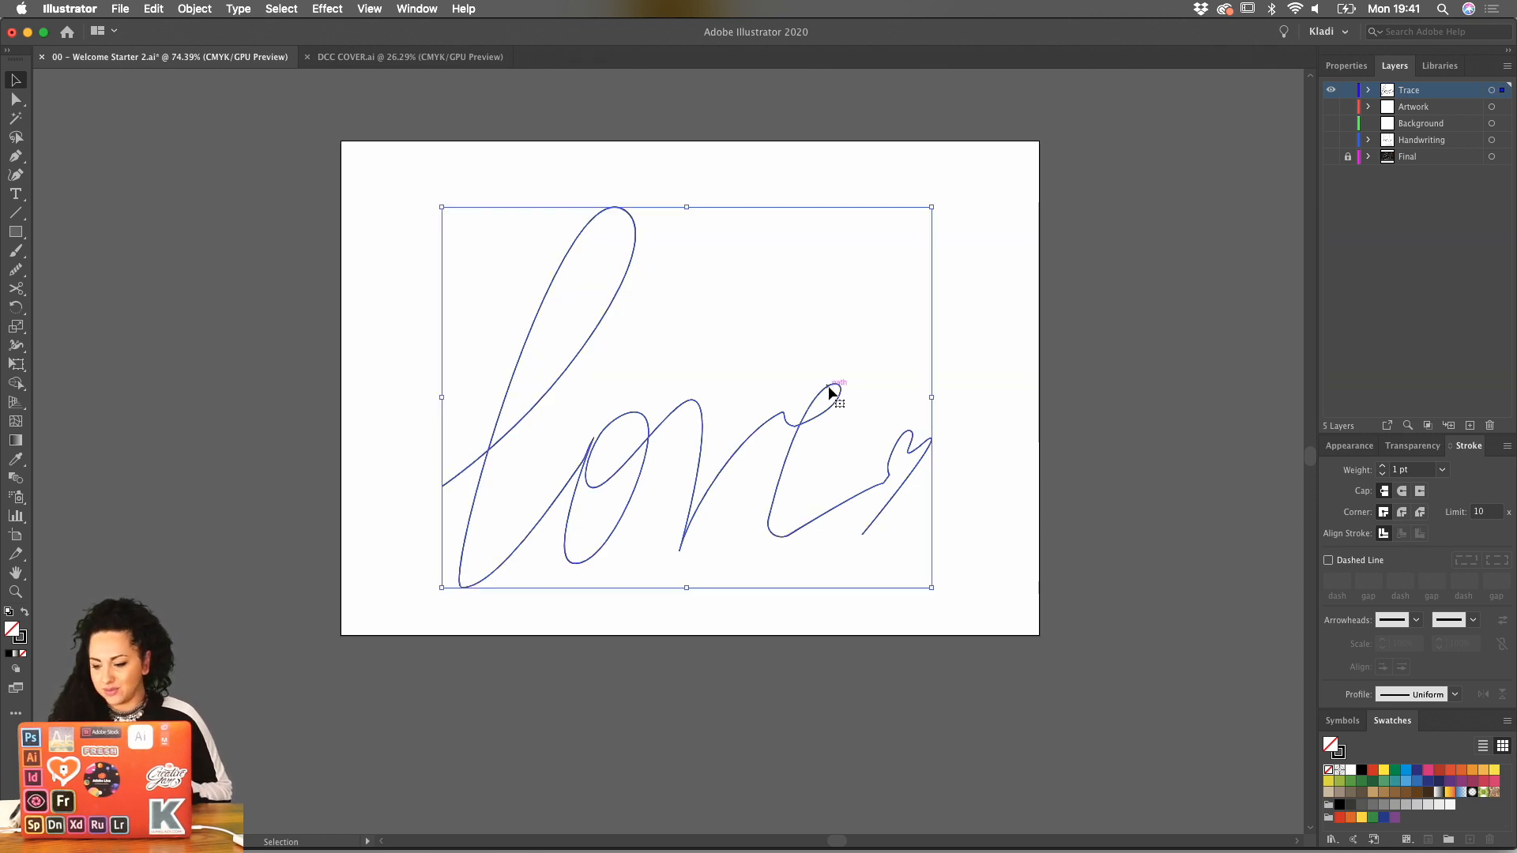
Display the Appearance settings in a floating panel beside the lettering and make that panel taller.
left_click(417, 8)
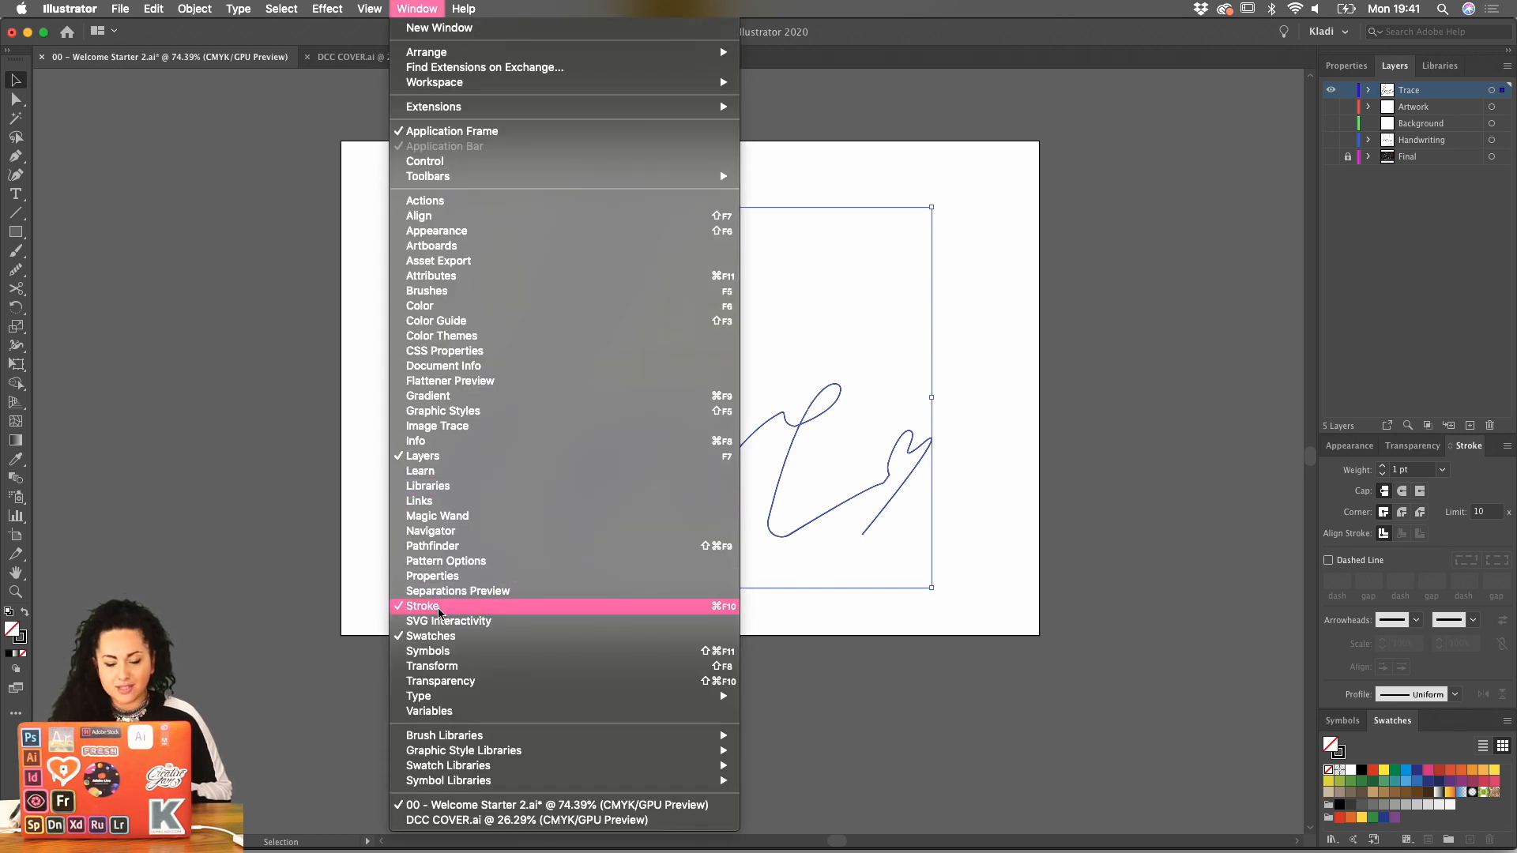
left_click(436, 233)
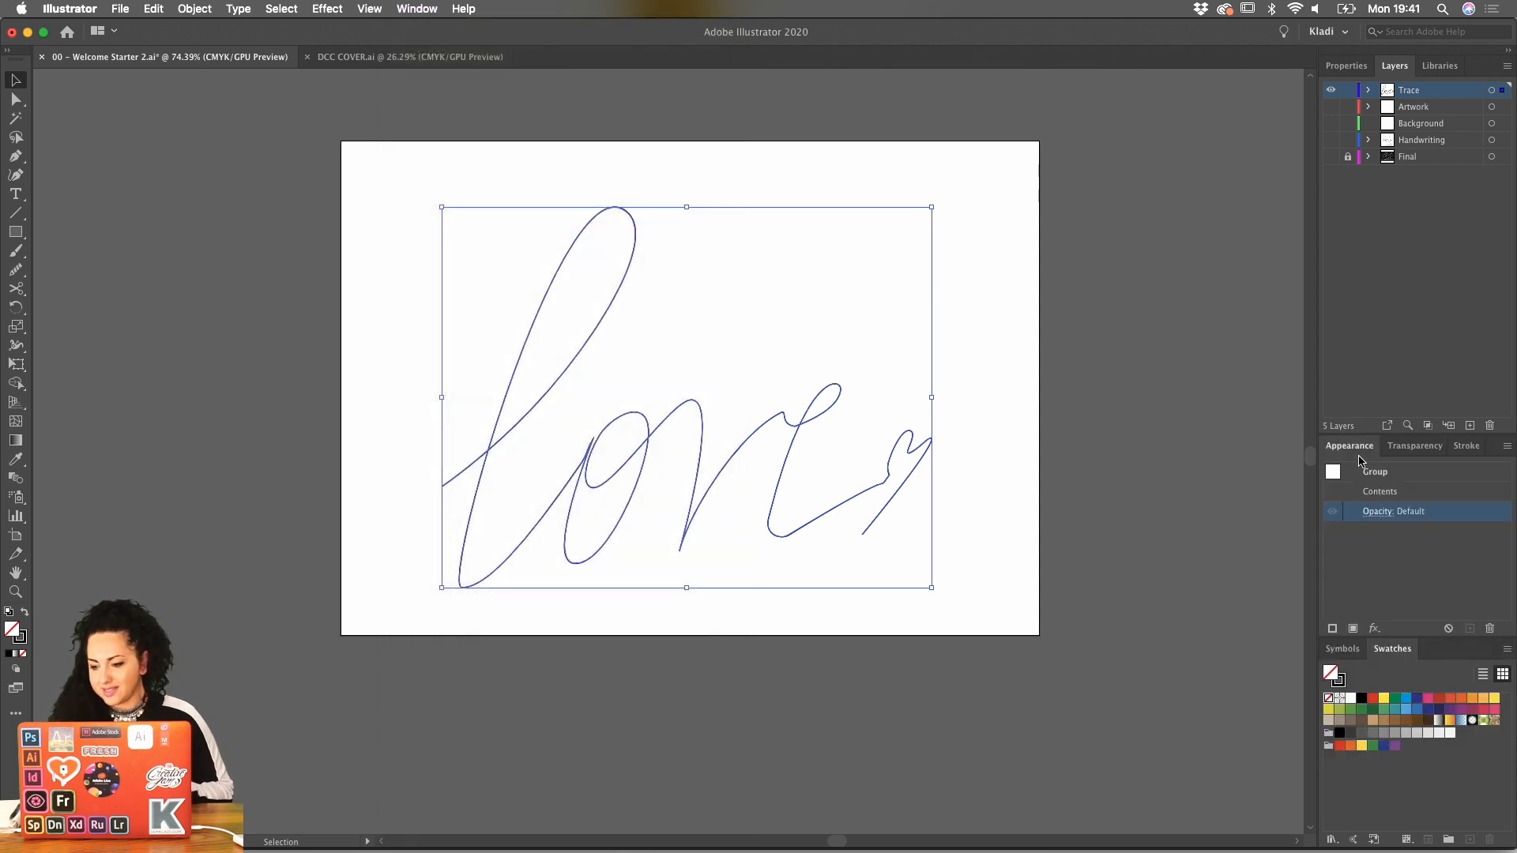
mouse_move(1354, 453)
left_mouse_down()
mouse_move(1060, 312)
mouse_move(1009, 250)
left_mouse_up()
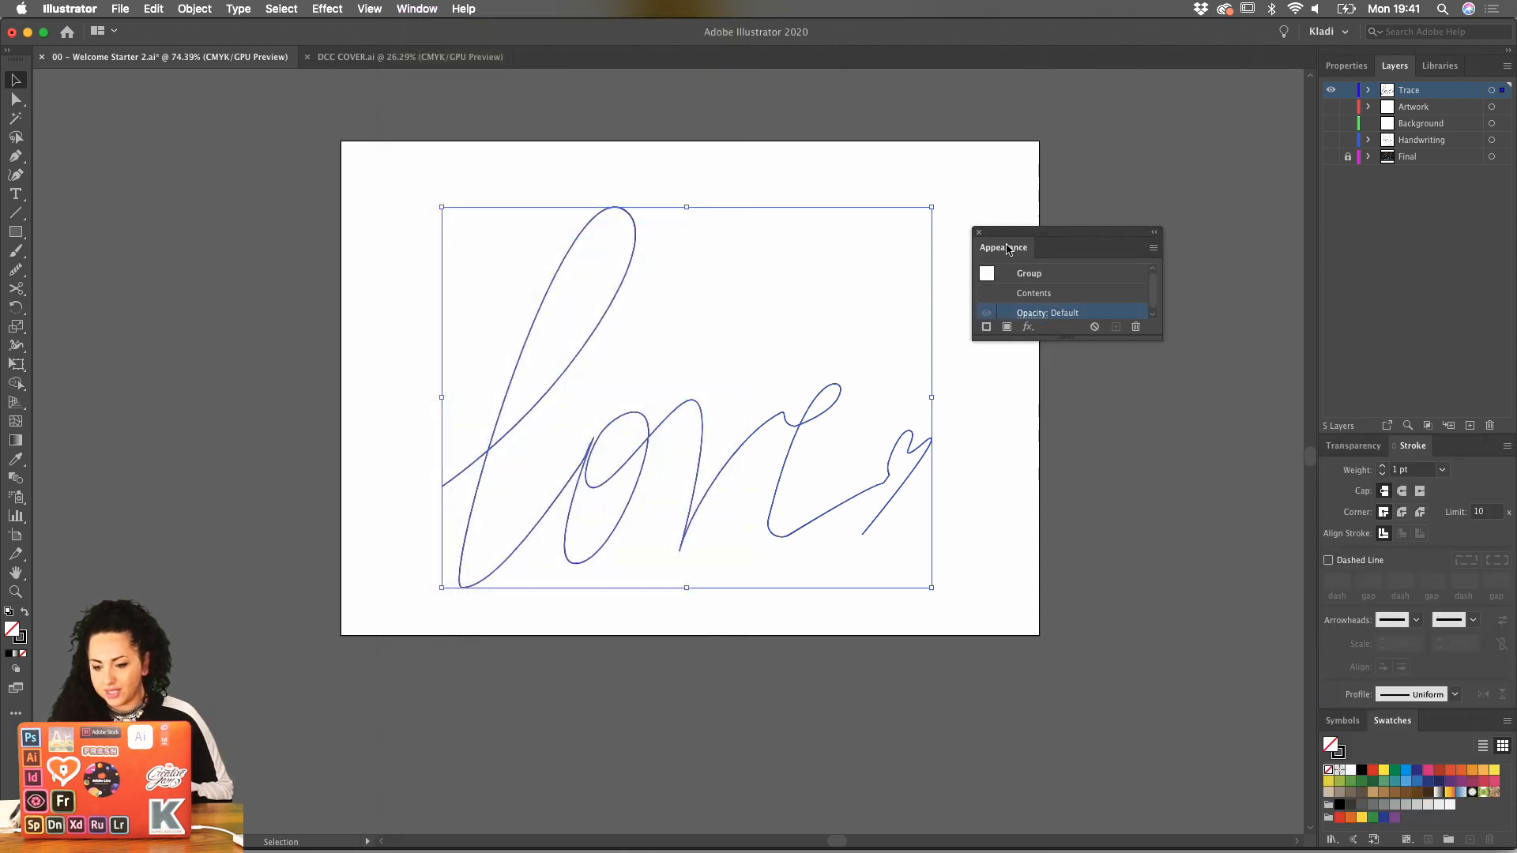
left_click_drag(1084, 341, 1034, 430)
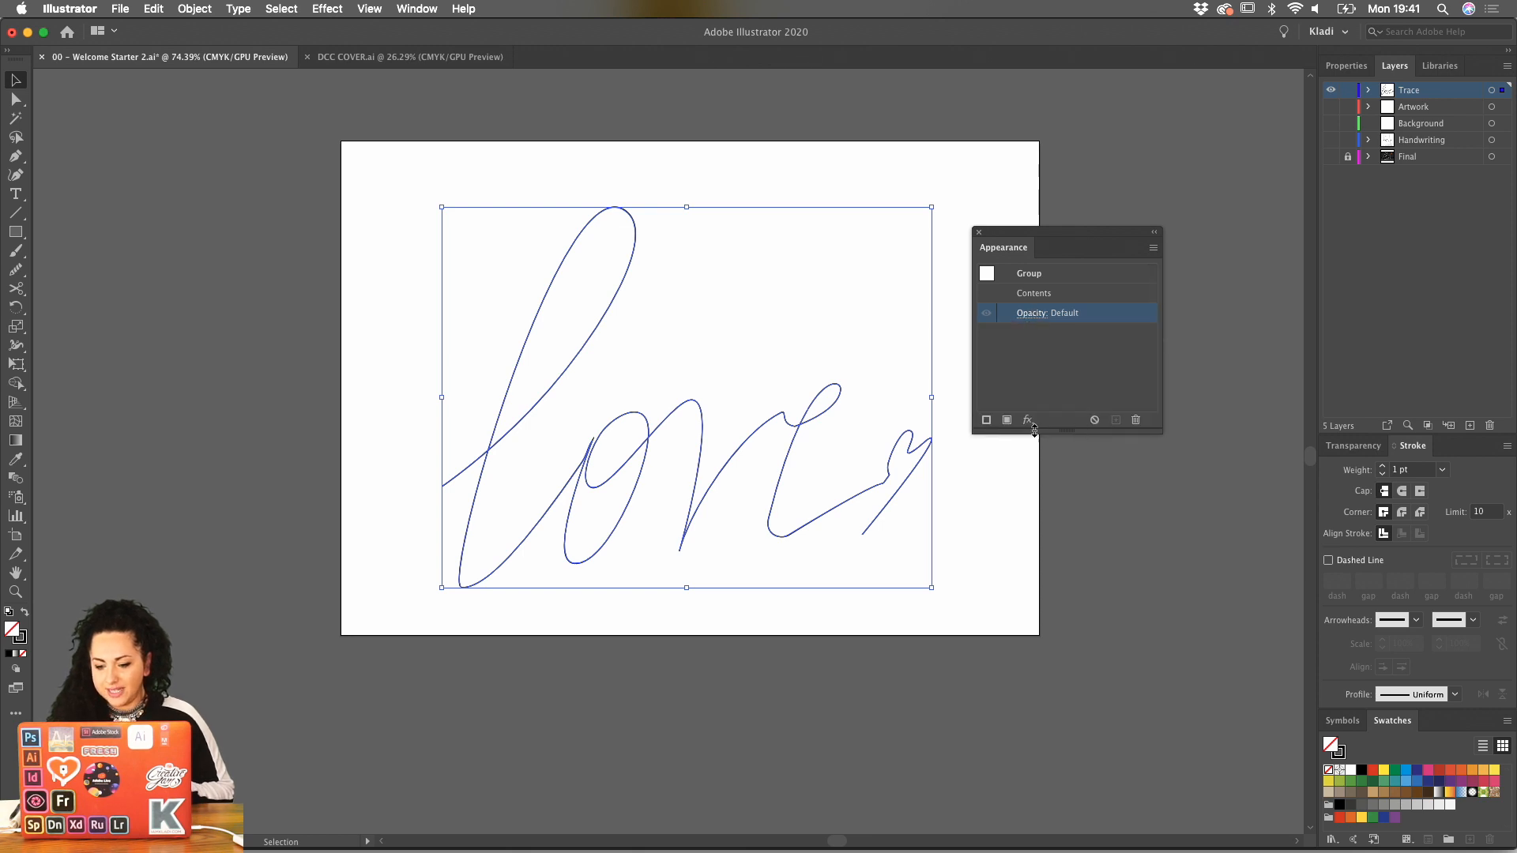
Add a stroke to the lettering group and give it a 10 pt weight, round cap and round join.
left_click(987, 422)
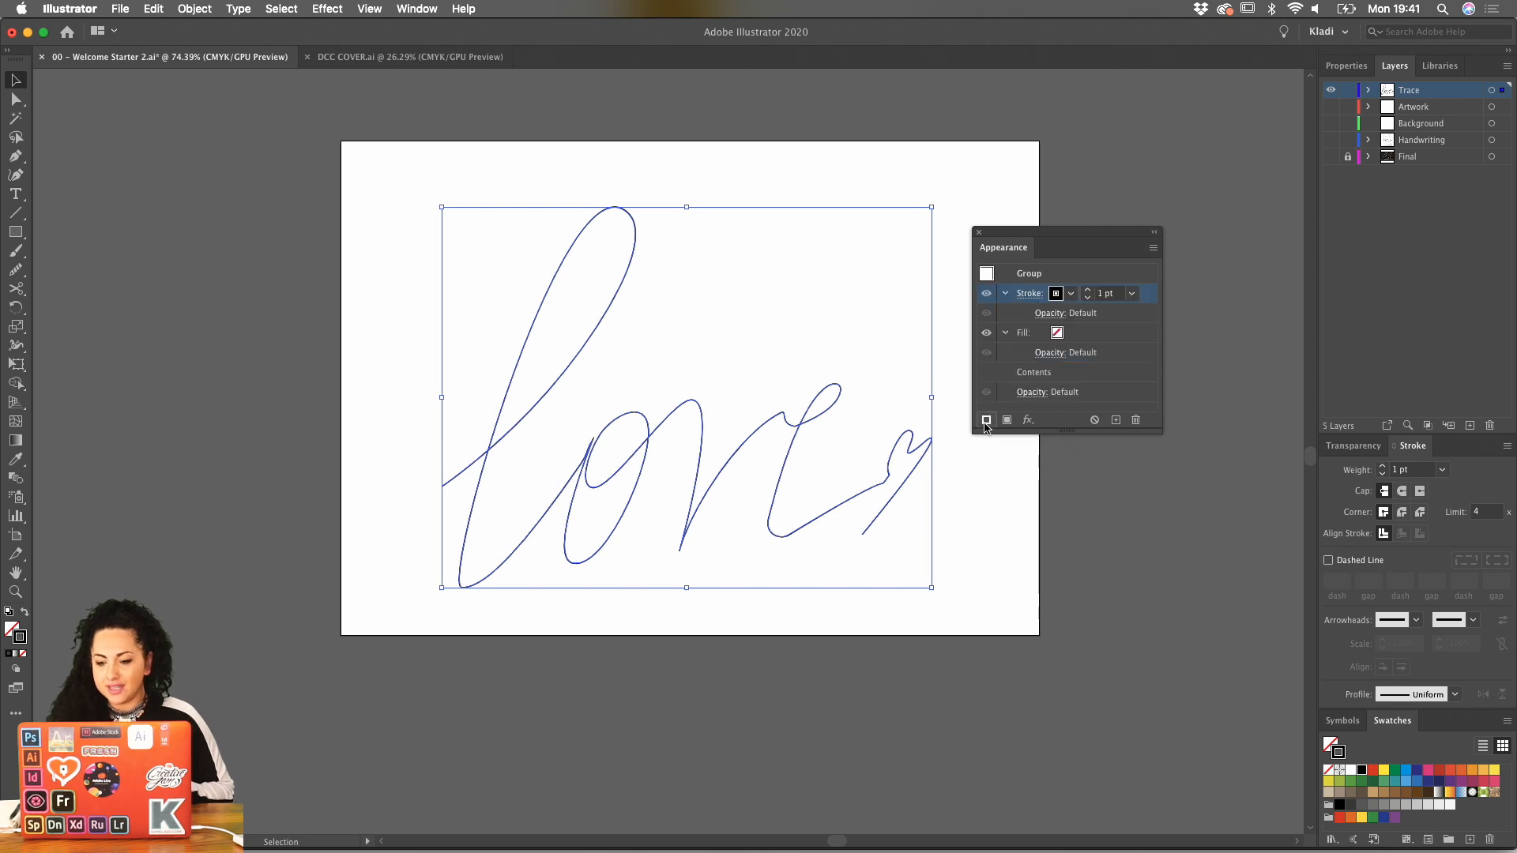
left_click(1026, 294)
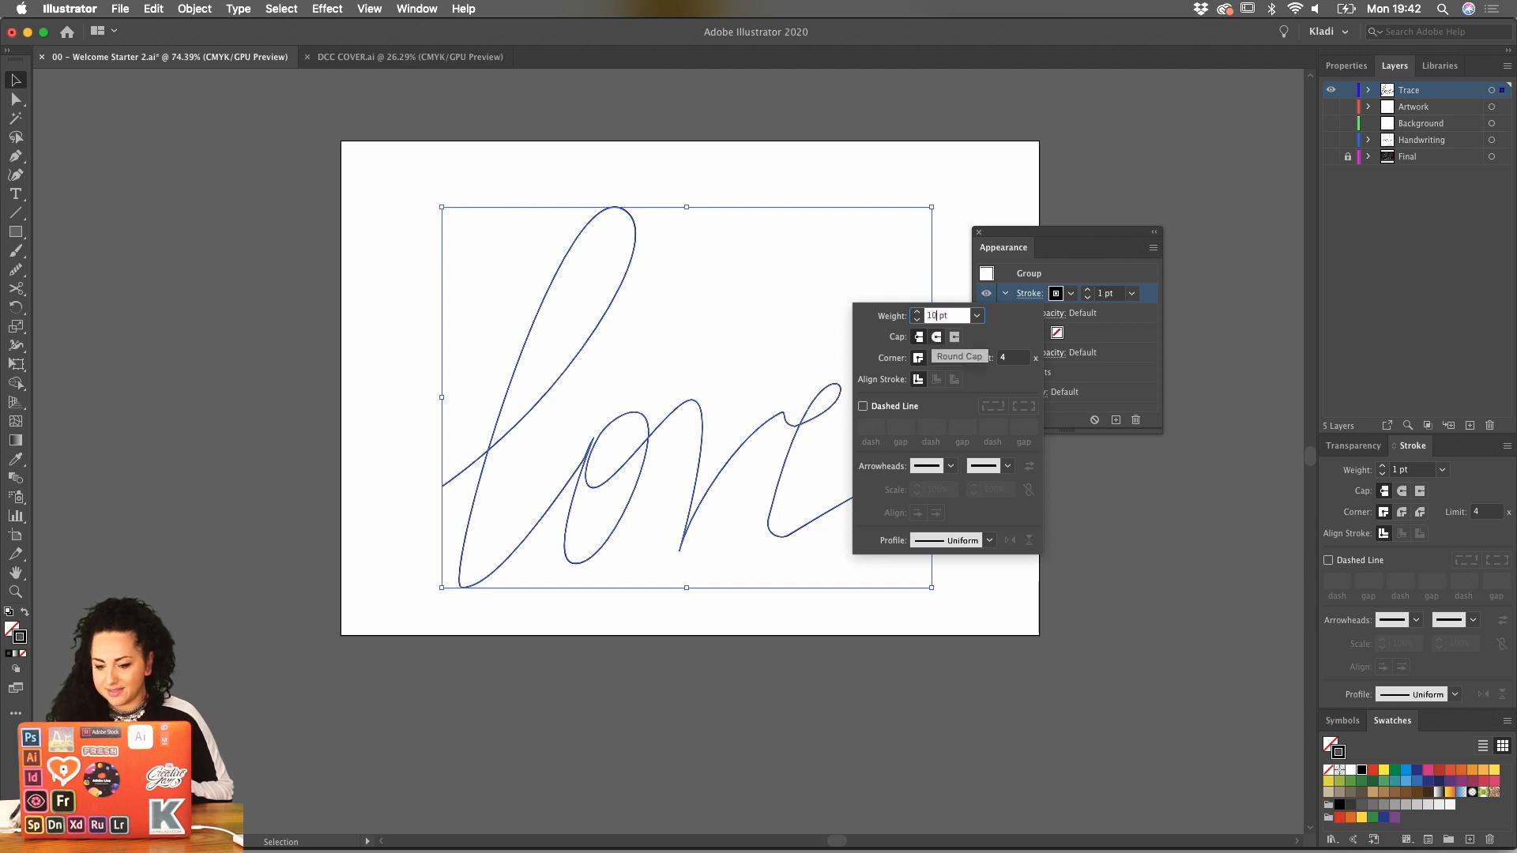
left_click(934, 337)
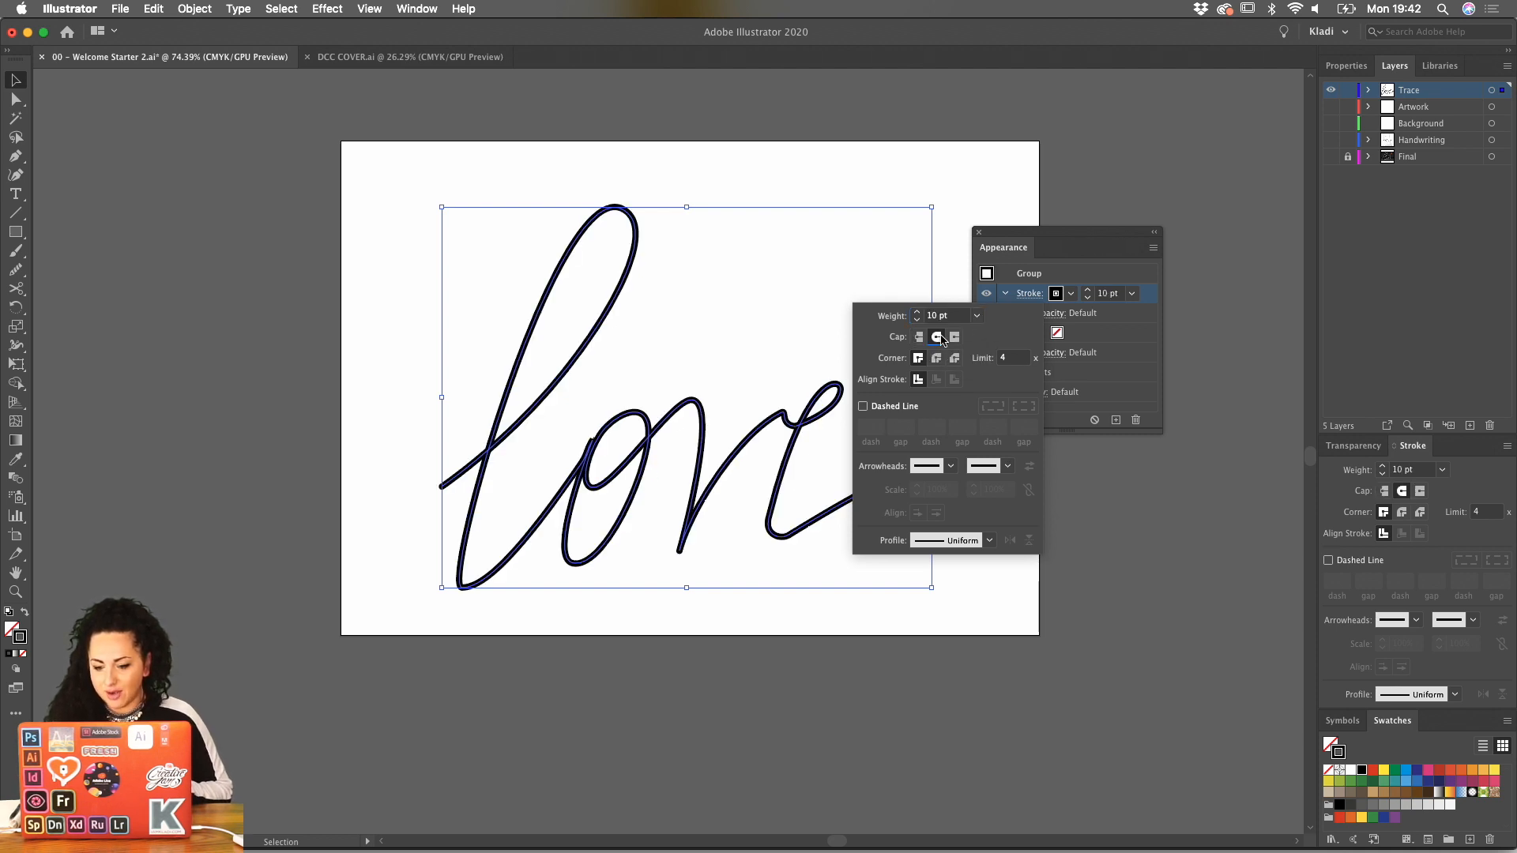
left_click(937, 358)
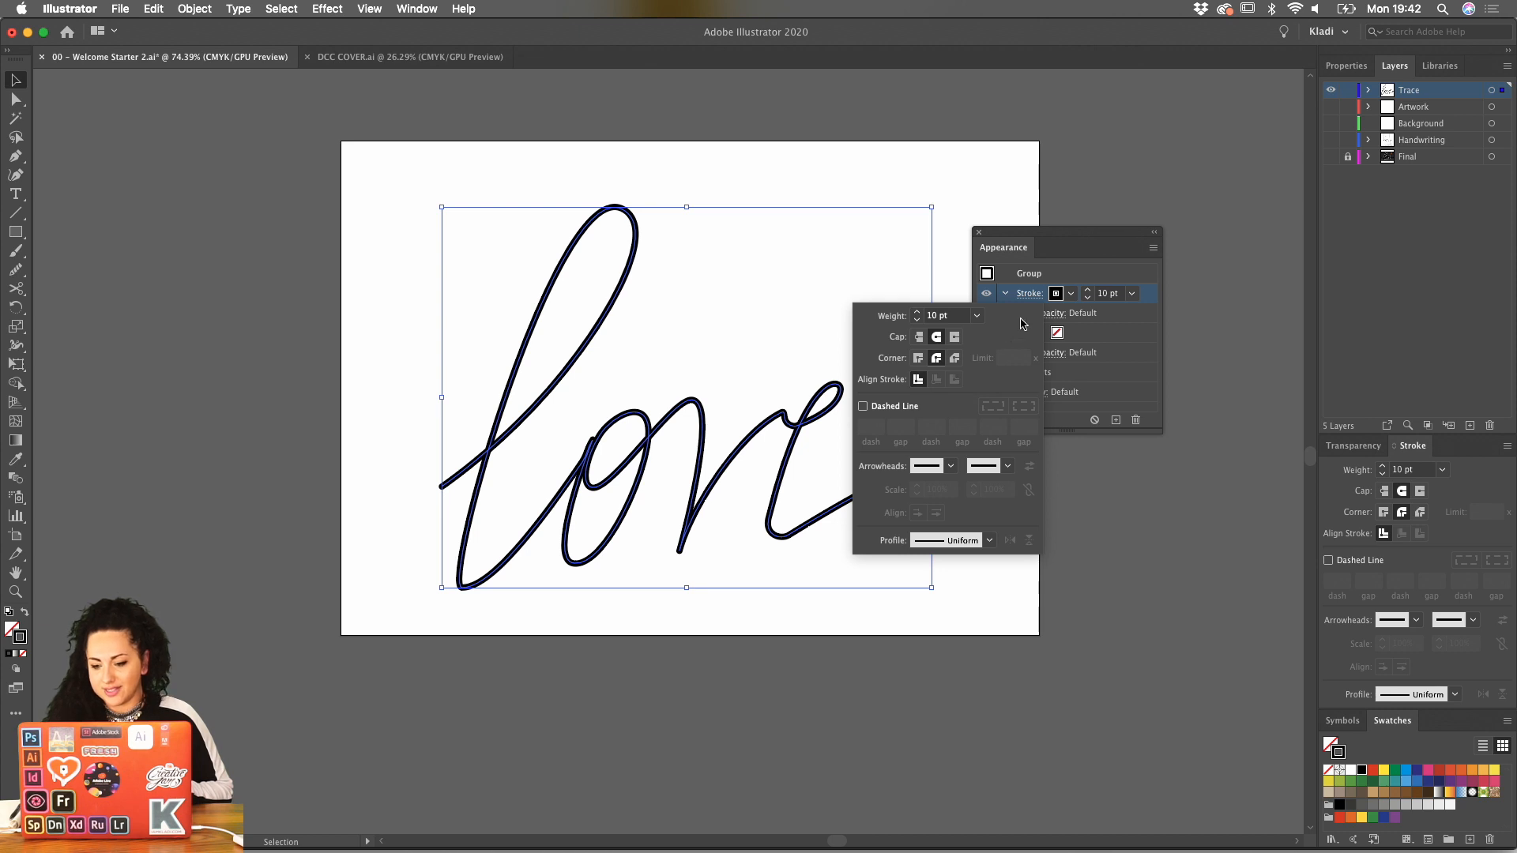
left_click(1079, 278)
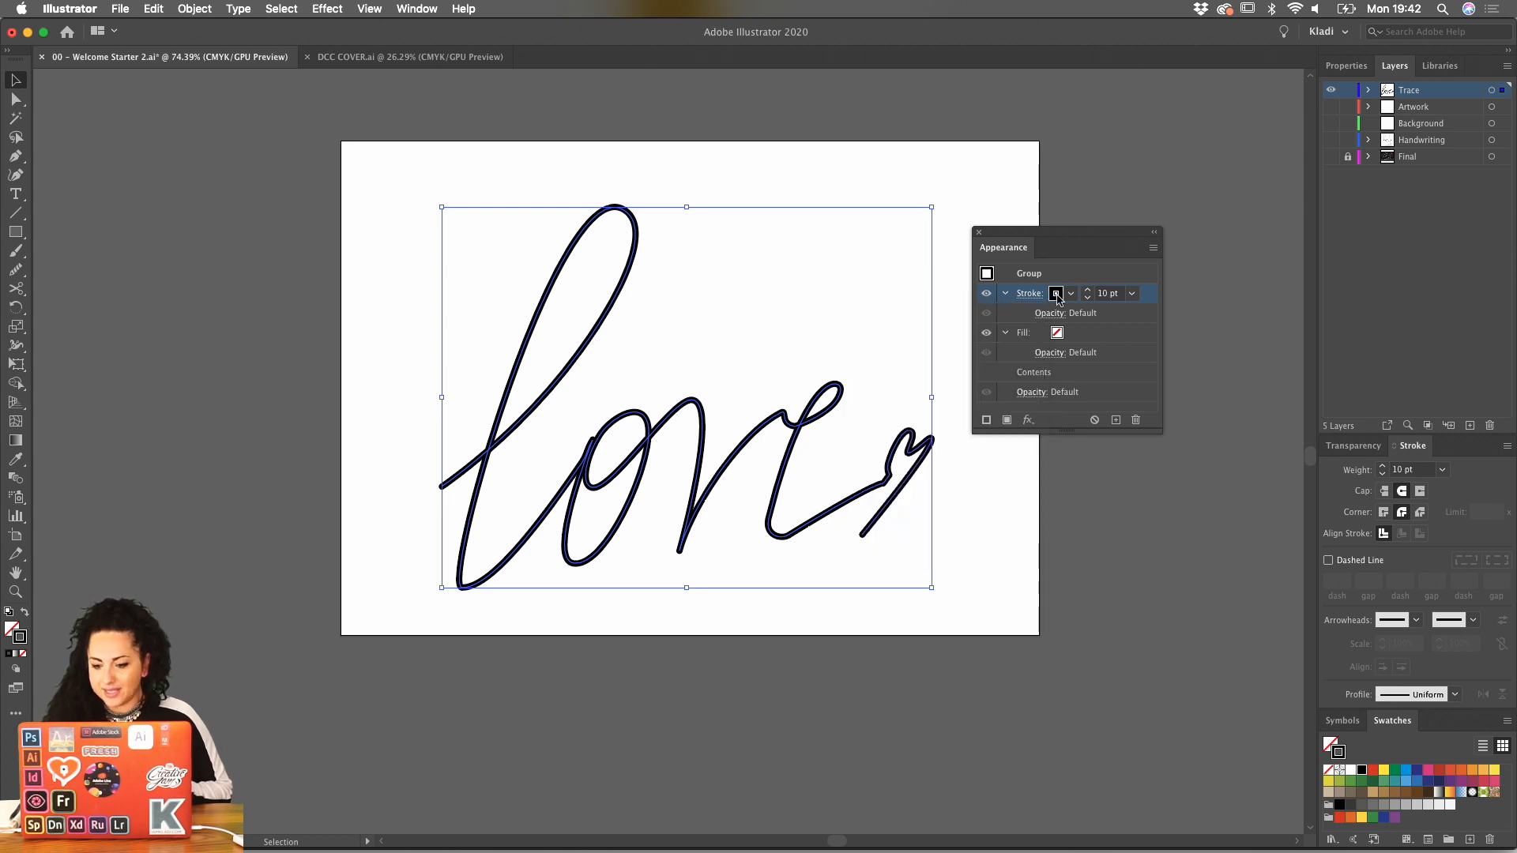
Duplicate the lettering group's 10 pt stroke and set the copy's weight to 30 pt.
left_click(1115, 420)
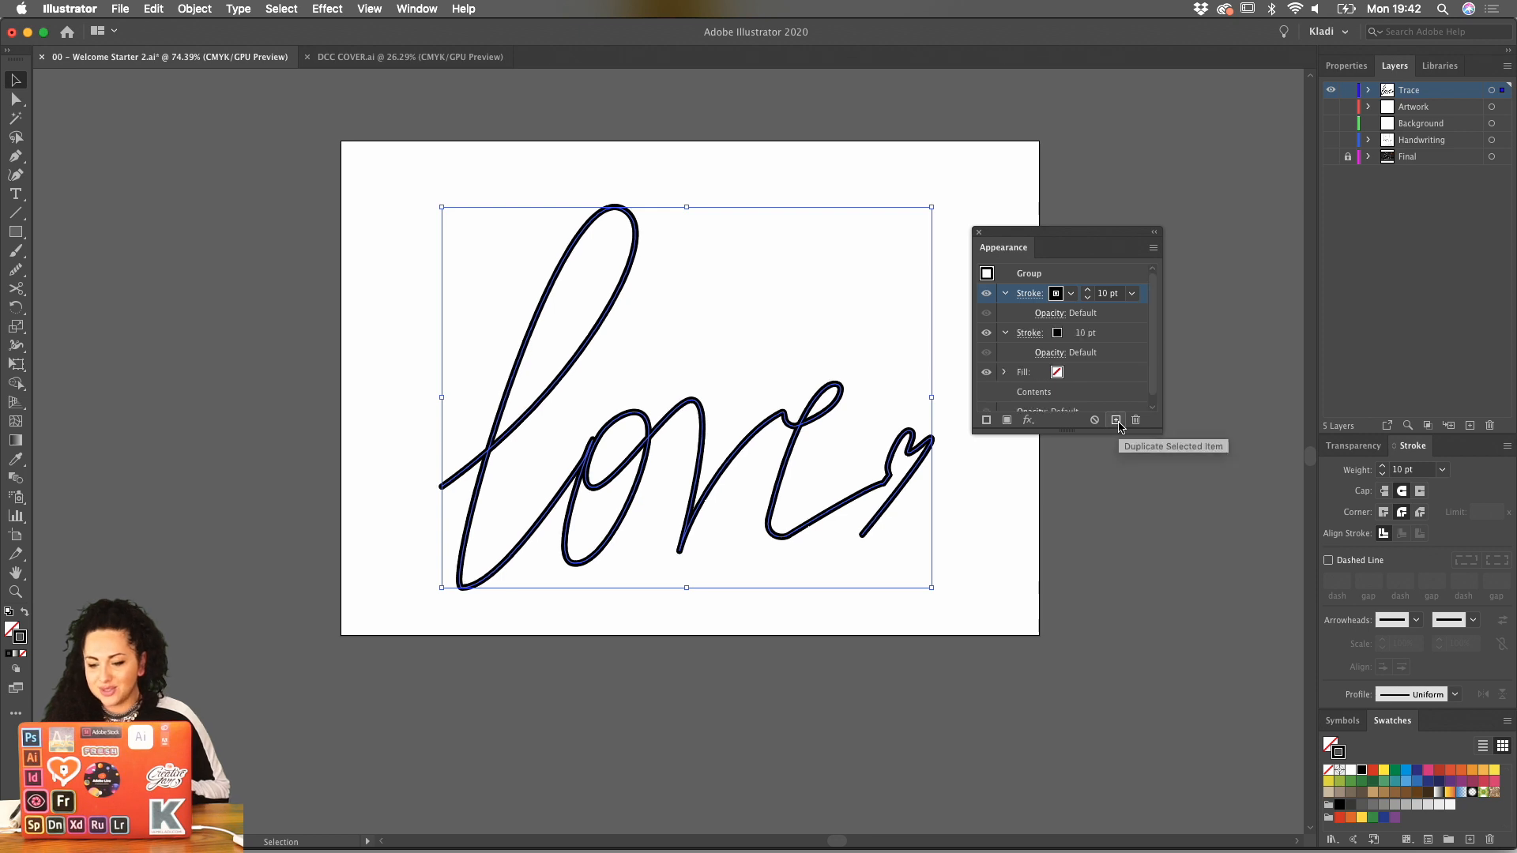
left_click(1102, 294)
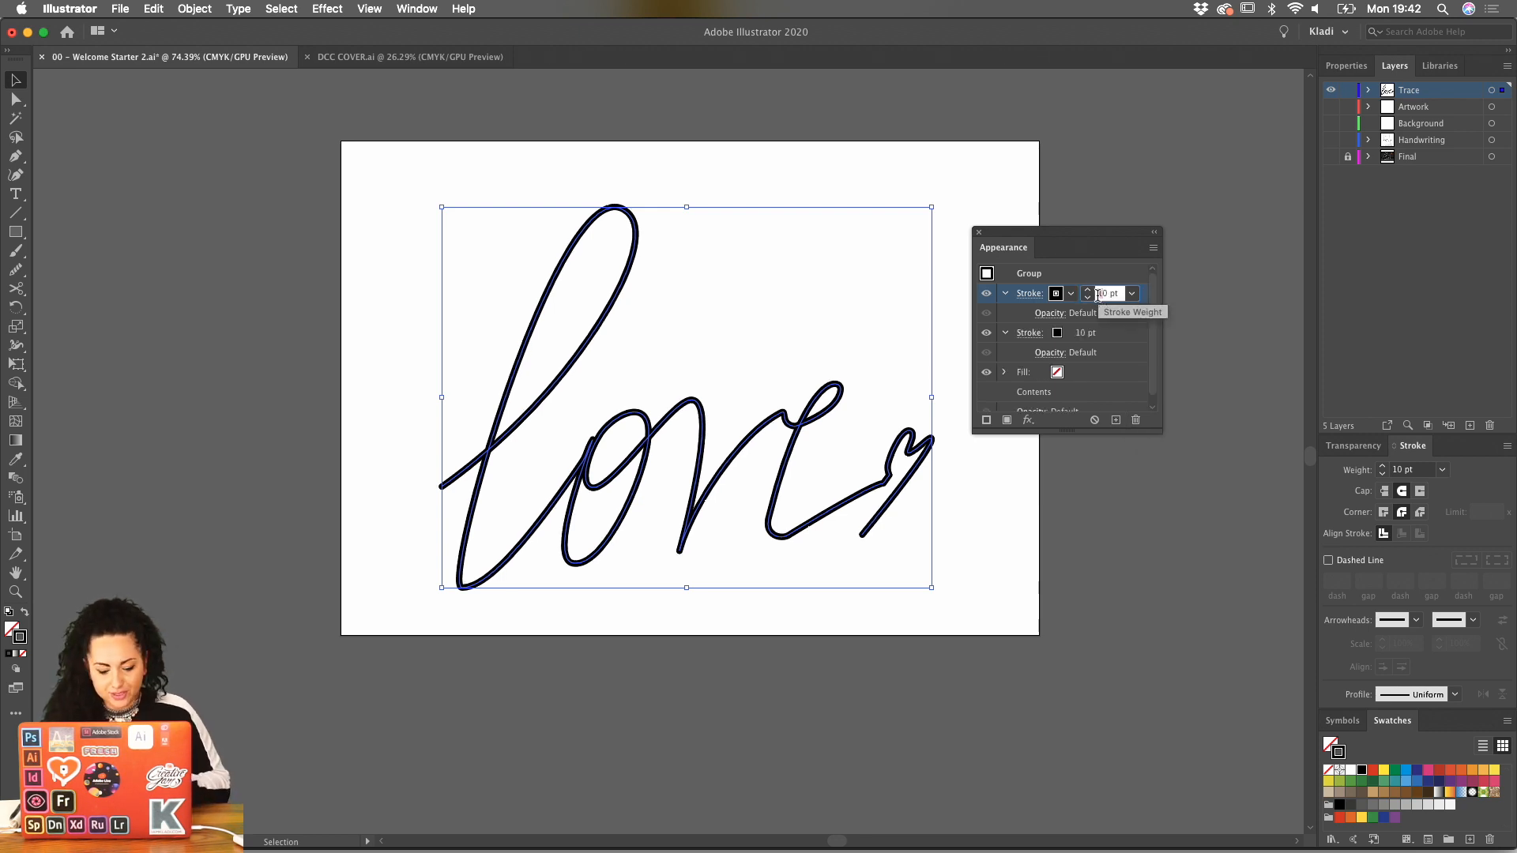
type("30")
key("Return")
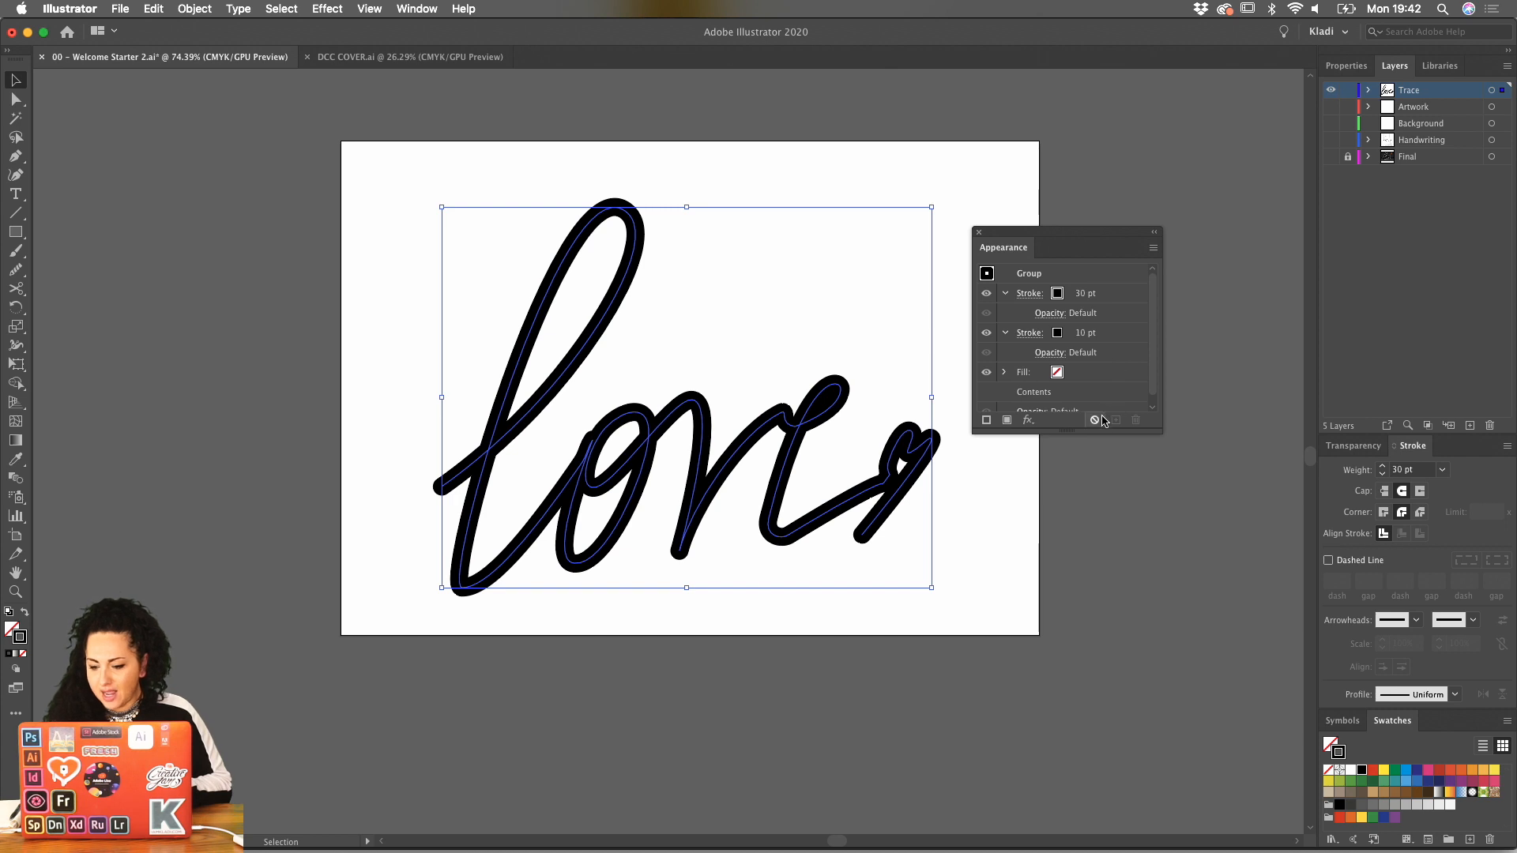
Duplicate the 30 pt stroke on the lettering group and set the new copy's weight to 50 pt.
left_click(1111, 305)
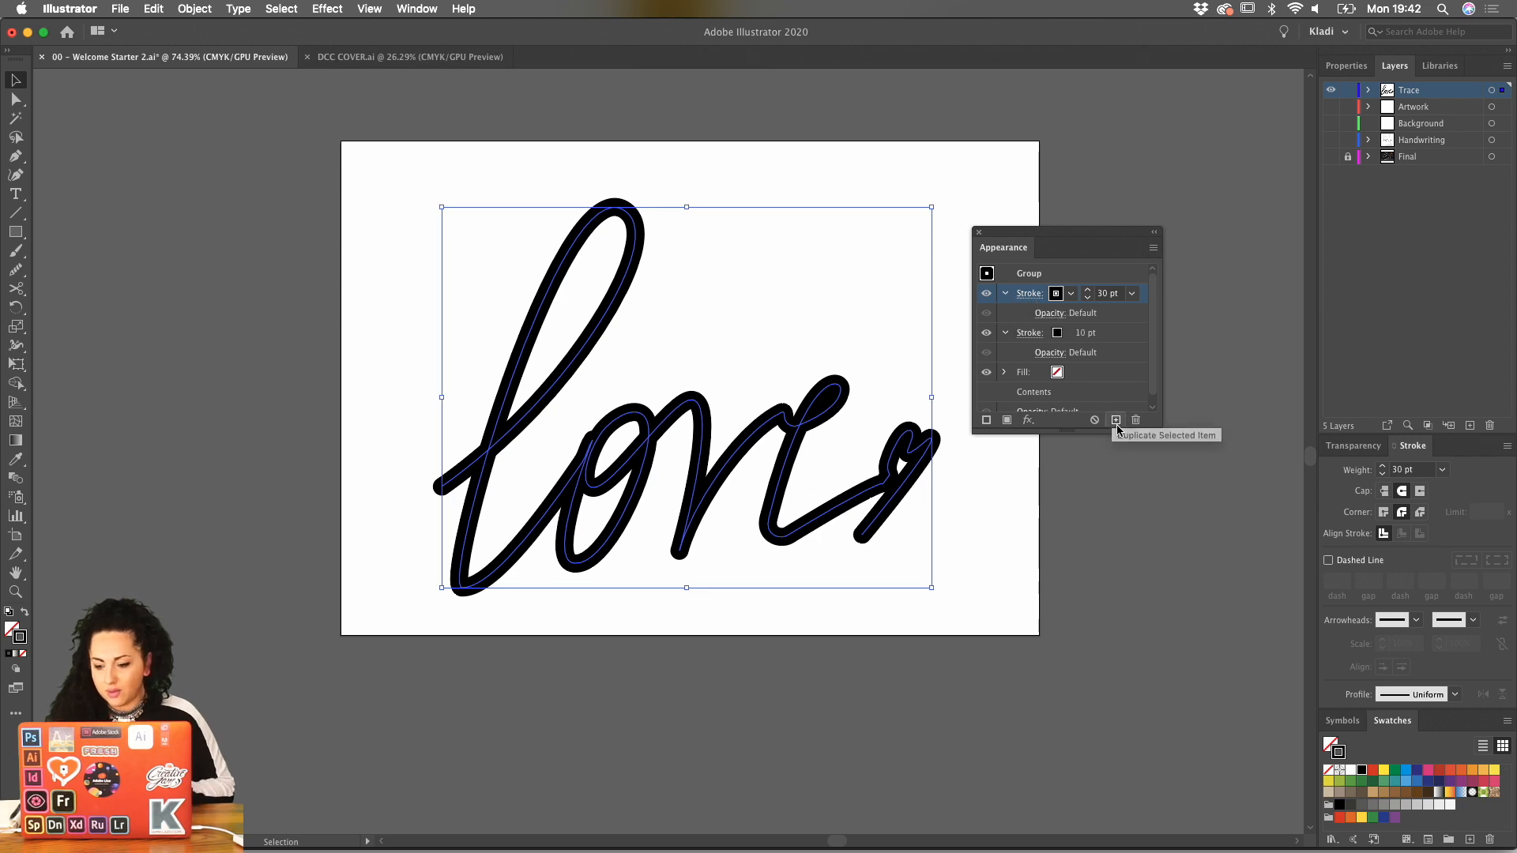
key("super+alt+equal")
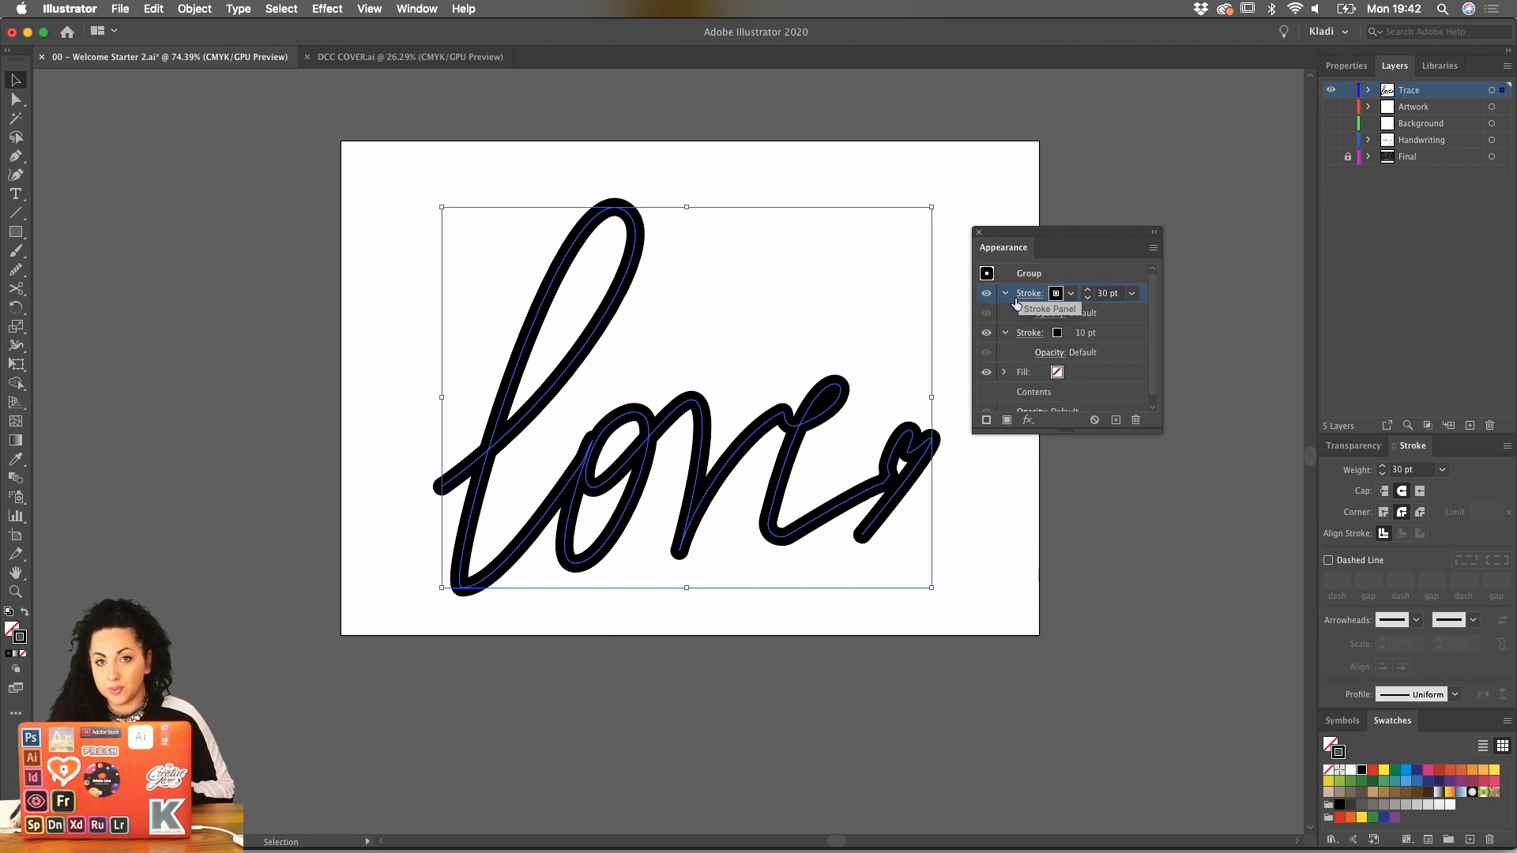
left_click(1116, 420)
left_click(1102, 293)
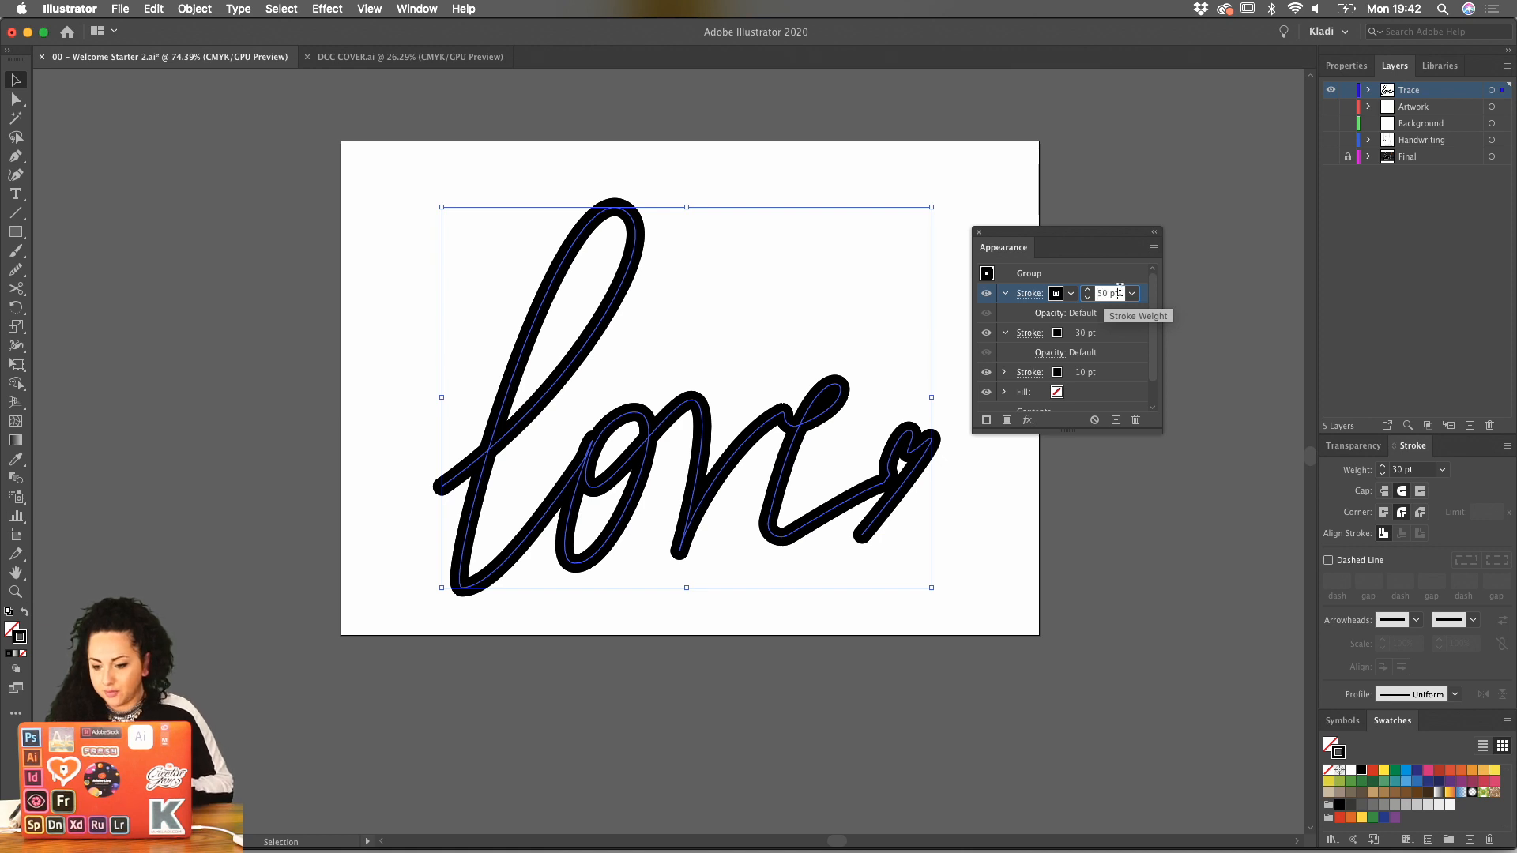
key("Return")
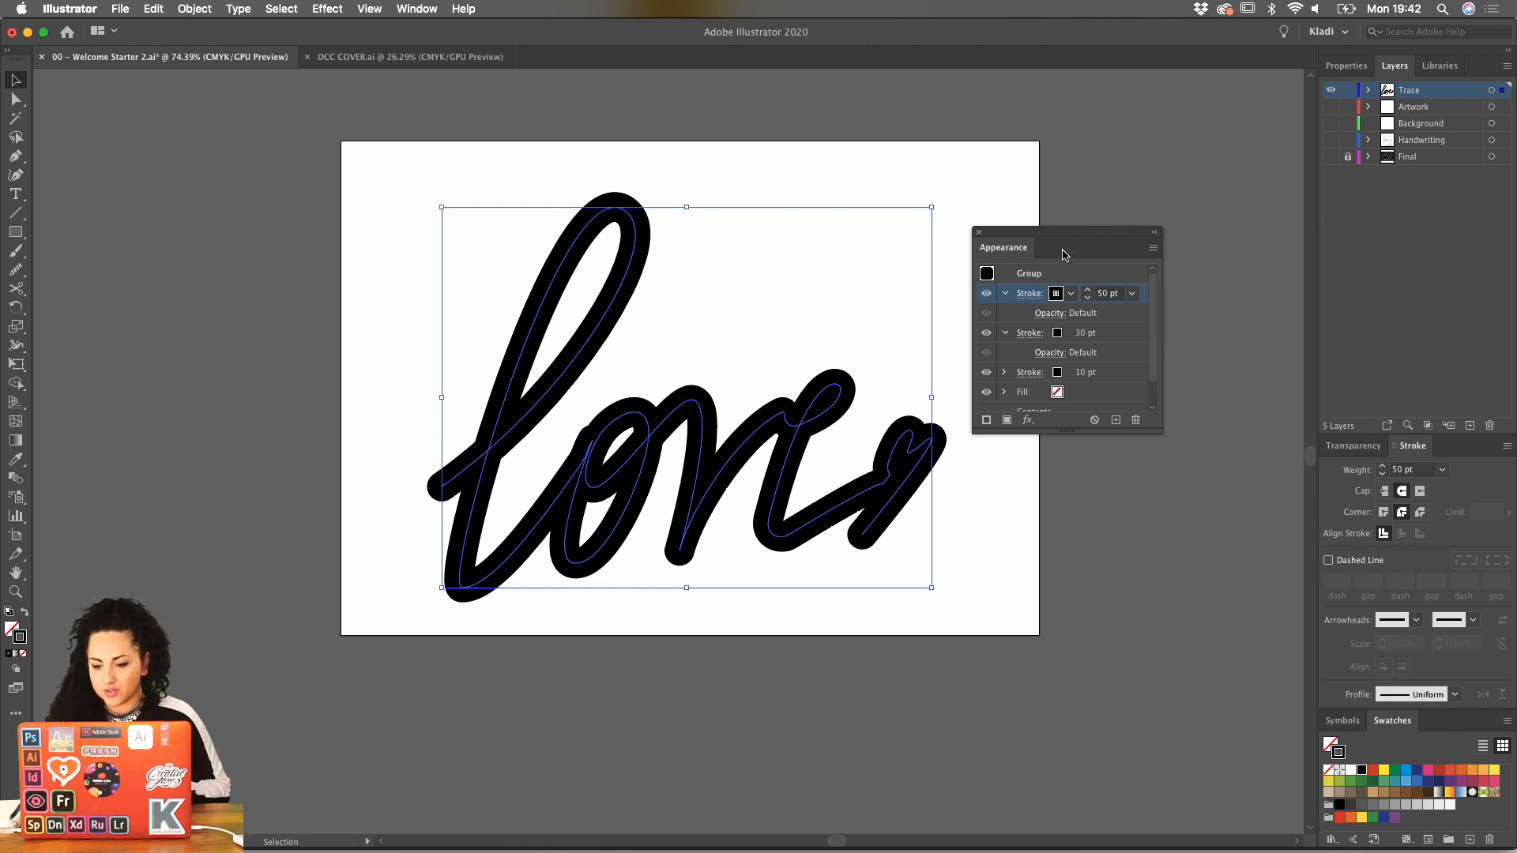
left_click(1074, 196)
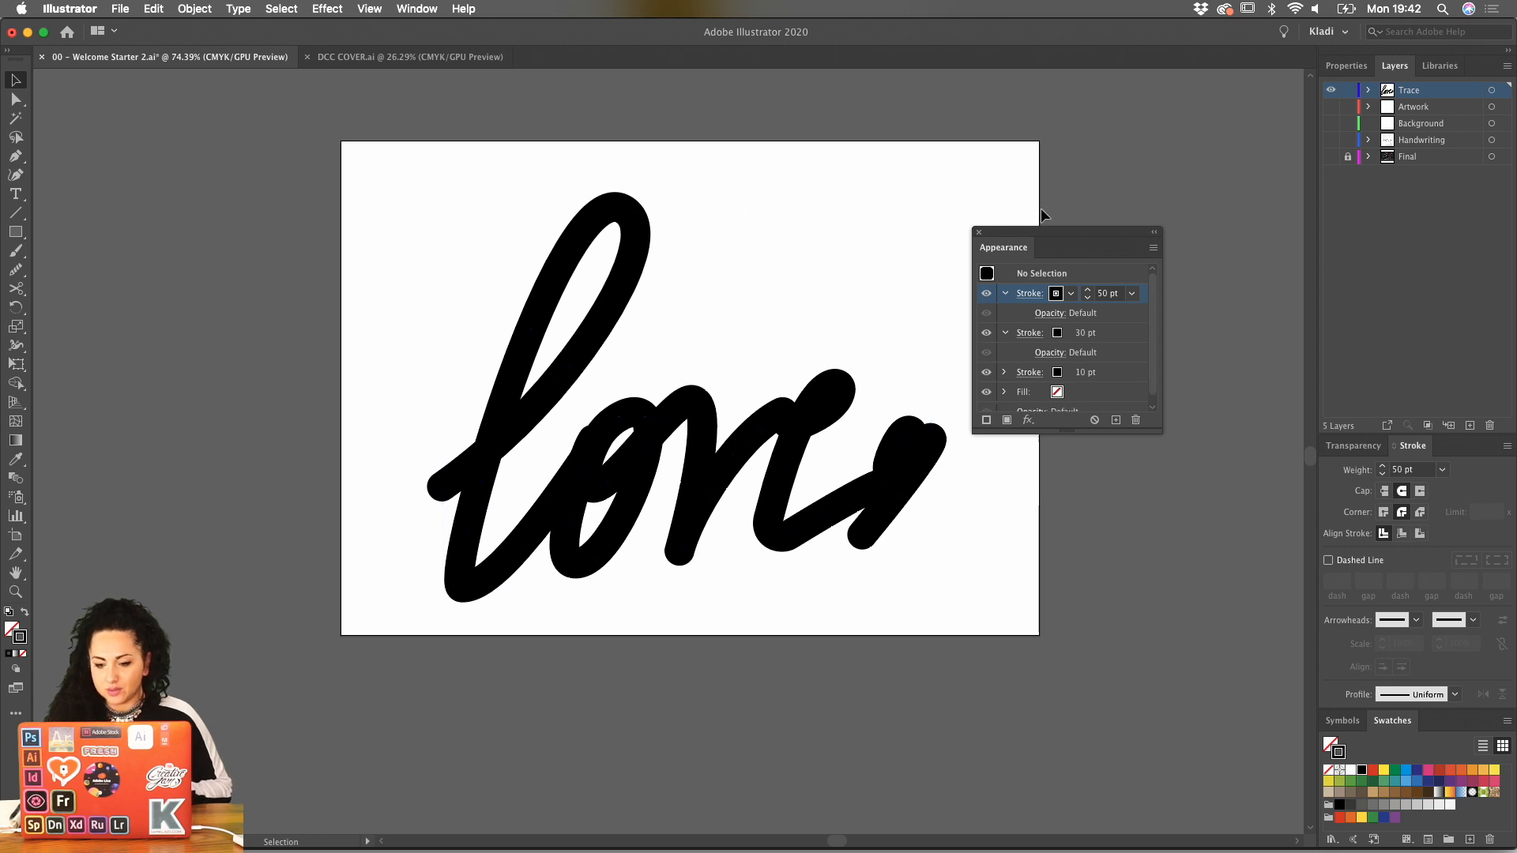
left_click(581, 228)
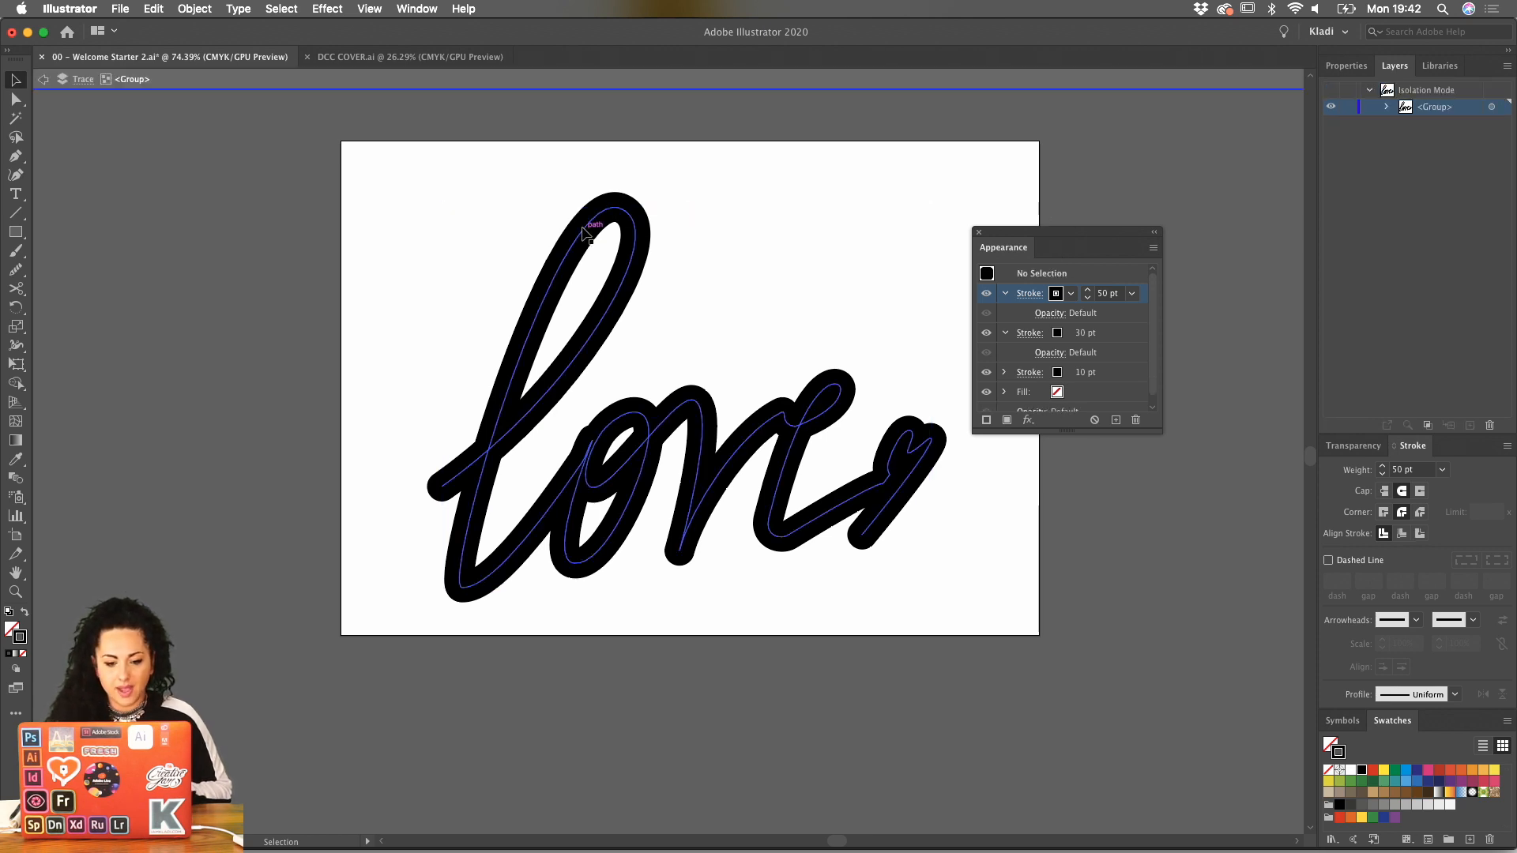
left_click(537, 200)
left_click(637, 226)
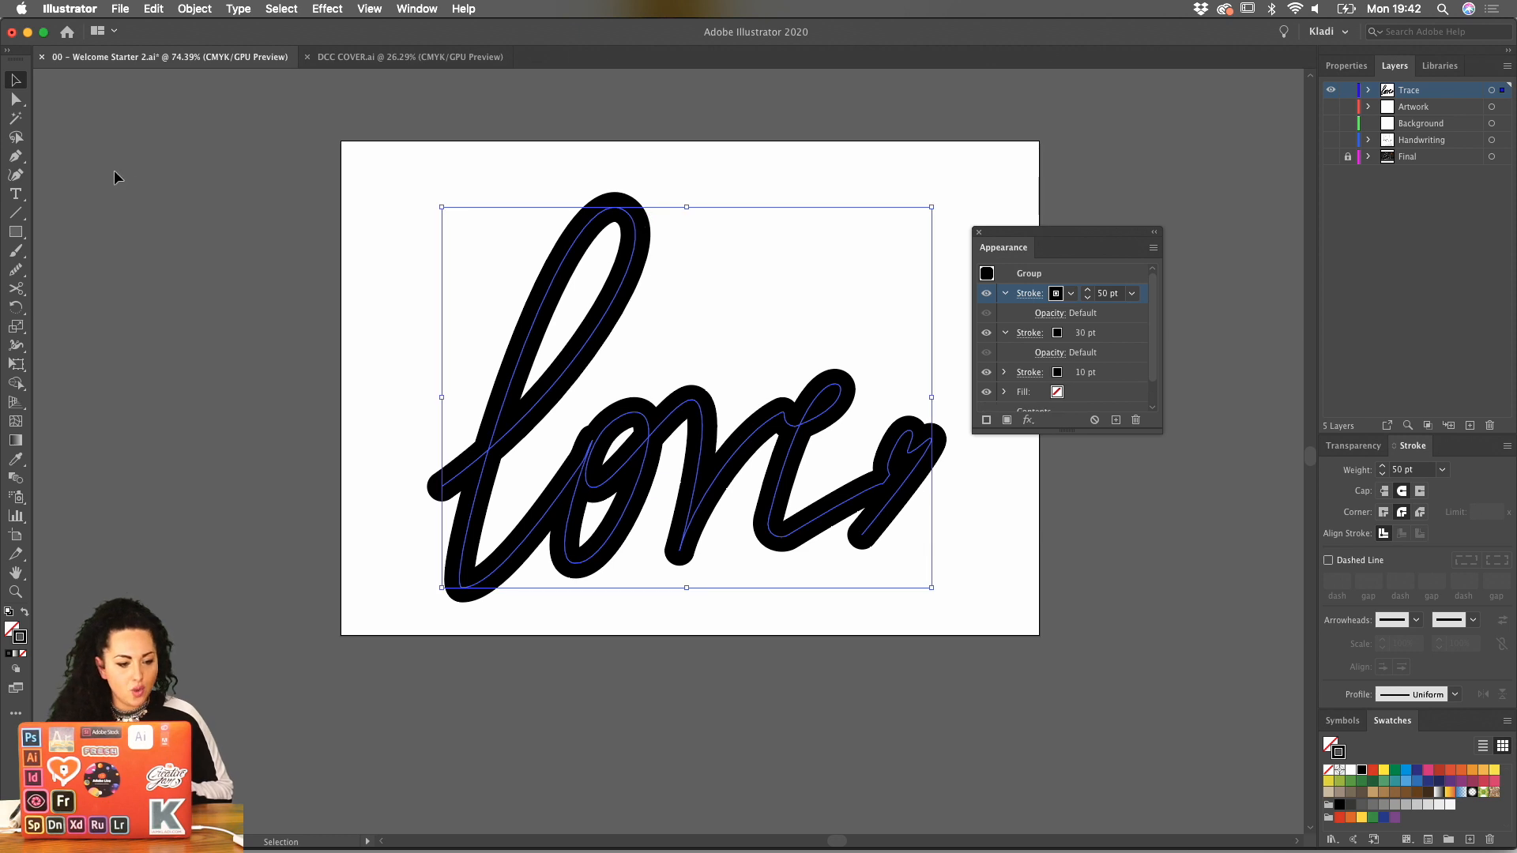
Cut the lettering path with the Scissors tool at the top of the "l", the start of the "o", the top of the "v" and the start of the "e".
left_click(18, 289)
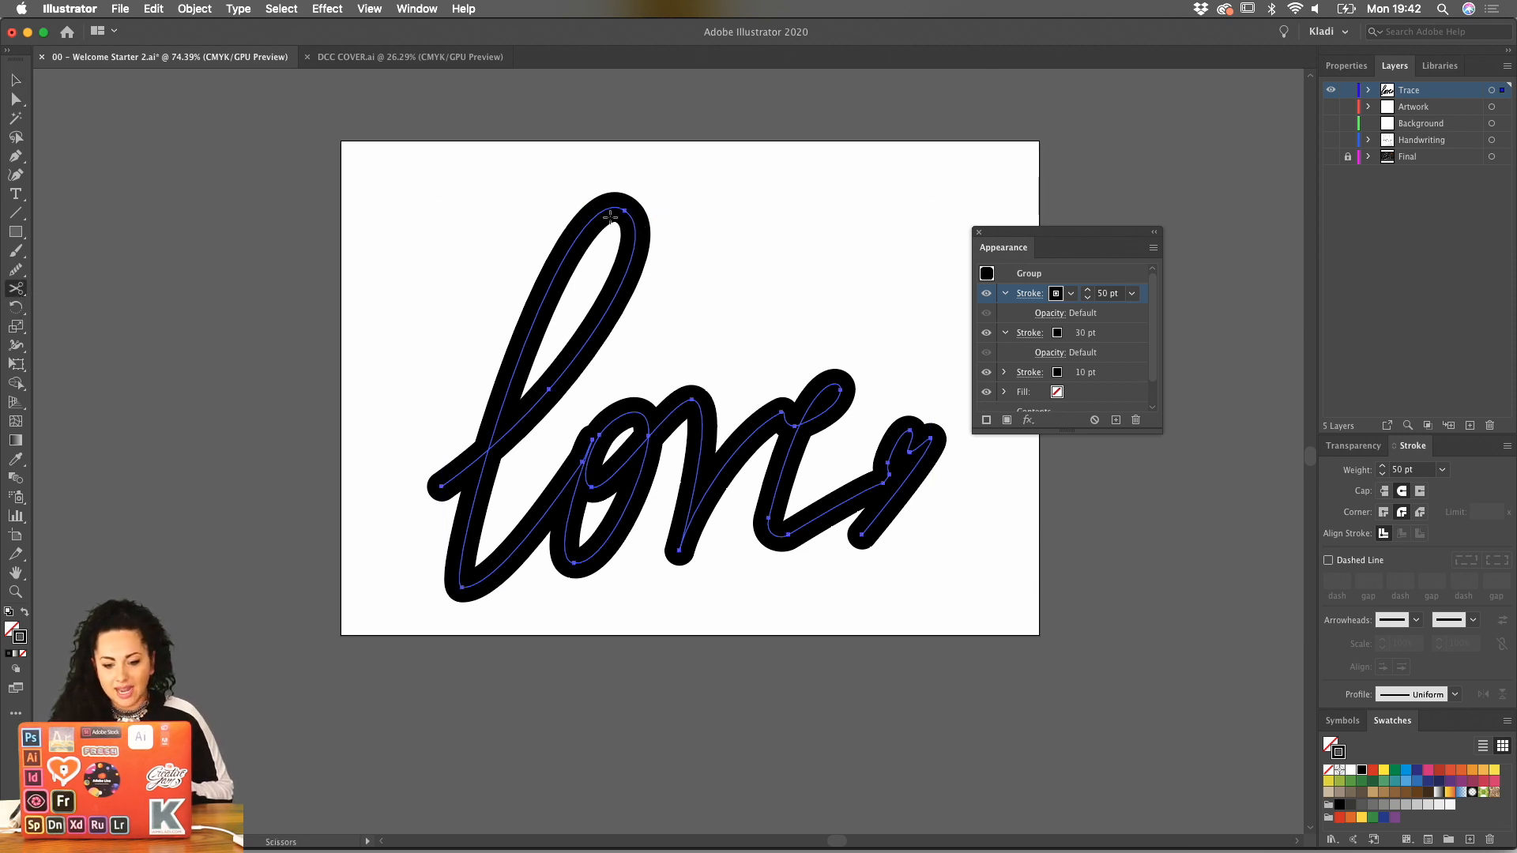
left_click(626, 211)
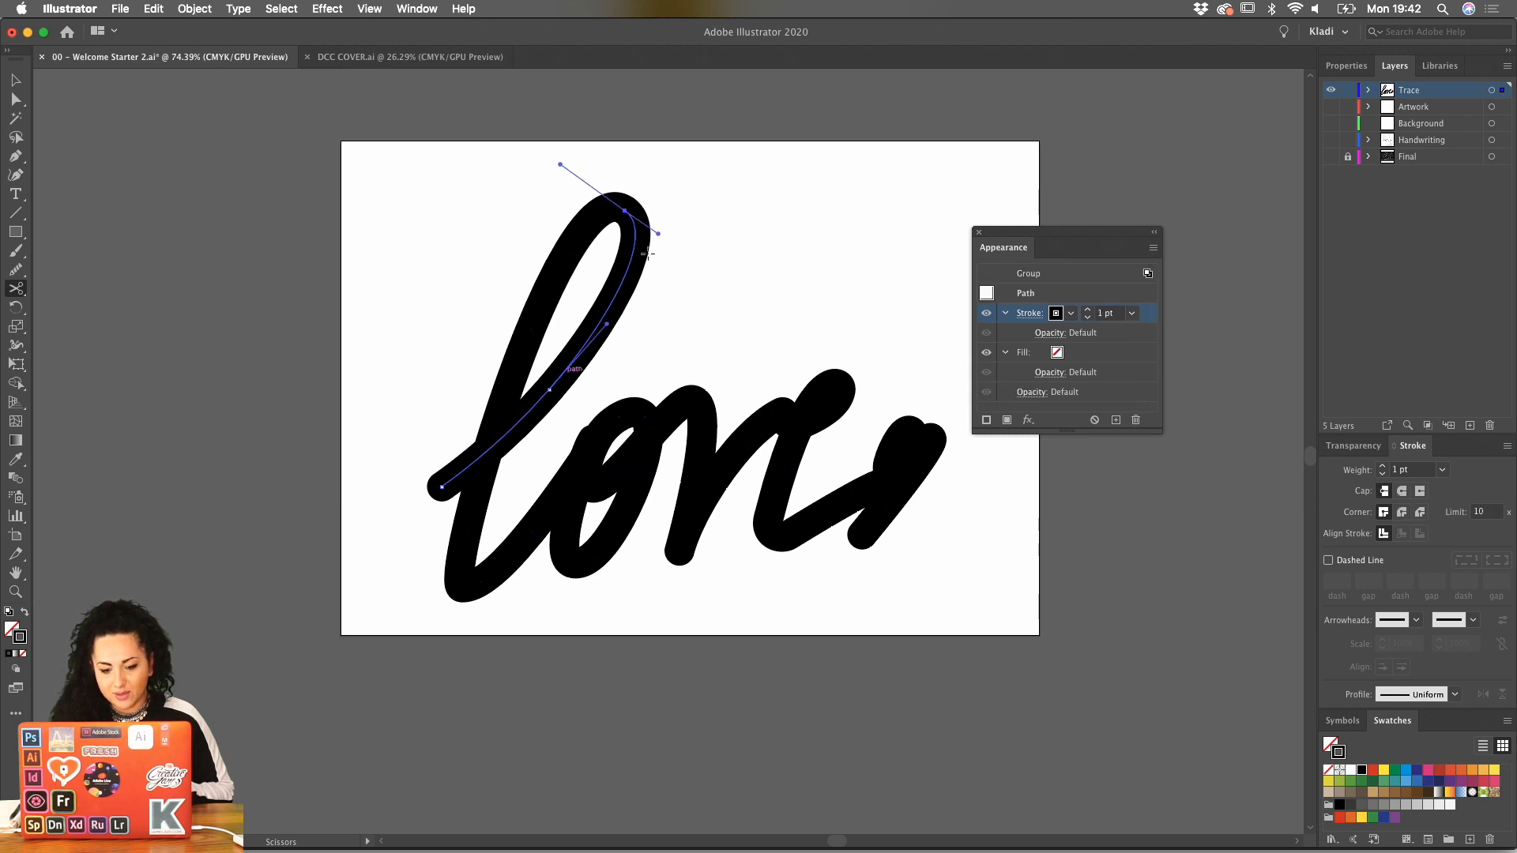
left_click(589, 448)
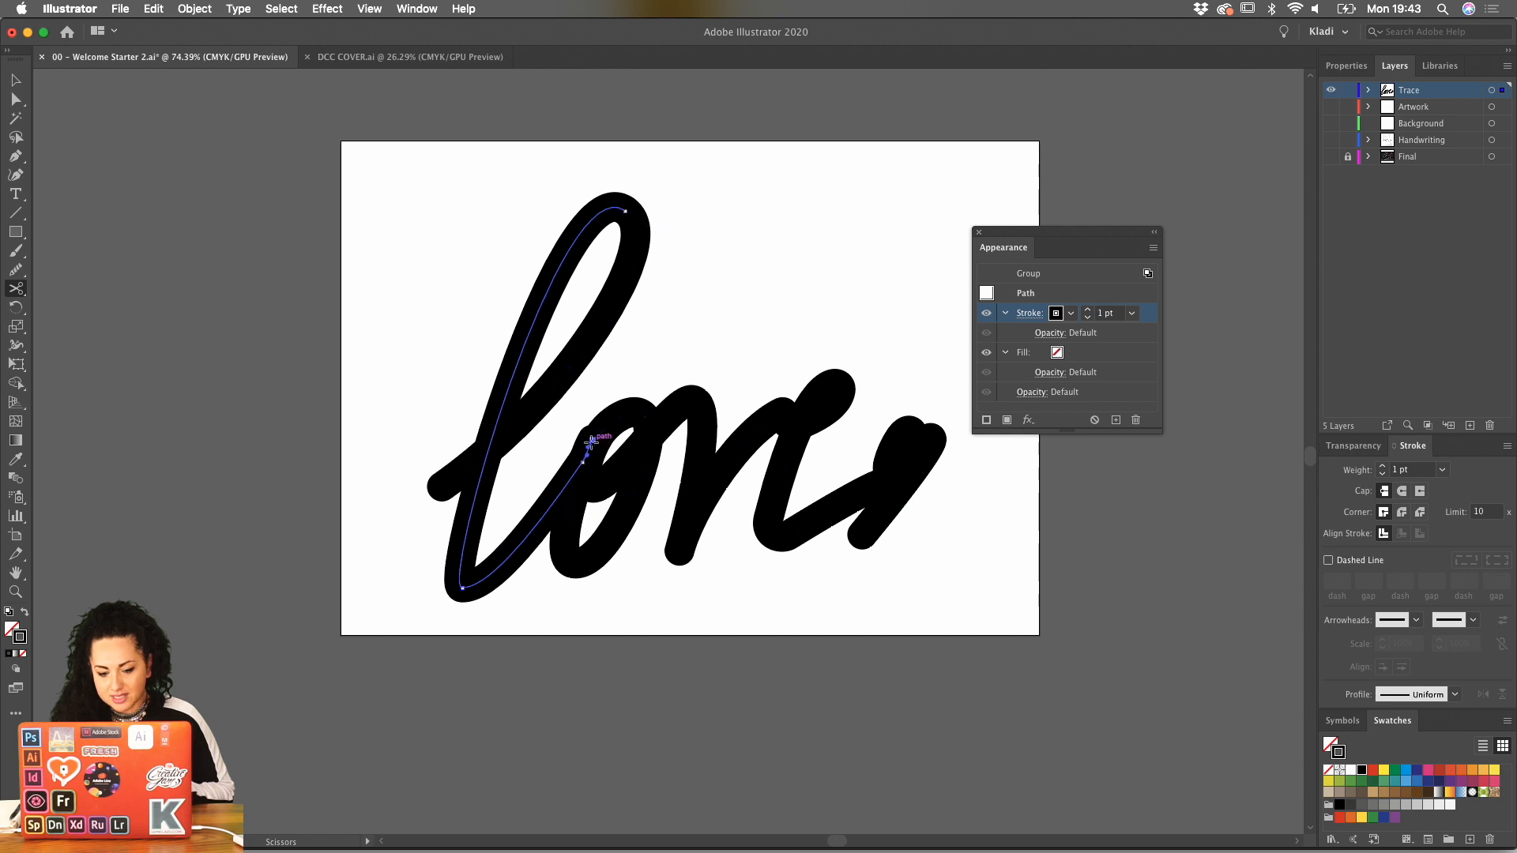
left_click(693, 401)
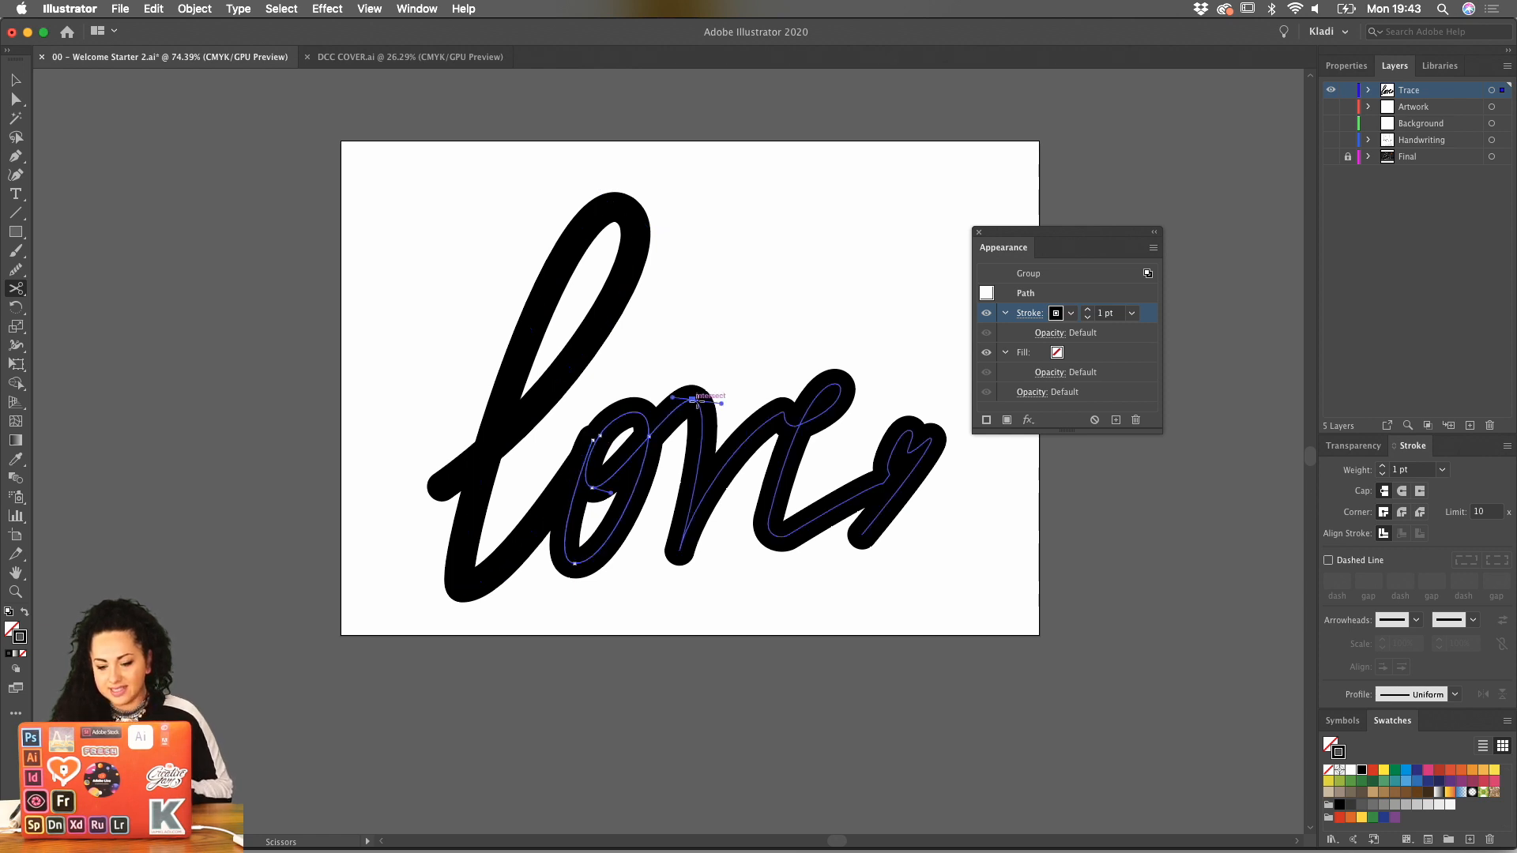
left_click(782, 412)
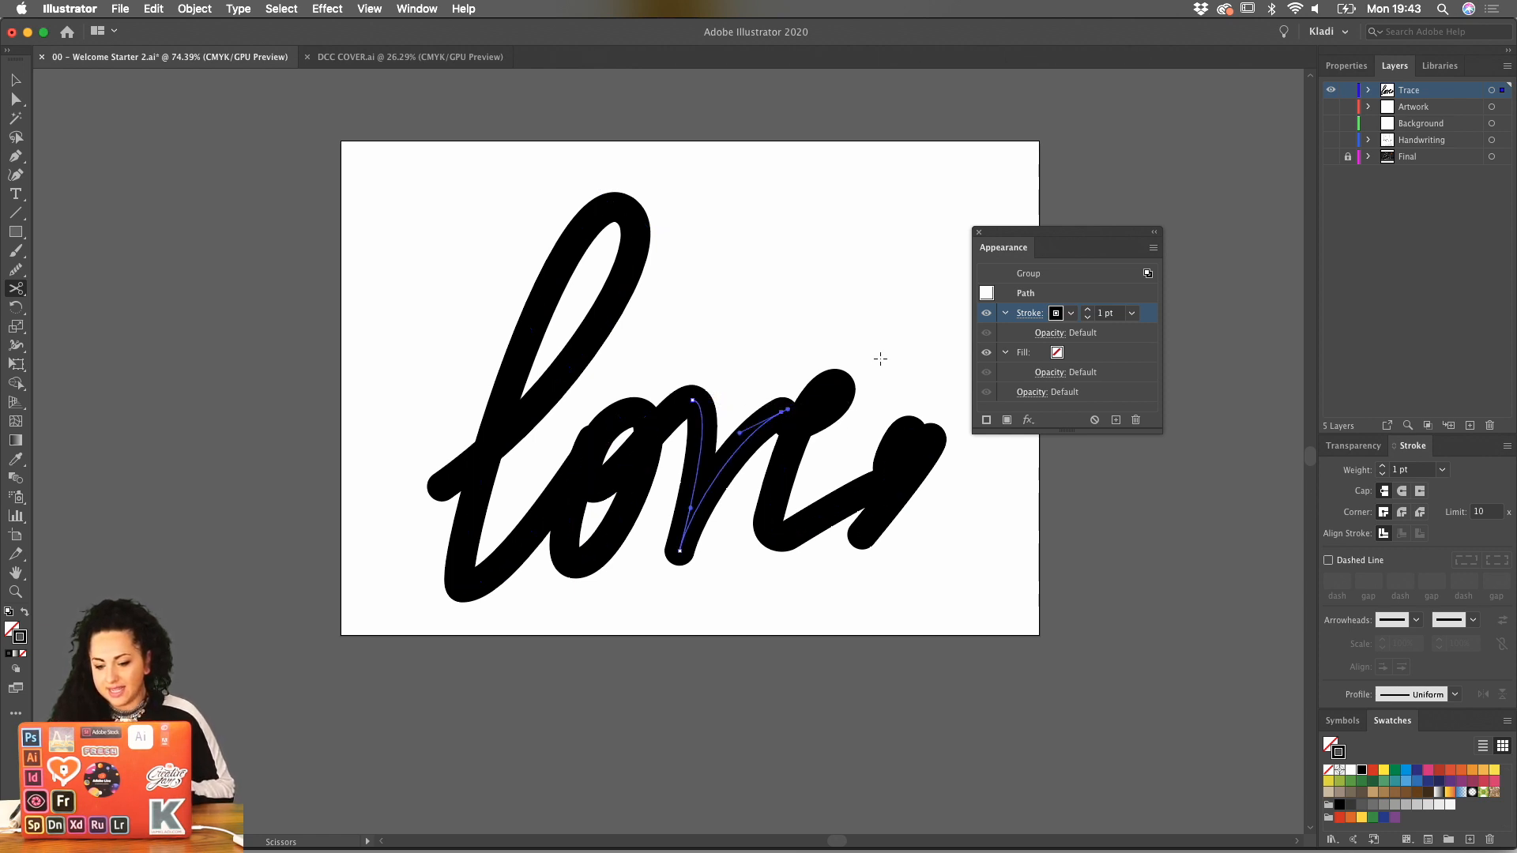
Move the Appearance panel clear of the lettering and switch from the Scissors to the Selection tool.
left_click_drag(995, 240, 1066, 207)
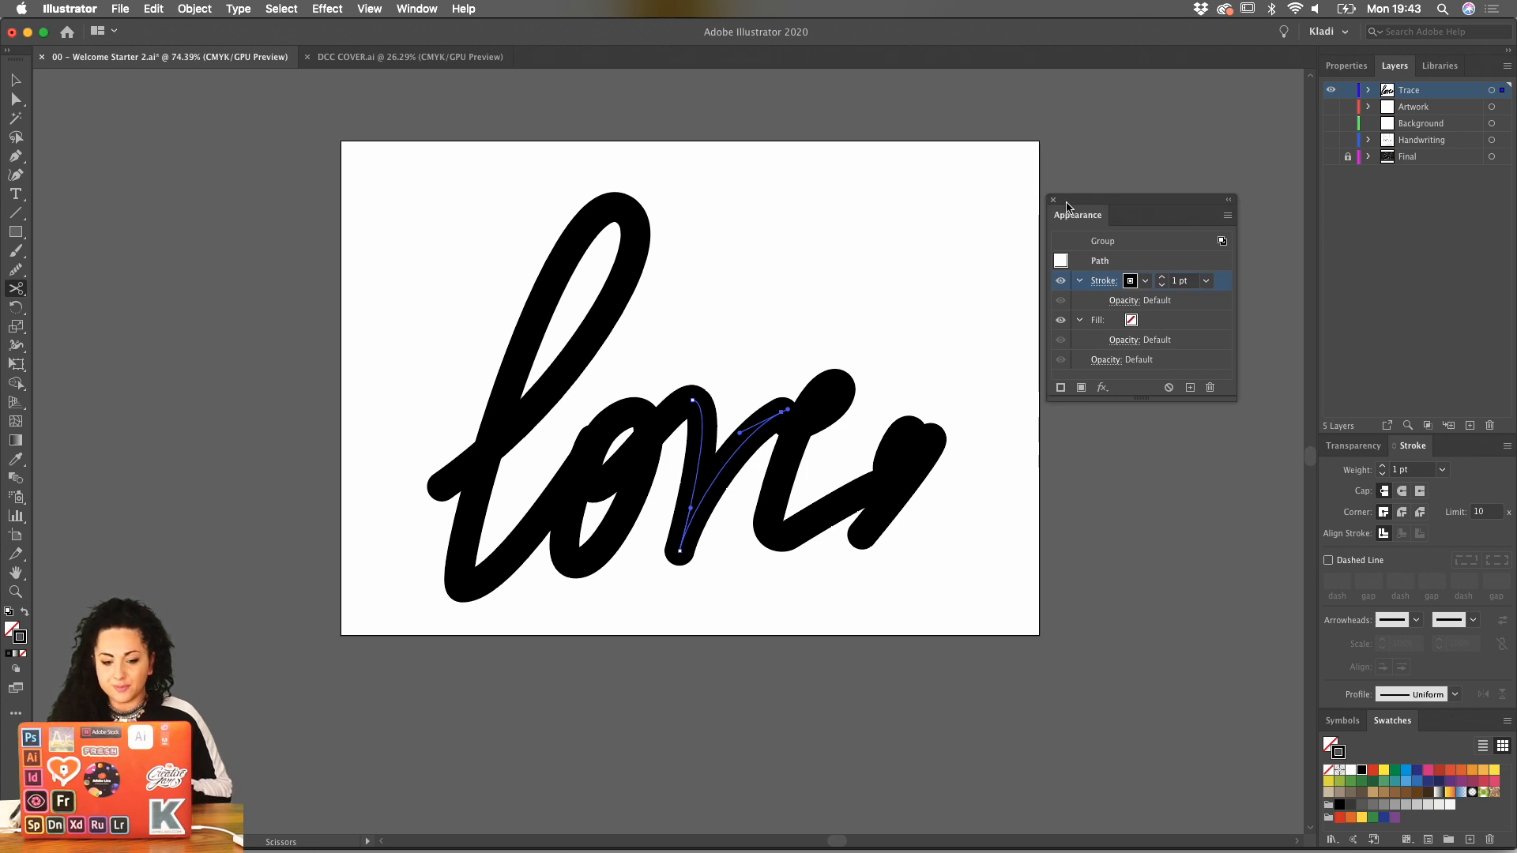
left_click(370, 155)
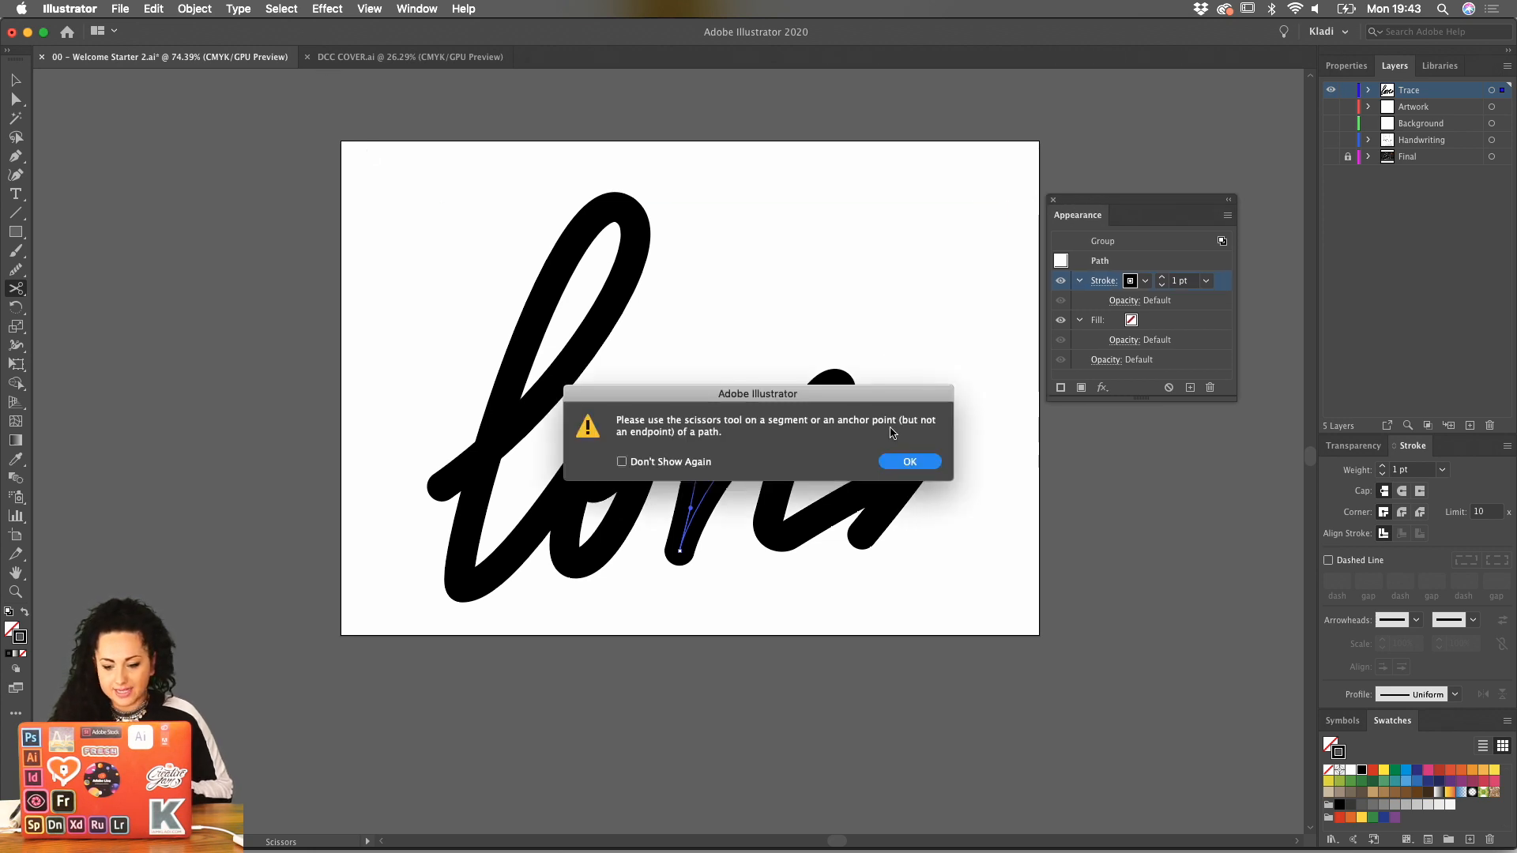
left_click(923, 461)
key("v")
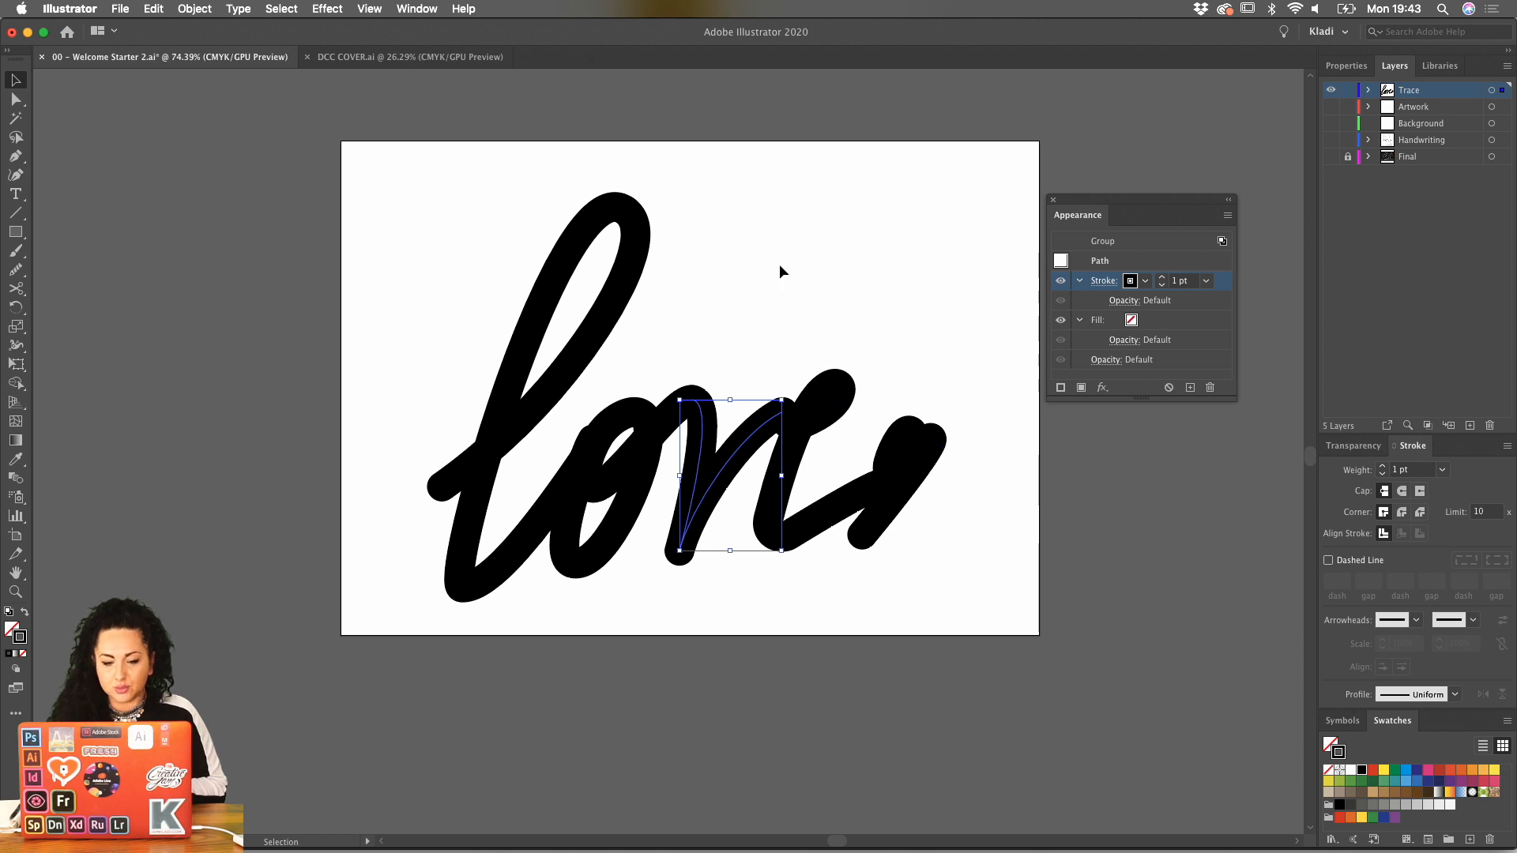
Select the whole lettering, expand its appearance, and expand its fills and strokes into shapes.
left_click(780, 266)
left_click_drag(377, 167, 999, 608)
left_click(194, 7)
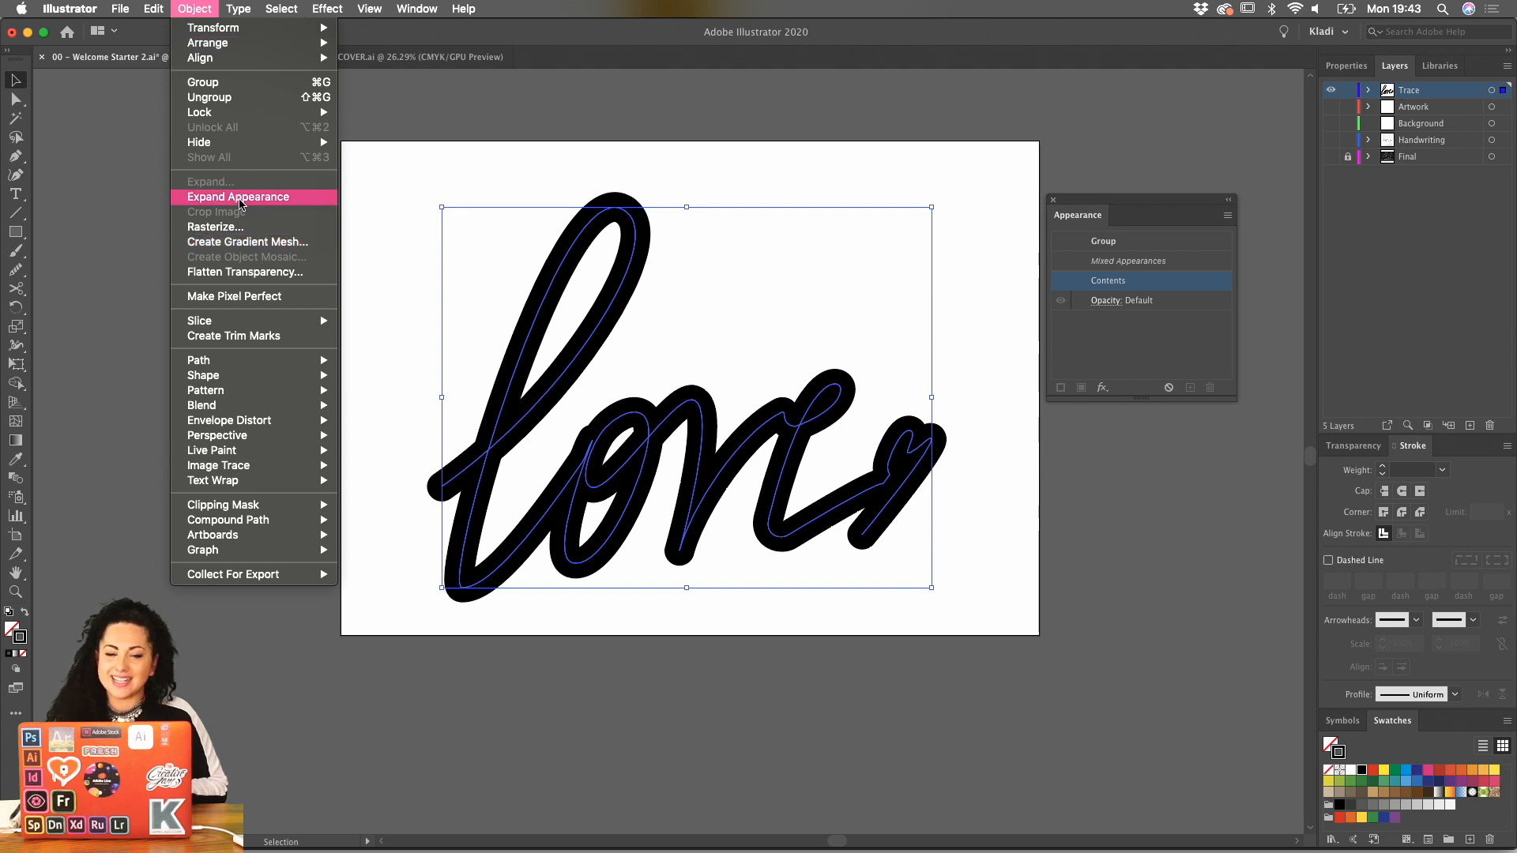
left_click(239, 204)
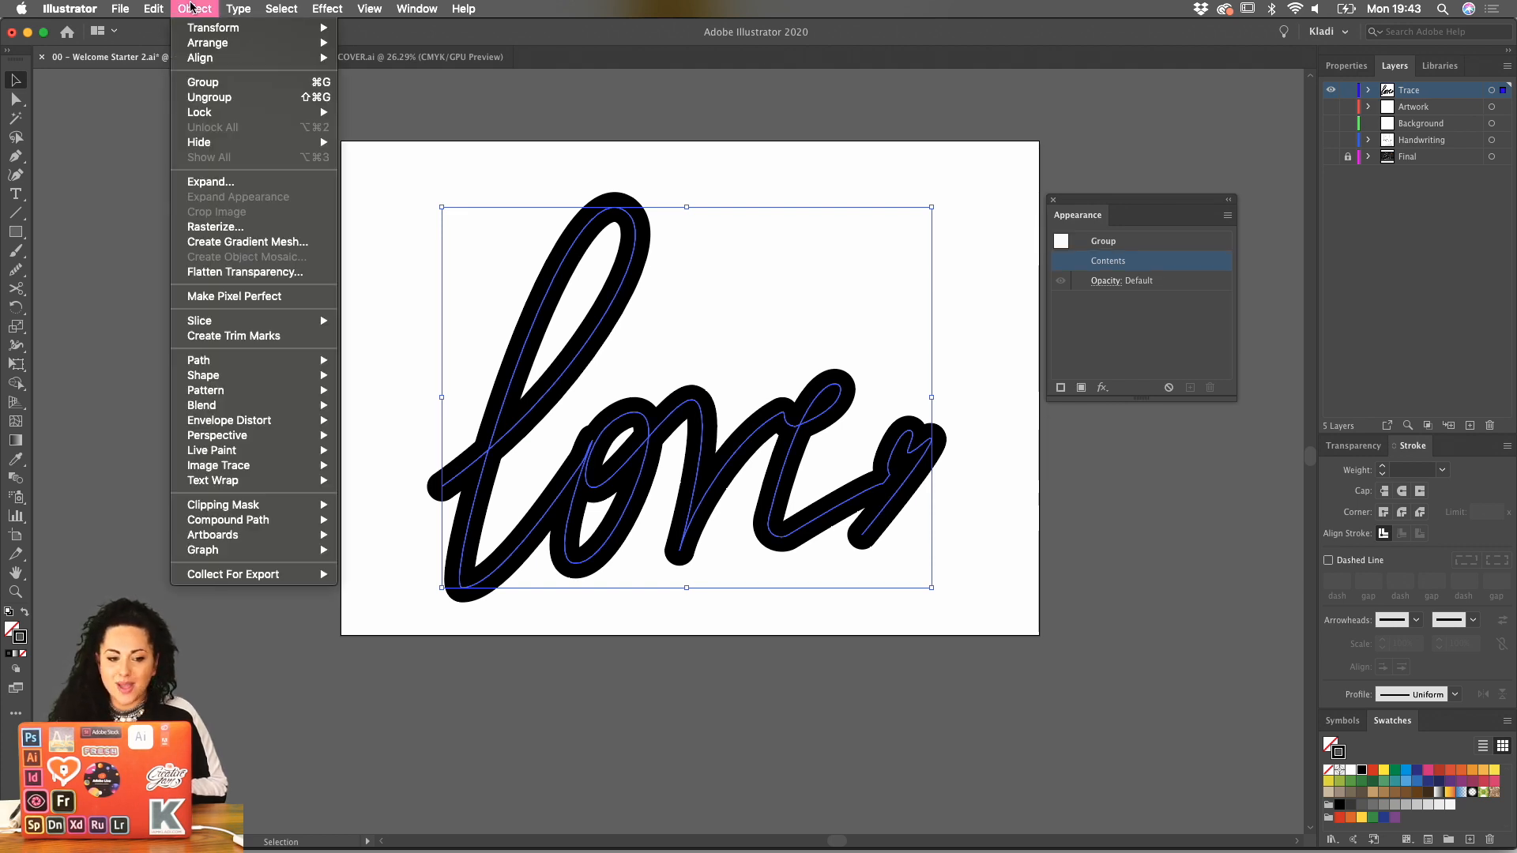
left_click(197, 188)
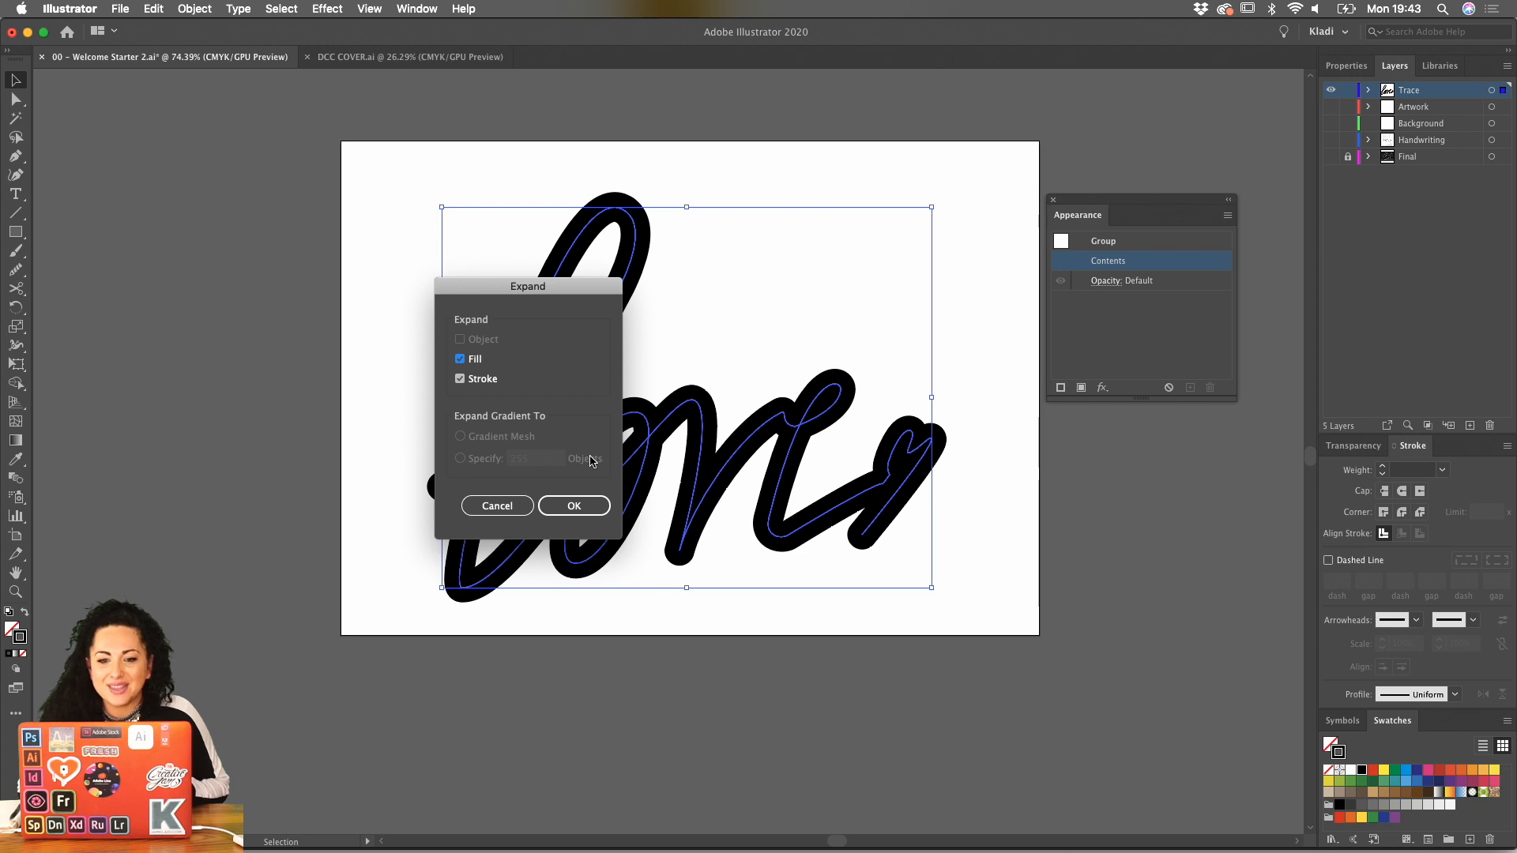
key("Return")
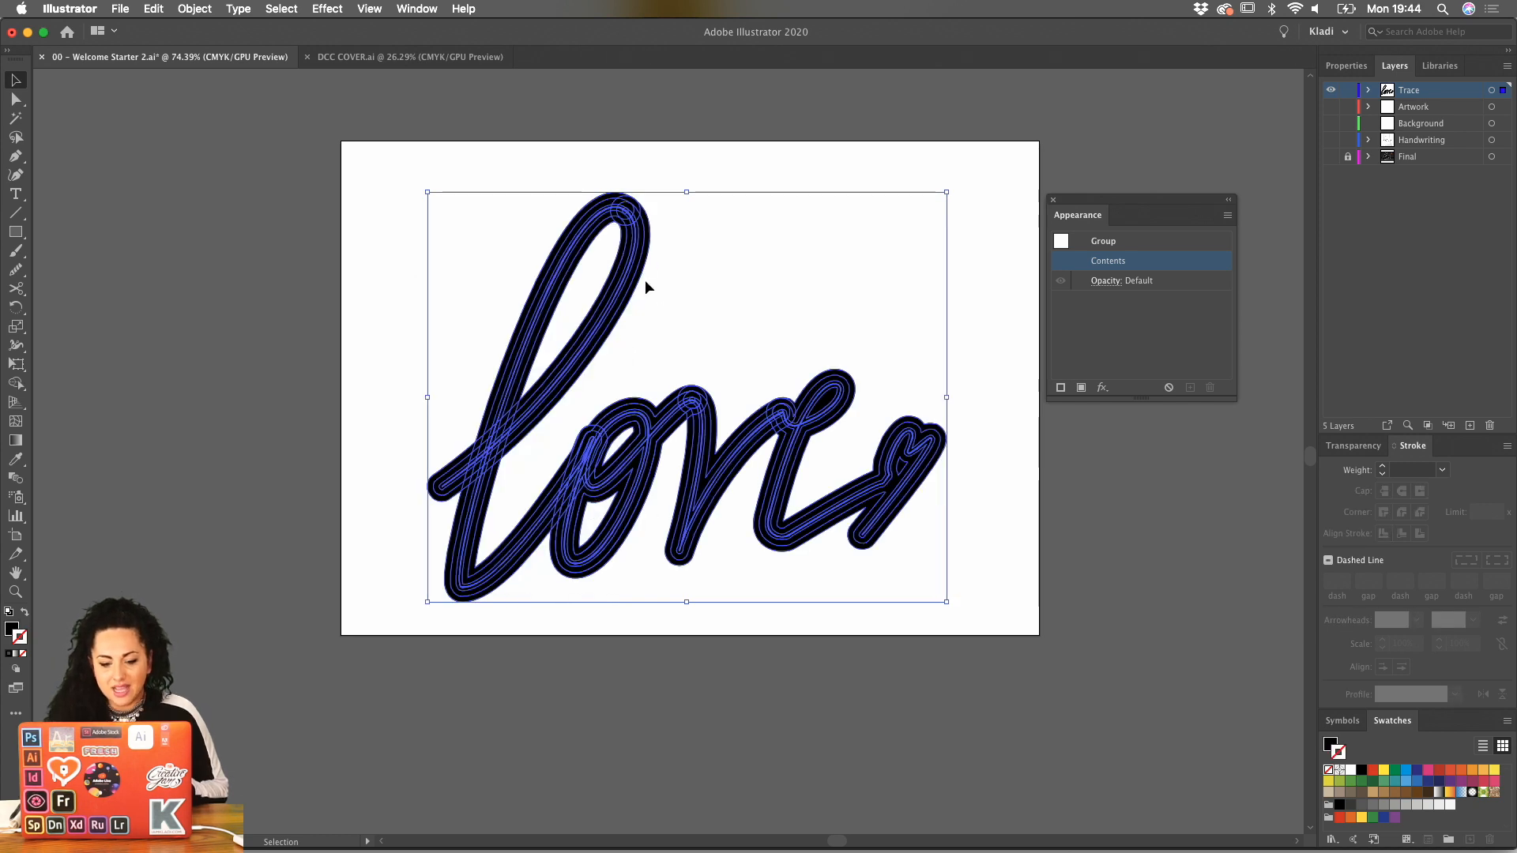
Display the Pathfinder options and apply Outline to the expanded lettering.
scroll(645, 280, "up", 5)
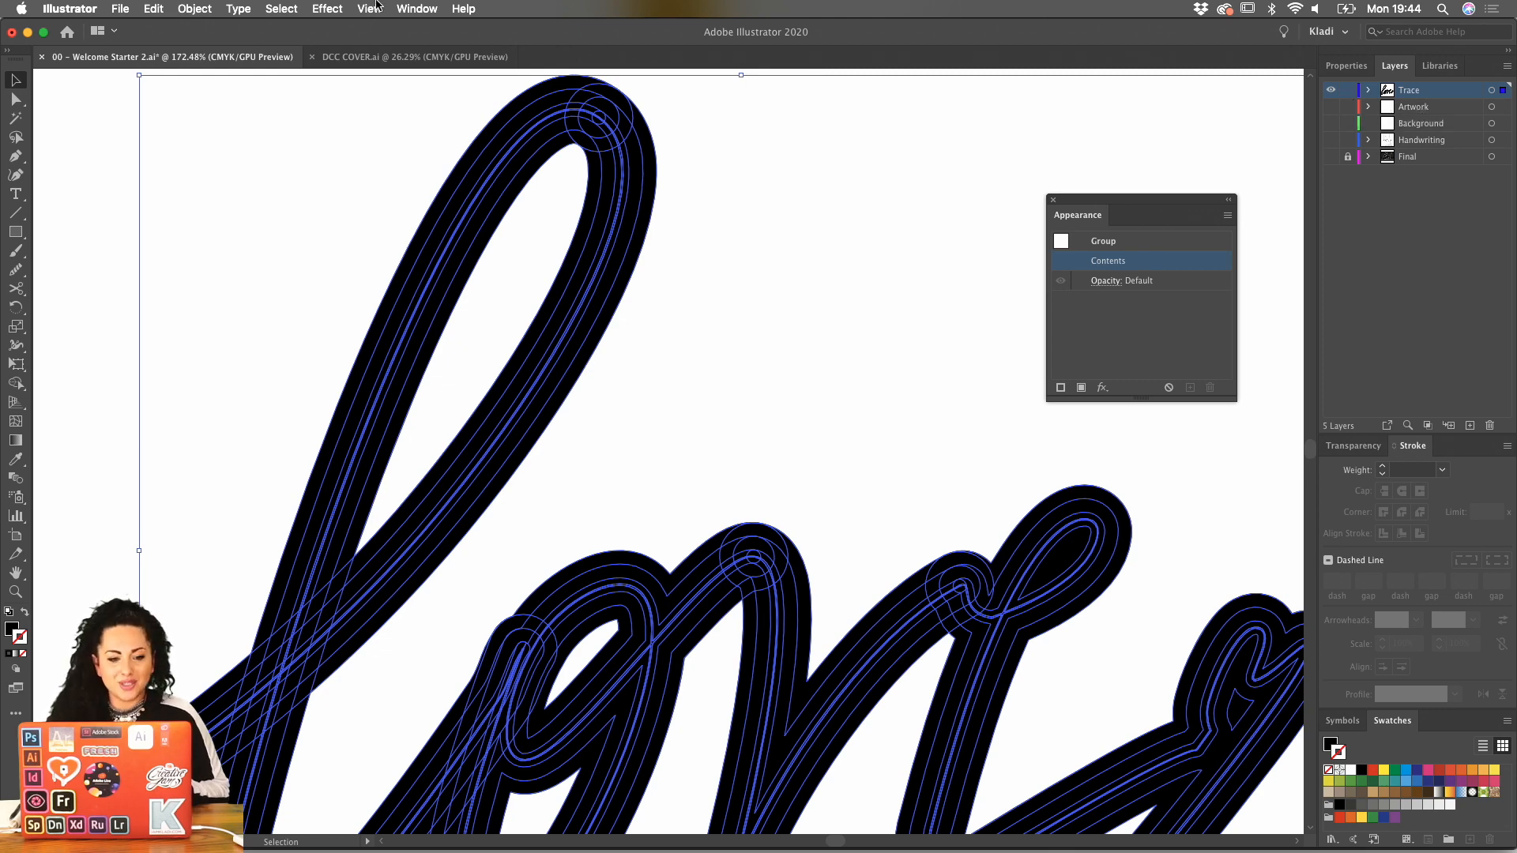
left_click(408, 11)
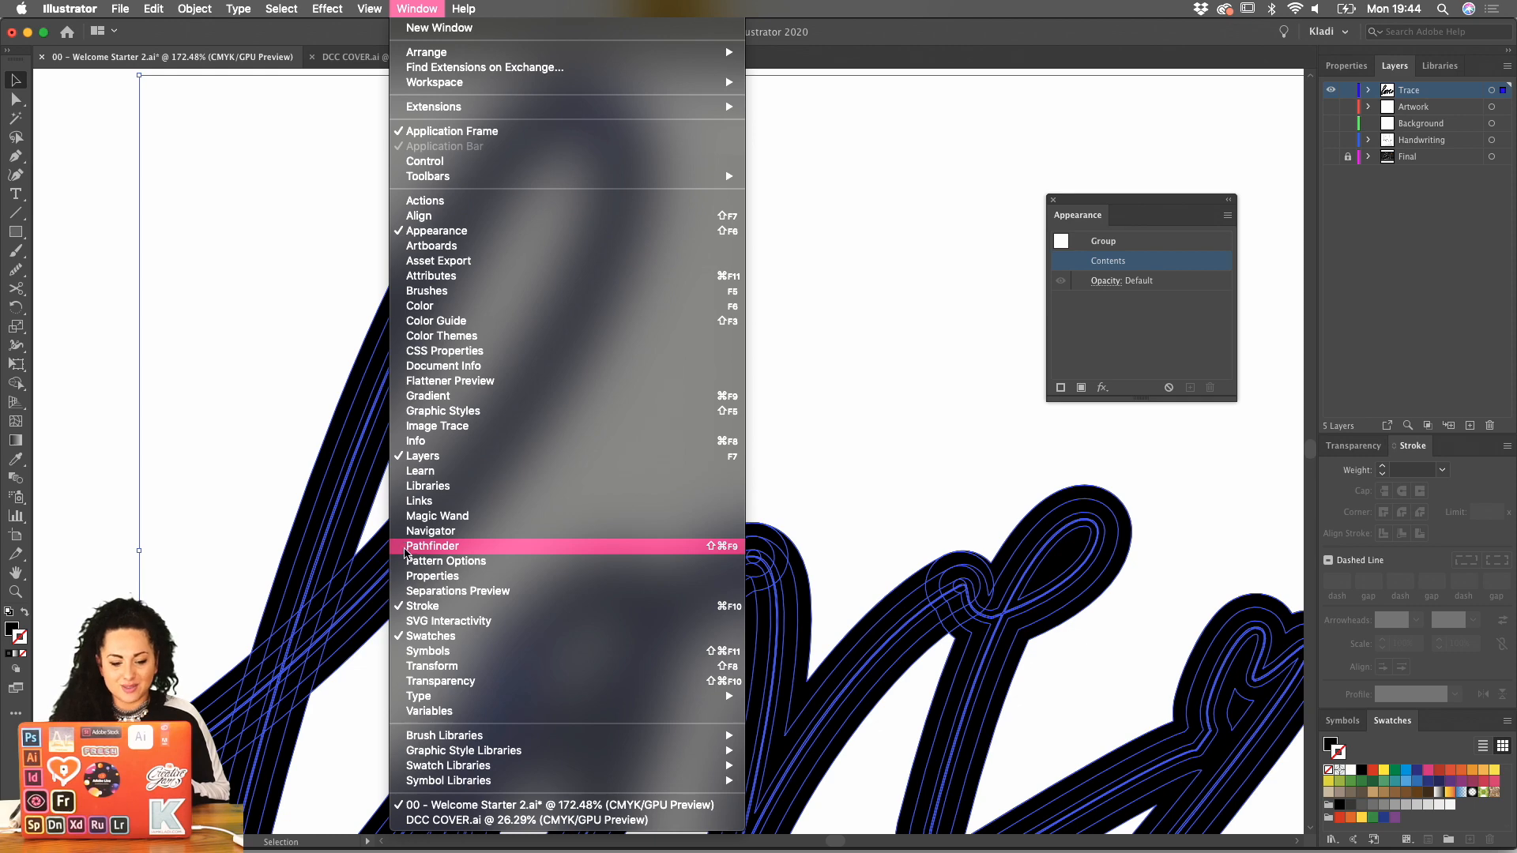
left_click(405, 550)
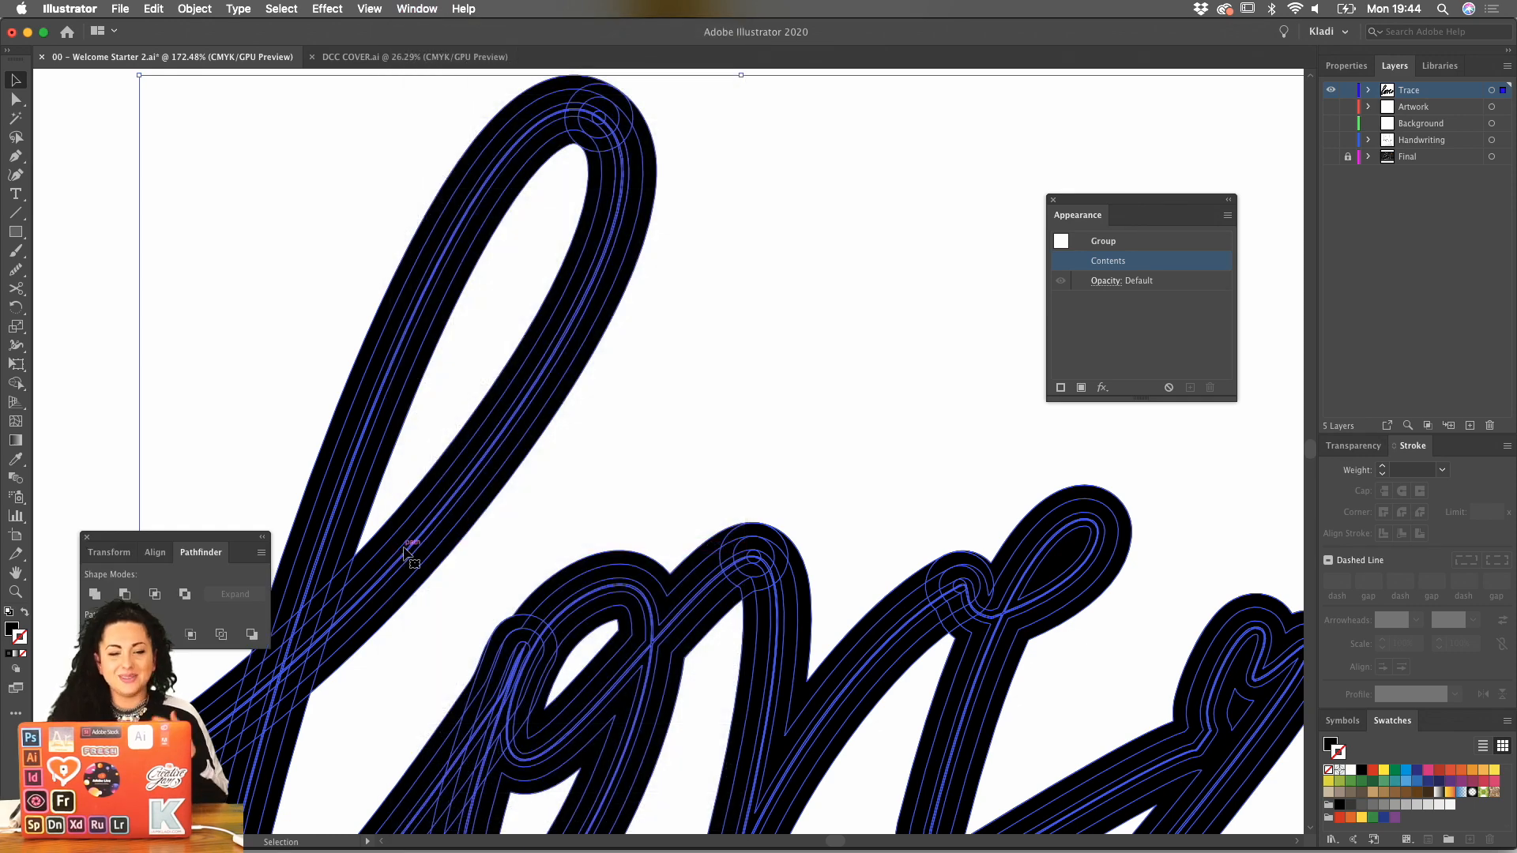
left_click(225, 642)
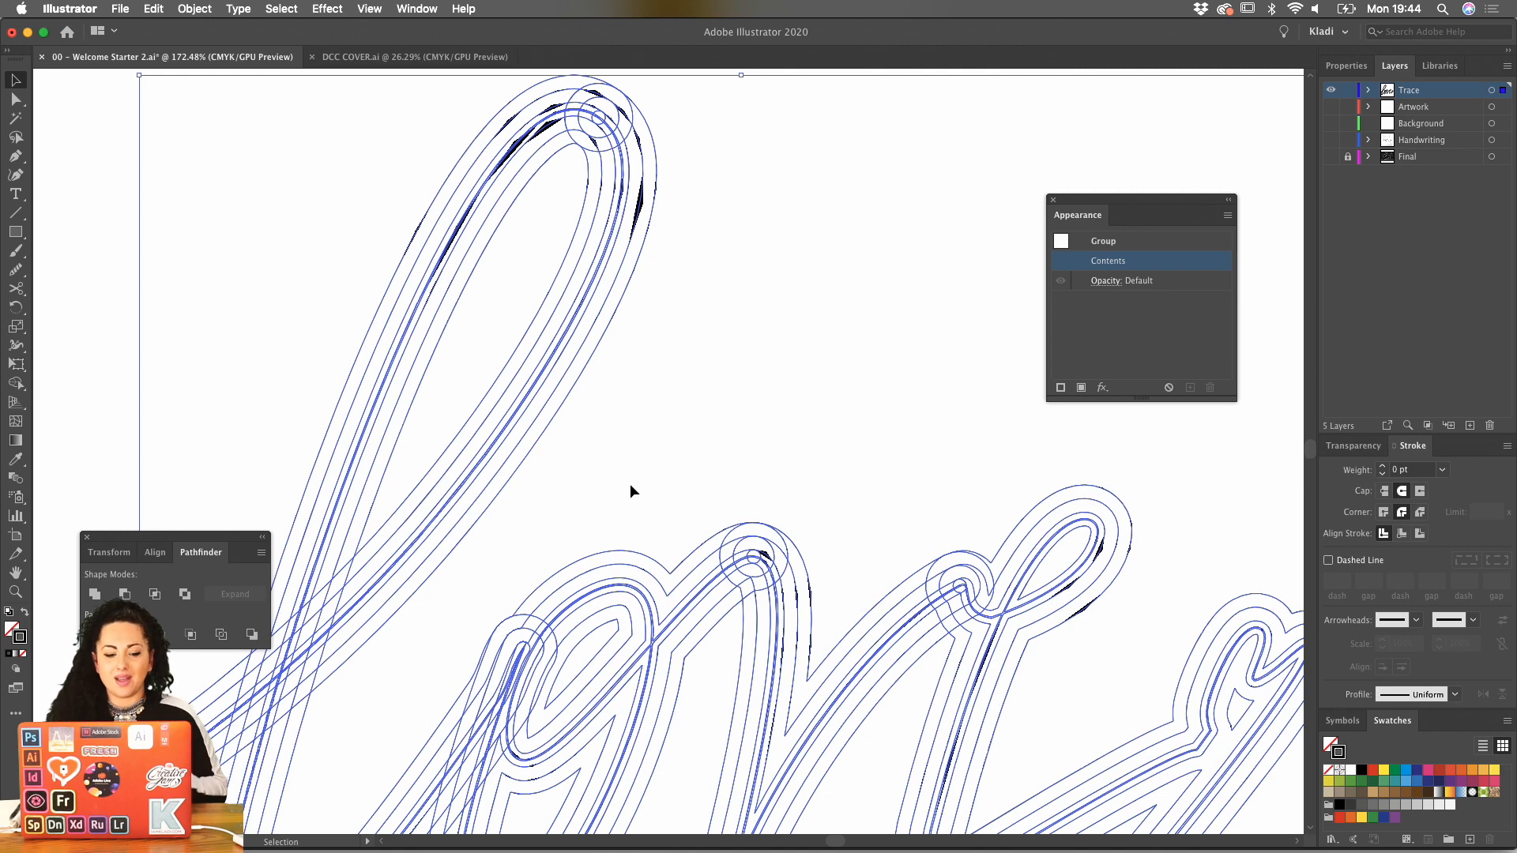
Ungroup the outlined lettering into separate paths and deselect them.
key("super+0")
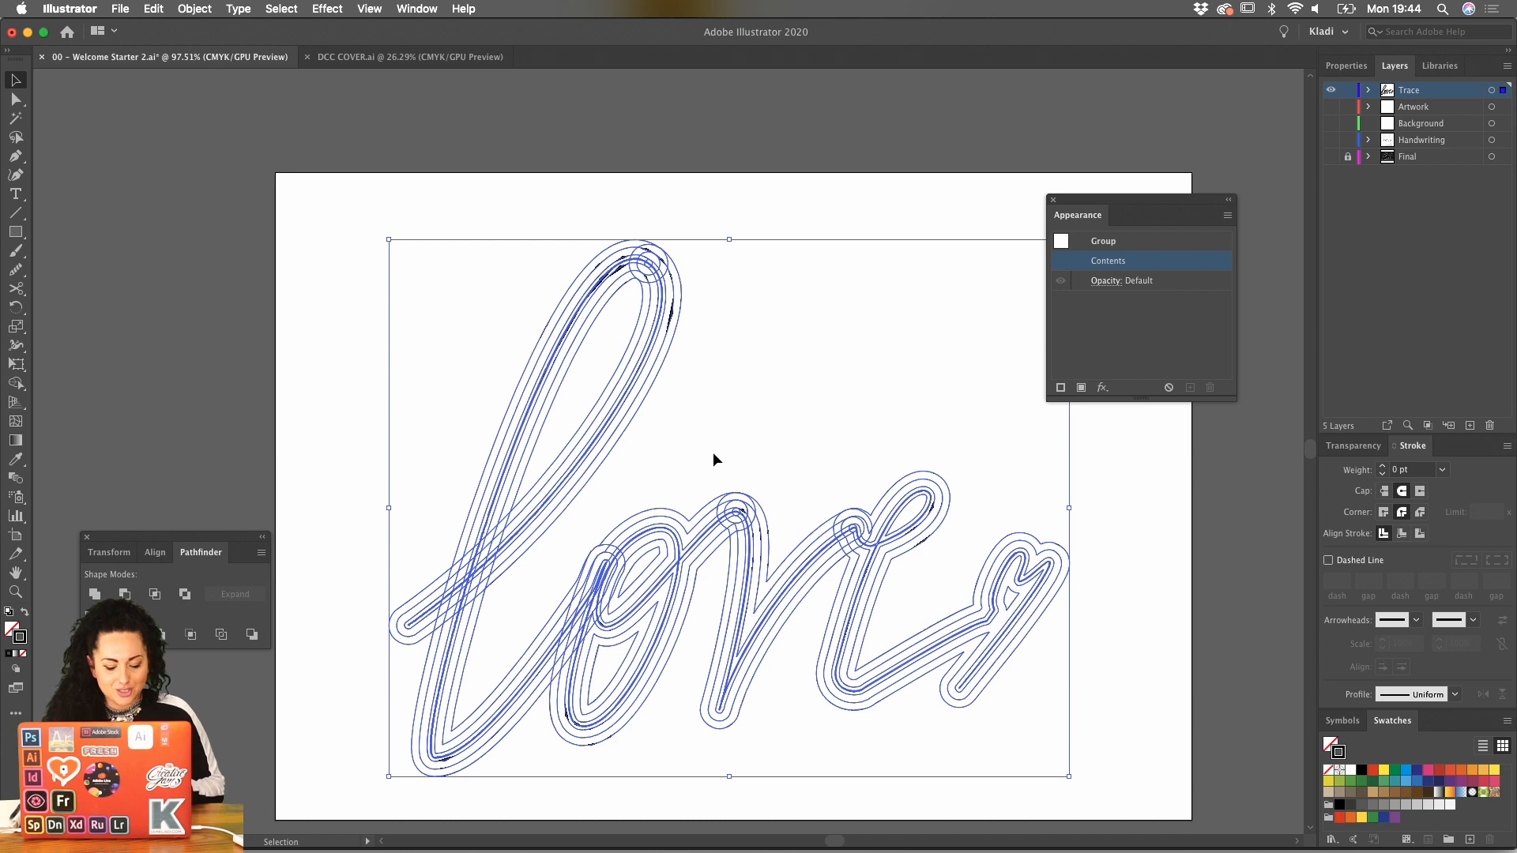
key("super")
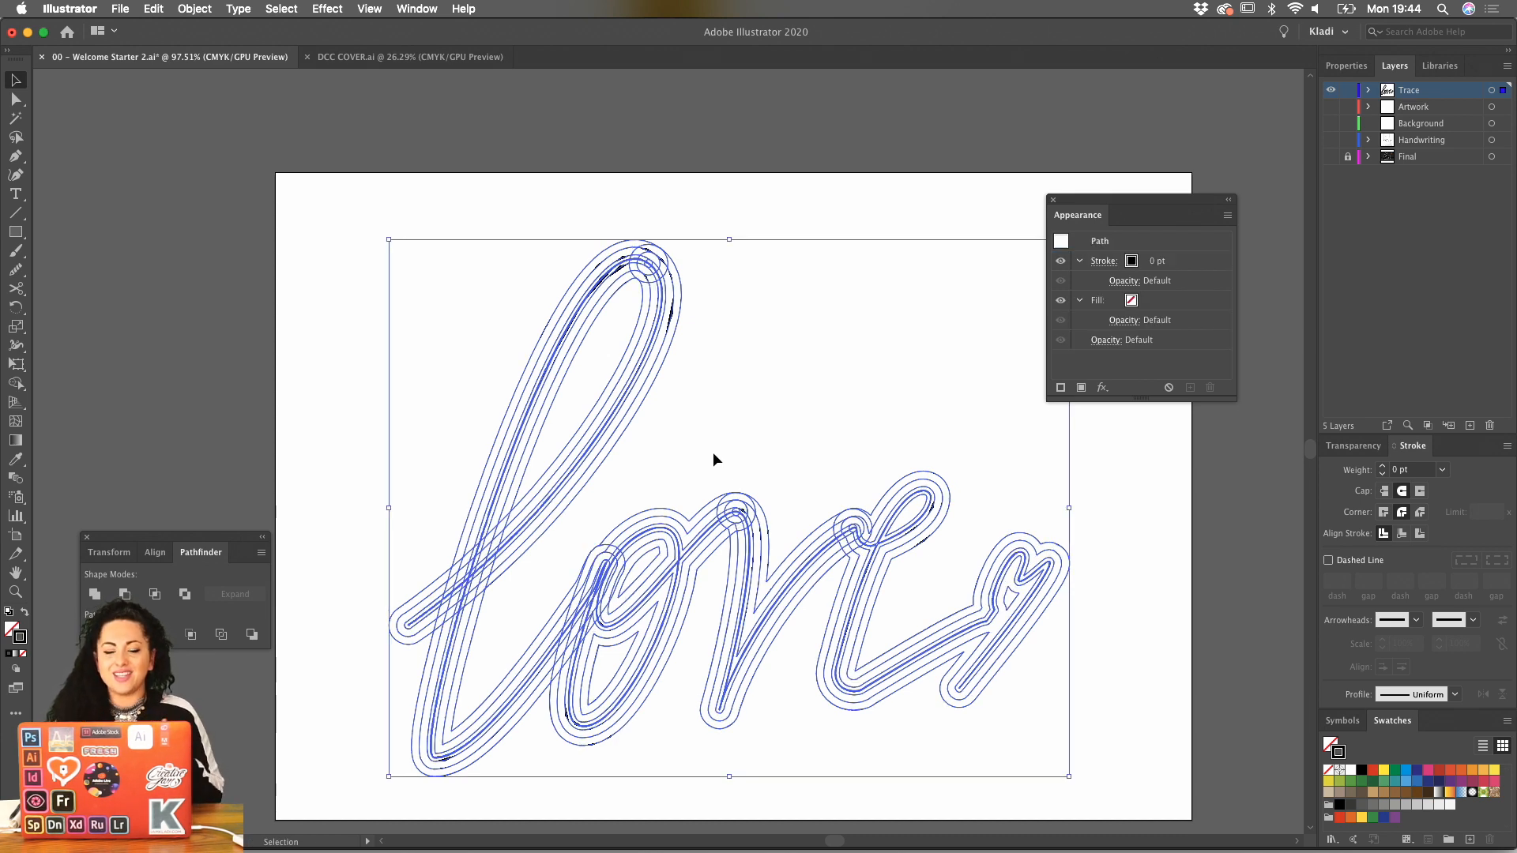
left_click(729, 438)
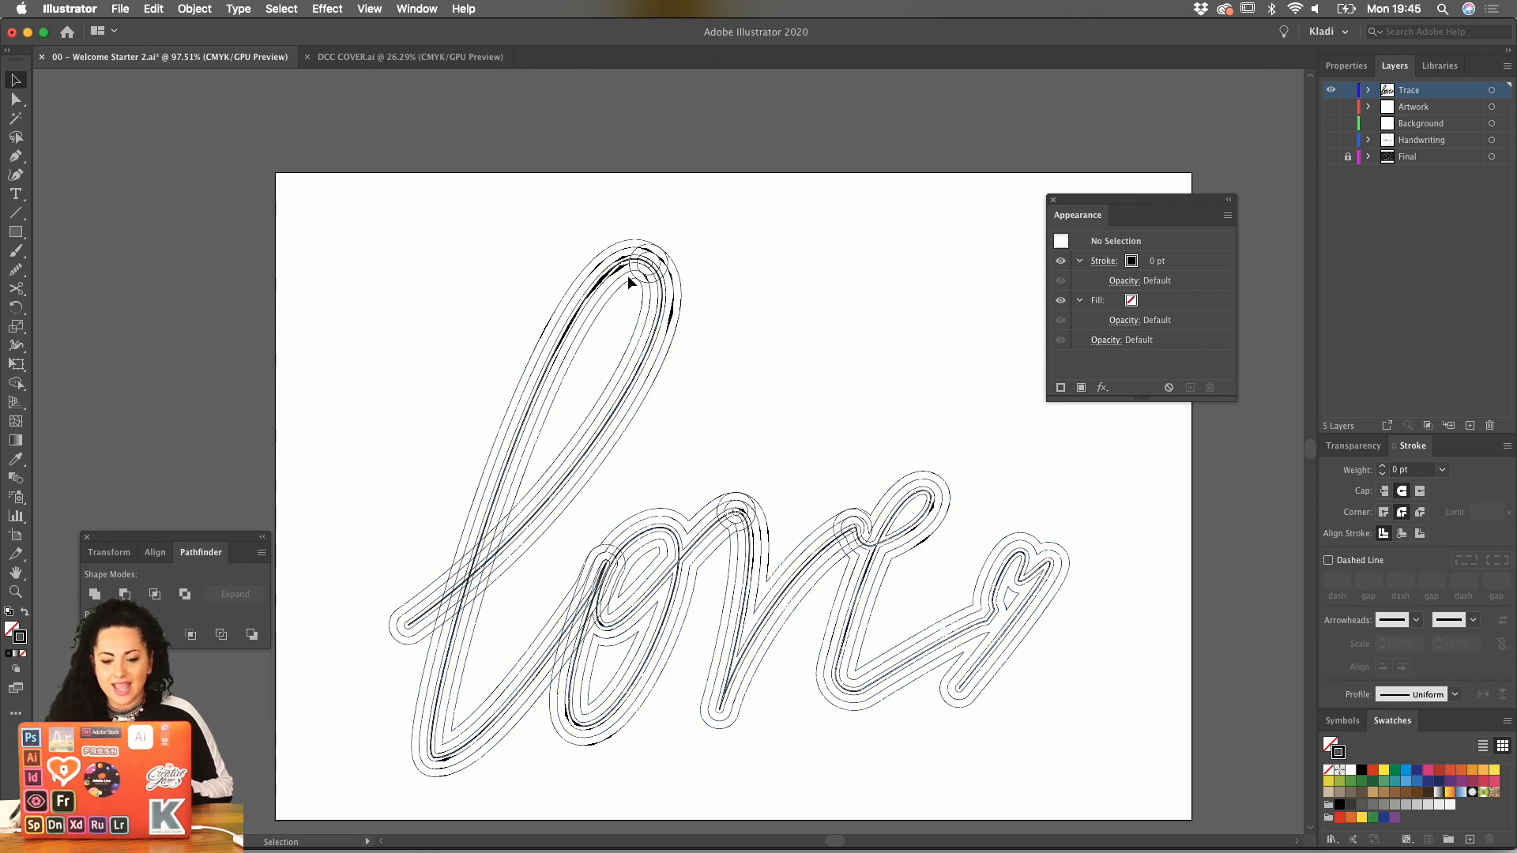
Select the outlined lettering paths and check whether they can still be ungrouped.
left_click(228, 8)
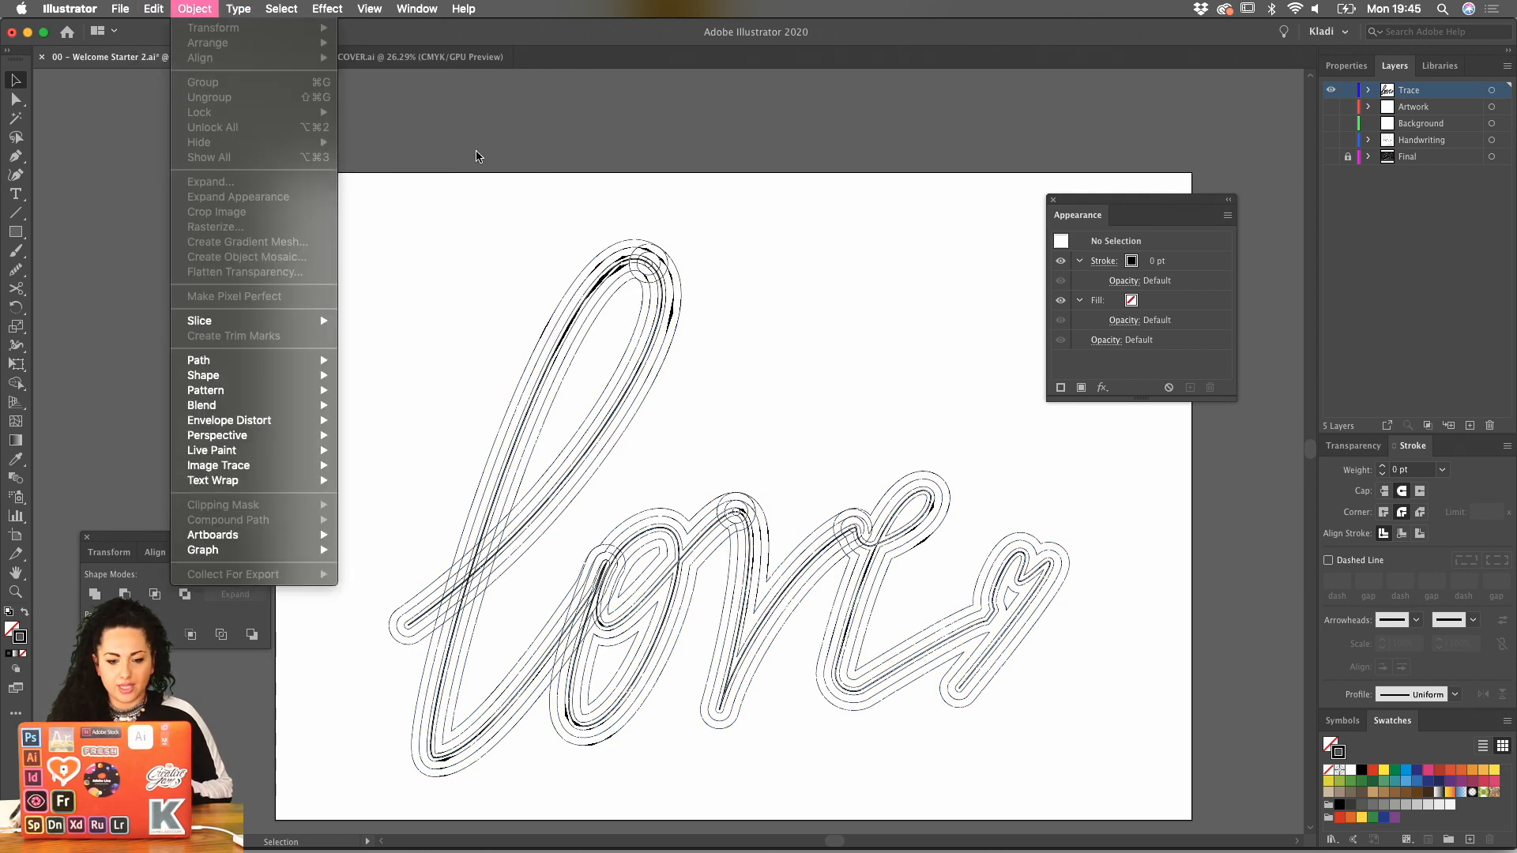
left_click(713, 471)
left_click_drag(1048, 672, 391, 186)
left_click(155, 7)
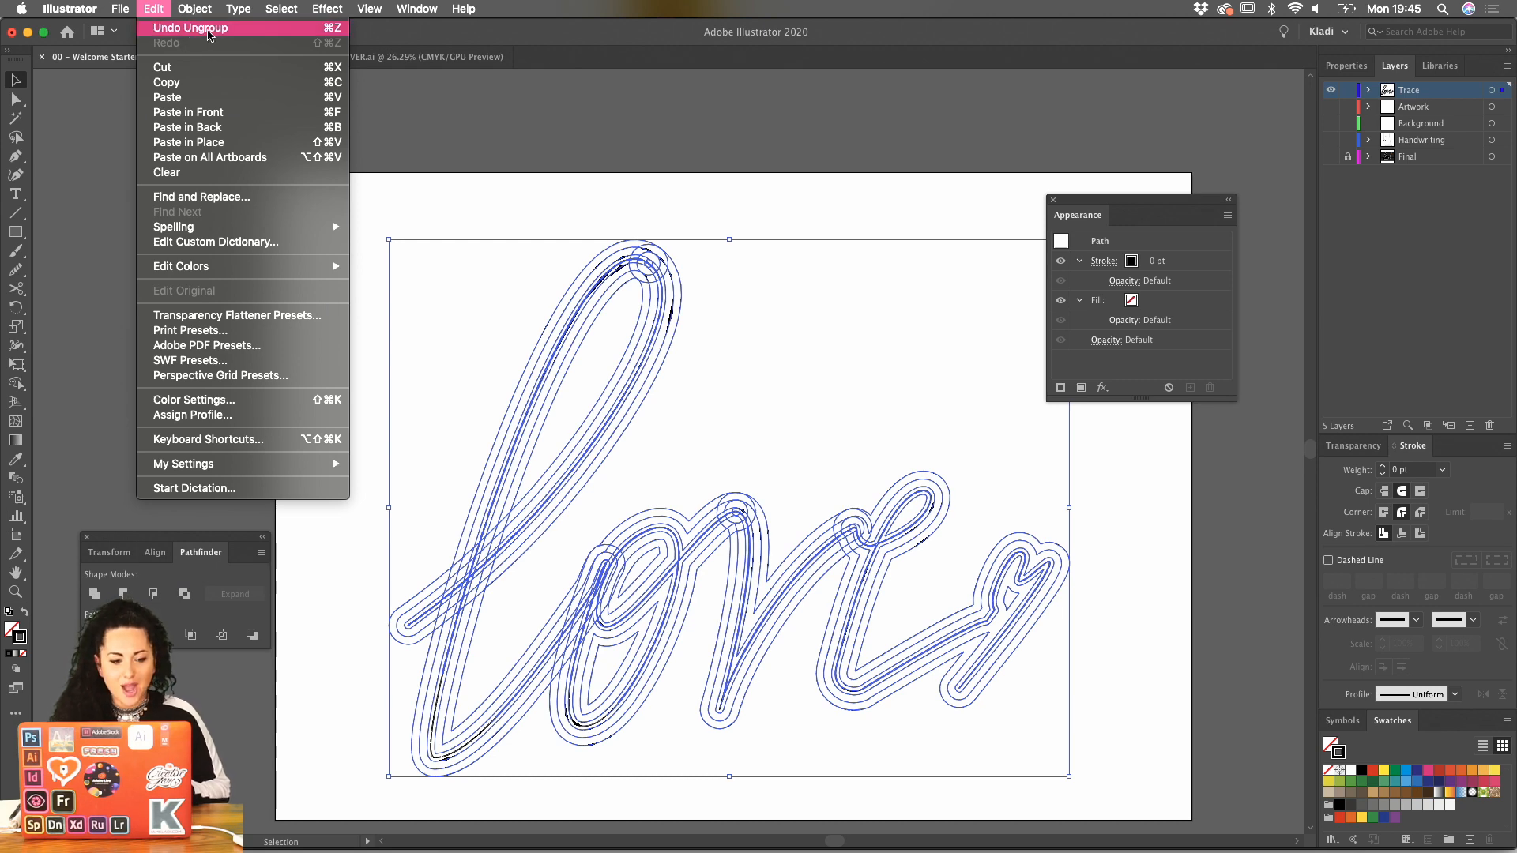
mouse_move(184, 15)
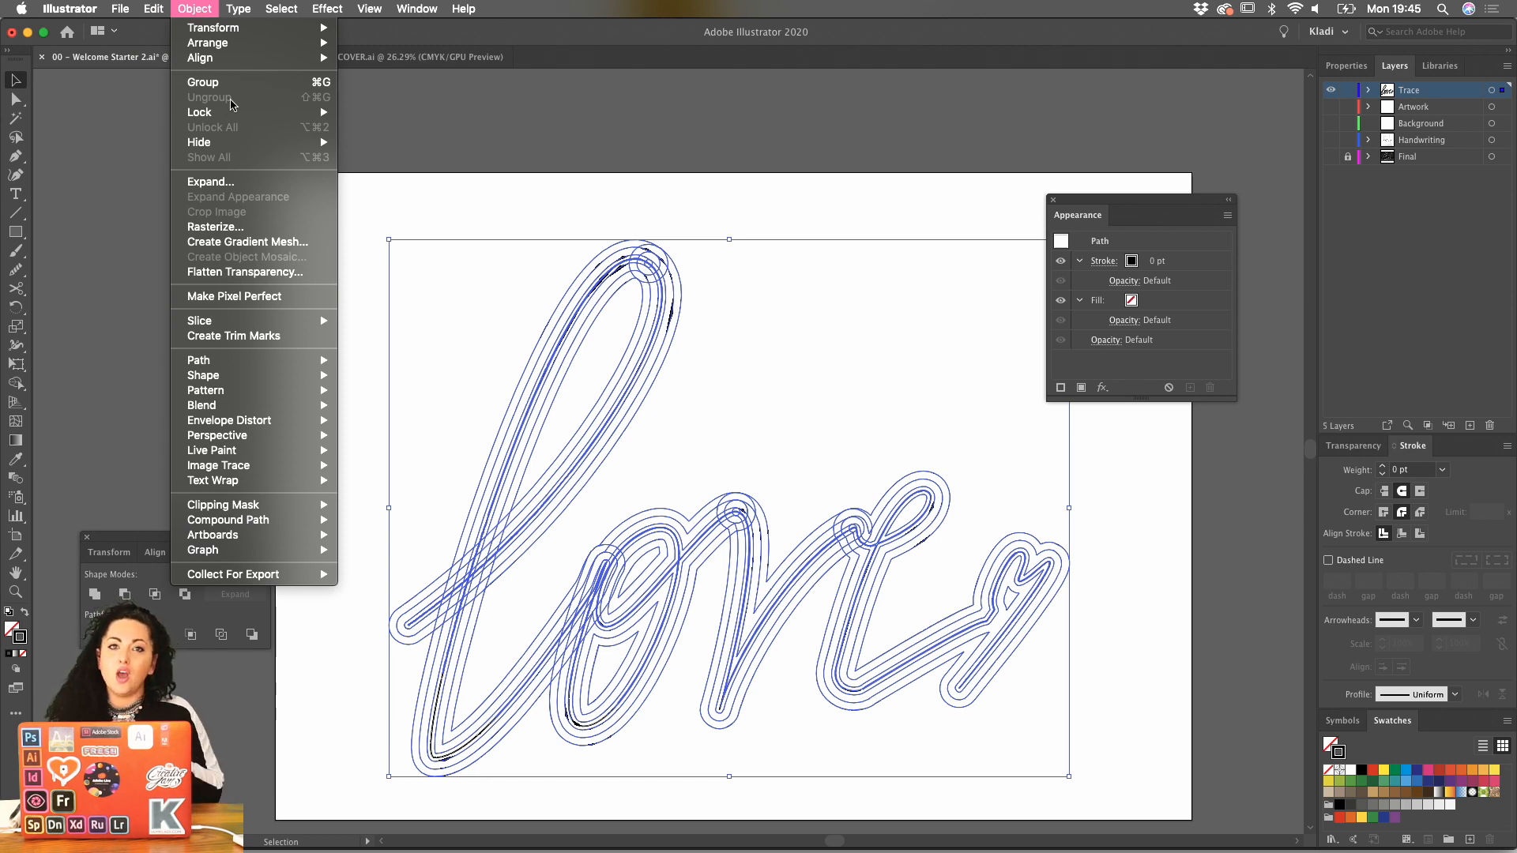
left_click(774, 225)
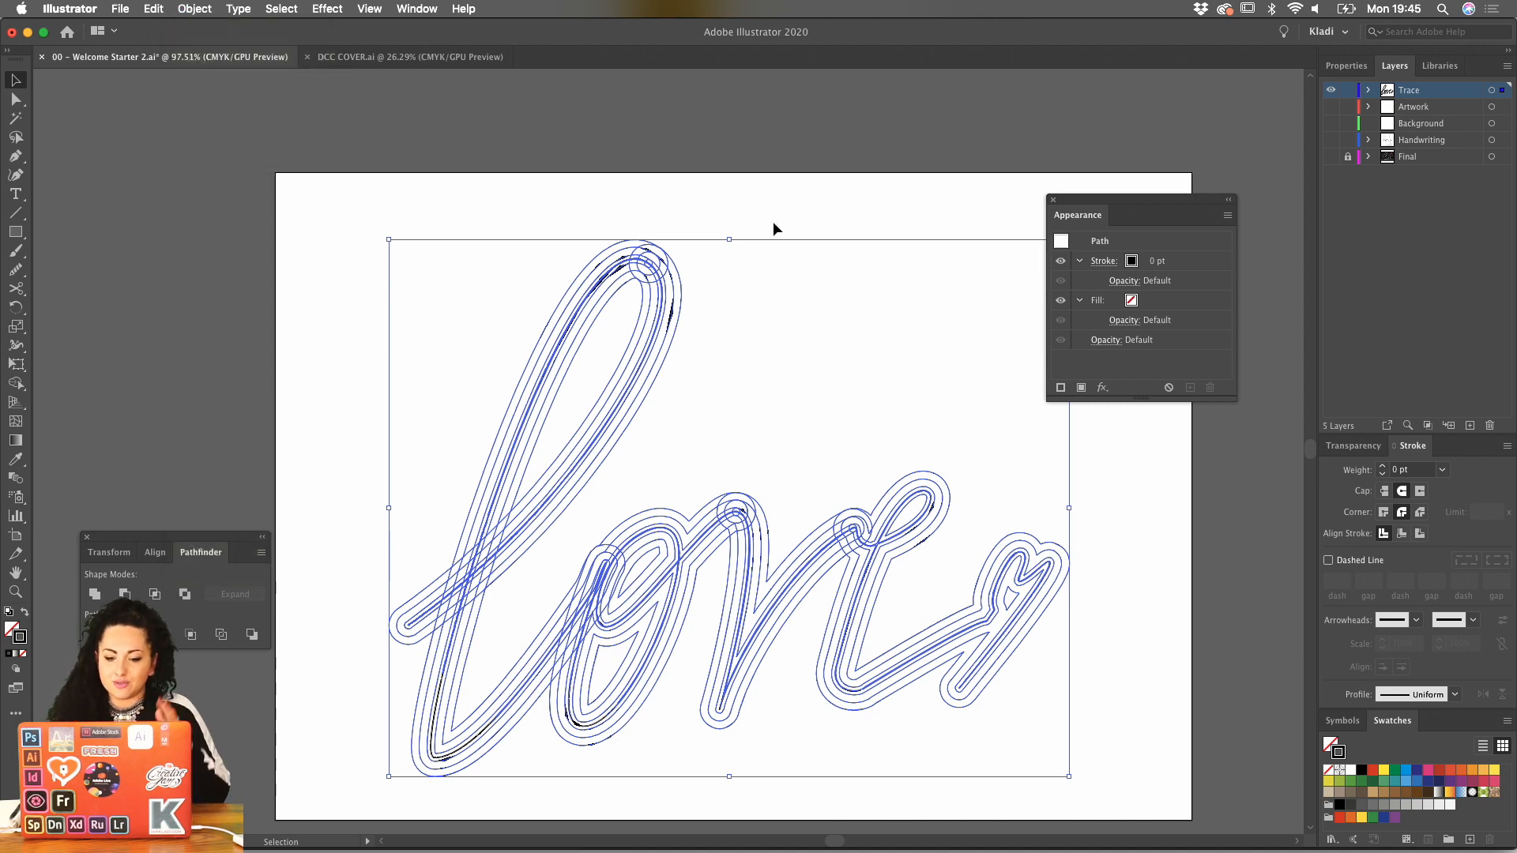
Reselect every outlined path of the lettering across the artboard, including the tail of the "l".
left_click(775, 225)
left_click_drag(538, 210, 1160, 713)
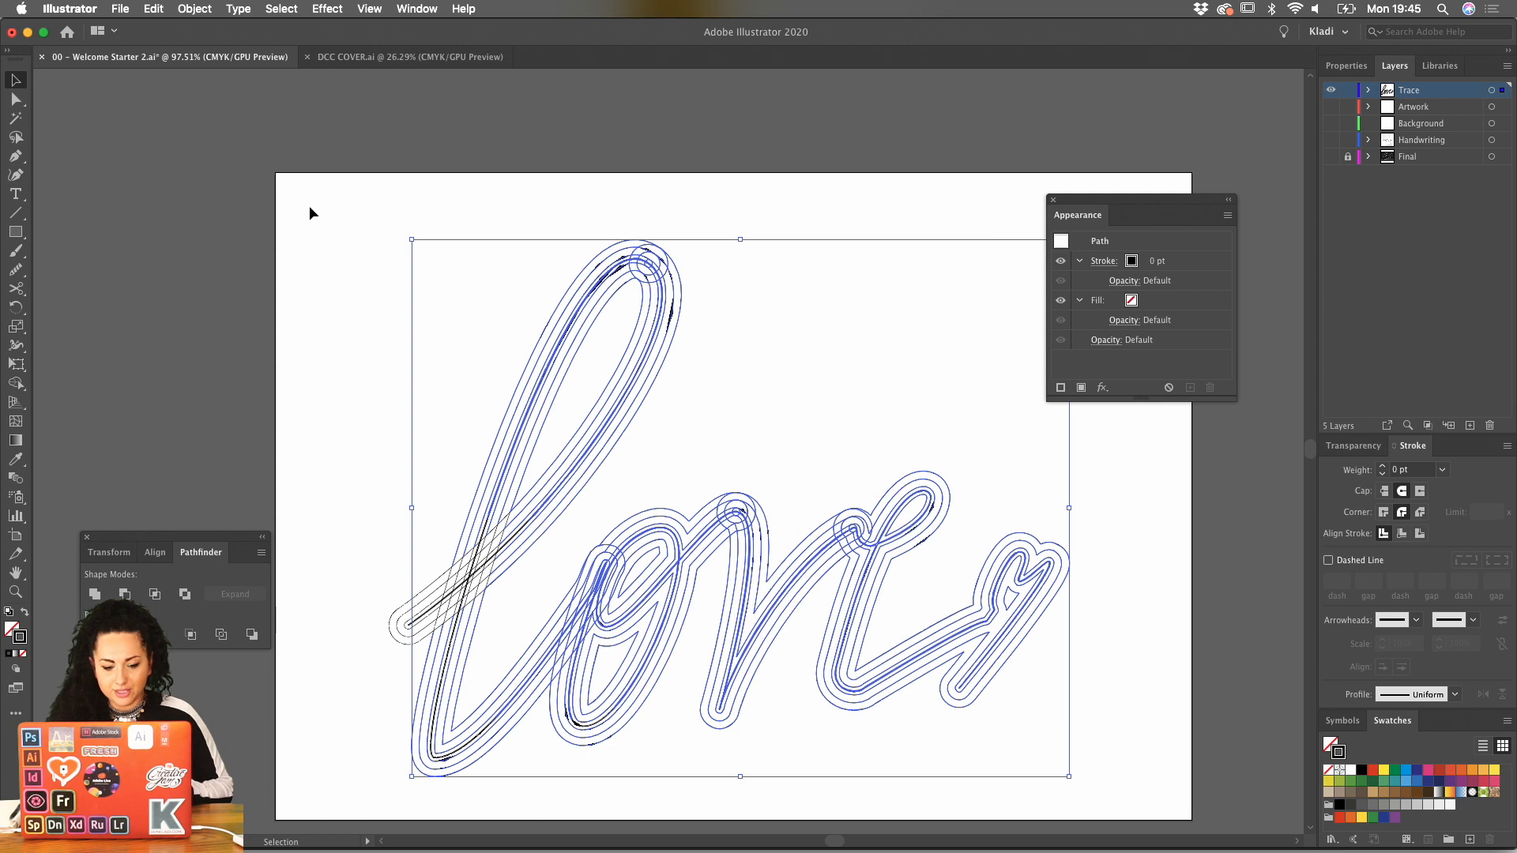
left_click_drag(310, 208, 1110, 753)
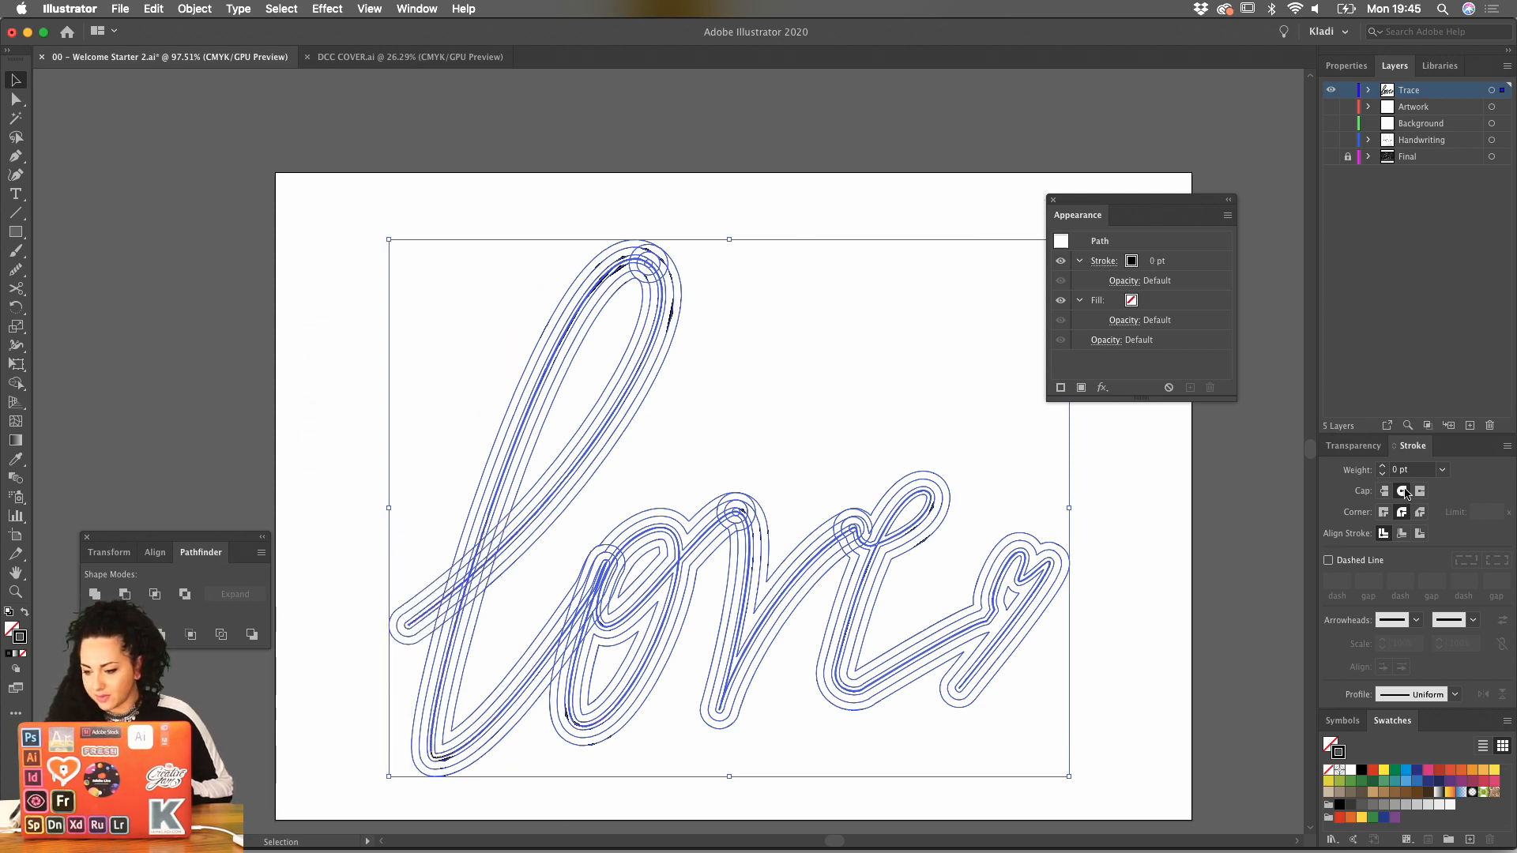
Set the stroke weight of the outlined lettering paths to 3 pt and deselect them.
left_click(1384, 467)
left_click(1383, 467)
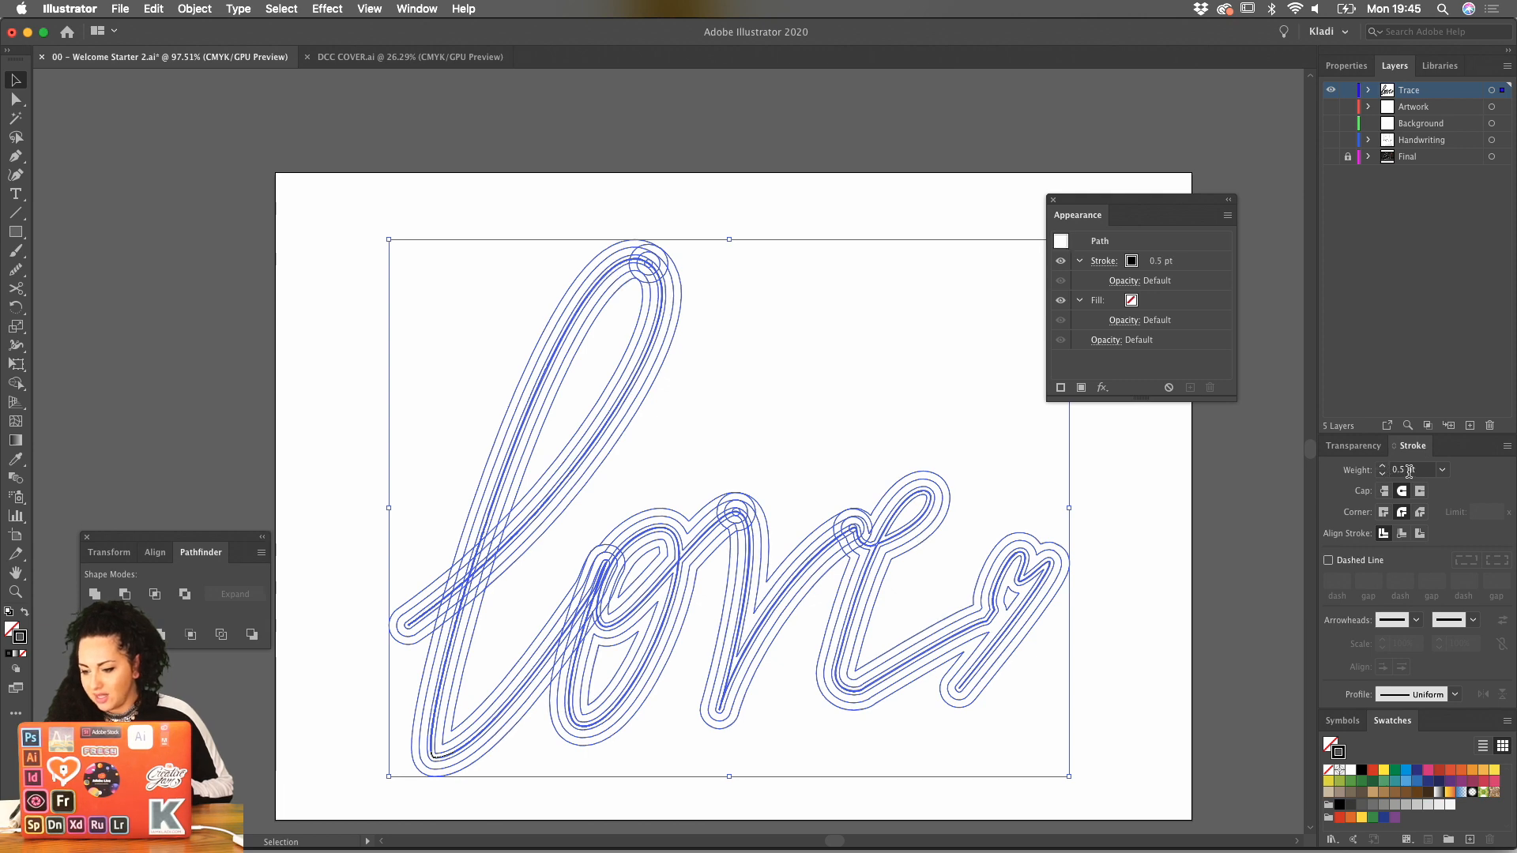
type("3")
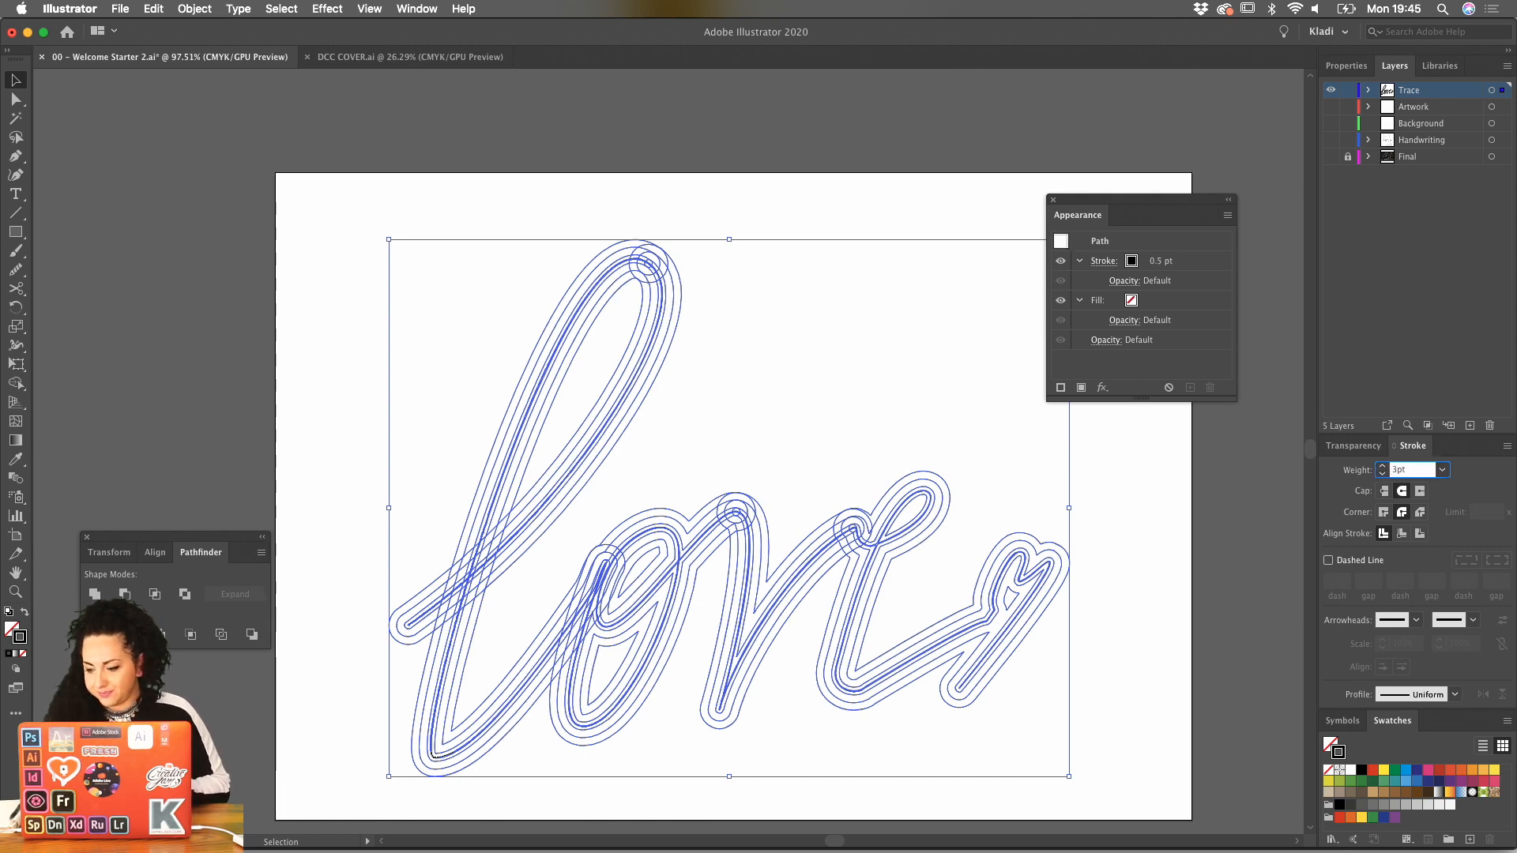
key("Return")
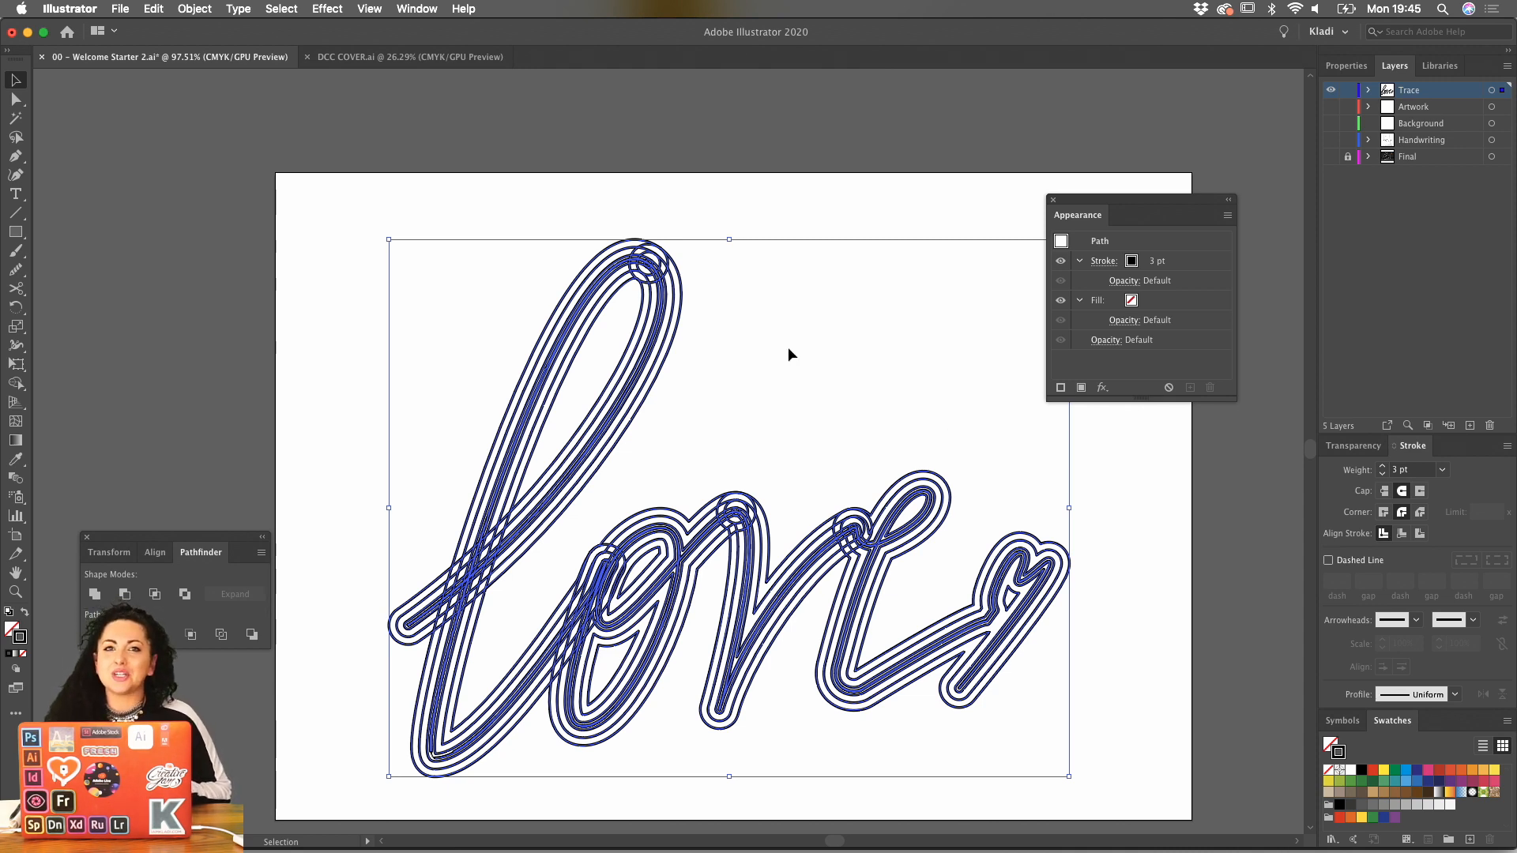
left_click(885, 333)
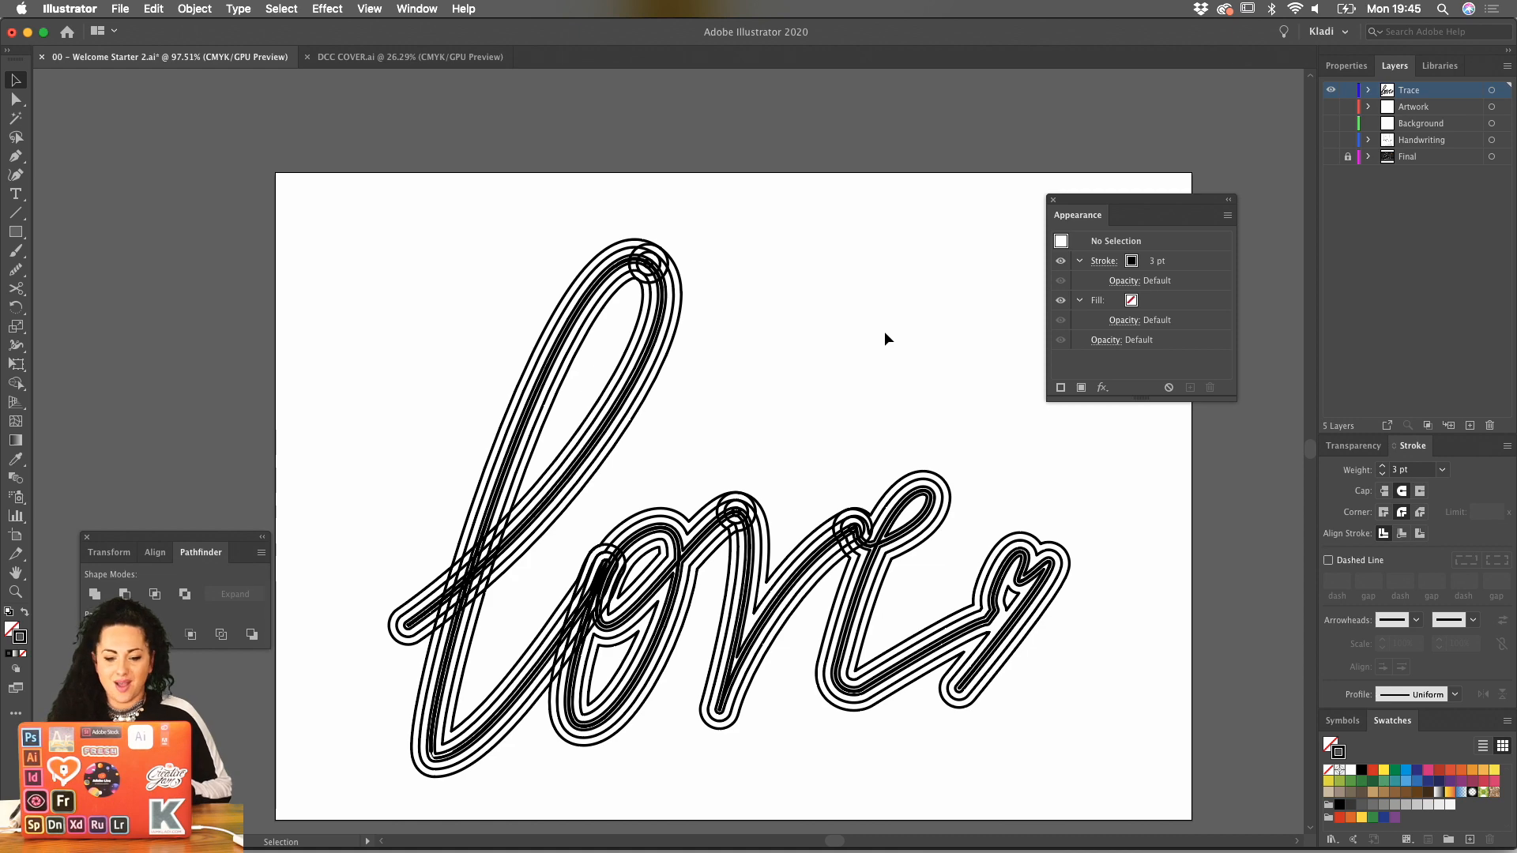
Try to delete the line segments crossing inside the overlapping circles at the top of the "l" loop.
scroll(790, 348, "up", 5)
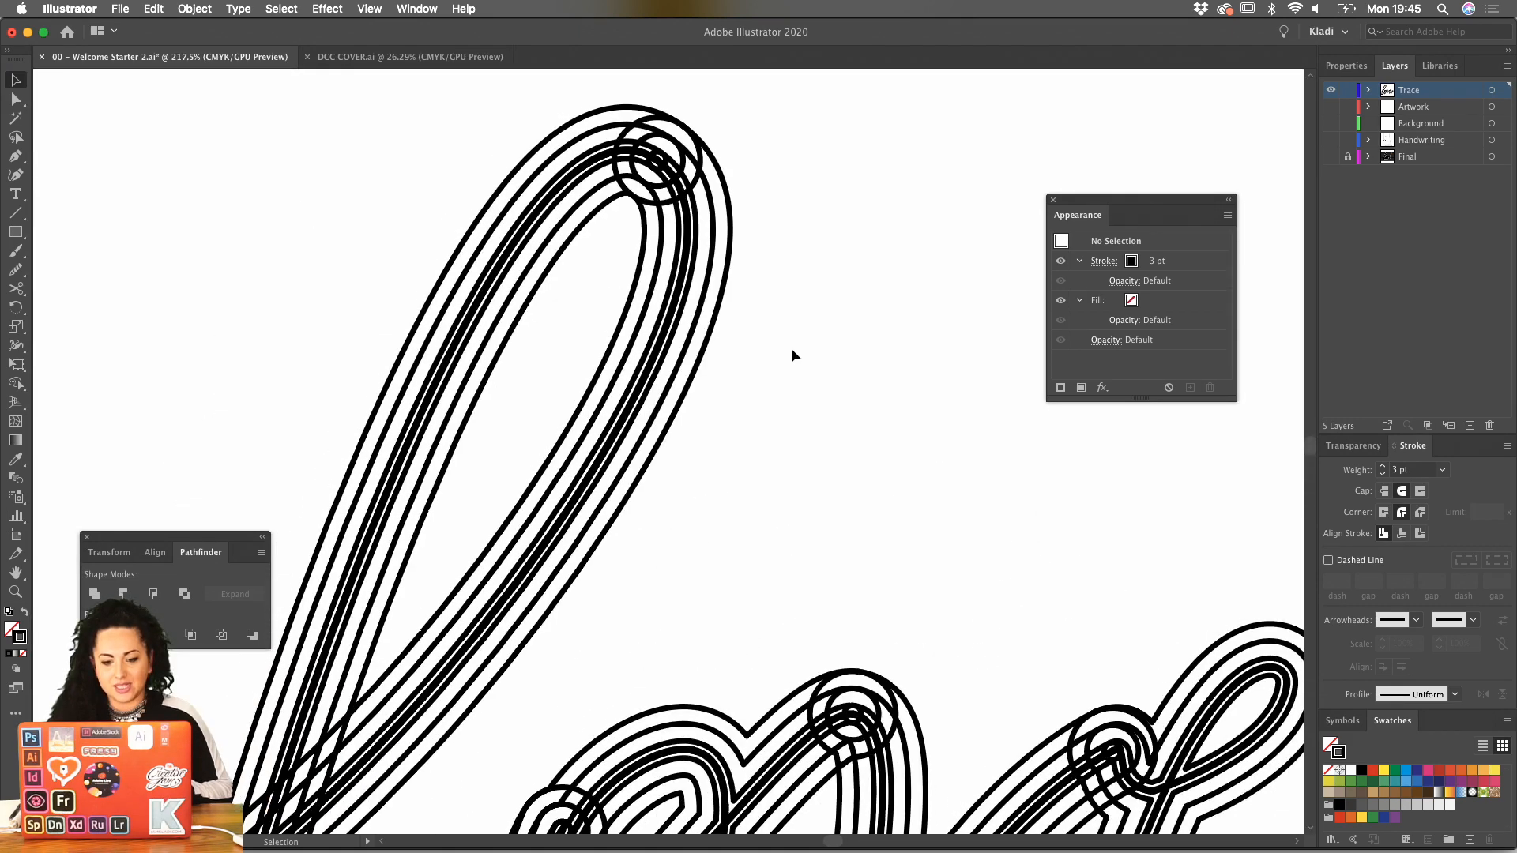
scroll(792, 355, "left", 3)
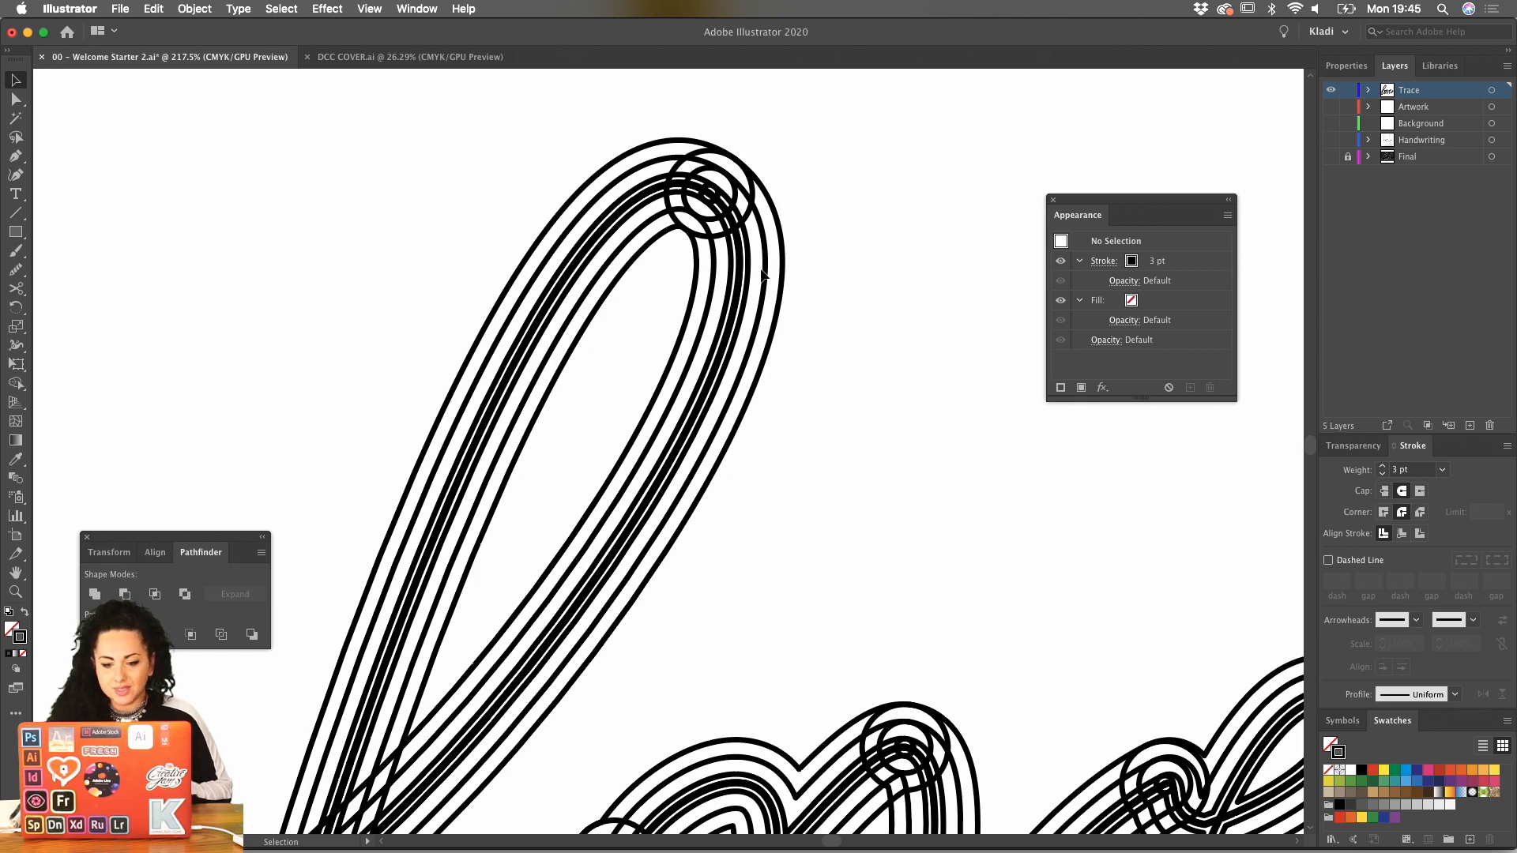
scroll(757, 262, "up", 4)
scroll(743, 169, "up", 2)
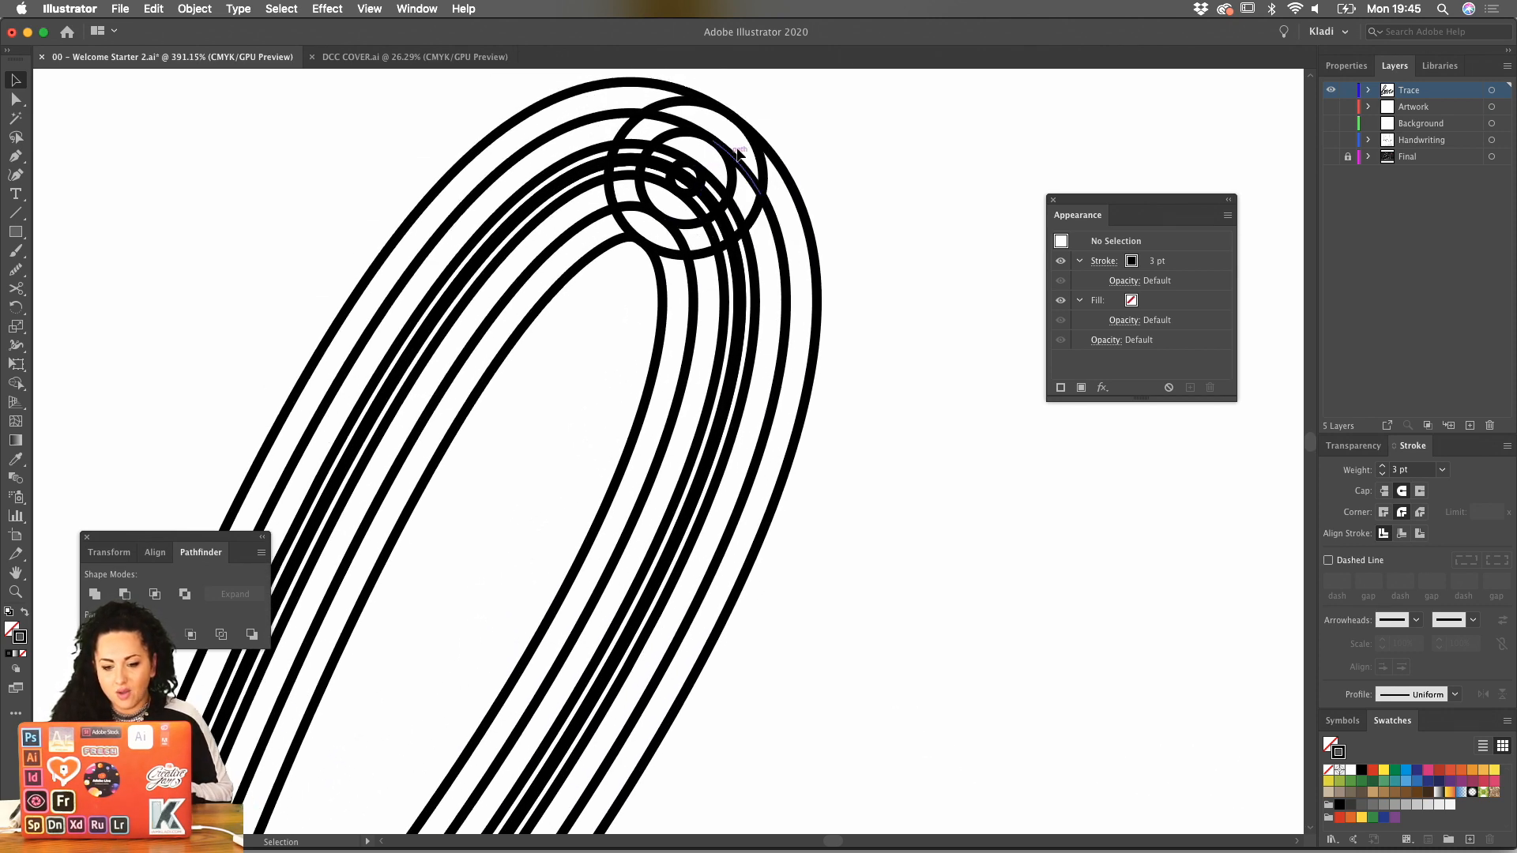
left_click(739, 199)
left_click(723, 229, "shift")
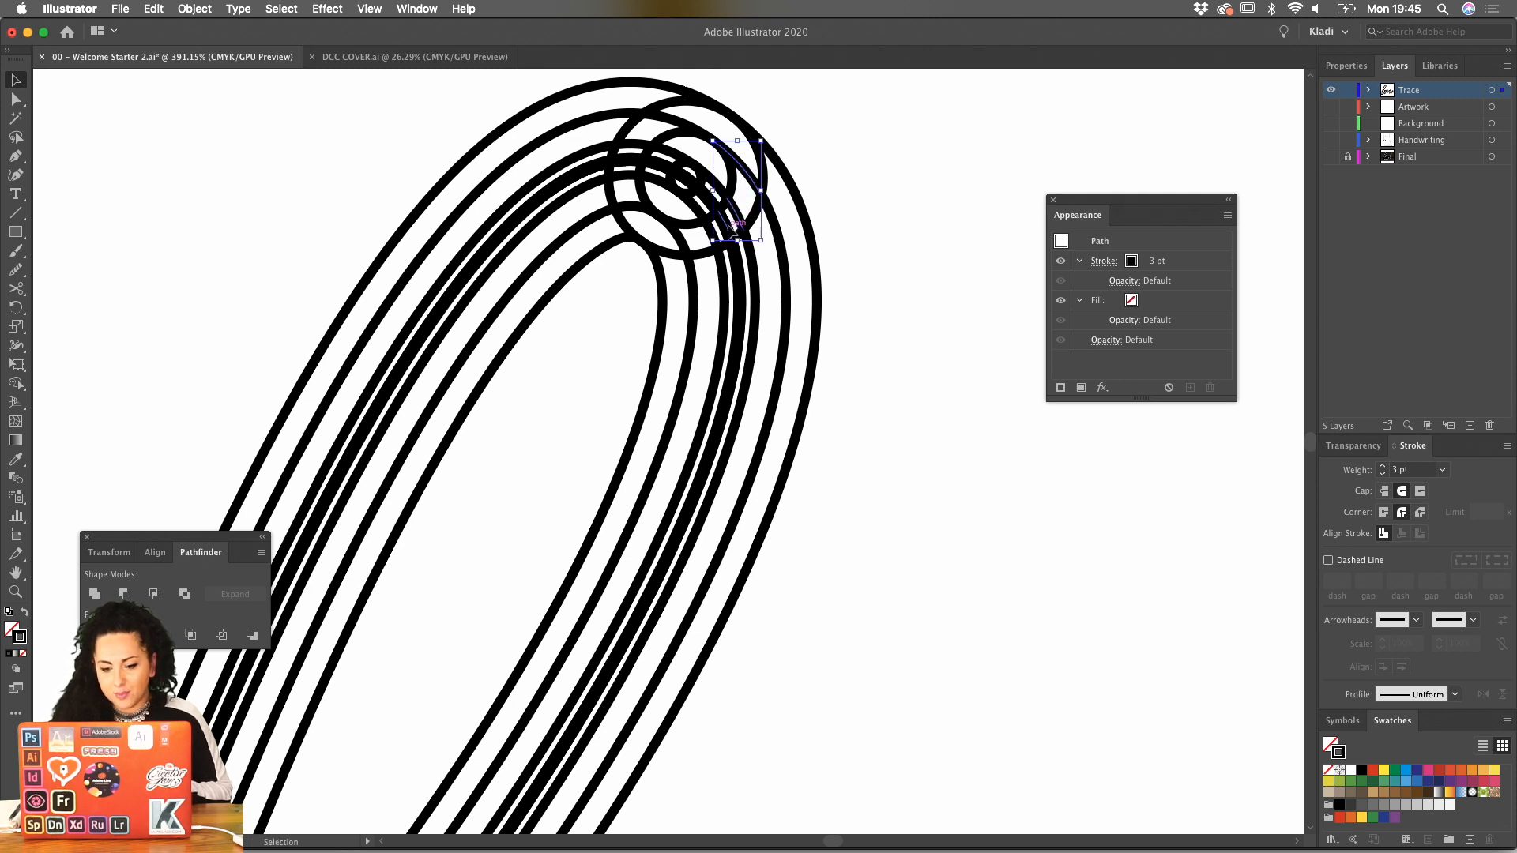
left_click(692, 247, "shift")
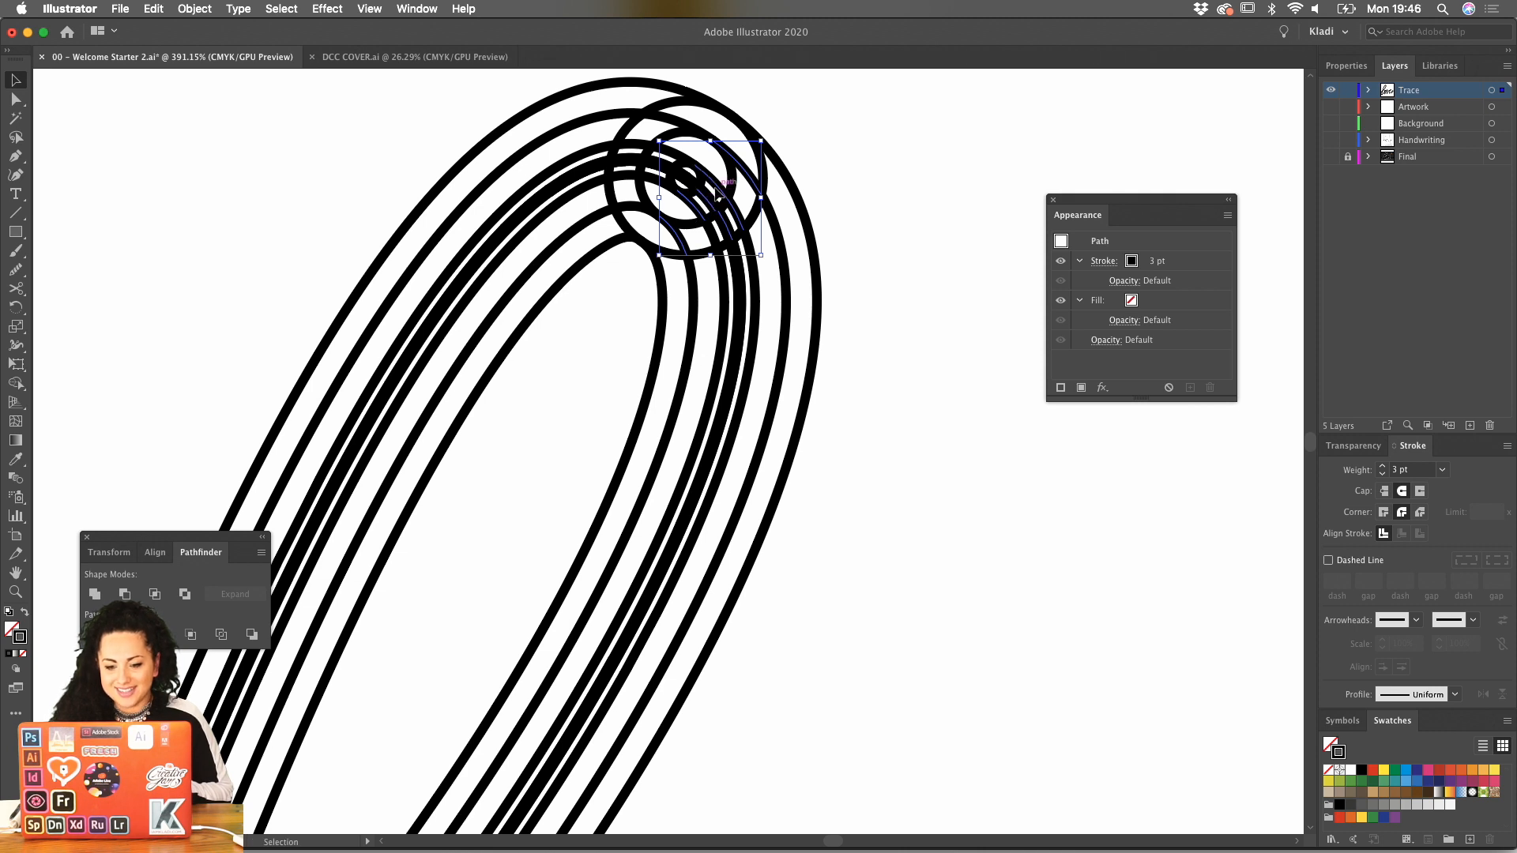
left_click(670, 167, "shift")
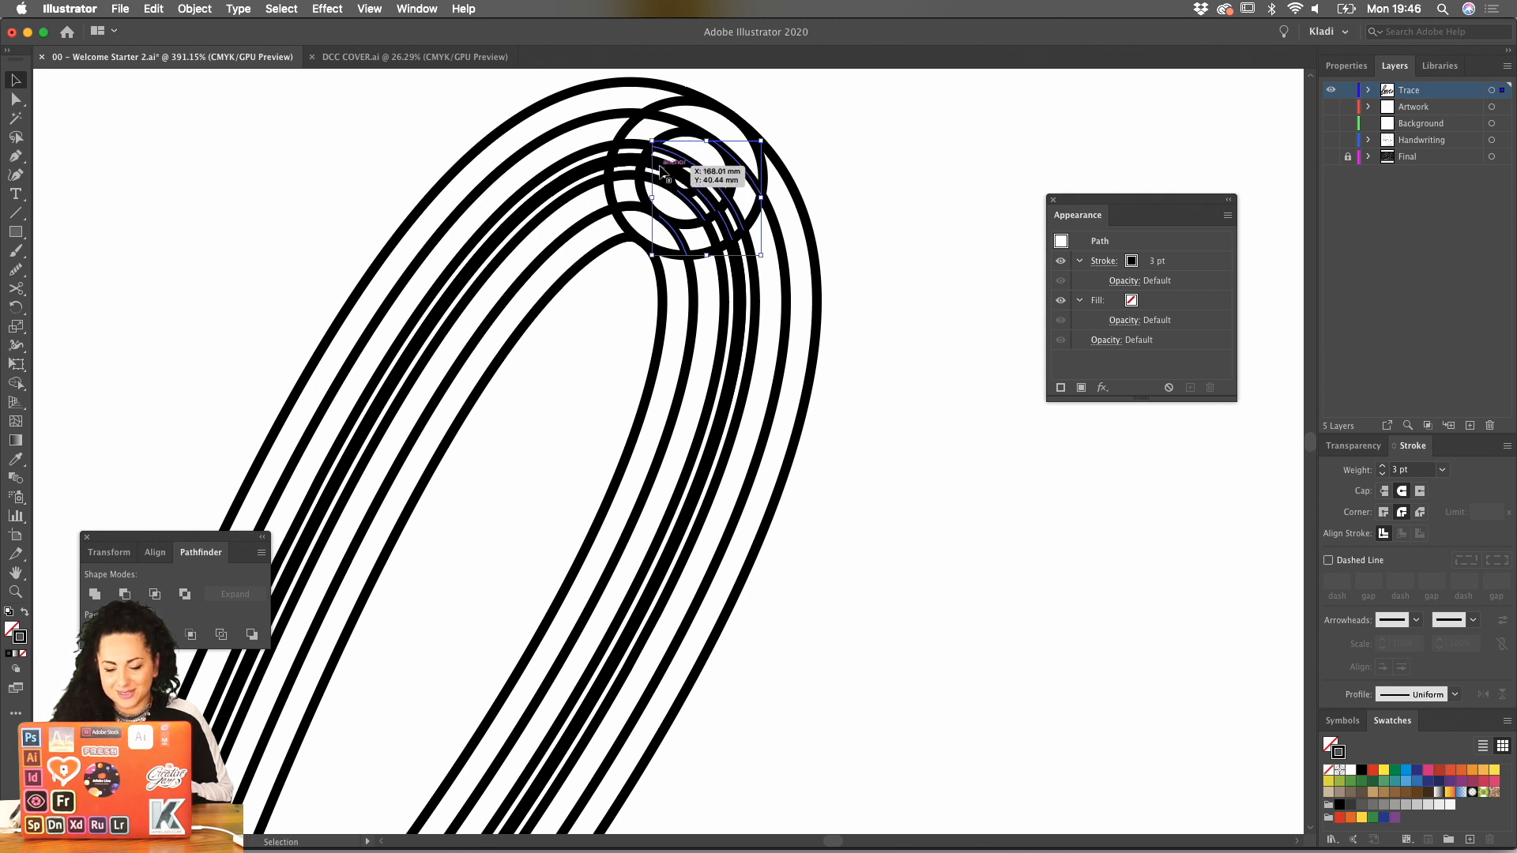
key("Delete")
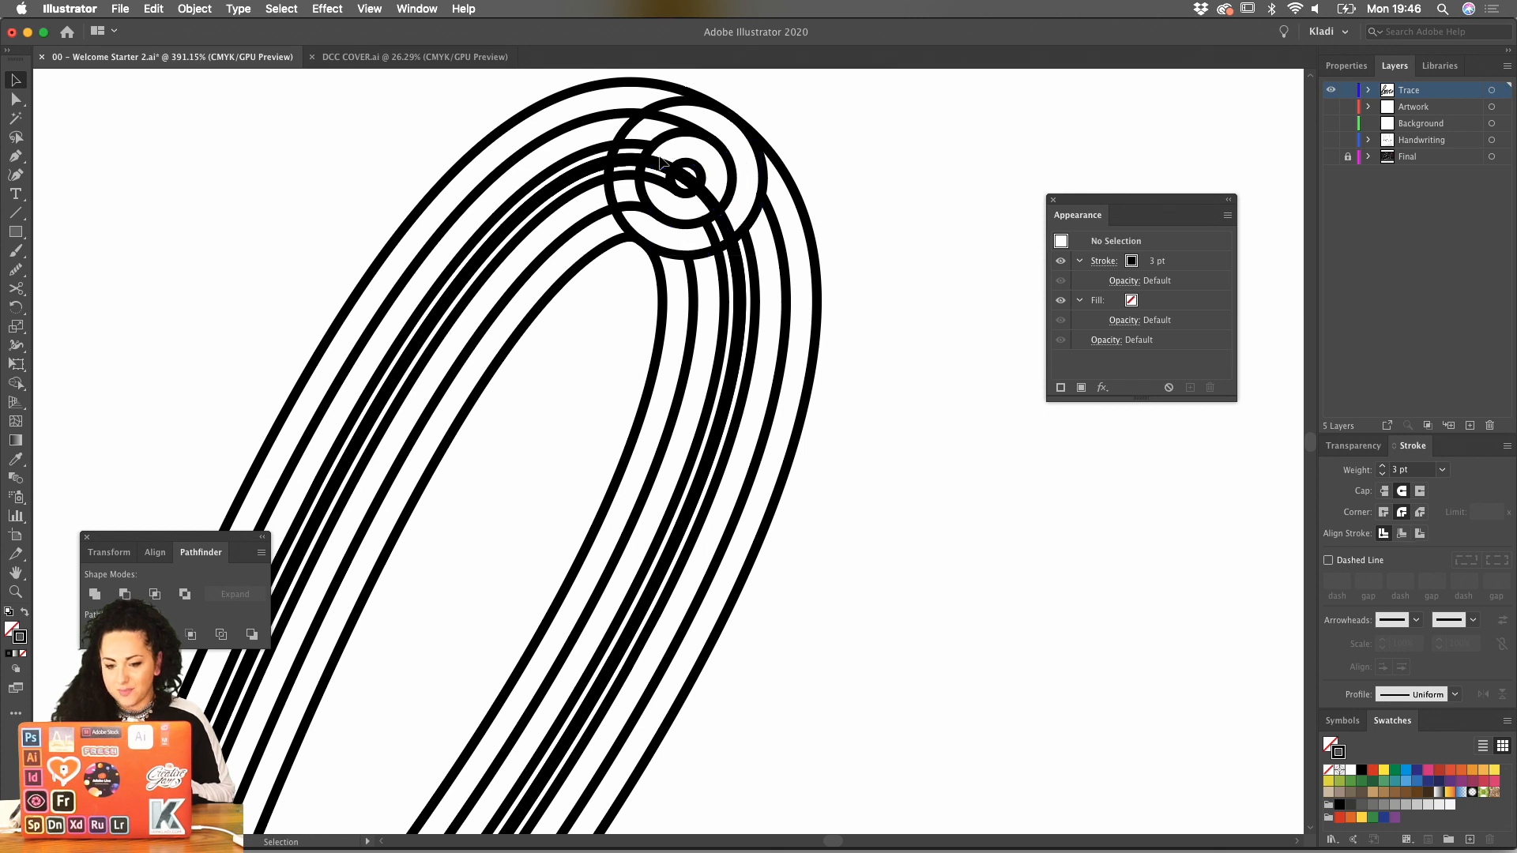
Try removing the middle circle's right arc, restore it, and delete the short center-line segments just below it.
left_click_drag(708, 189, 735, 207)
key("Delete")
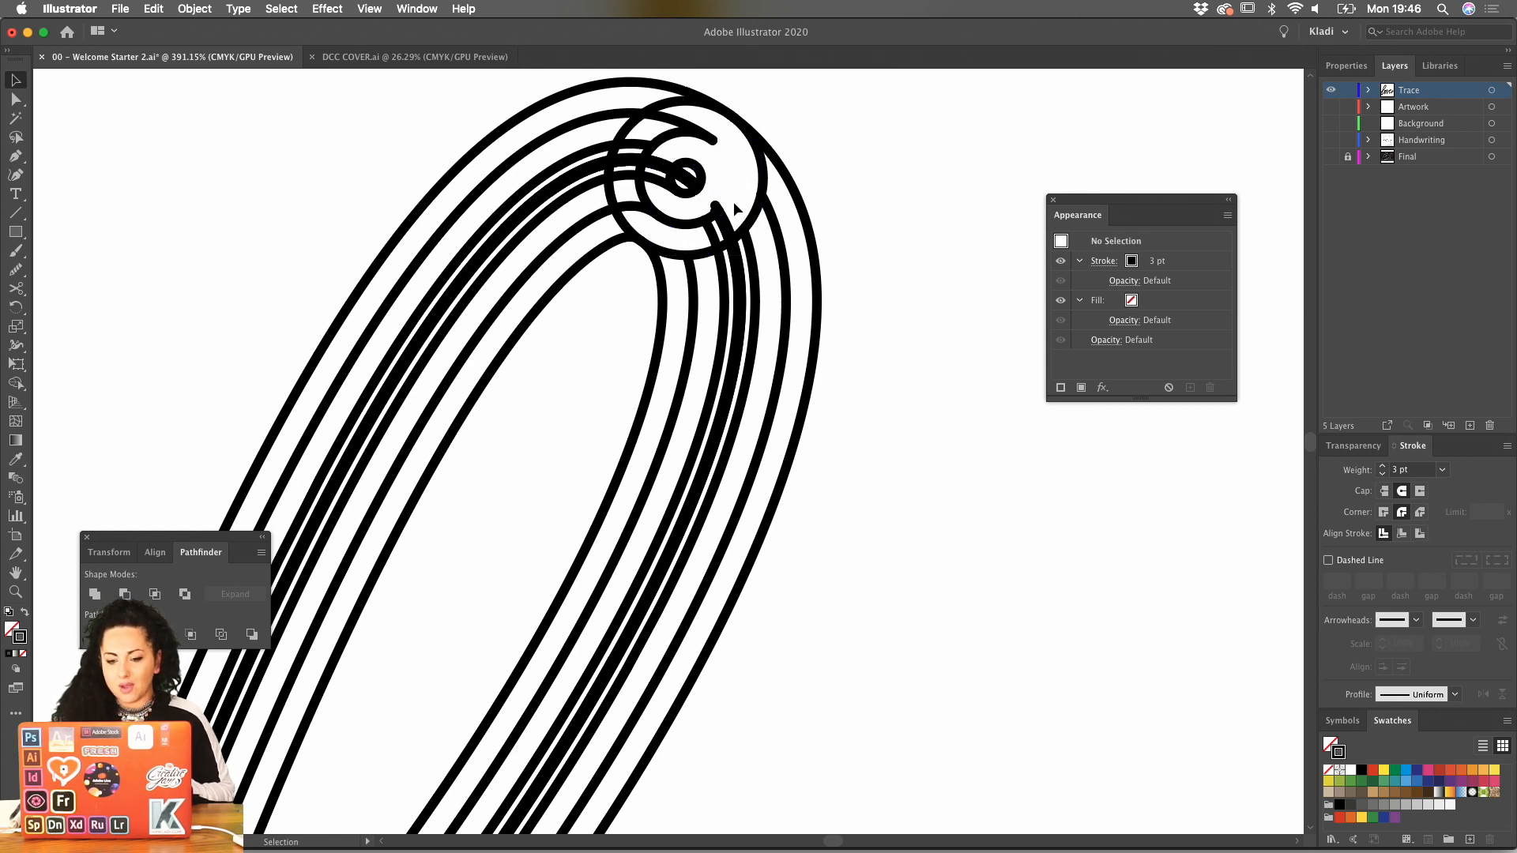
key("ctrl+z")
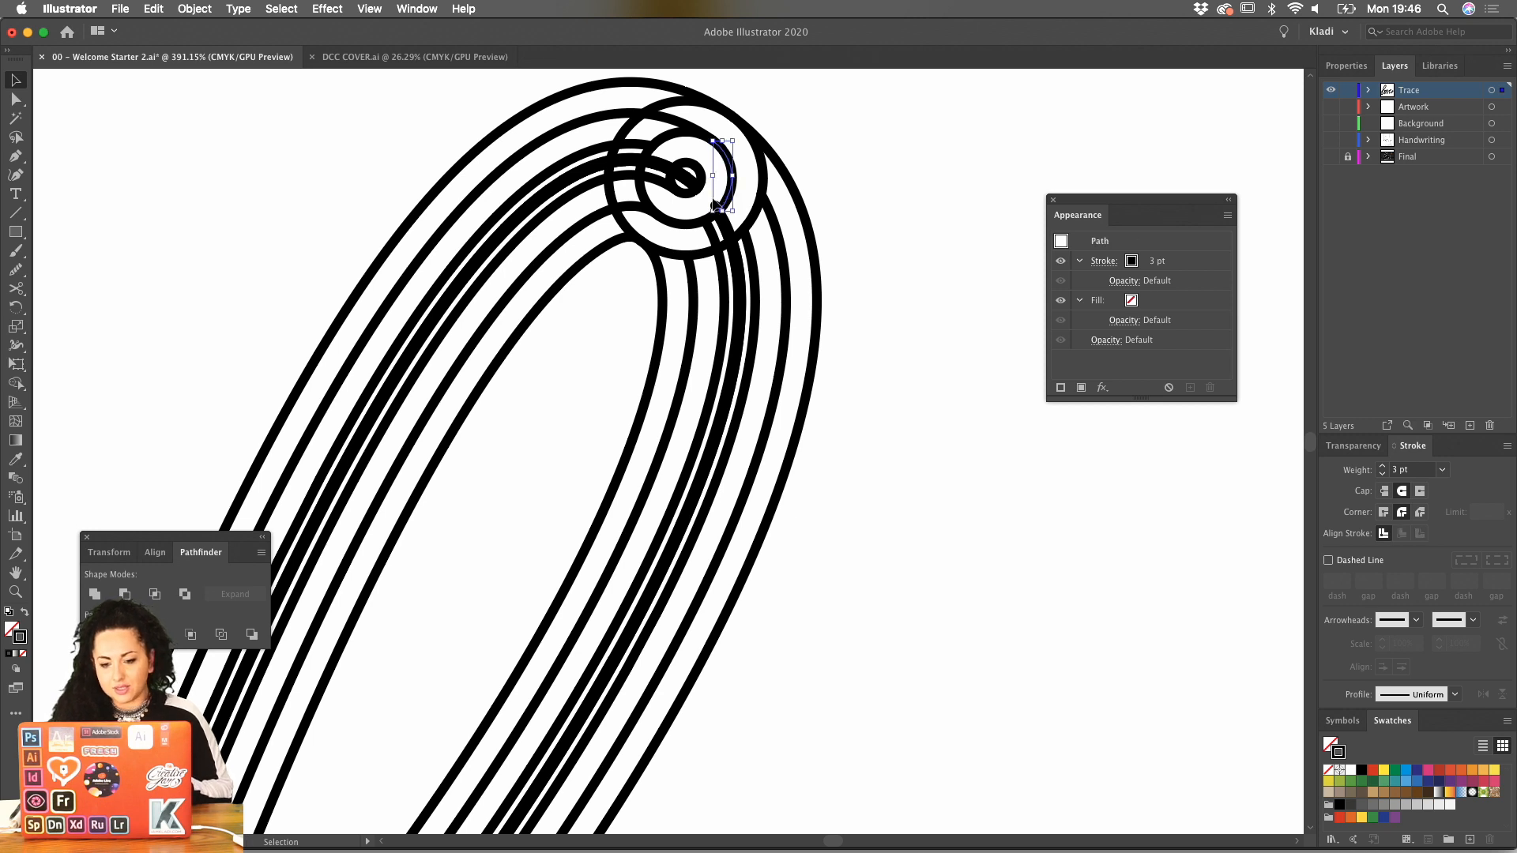
left_click(727, 227)
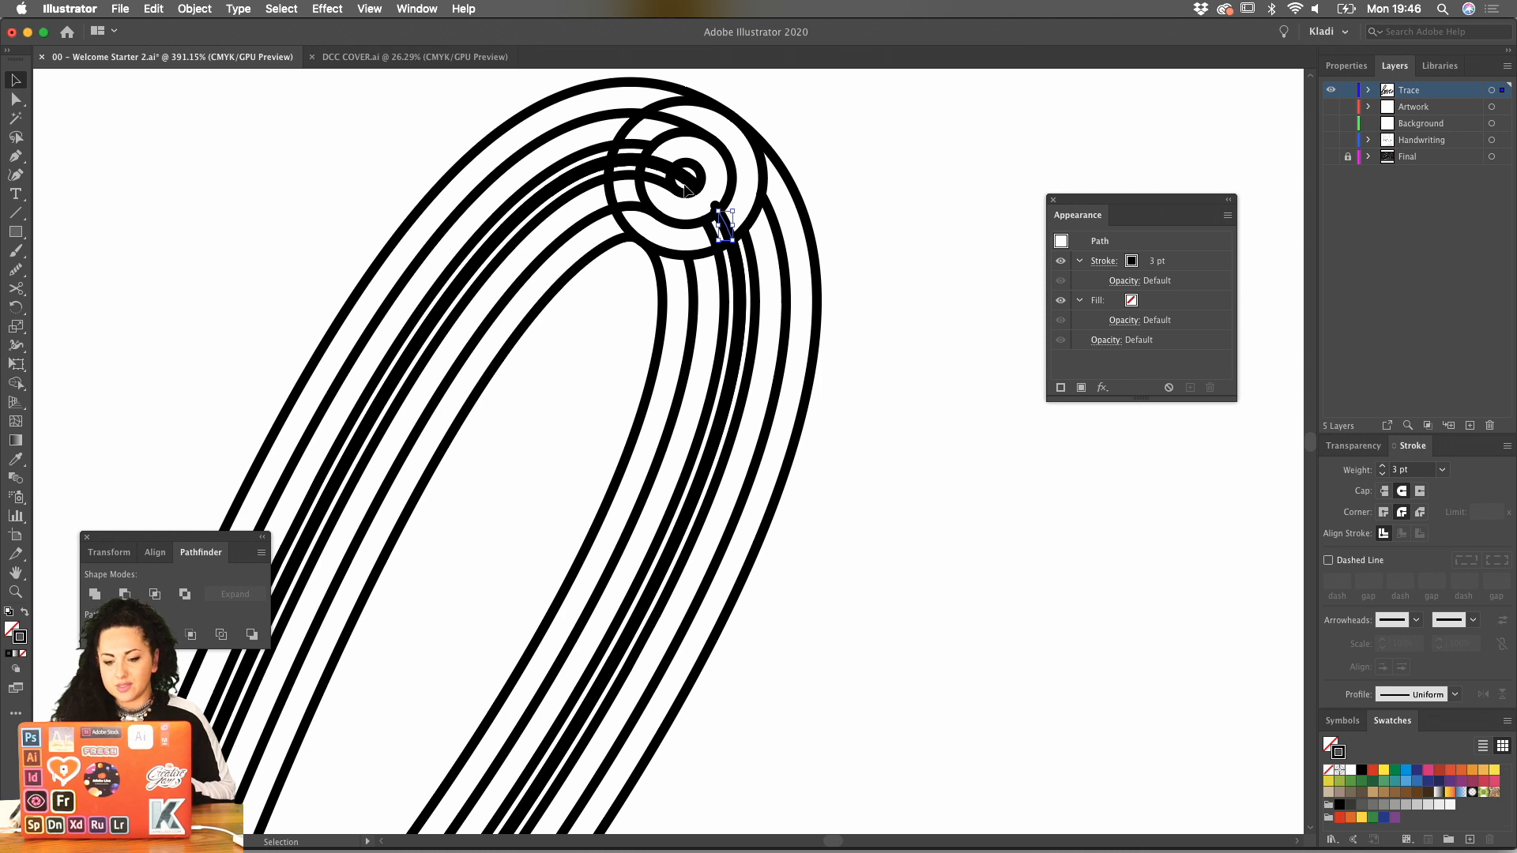
key("Delete")
key("ctrl+z")
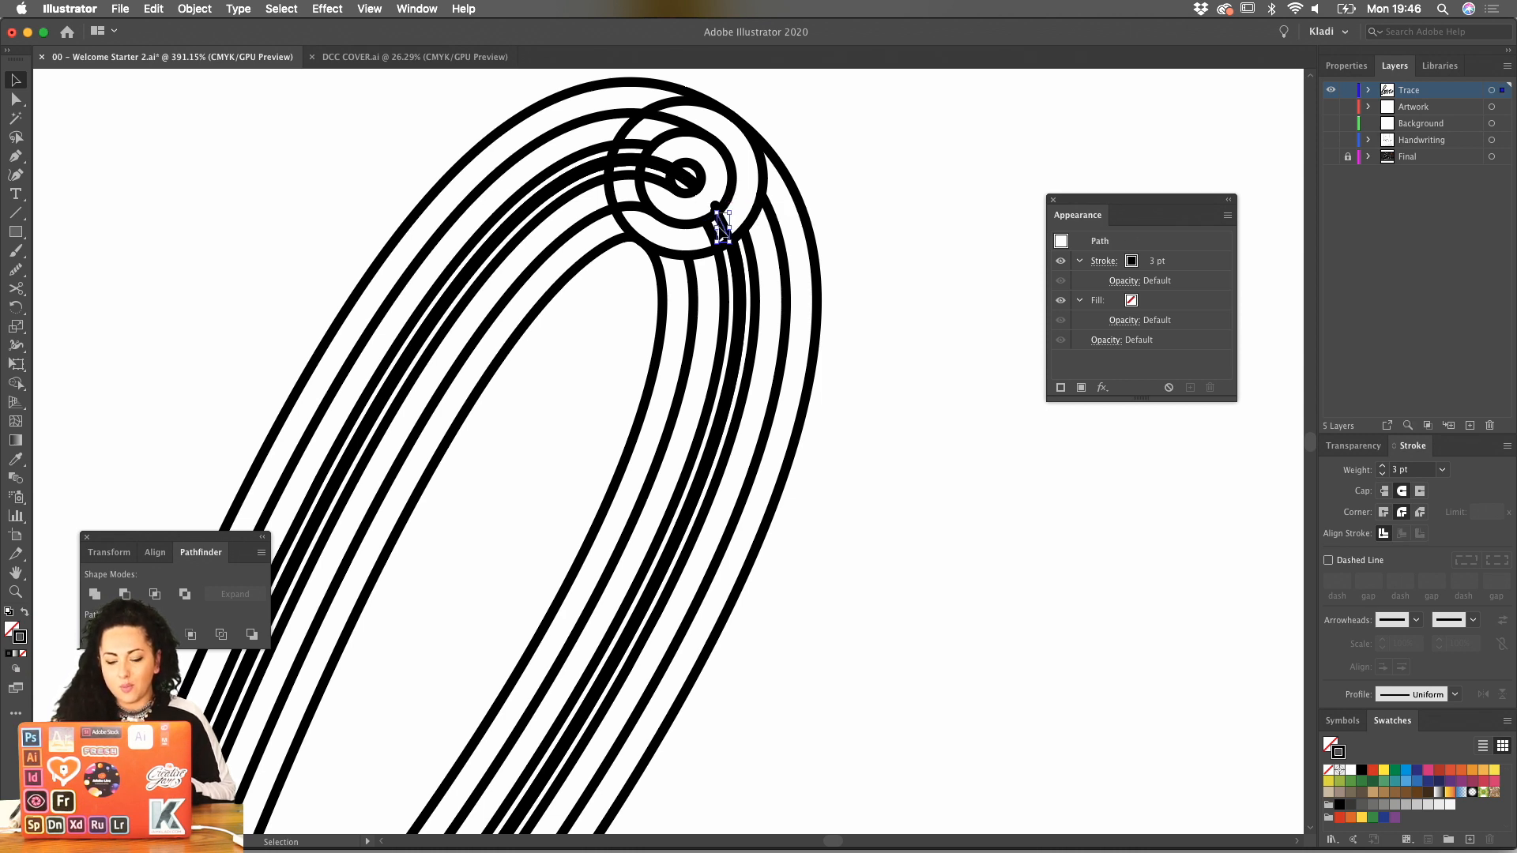
key("Delete")
key("ctrl+z")
key("Delete")
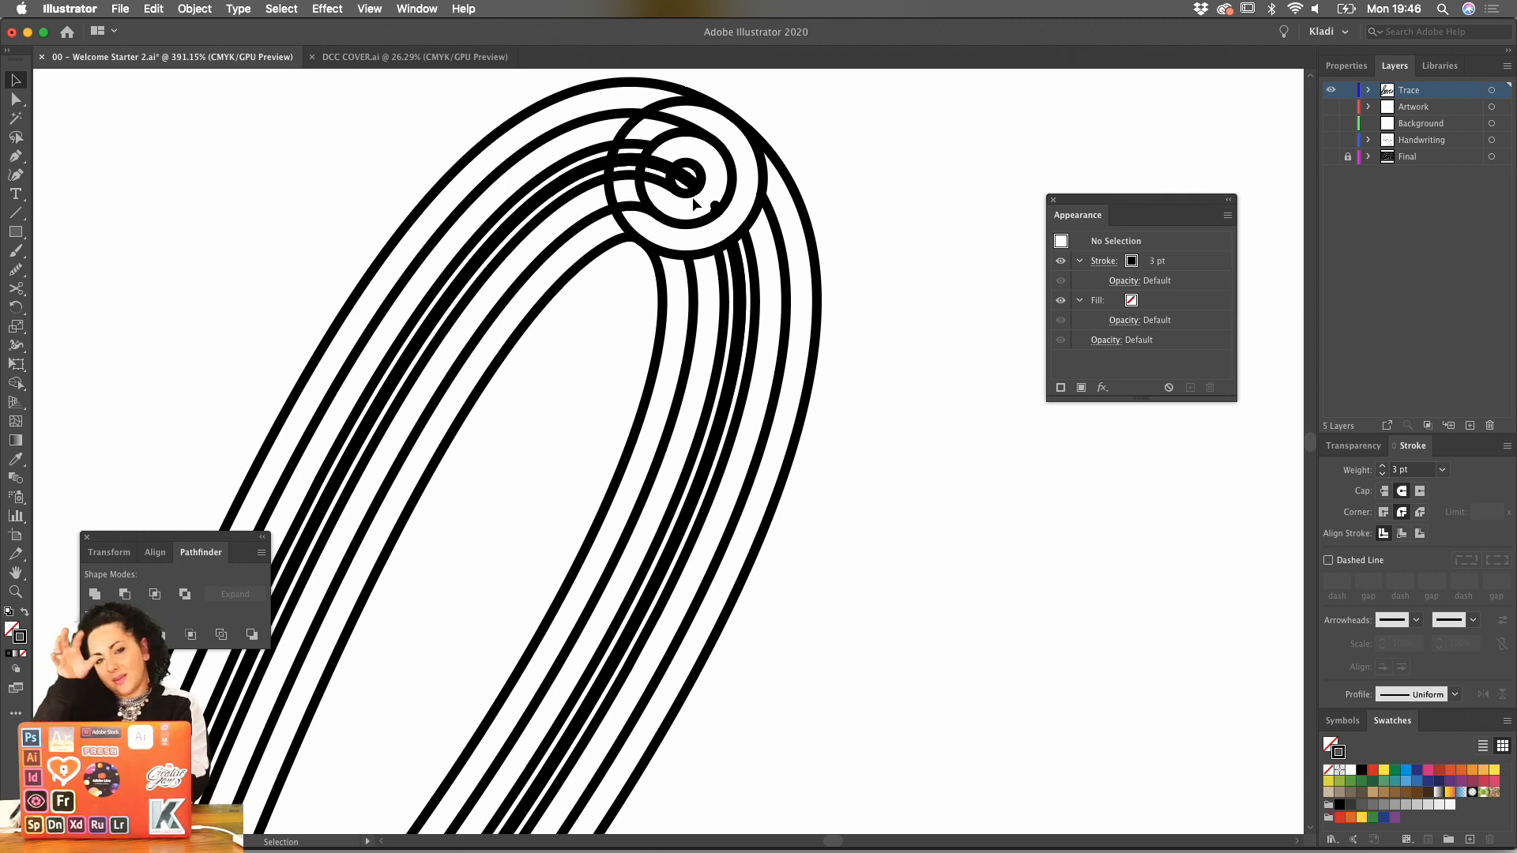
Try deleting the middle circle's upper arc, and undo the deletions made at the top of the "l".
left_click(676, 139)
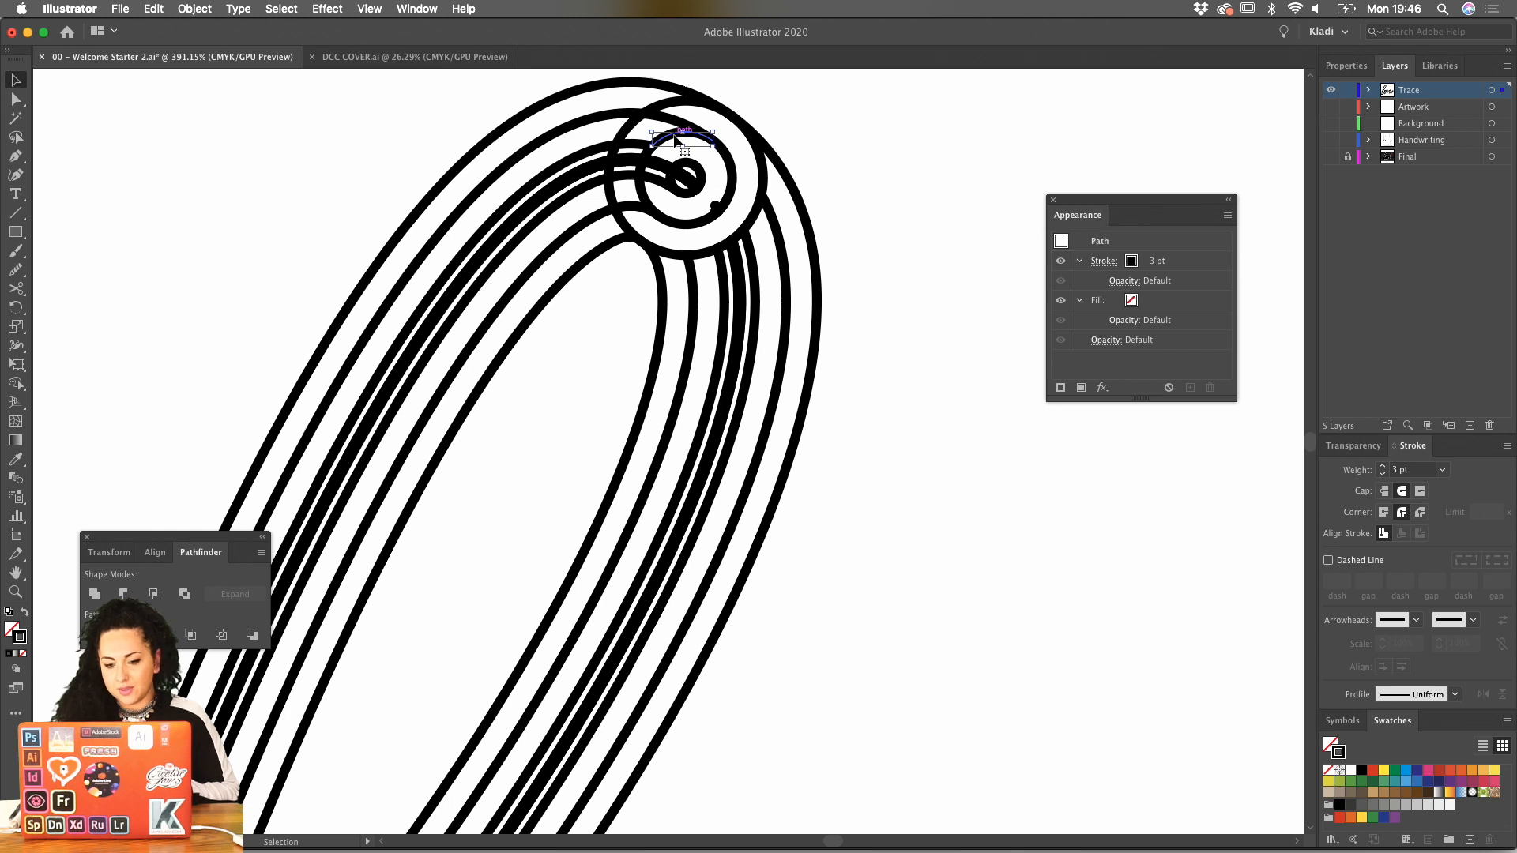
key("Delete")
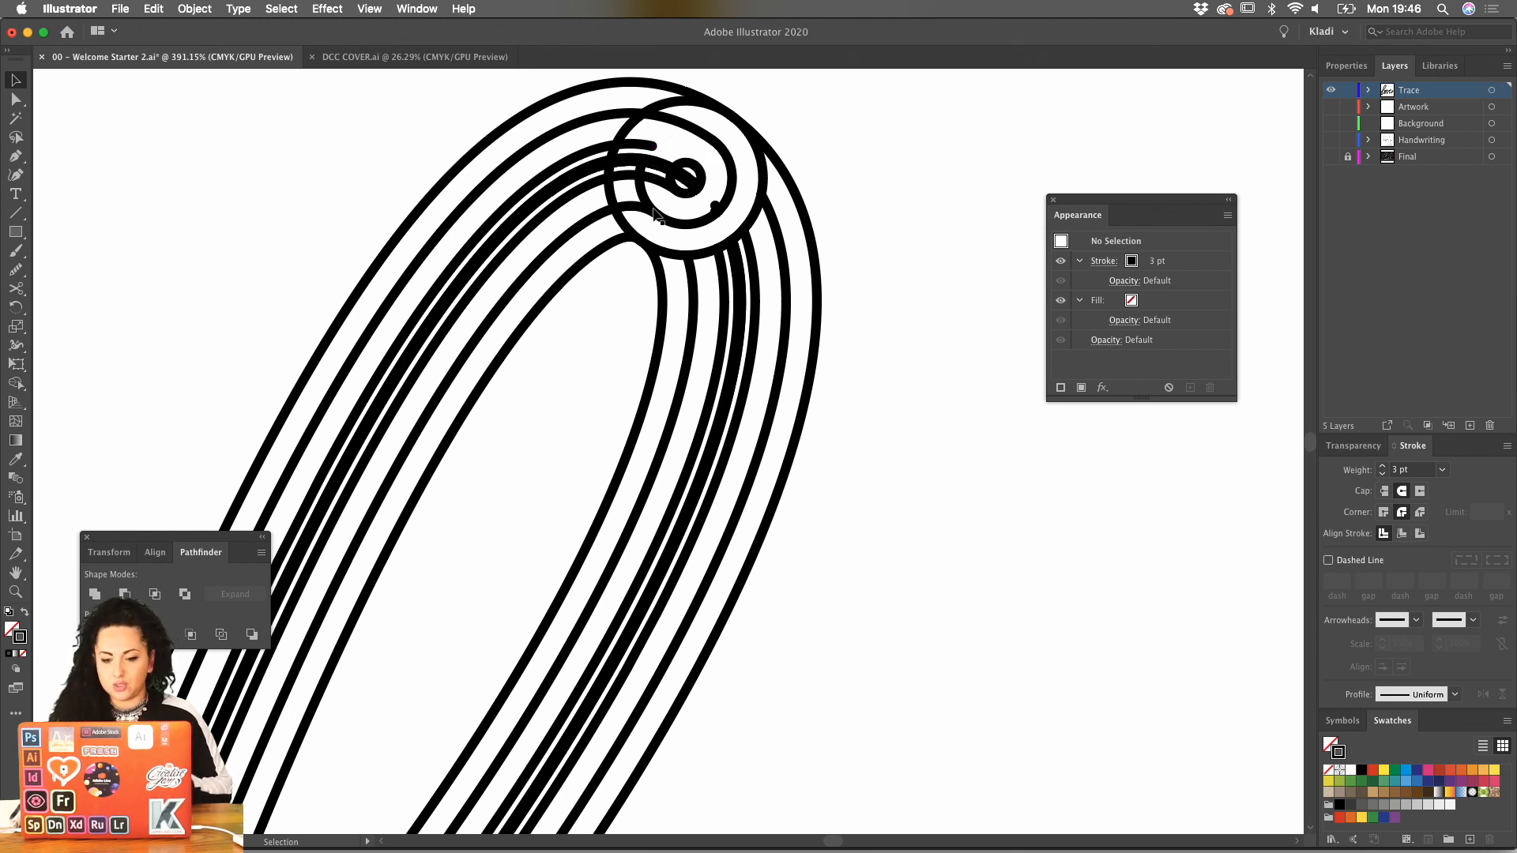
key("super+z")
key("super+z")
key("super+z")
key("super+z")
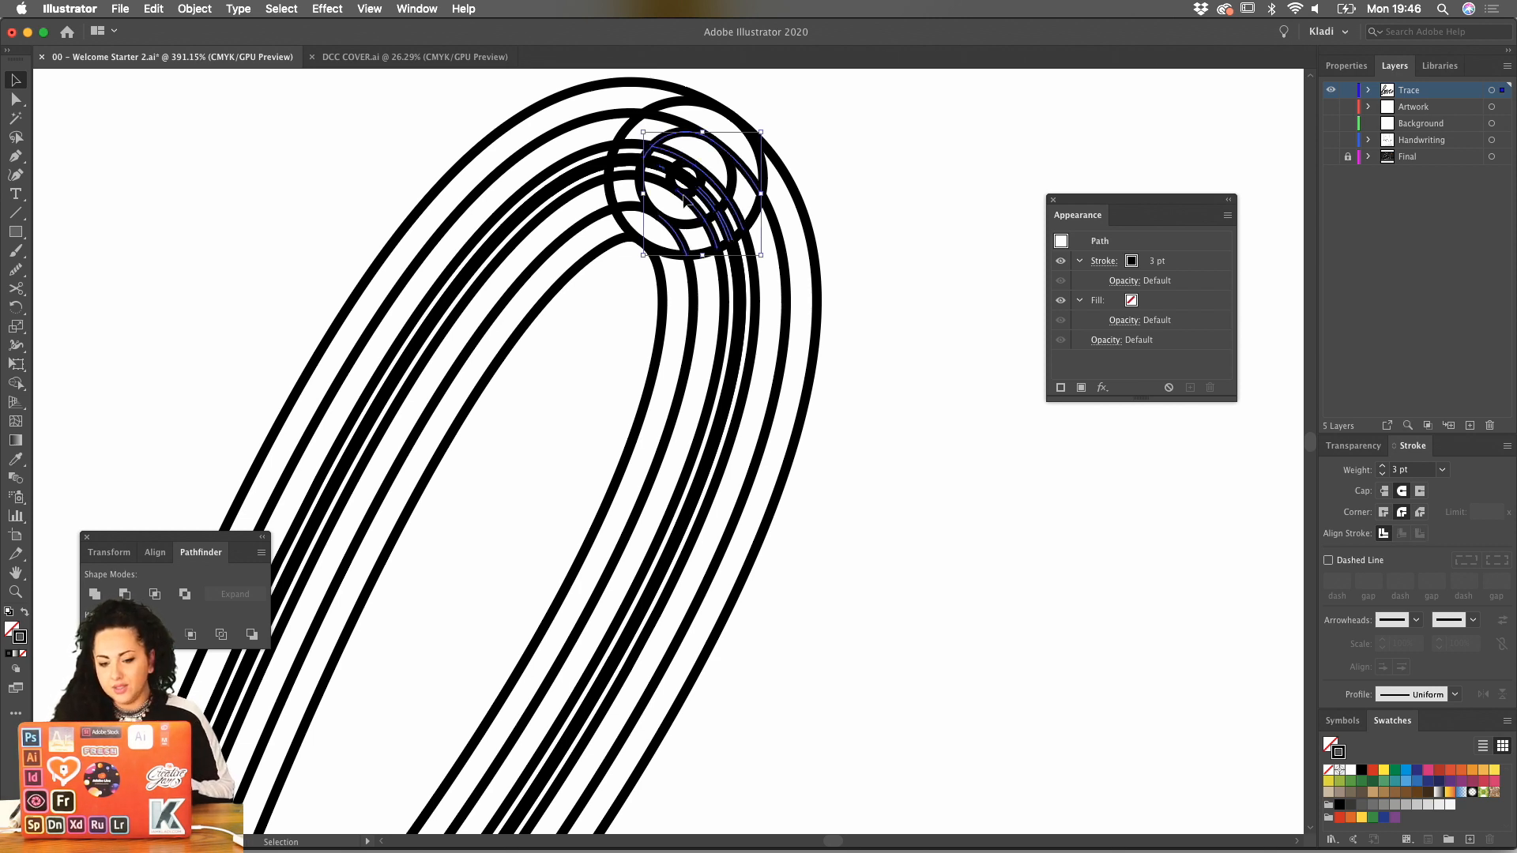
Delete the outer circle's upper and left arcs and the middle circle's top arc where the "l" strokes overlap.
left_click(875, 135)
scroll(738, 171, "up", 2)
scroll(738, 170, "up", 1)
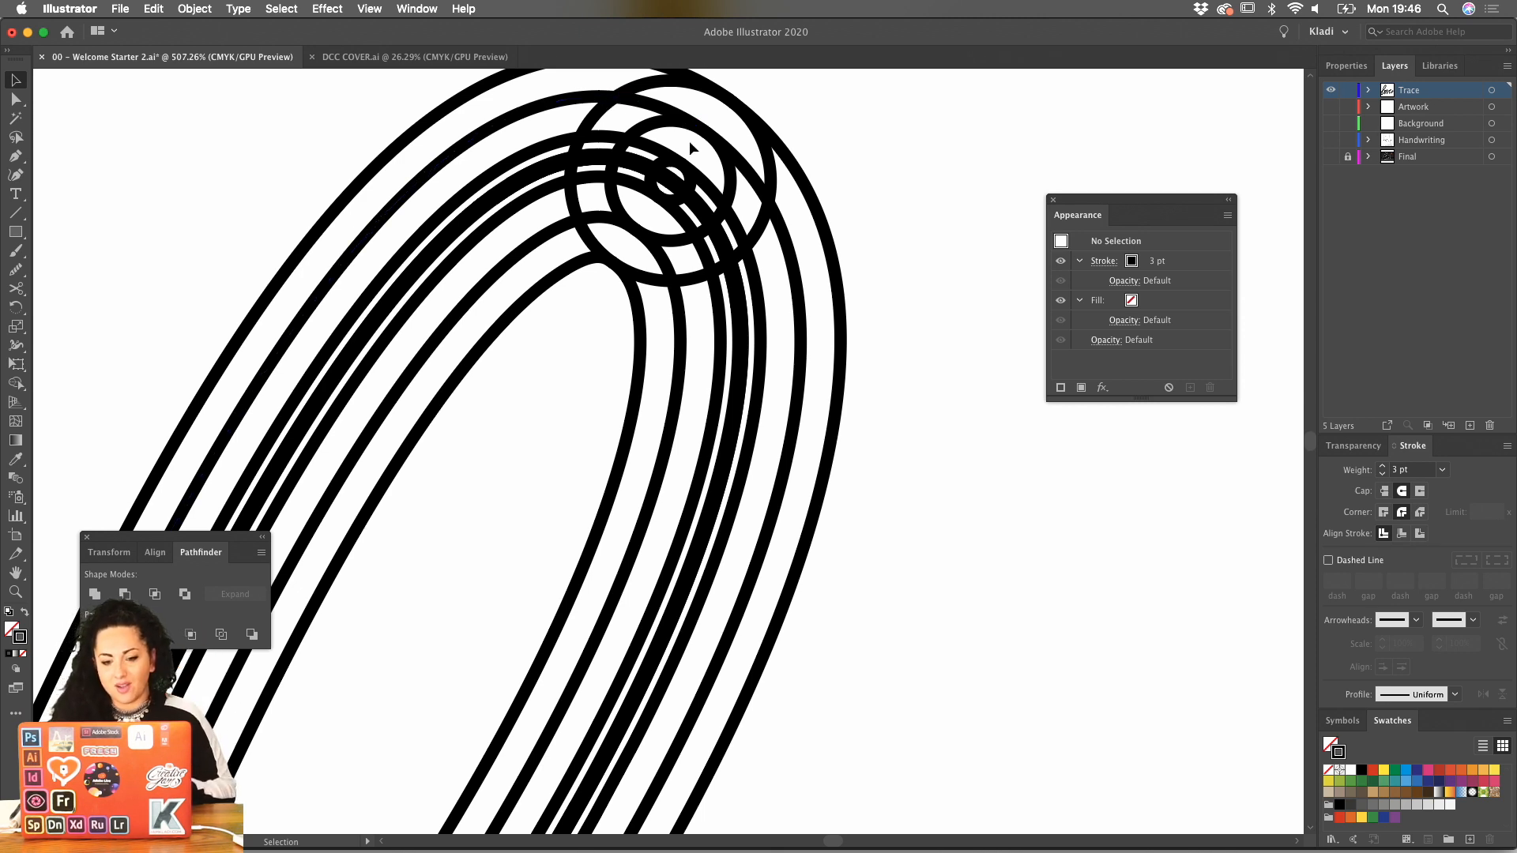
left_click(642, 90)
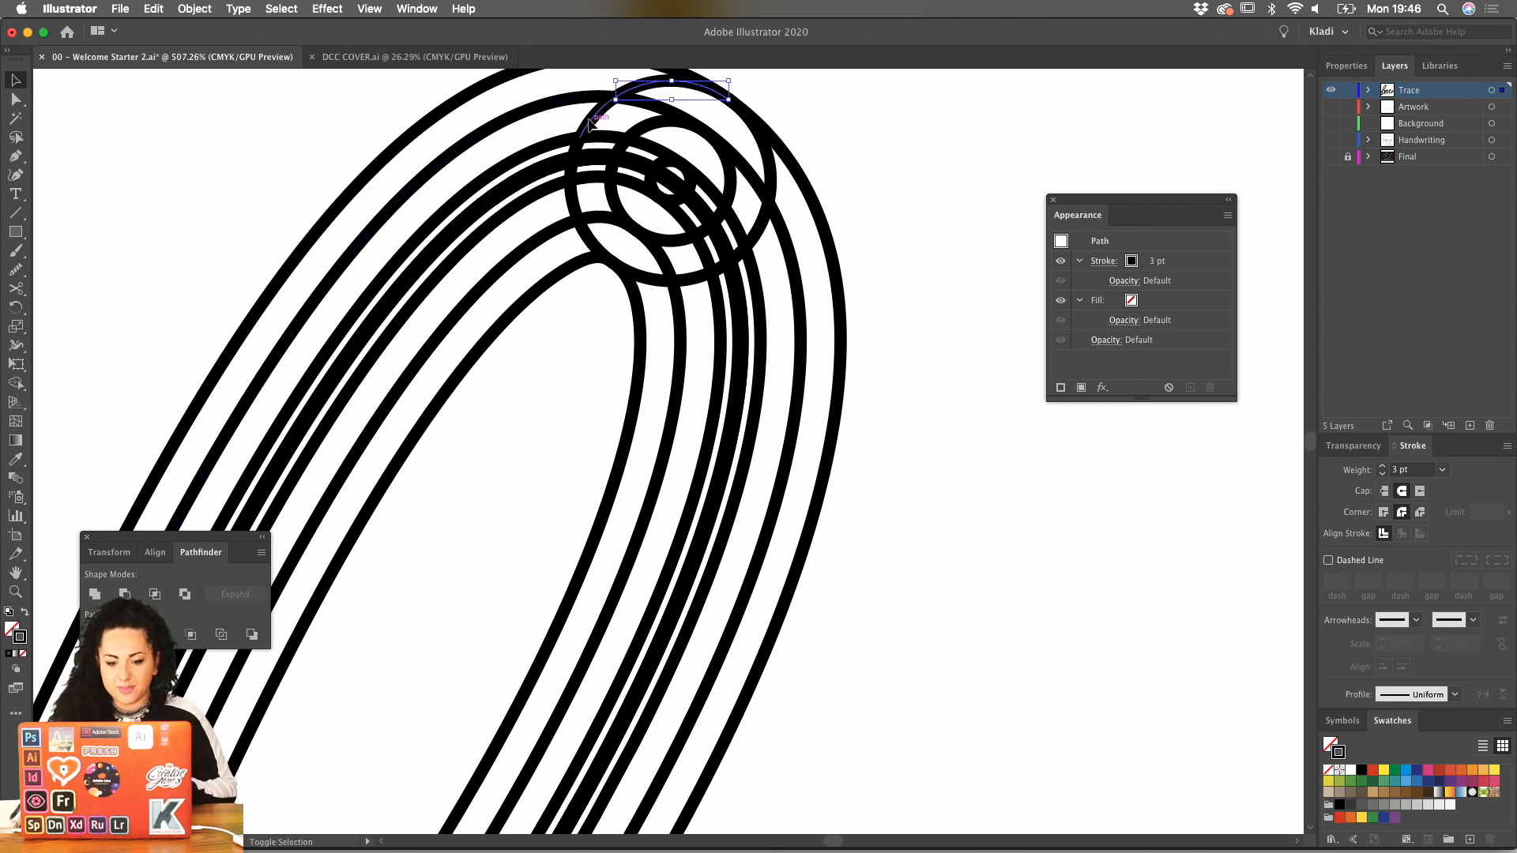
left_click(583, 111, "shift")
left_click(577, 192, "shift")
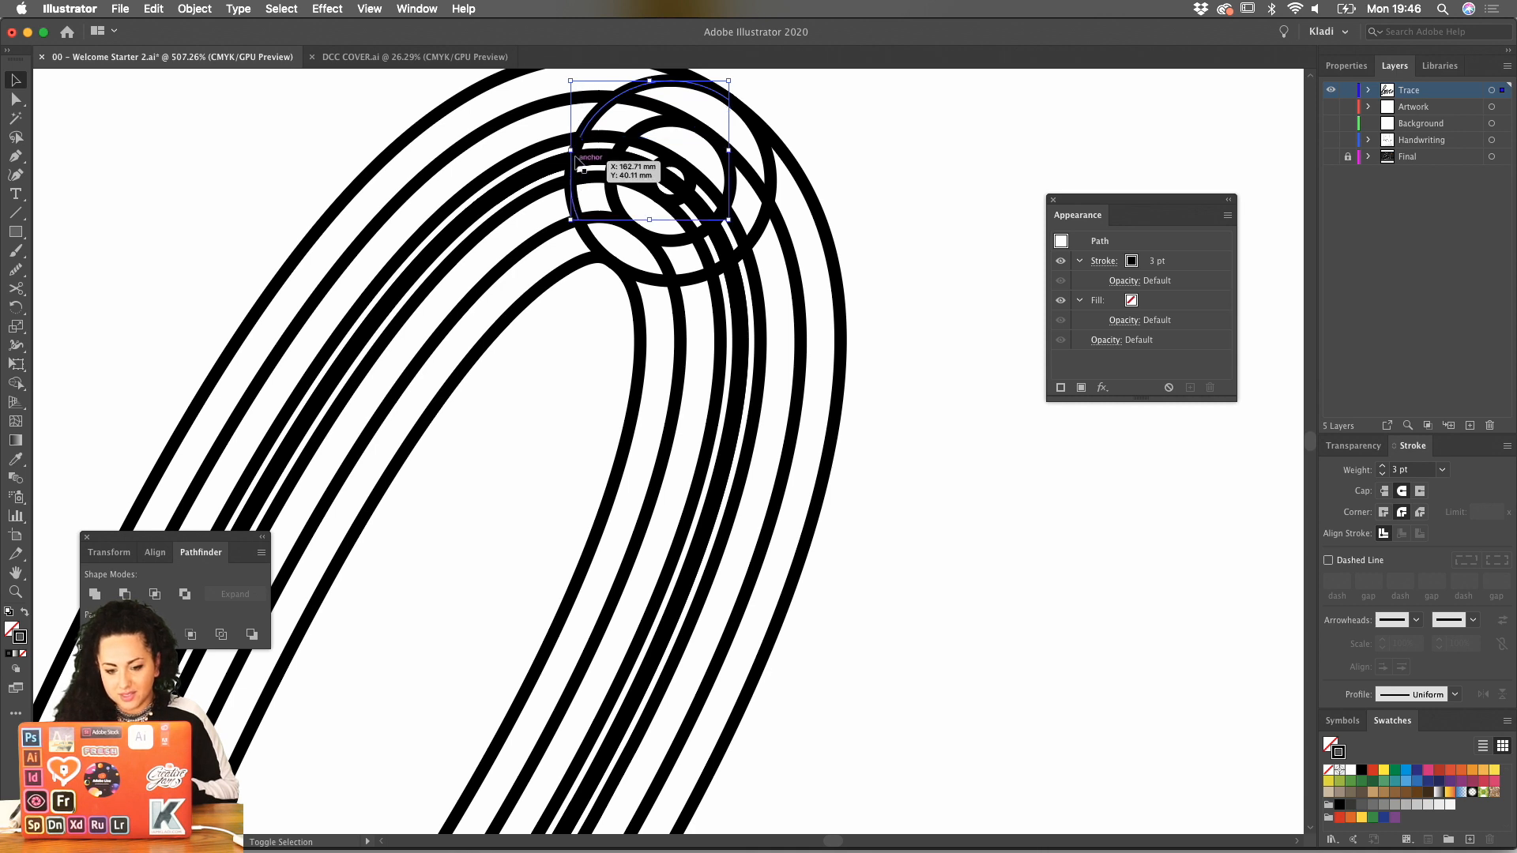
left_click(589, 241)
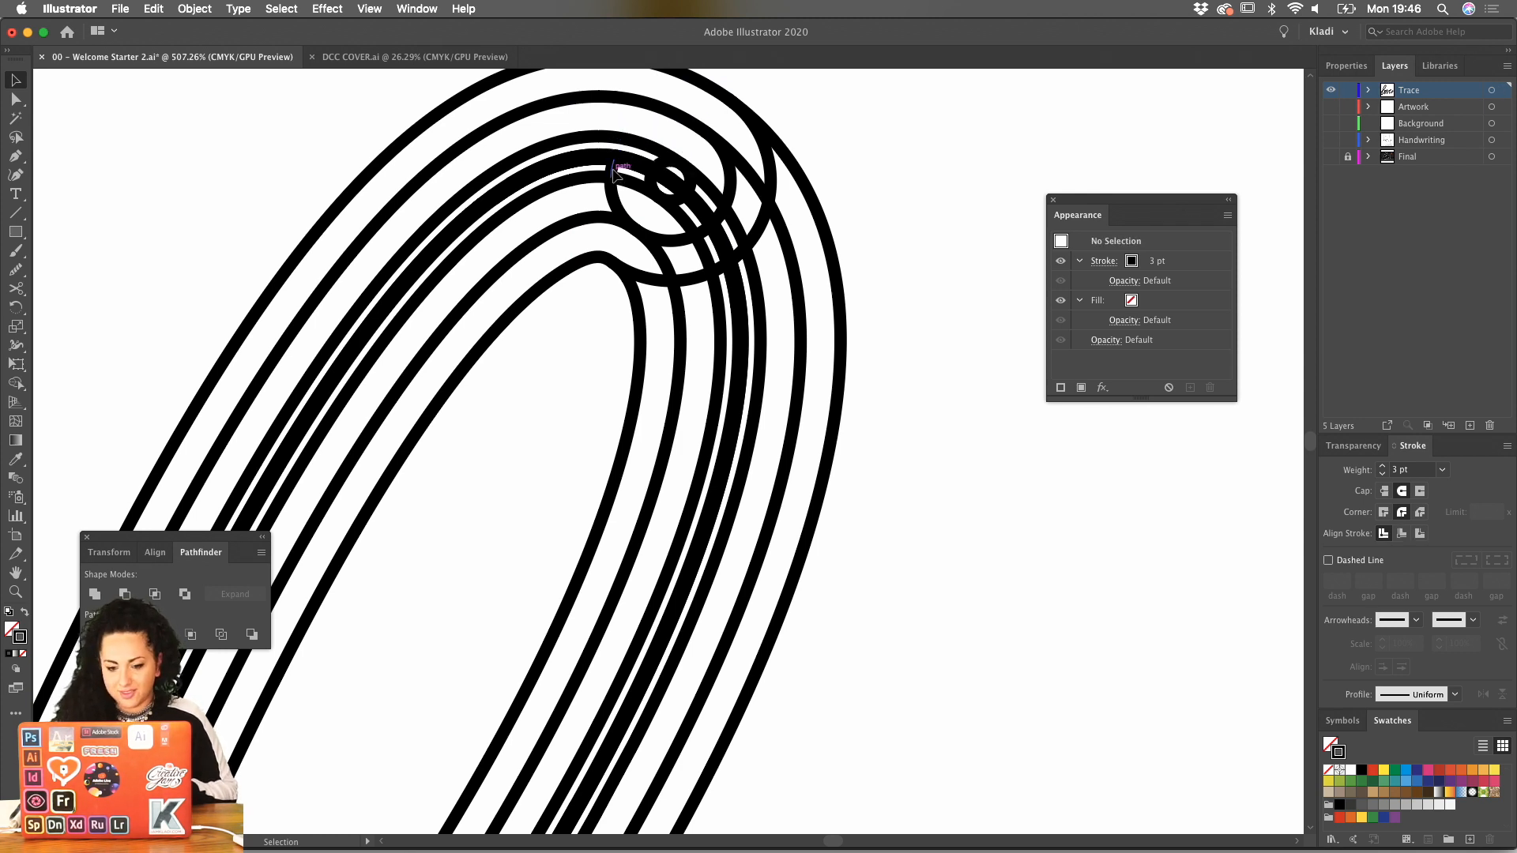
Delete the center-line segments leading into the innermost circle and the surplus pieces inside that circle.
left_click_drag(602, 156, 628, 167)
key("Delete")
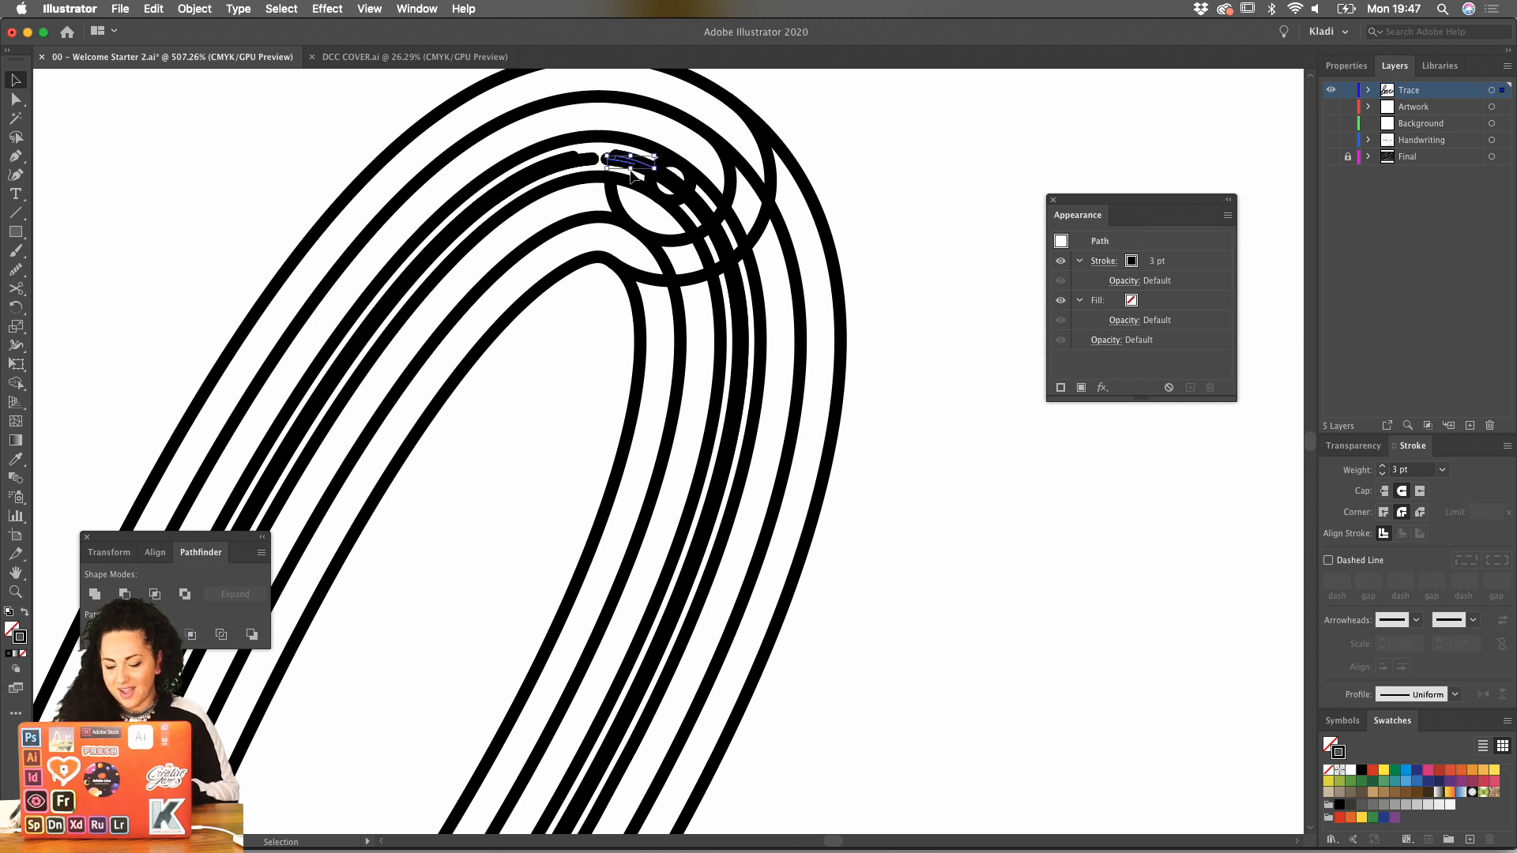
key("Delete")
left_click(639, 166)
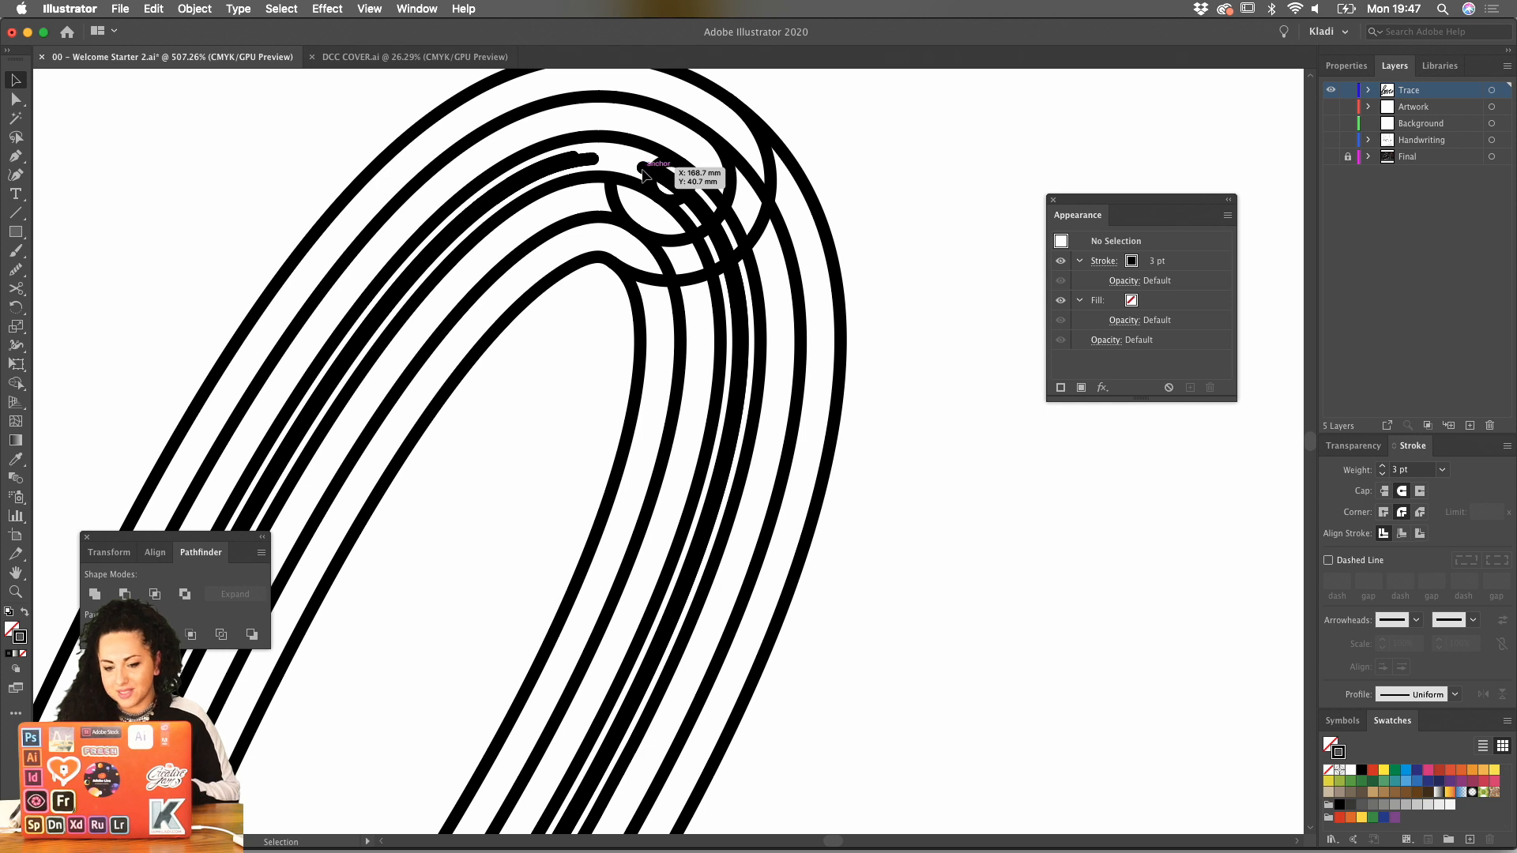
left_click(663, 185)
key("Delete")
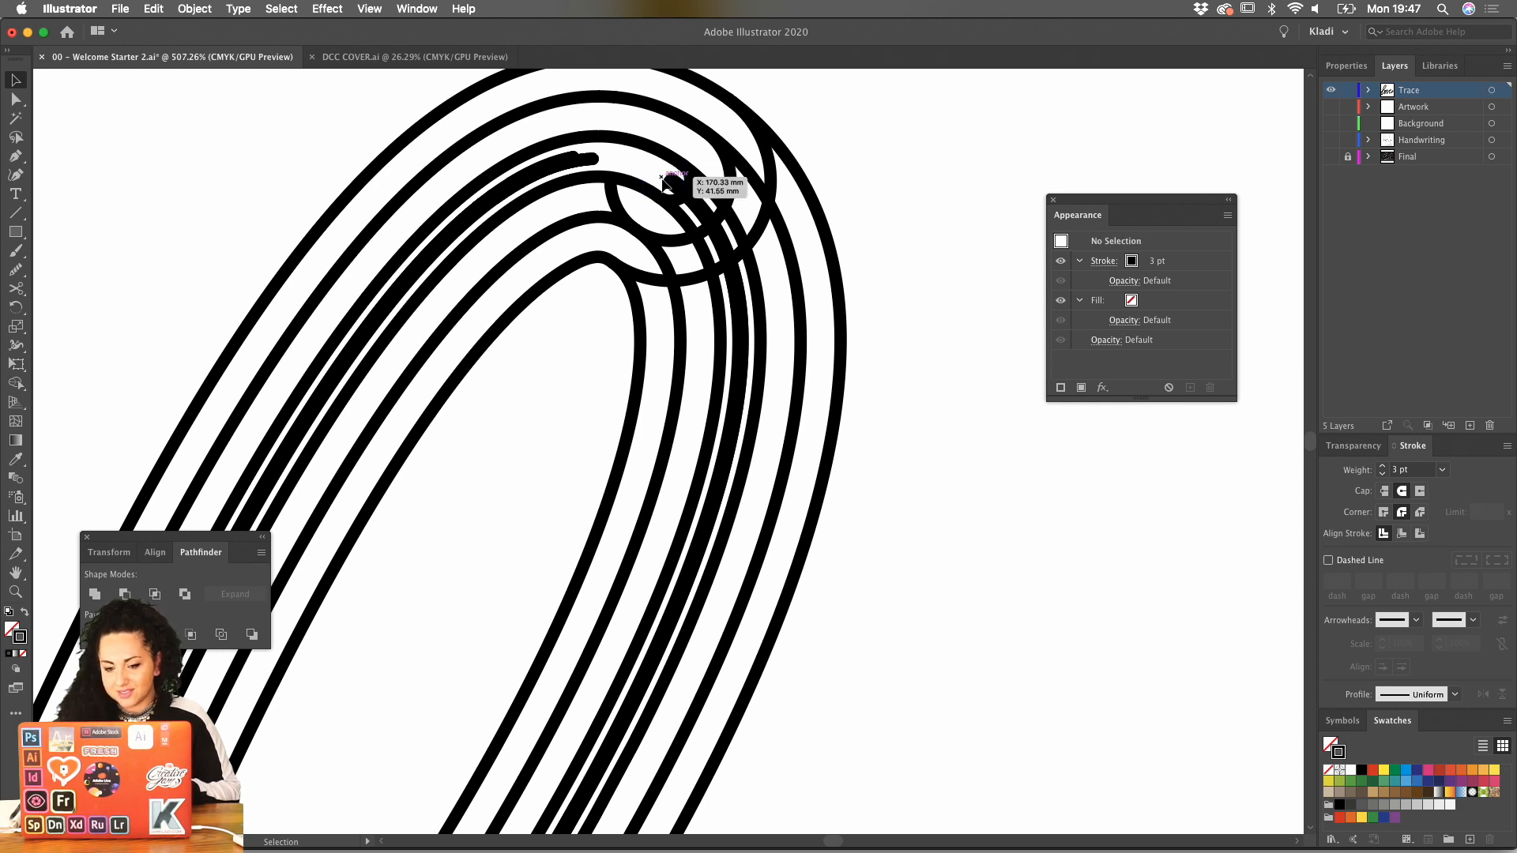
left_click(675, 190)
key("Delete")
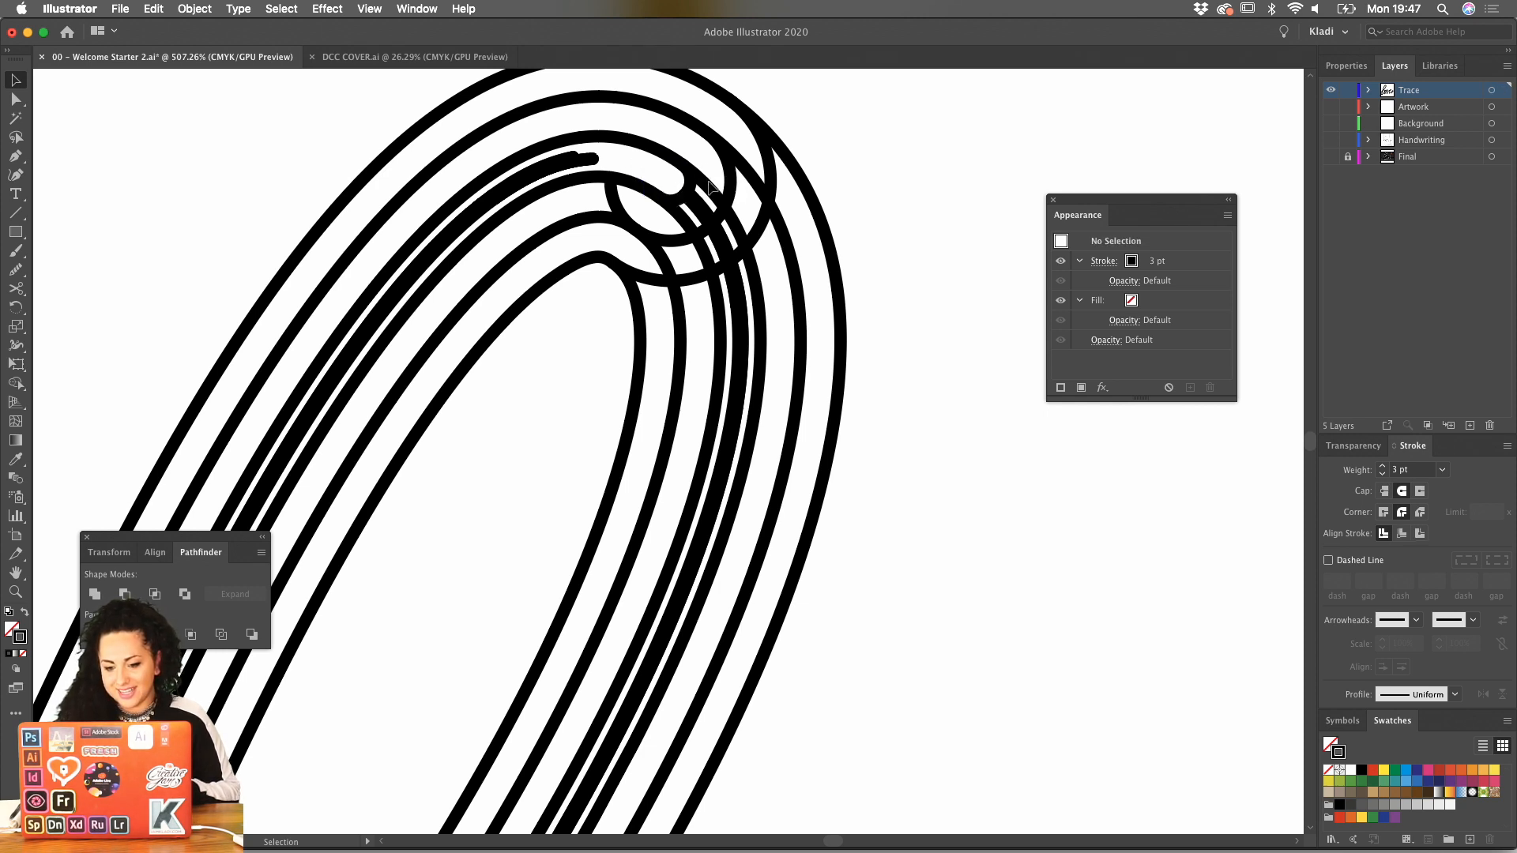
Delete the line segments running from the innermost rounded end toward the right stem of the "l" loop.
left_click(706, 202)
key("Delete")
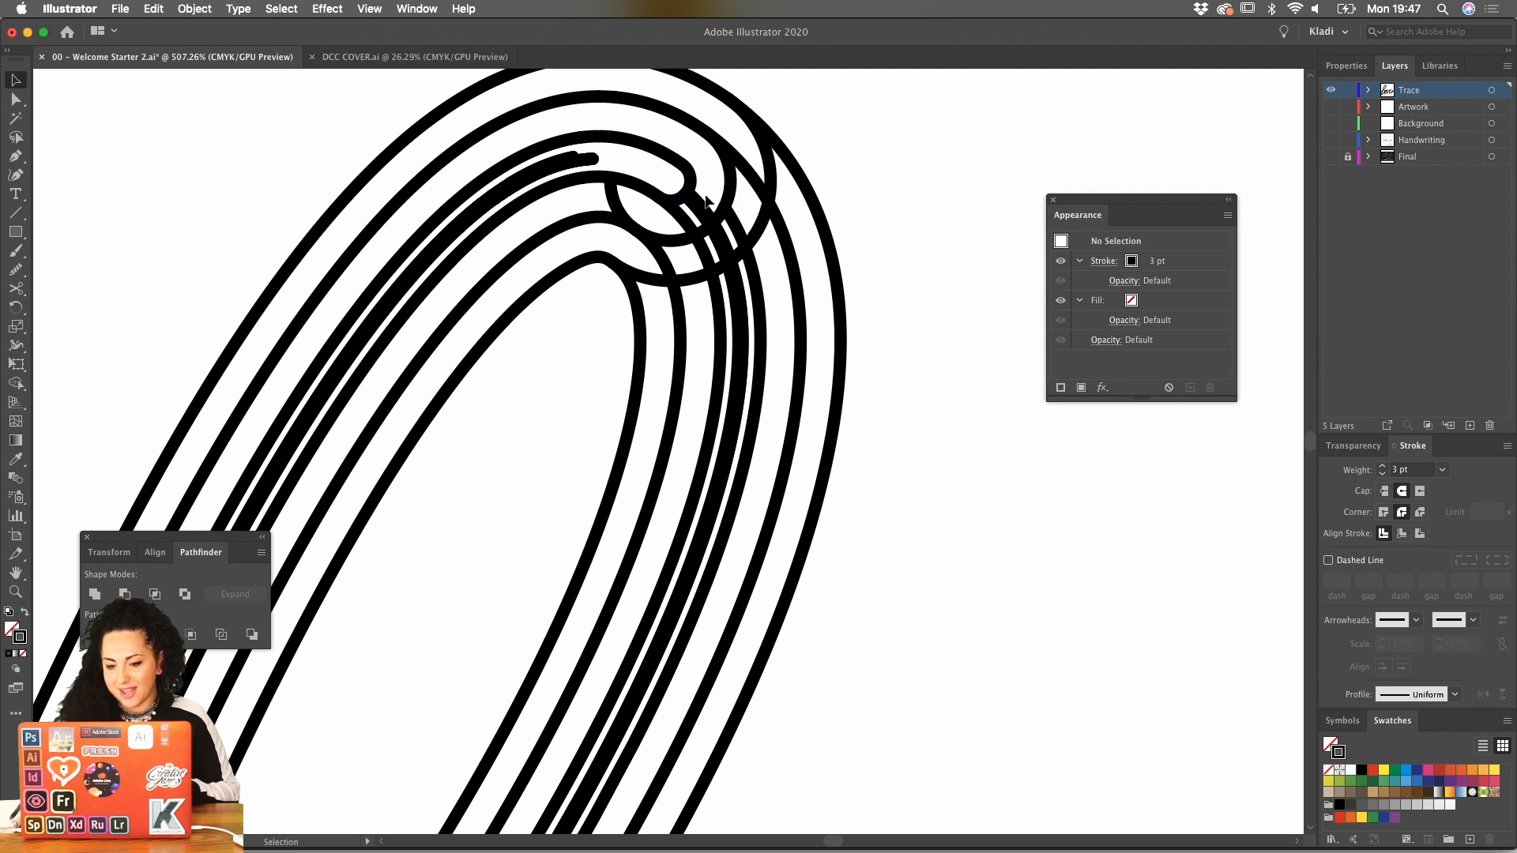
left_click(694, 210)
key("Delete")
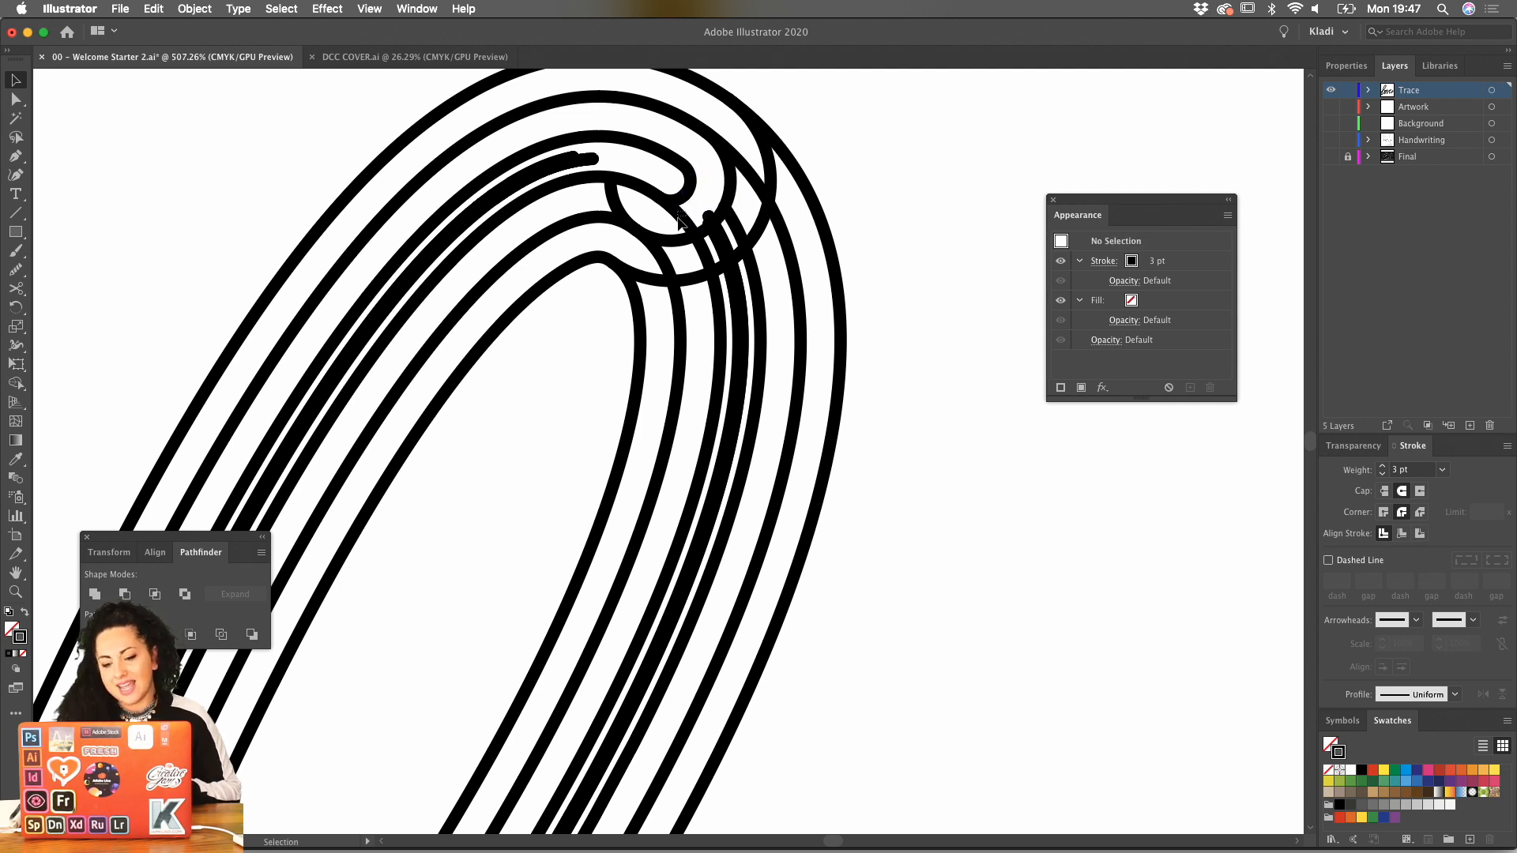
left_click(681, 218)
key("Delete")
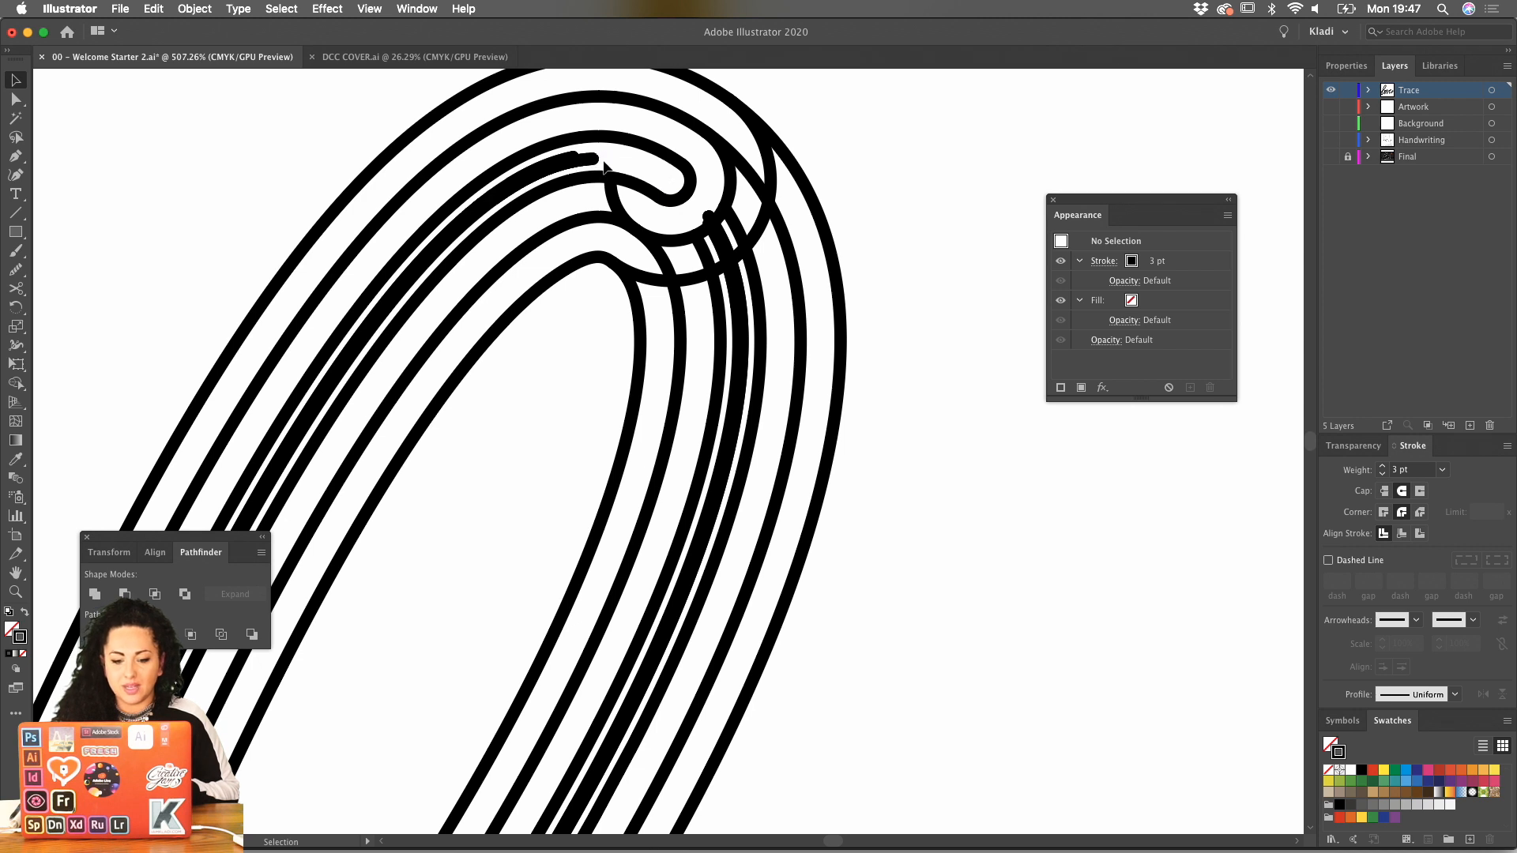
Delete the leftover center-line stubs near the top of the left stem and the middle circle's remaining left arc.
left_click(547, 160)
key("Delete")
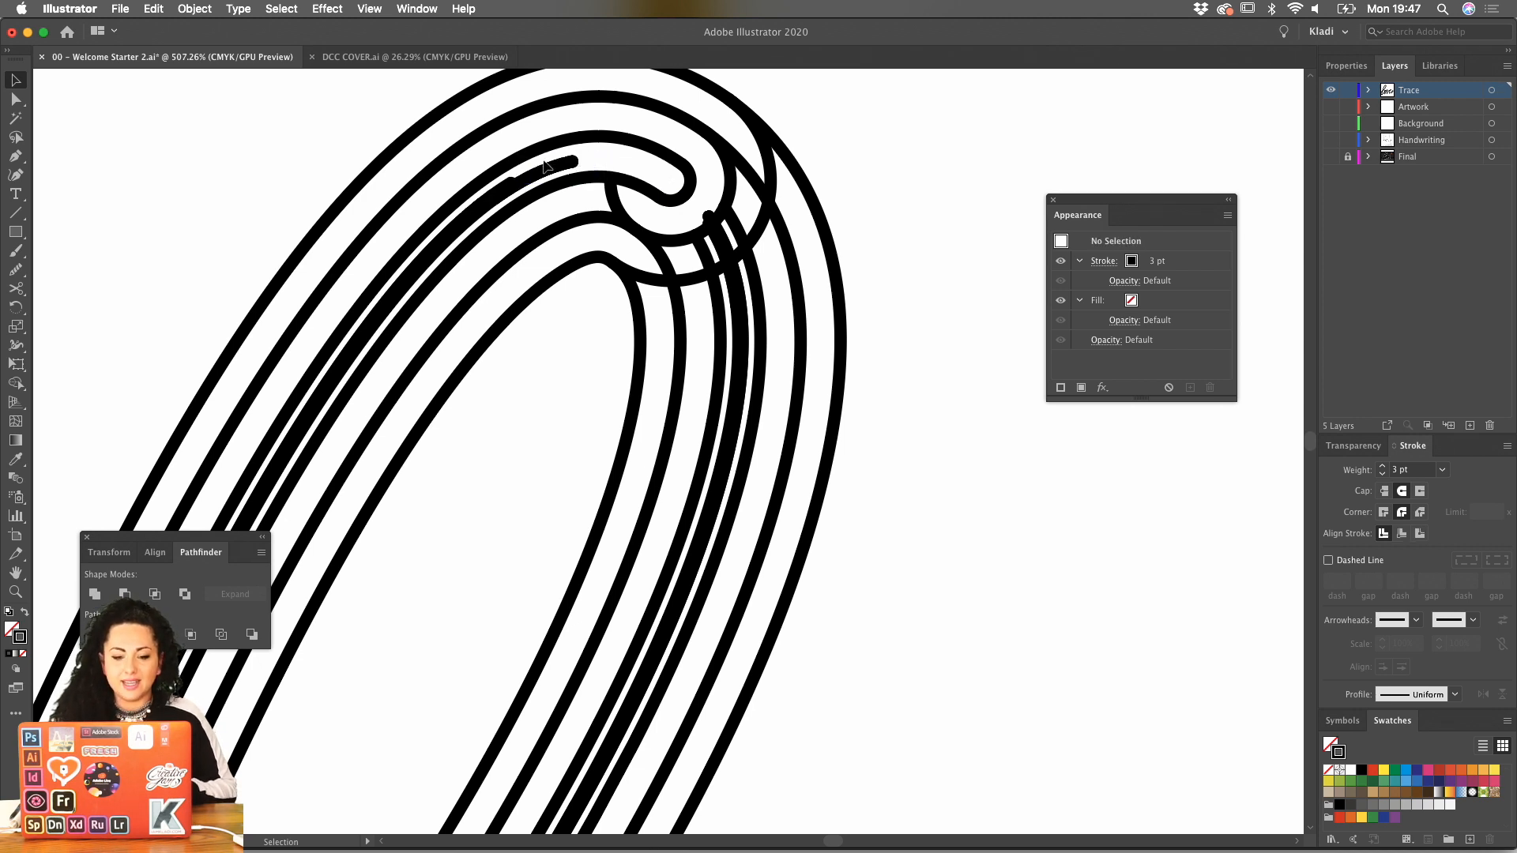
left_click(547, 175)
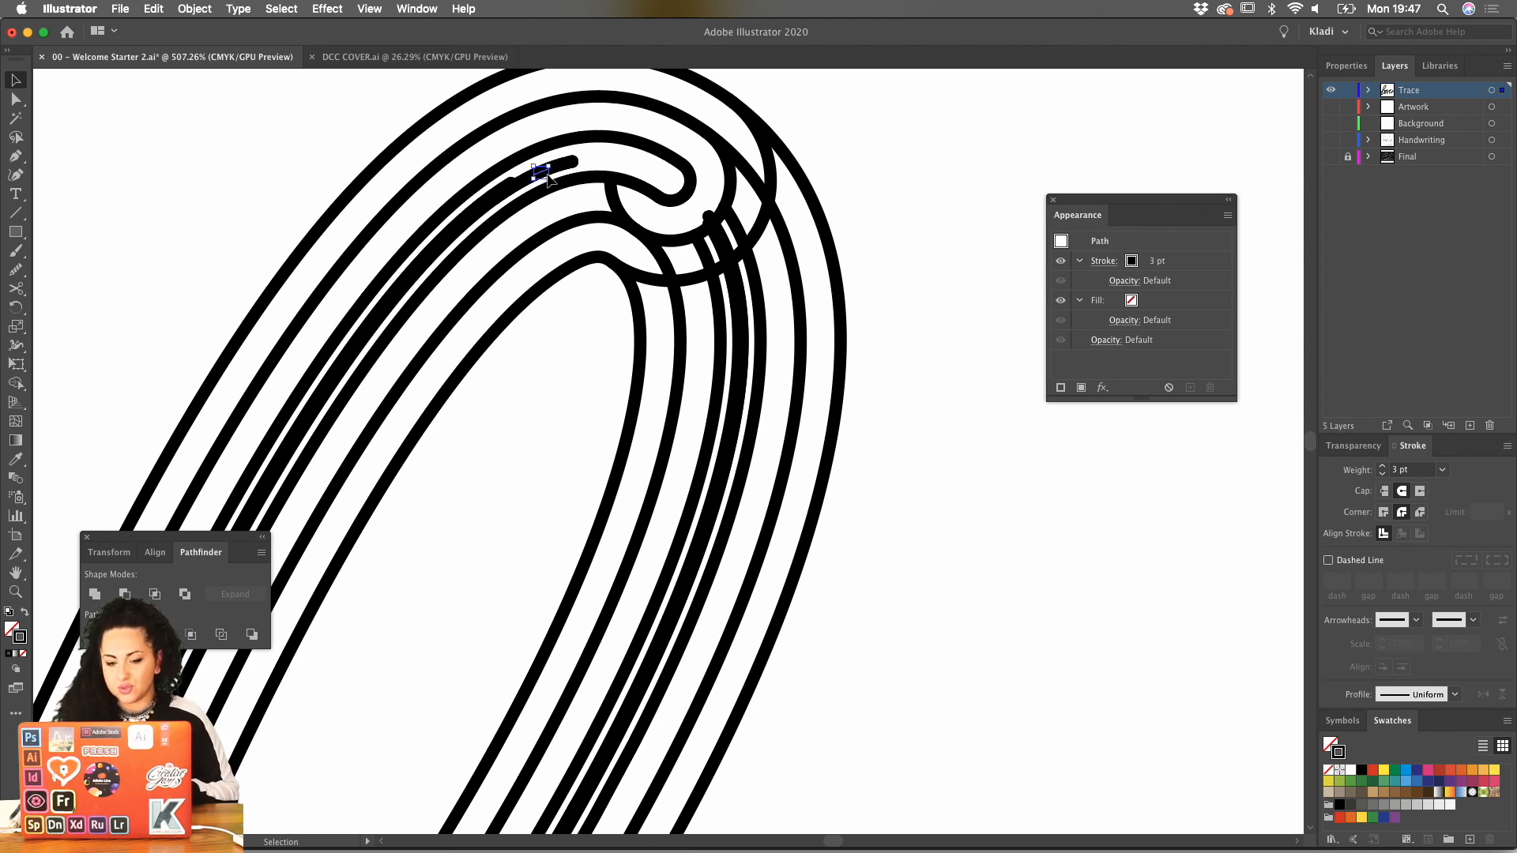
key("Delete")
left_click(562, 165)
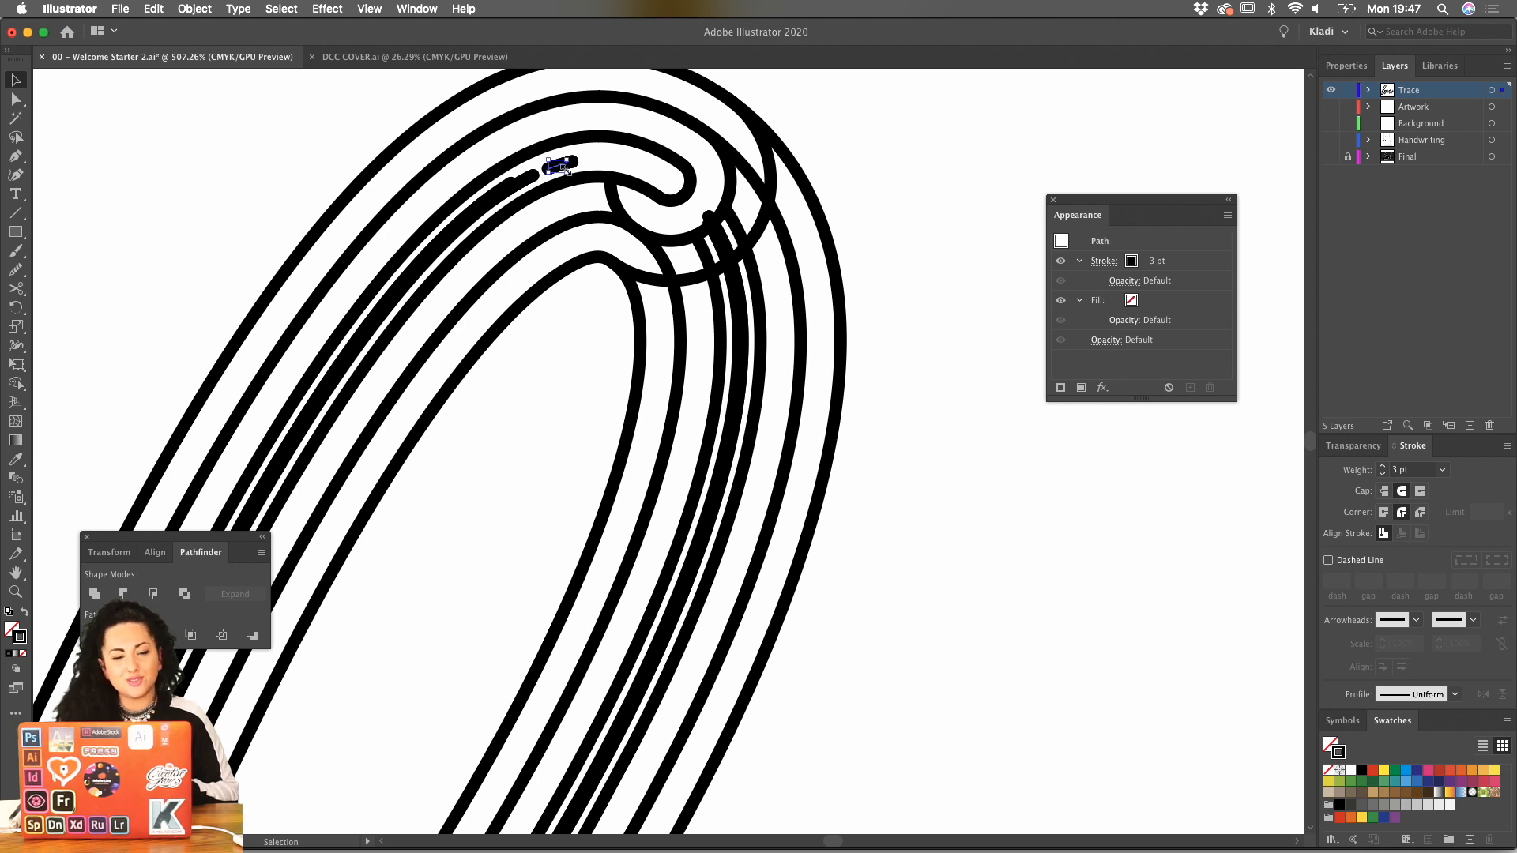
key("Delete")
left_click(569, 162)
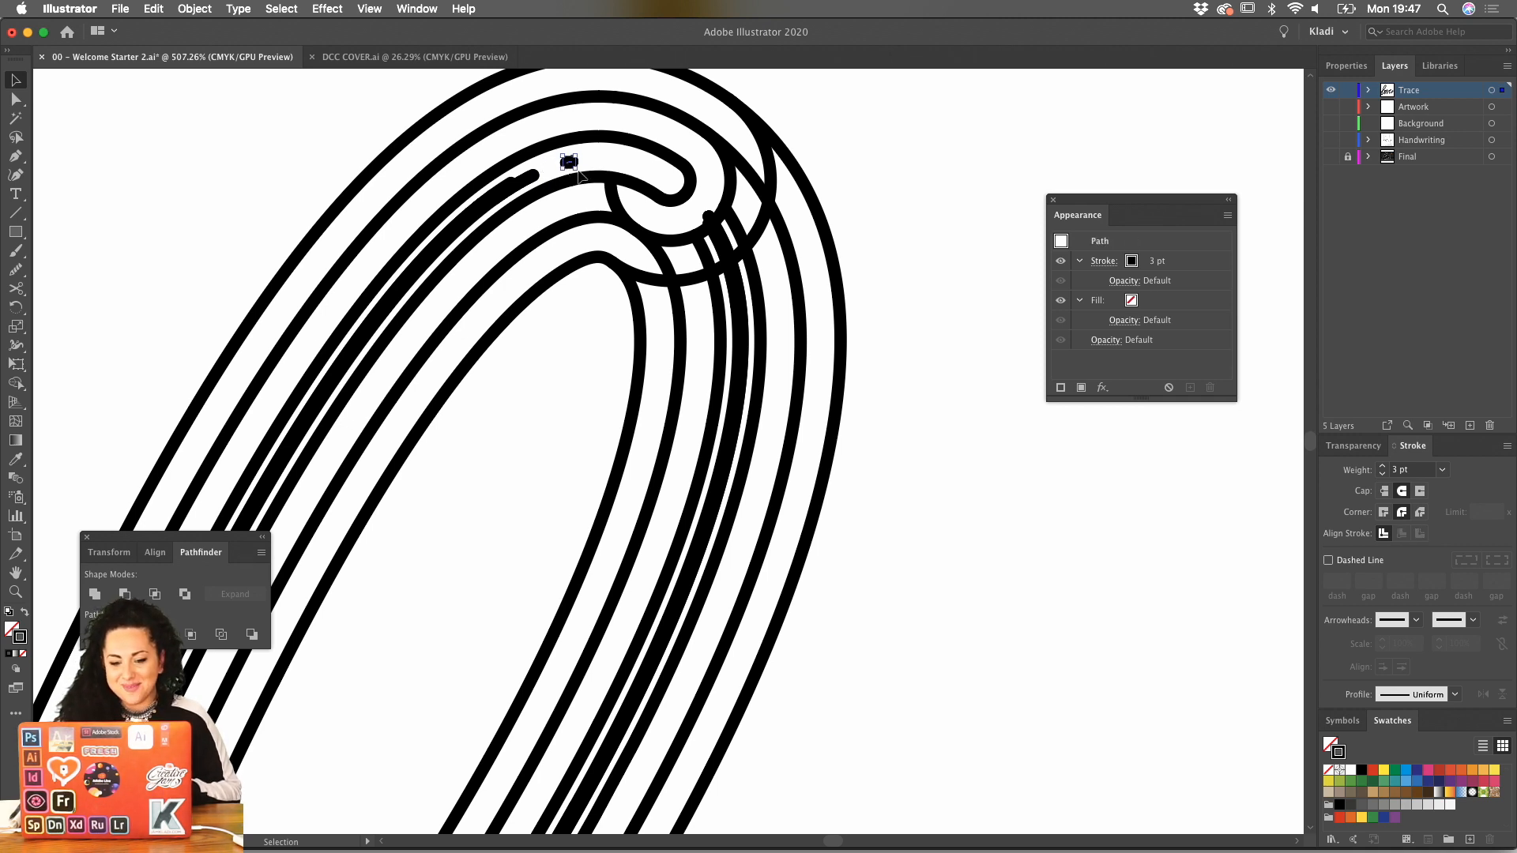
key("Delete")
left_click(613, 194)
key("Delete")
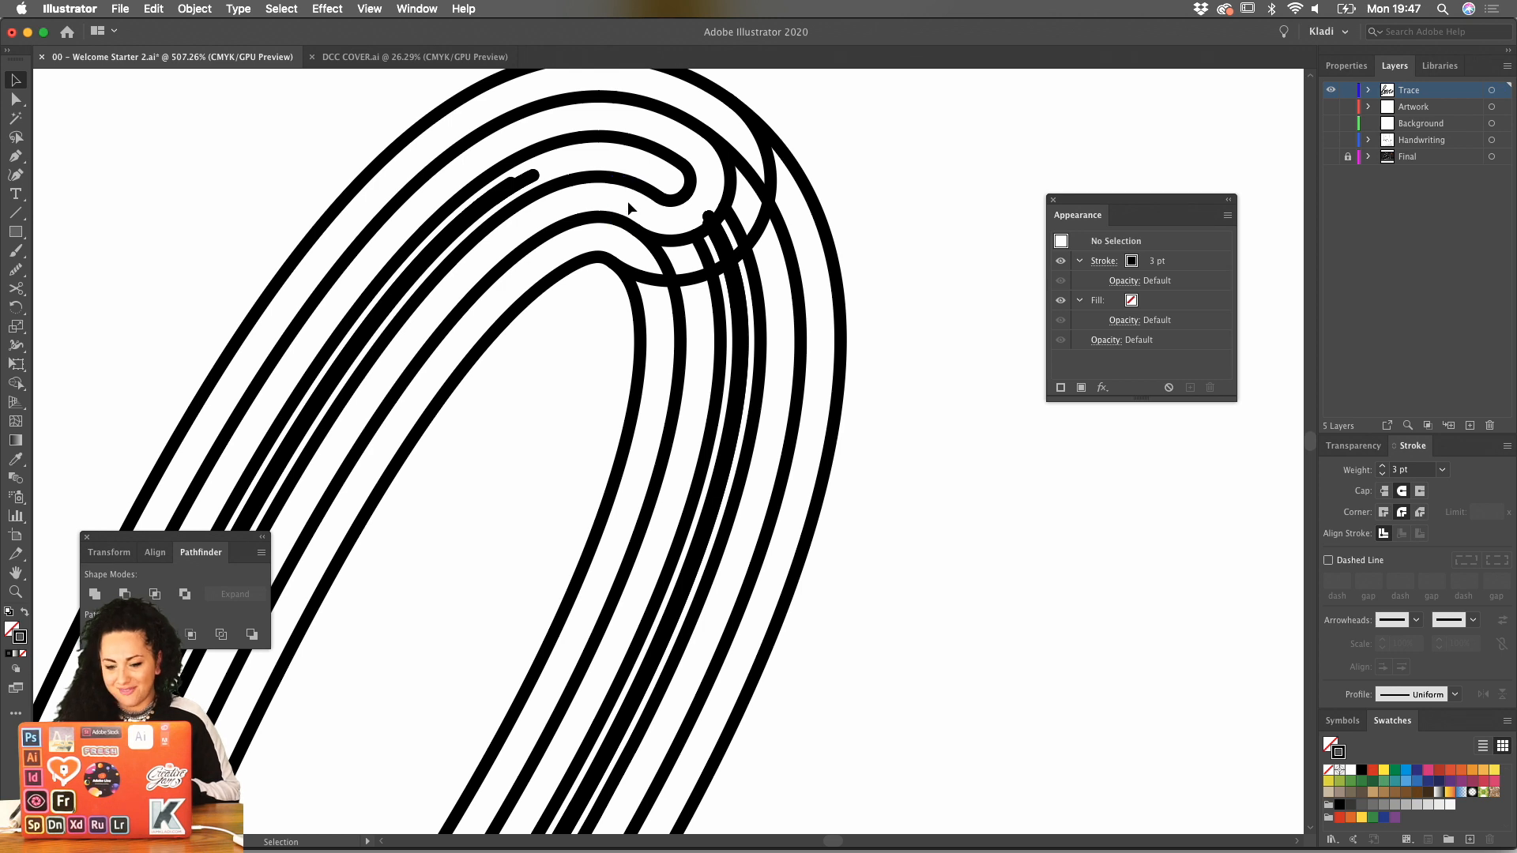
Delete the doubled center-line stubs of the right stem between the rounded end's middle and outer arcs, keeping the middle arc.
left_click(709, 234)
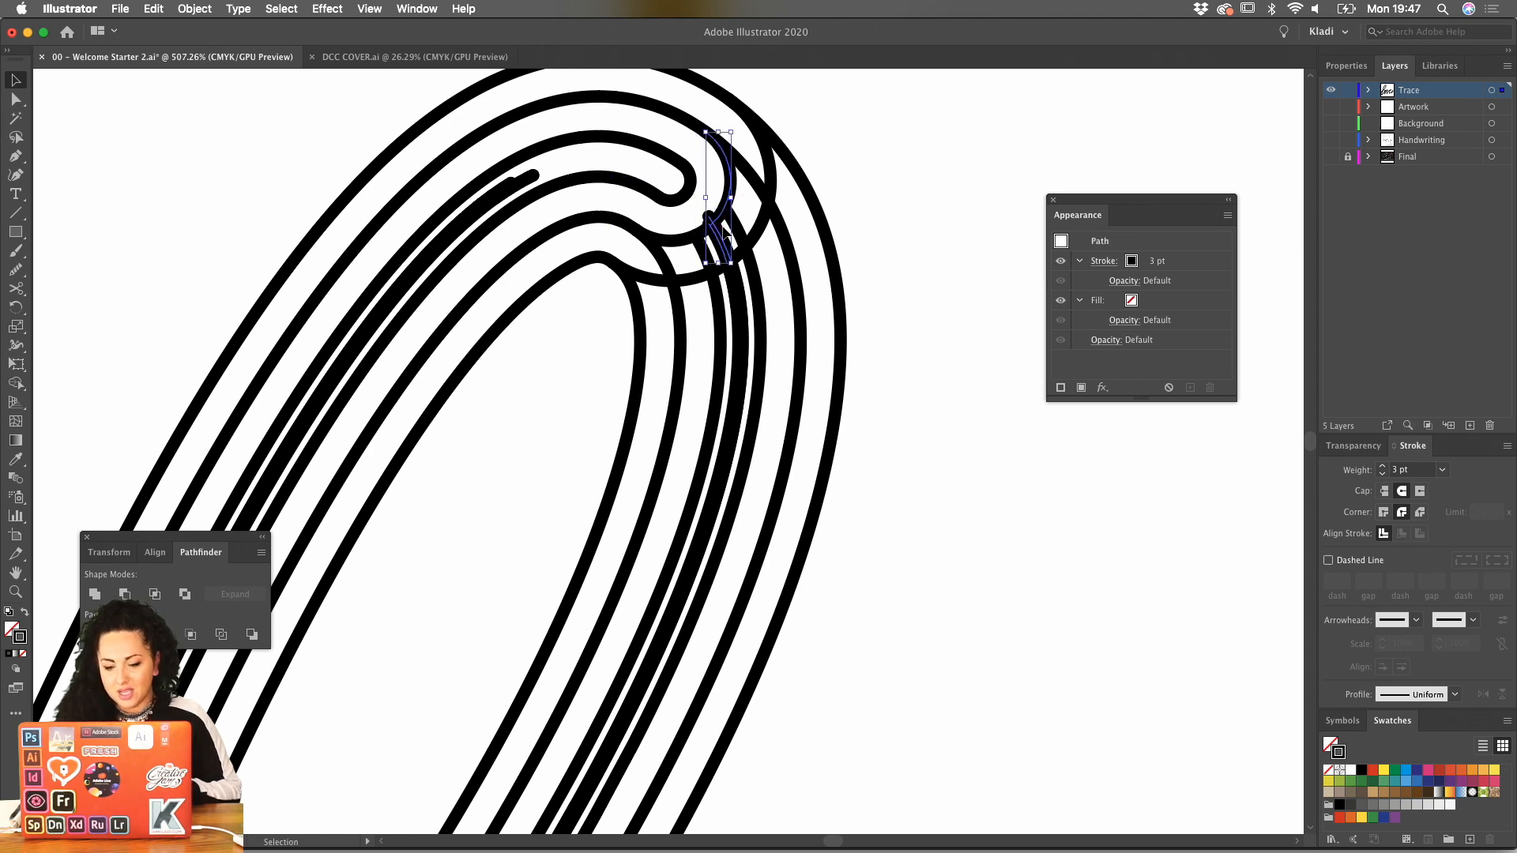
scroll(711, 234, "up", 5)
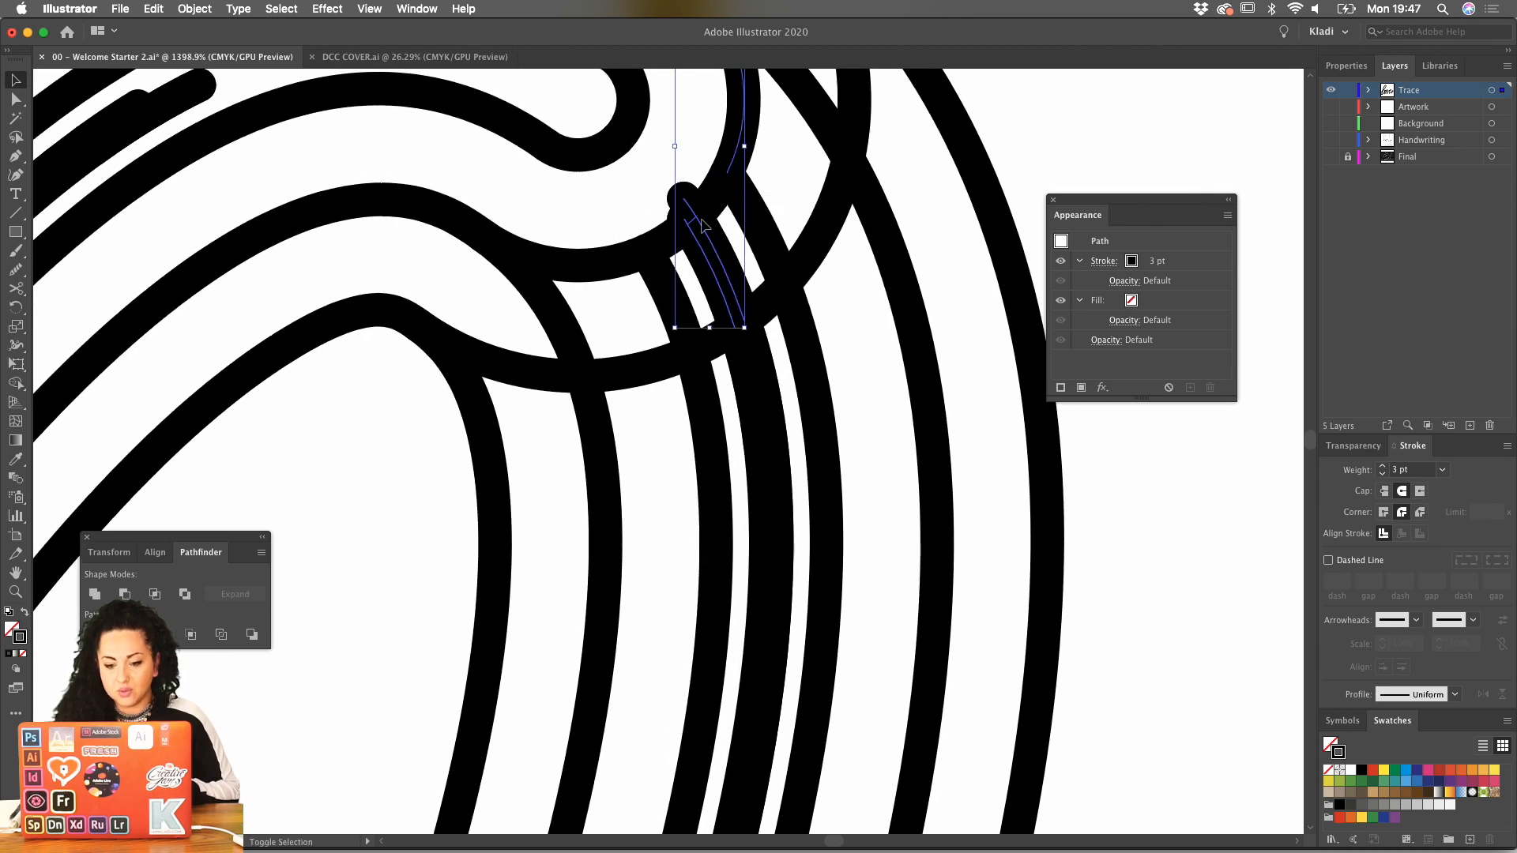
left_click(741, 167, "shift")
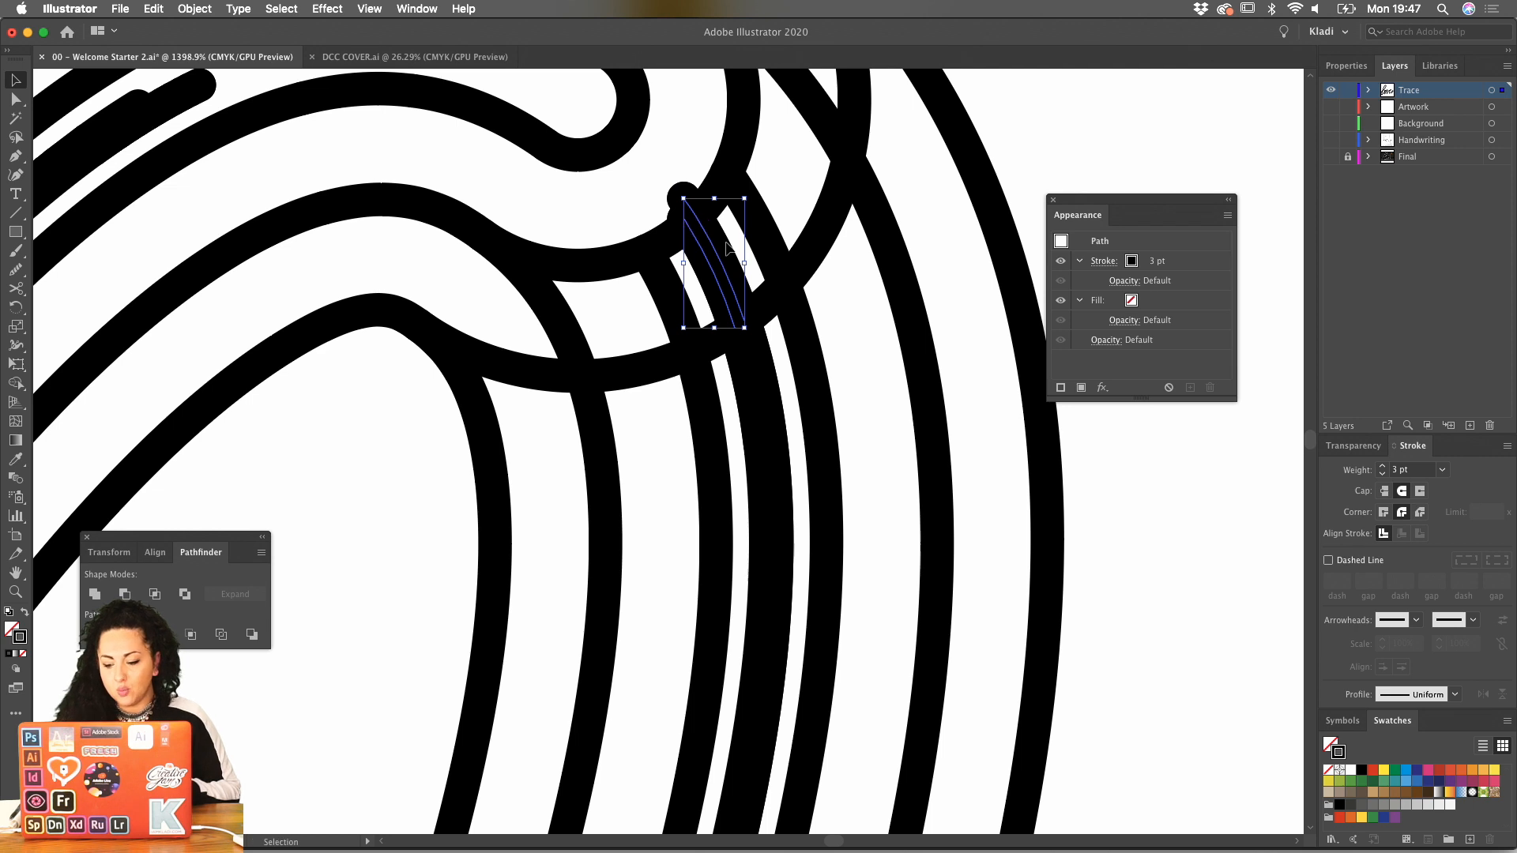
key("Delete")
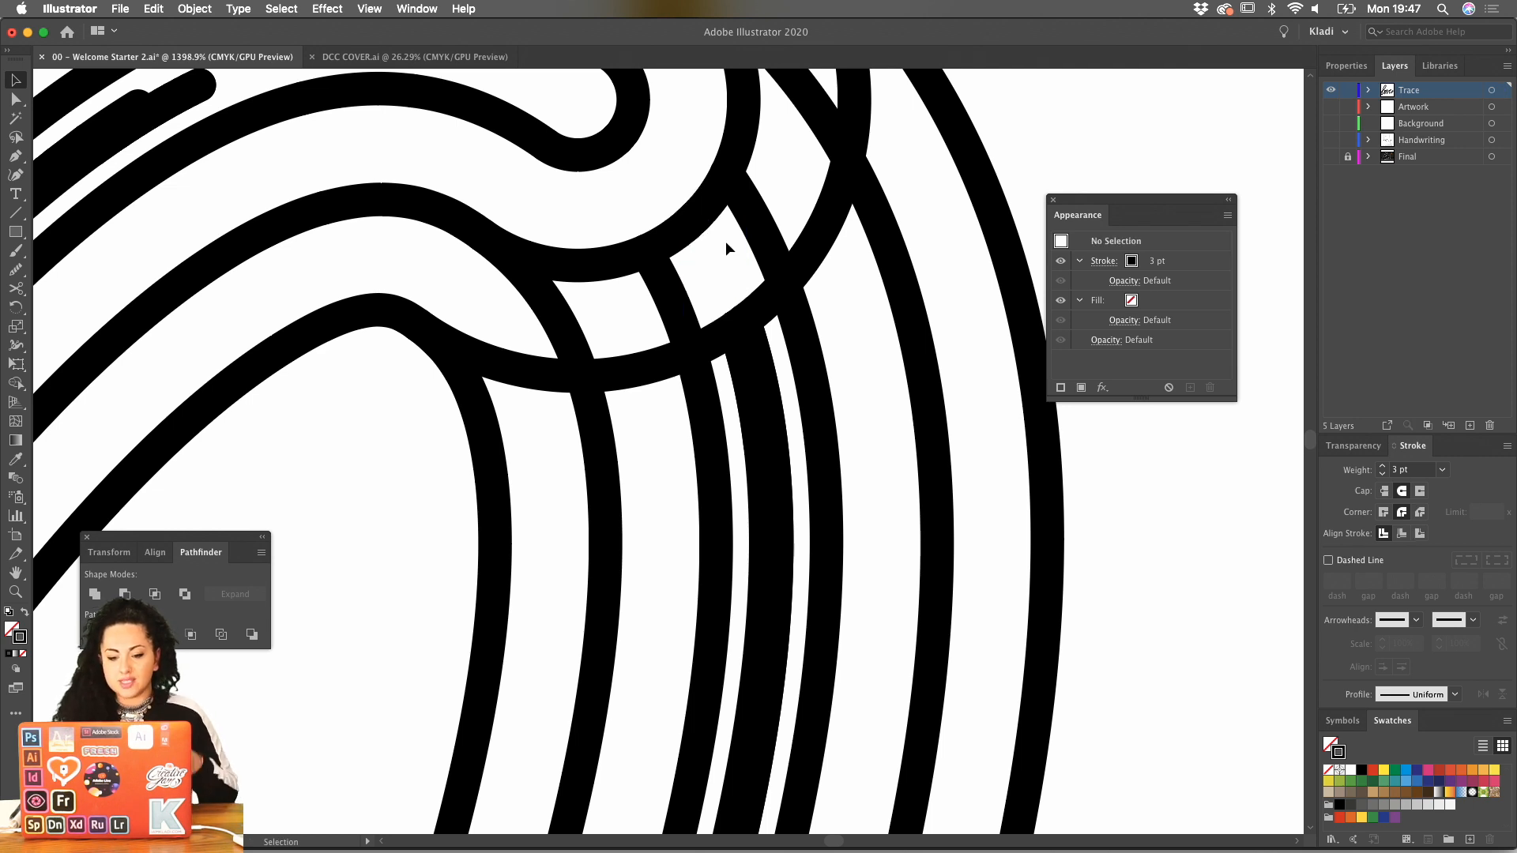
Delete the remaining right-stem line segments crossing the band between the middle and outer arcs of the "l" loop's rounded end.
left_click(664, 298)
key("Delete")
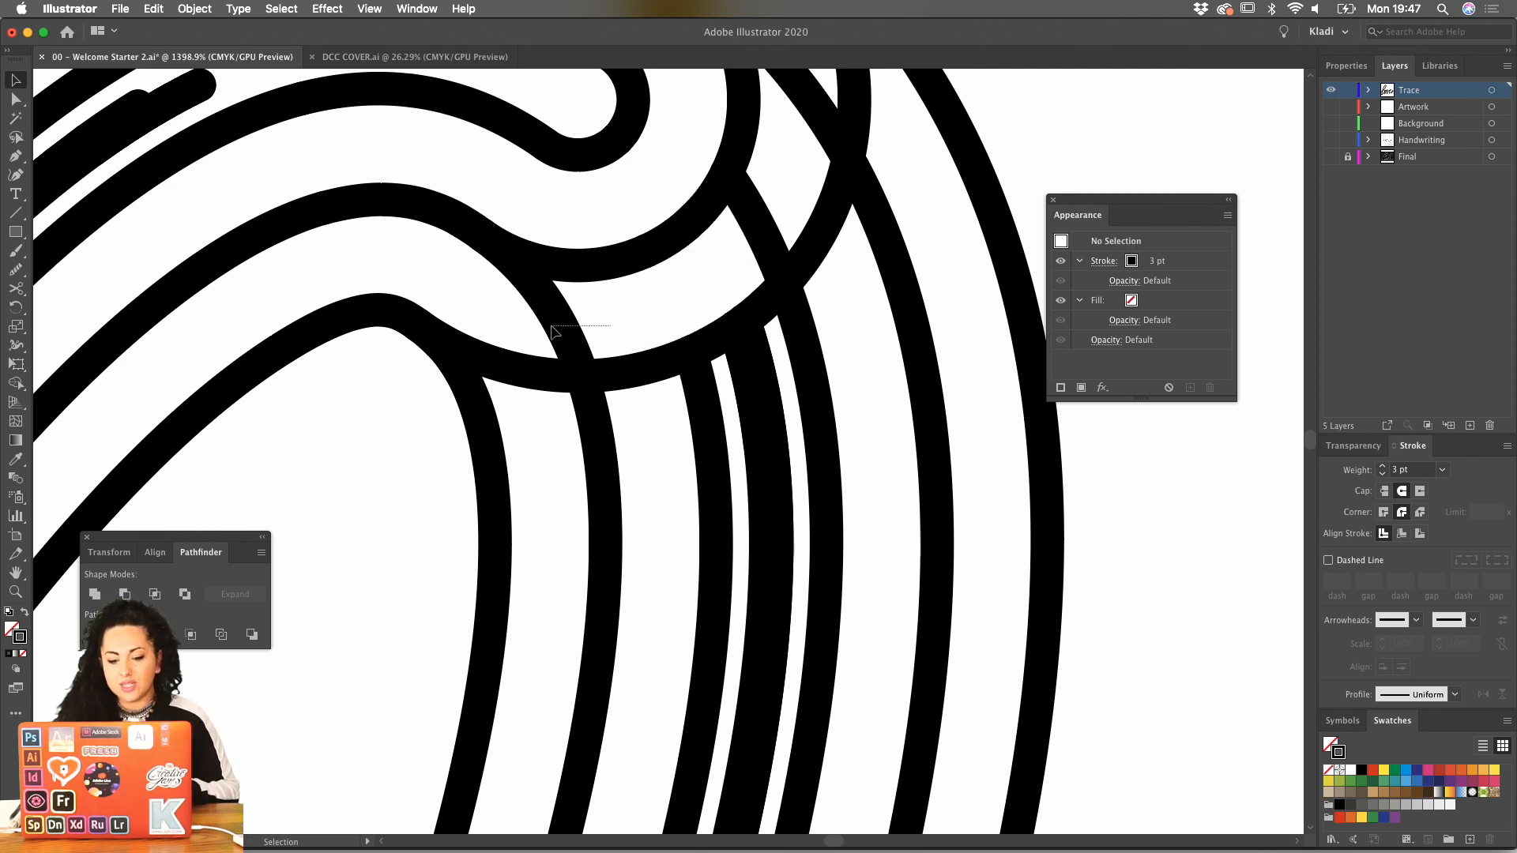
left_click(600, 330)
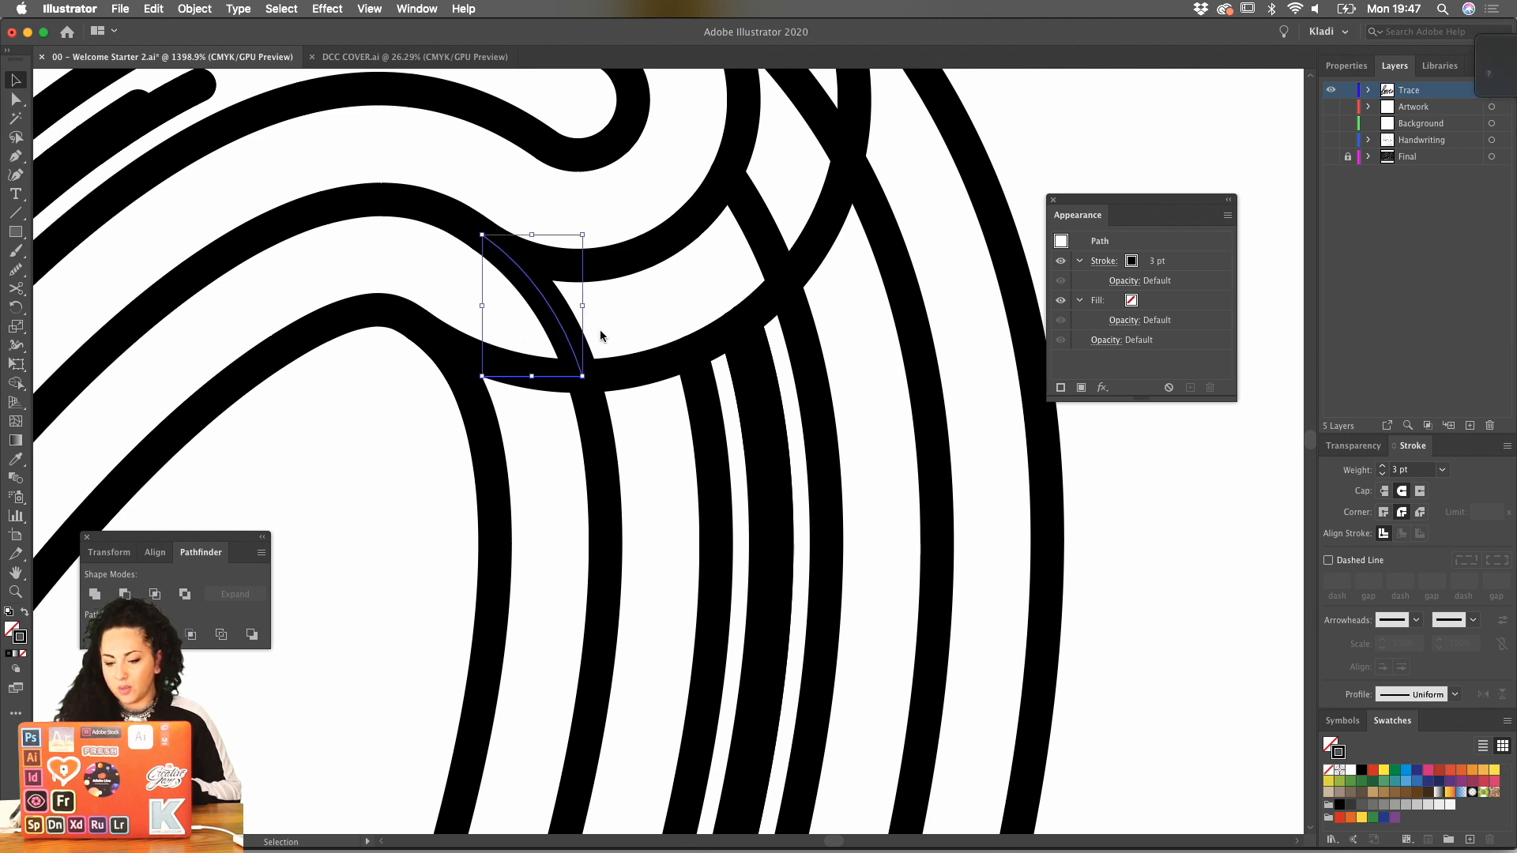
key("Delete")
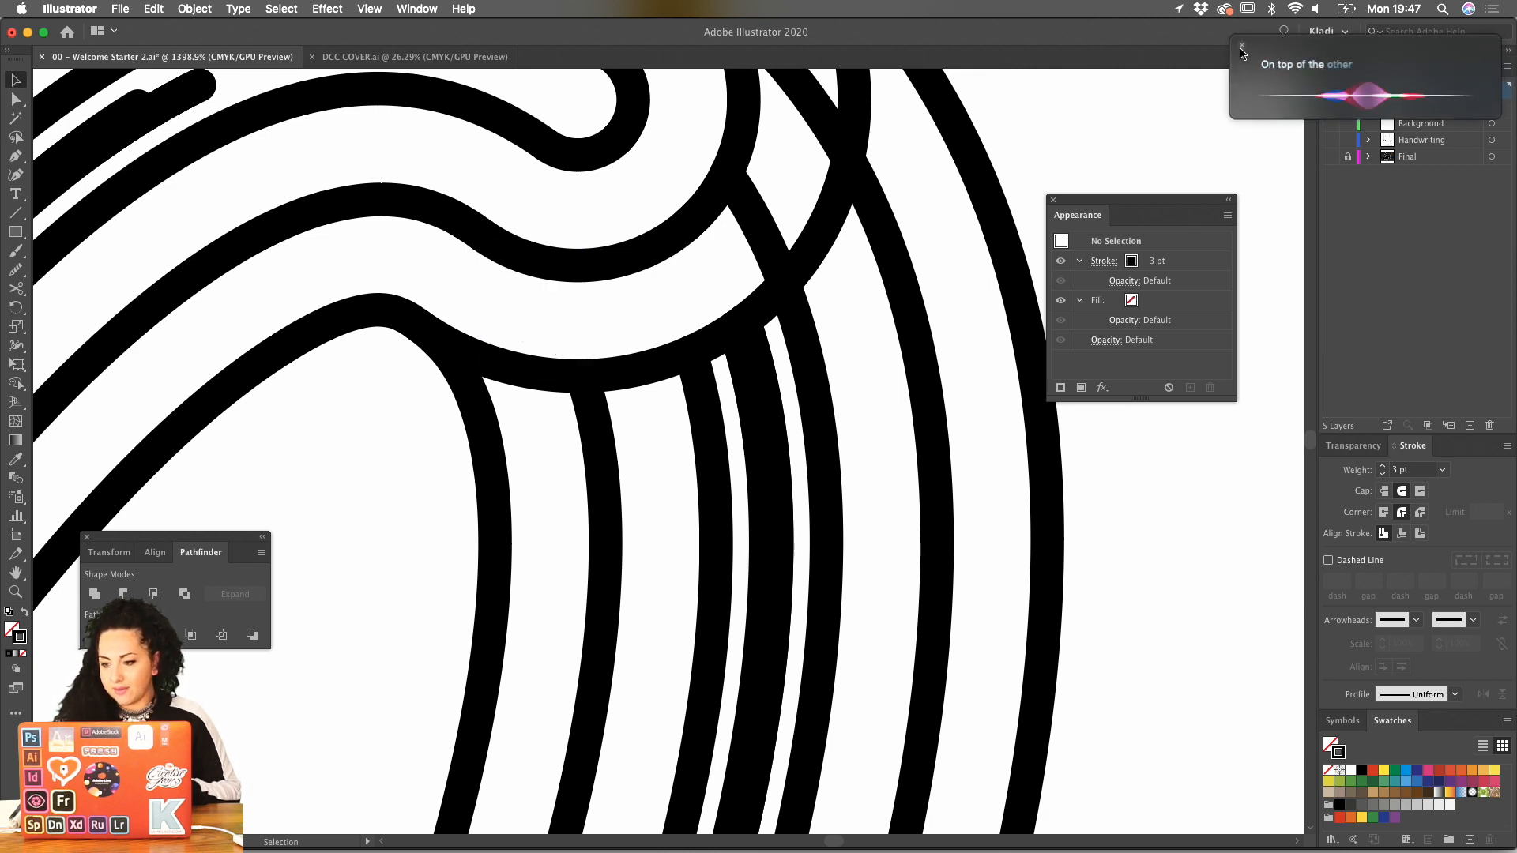
left_click(773, 200)
key("Delete")
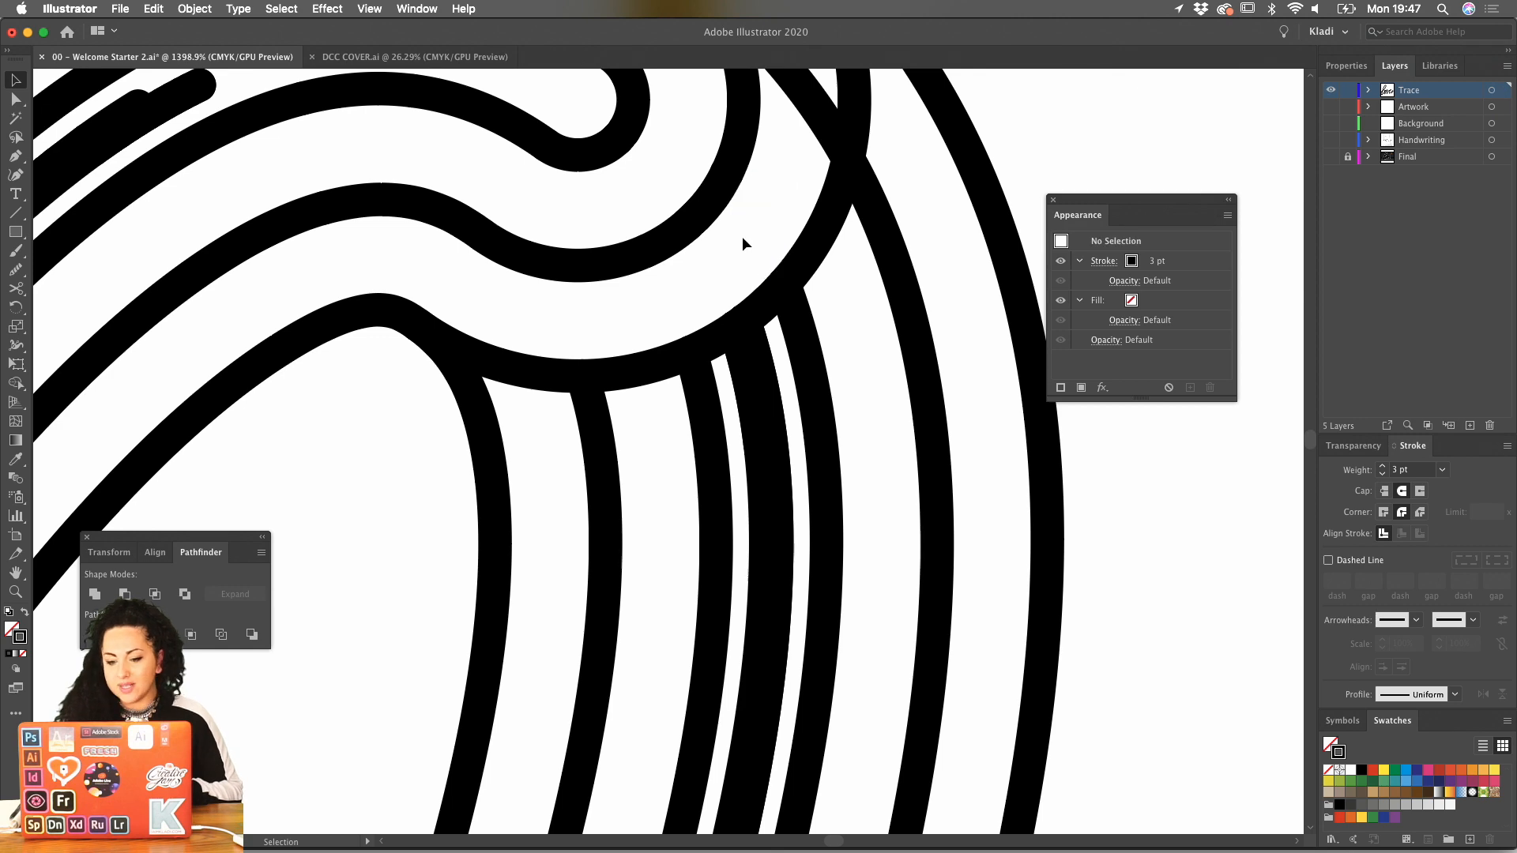
left_click(800, 124)
key("Delete")
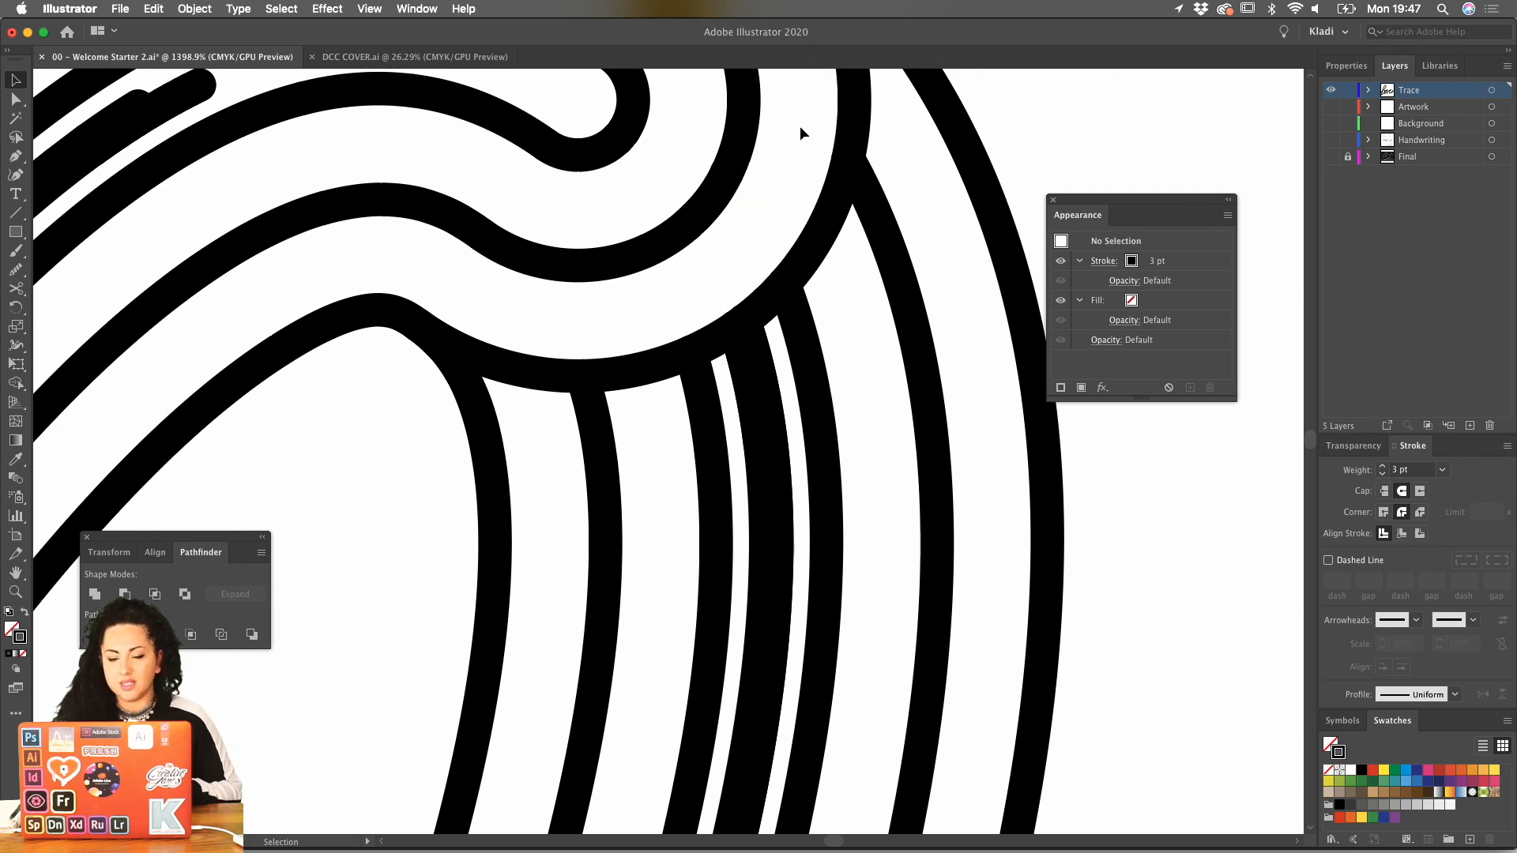
scroll(764, 229, "down", 3)
scroll(765, 229, "down", 4)
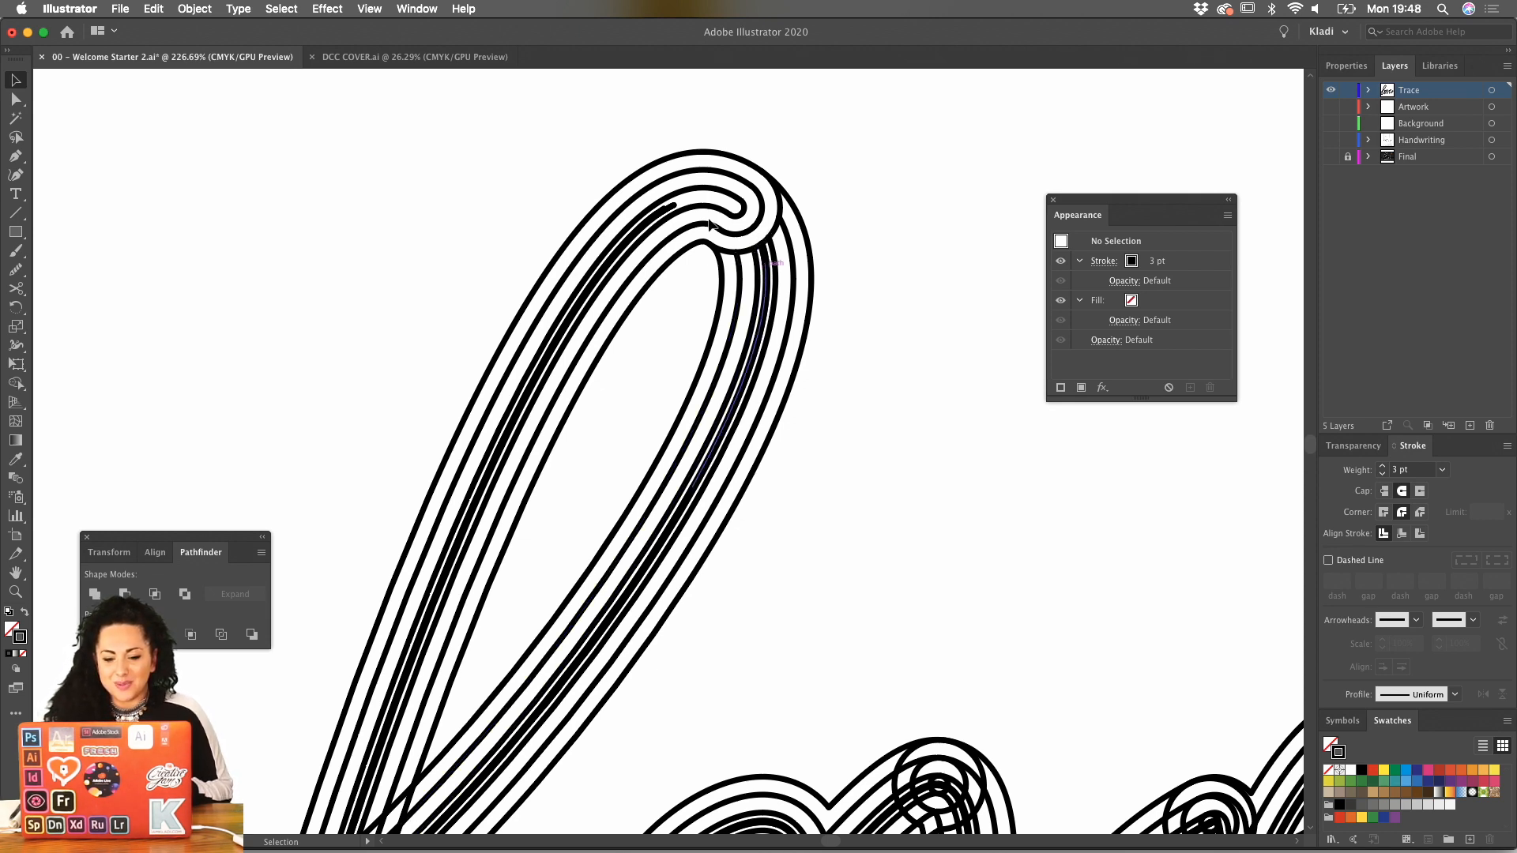
Delete one of the doubled center lines in the left stem of the "l" and the short leftover stub above it.
scroll(671, 210, "up", 5)
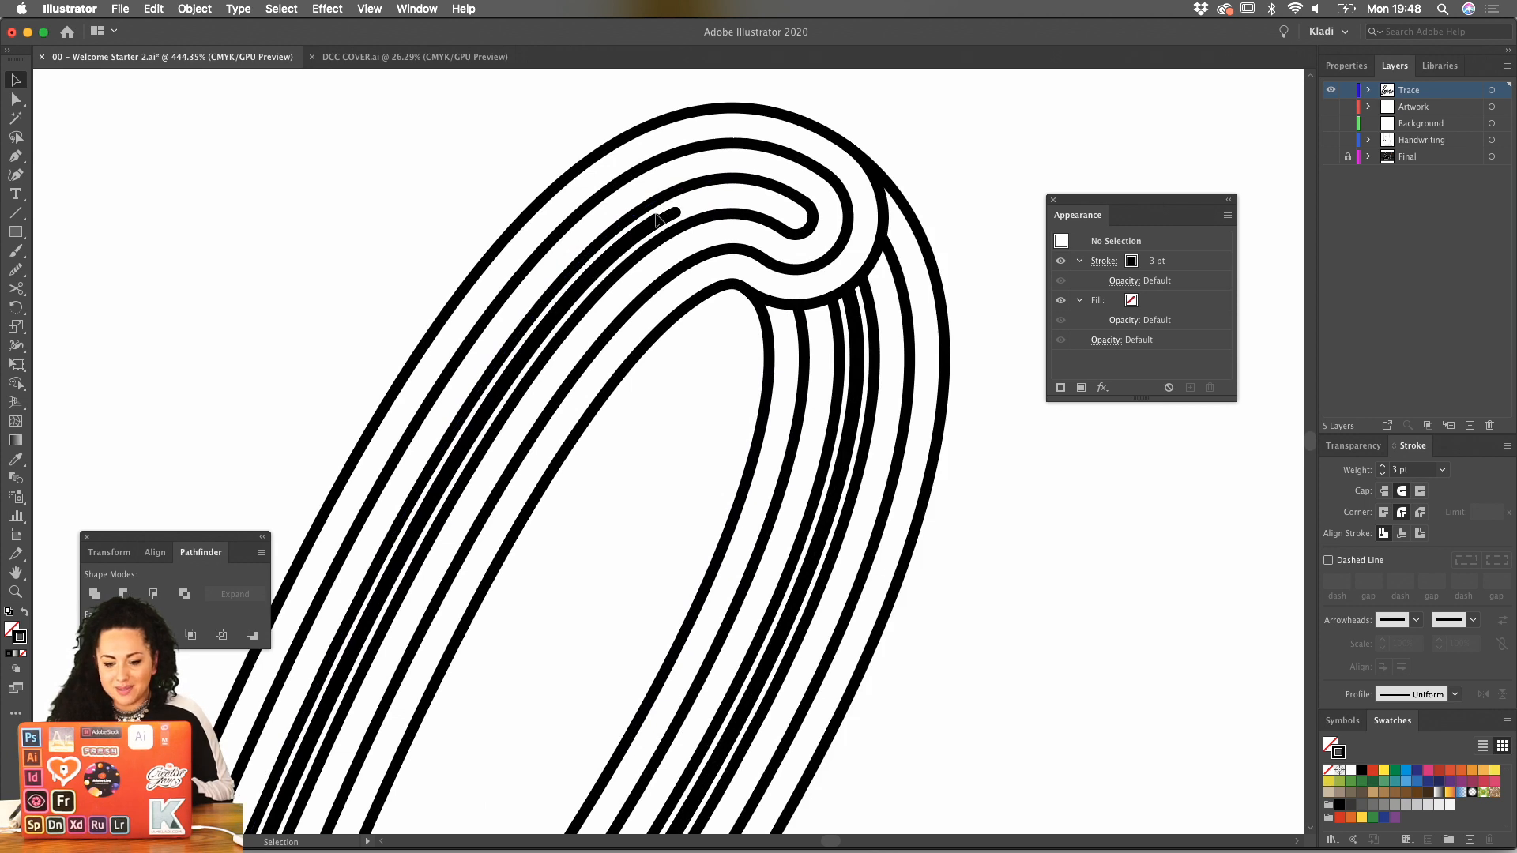
left_click(667, 215)
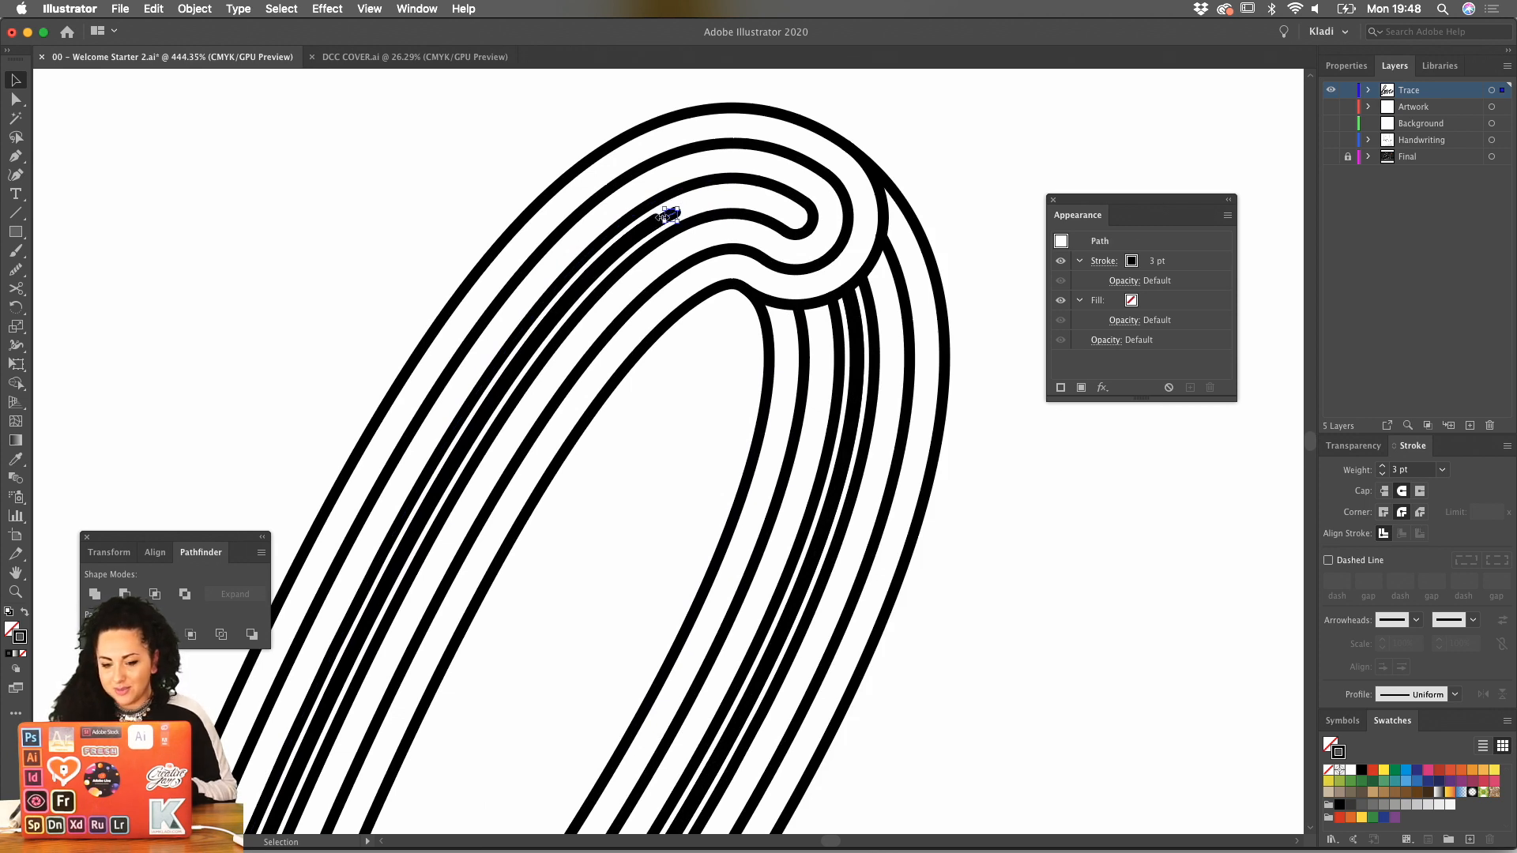
left_click(649, 238)
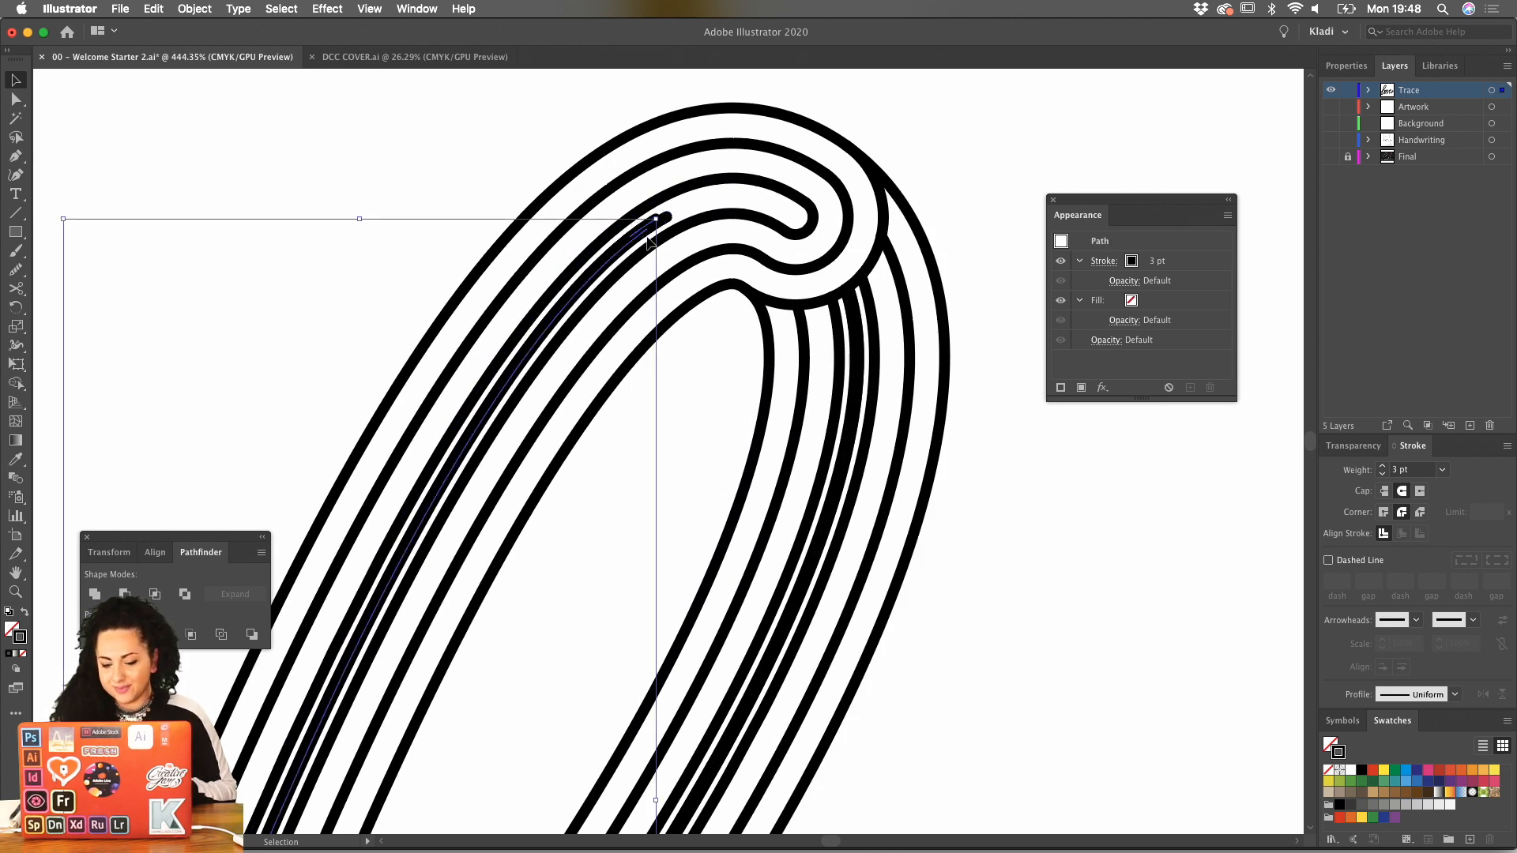
key("Delete")
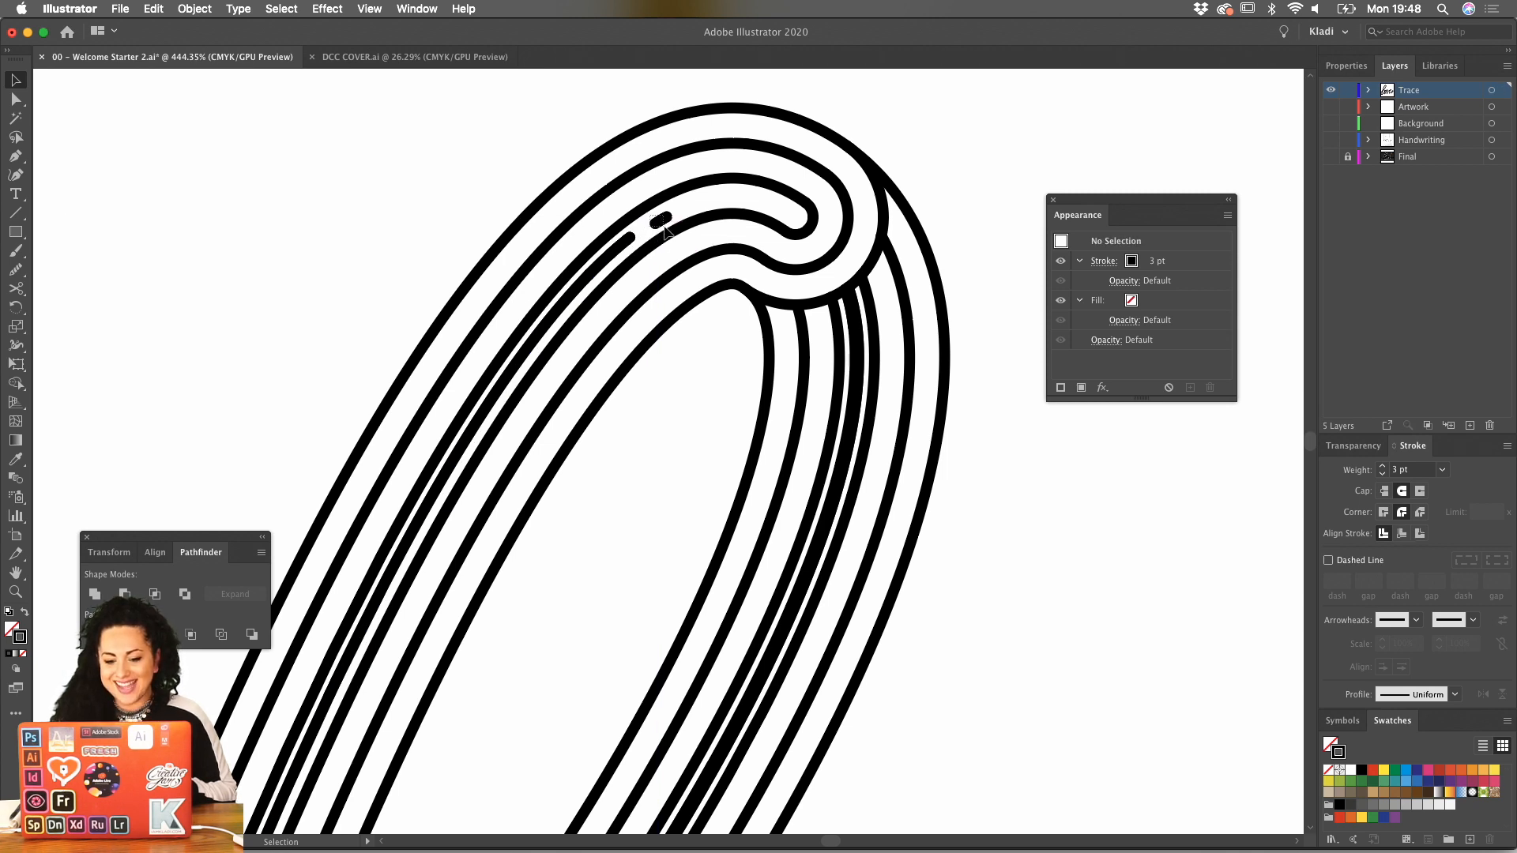
left_click(664, 226)
key("Delete")
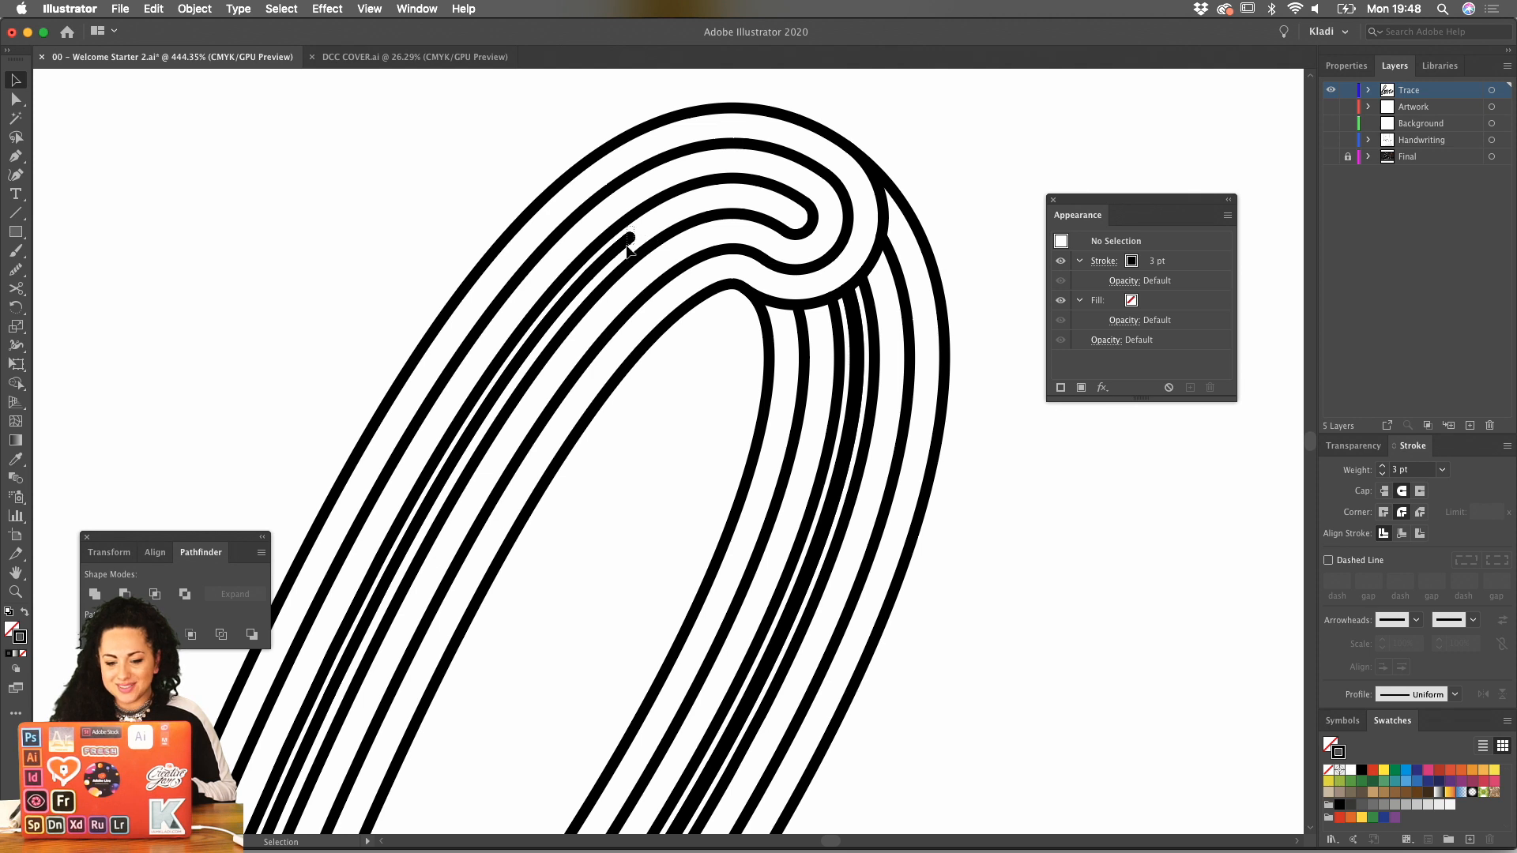
left_click(627, 246)
key("Delete")
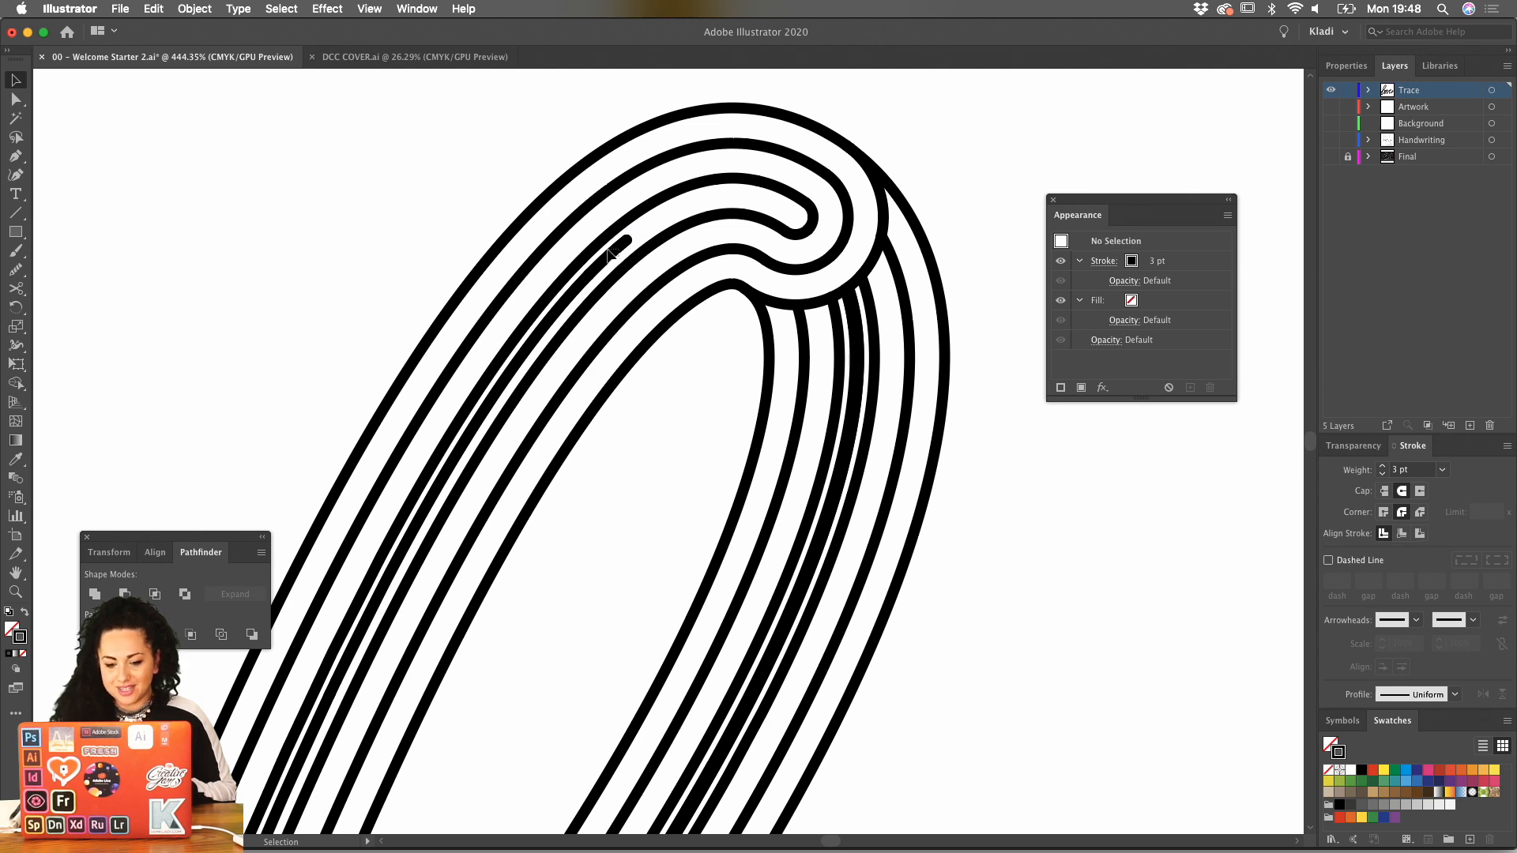
Delete the next center-line piece near the top of the left stem and the tiny leftover fragments around its end.
left_click(610, 254)
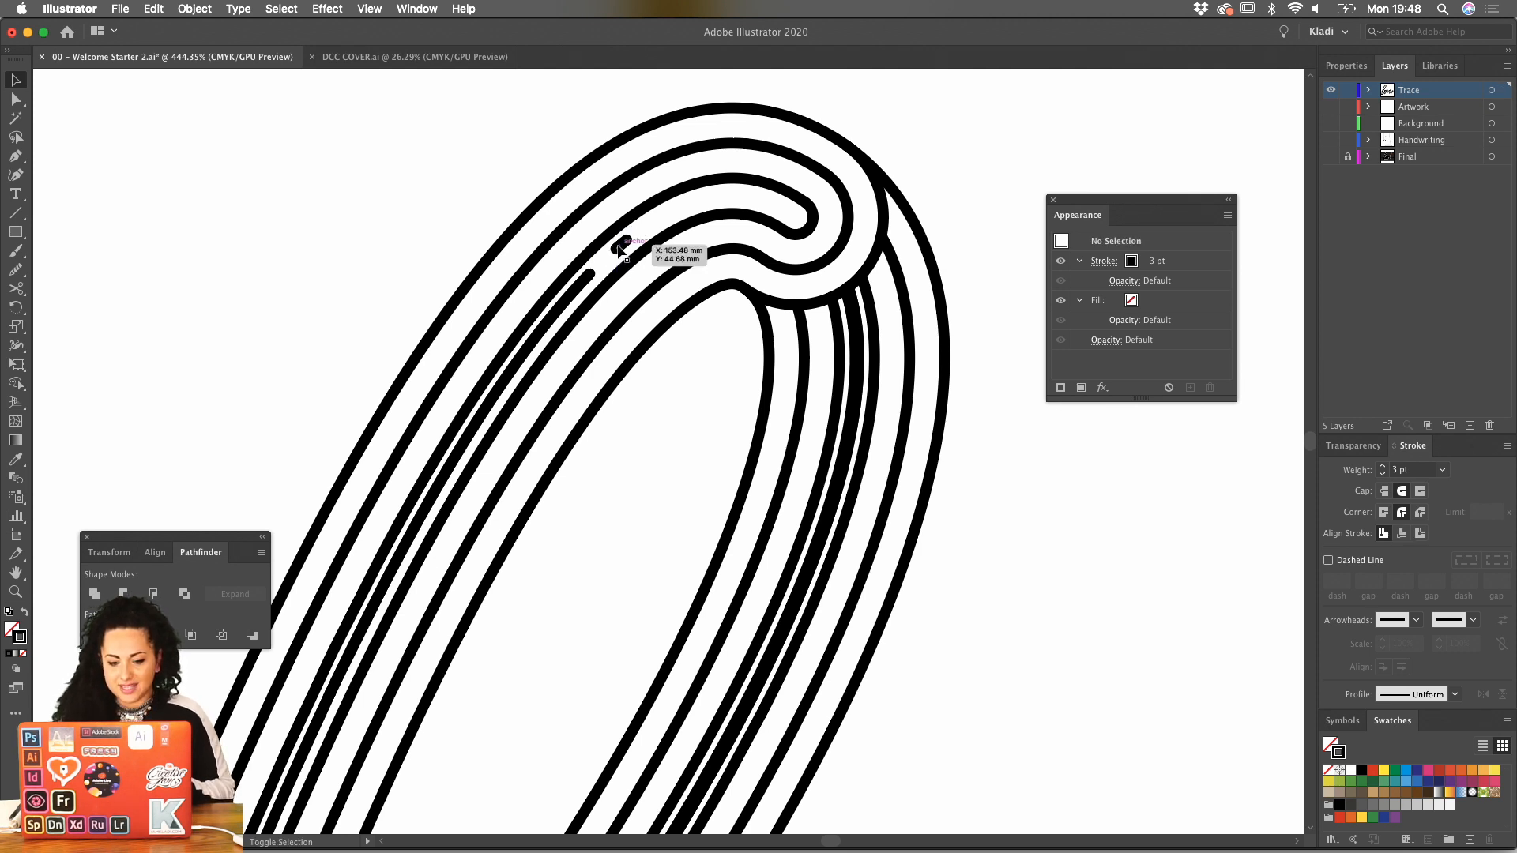
left_click(618, 249, "shift")
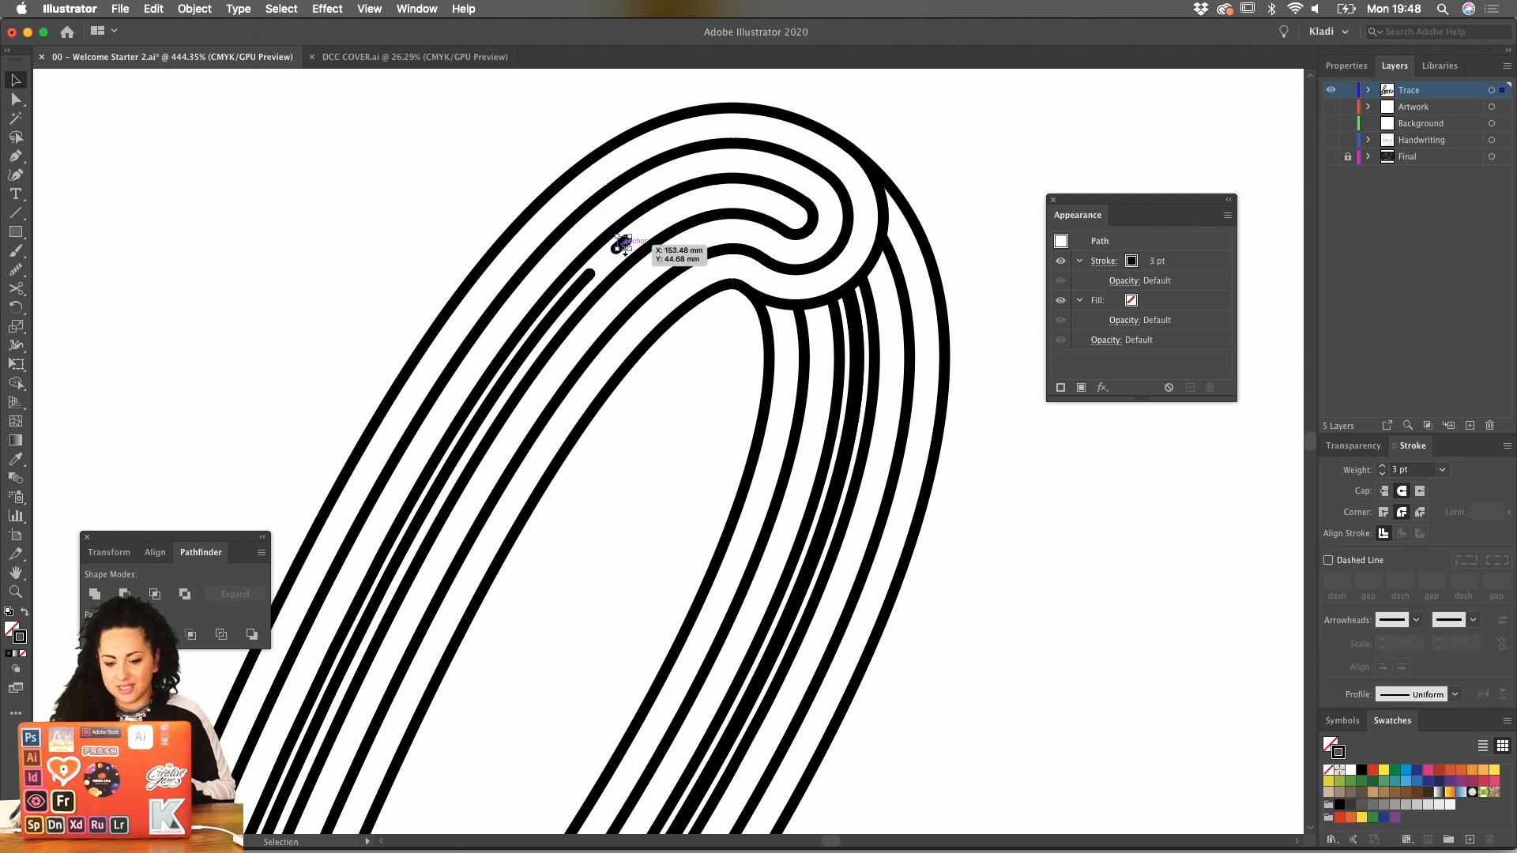
left_click(619, 246, "shift")
left_click(621, 246, "shift")
left_click(621, 246, "shift")
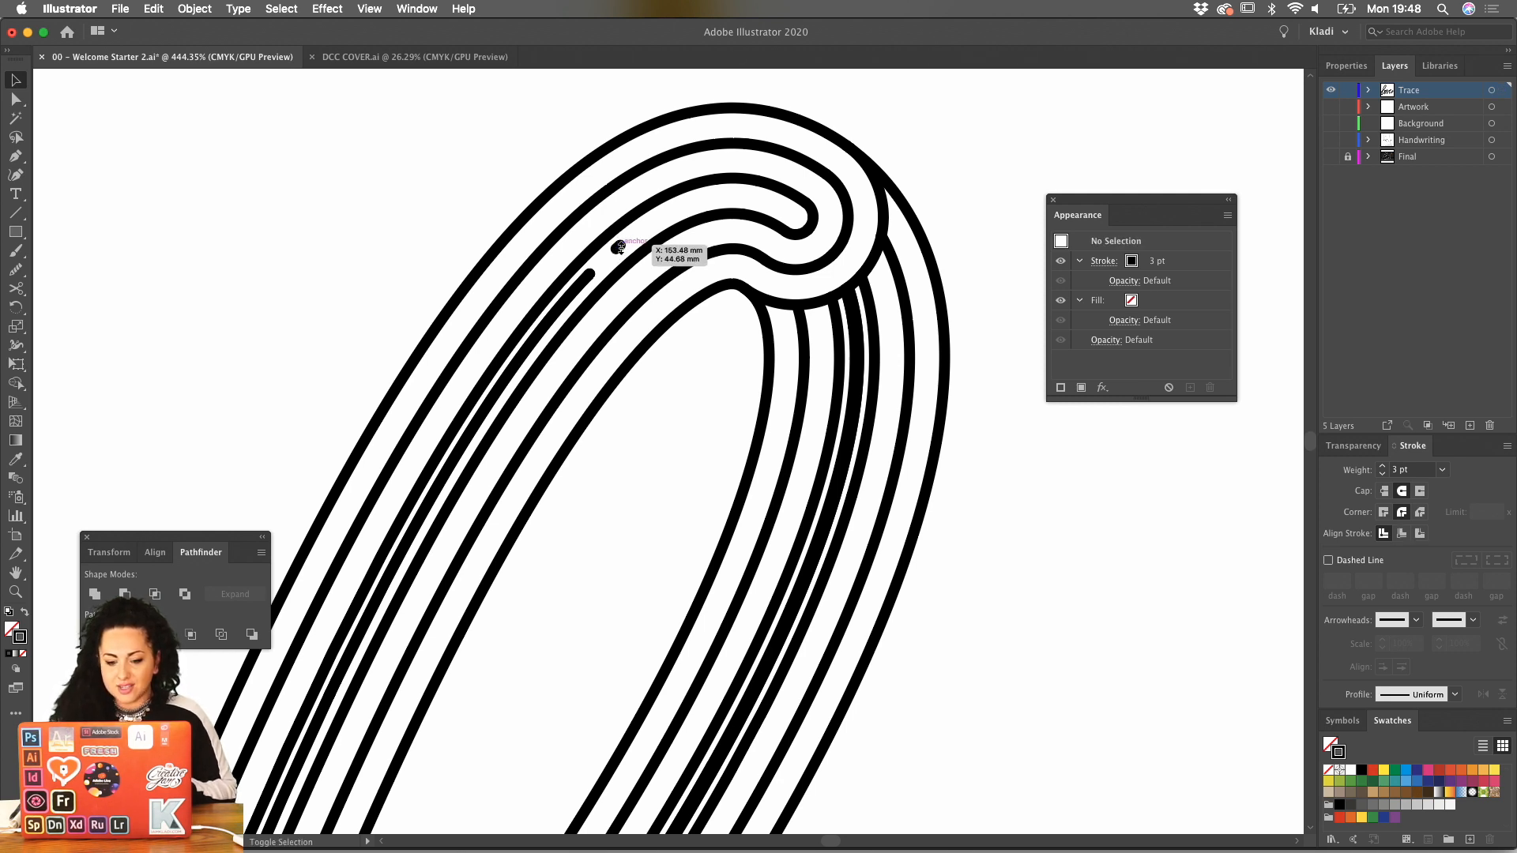
left_click(619, 247, "shift")
left_click(617, 249, "shift")
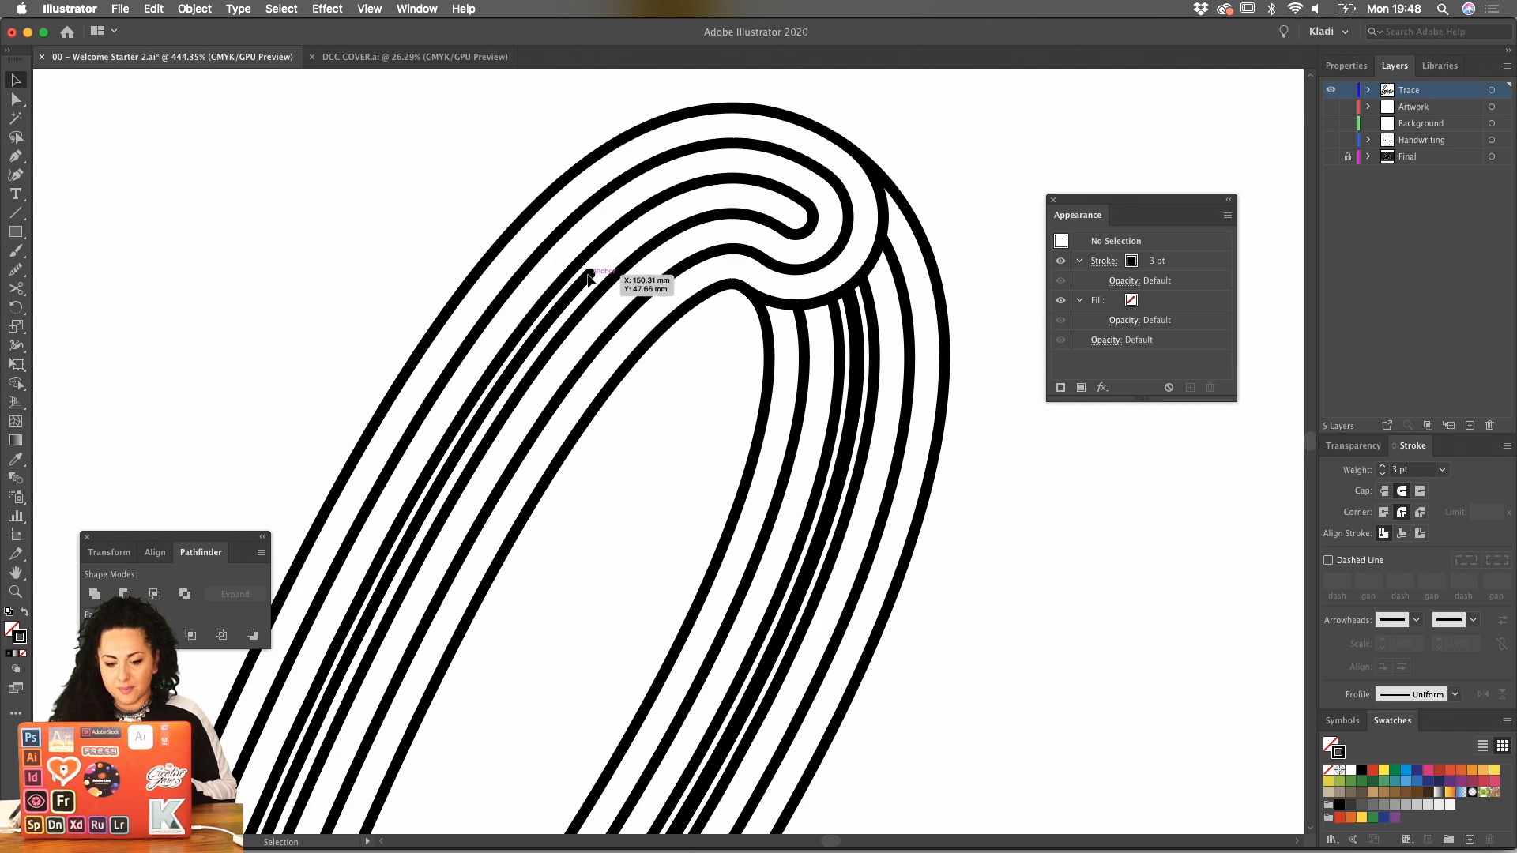
left_click(590, 275, "shift")
left_click(591, 275, "shift")
mouse_move(597, 265)
left_mouse_down()
mouse_move(332, 685)
mouse_move(583, 288)
left_mouse_up()
Delete the rest of the doubled center lines in the left stem of the "l" down to the stroke crossing.
scroll(636, 288, "down", 2)
scroll(636, 288, "left", 1)
scroll(642, 288, "down", 8)
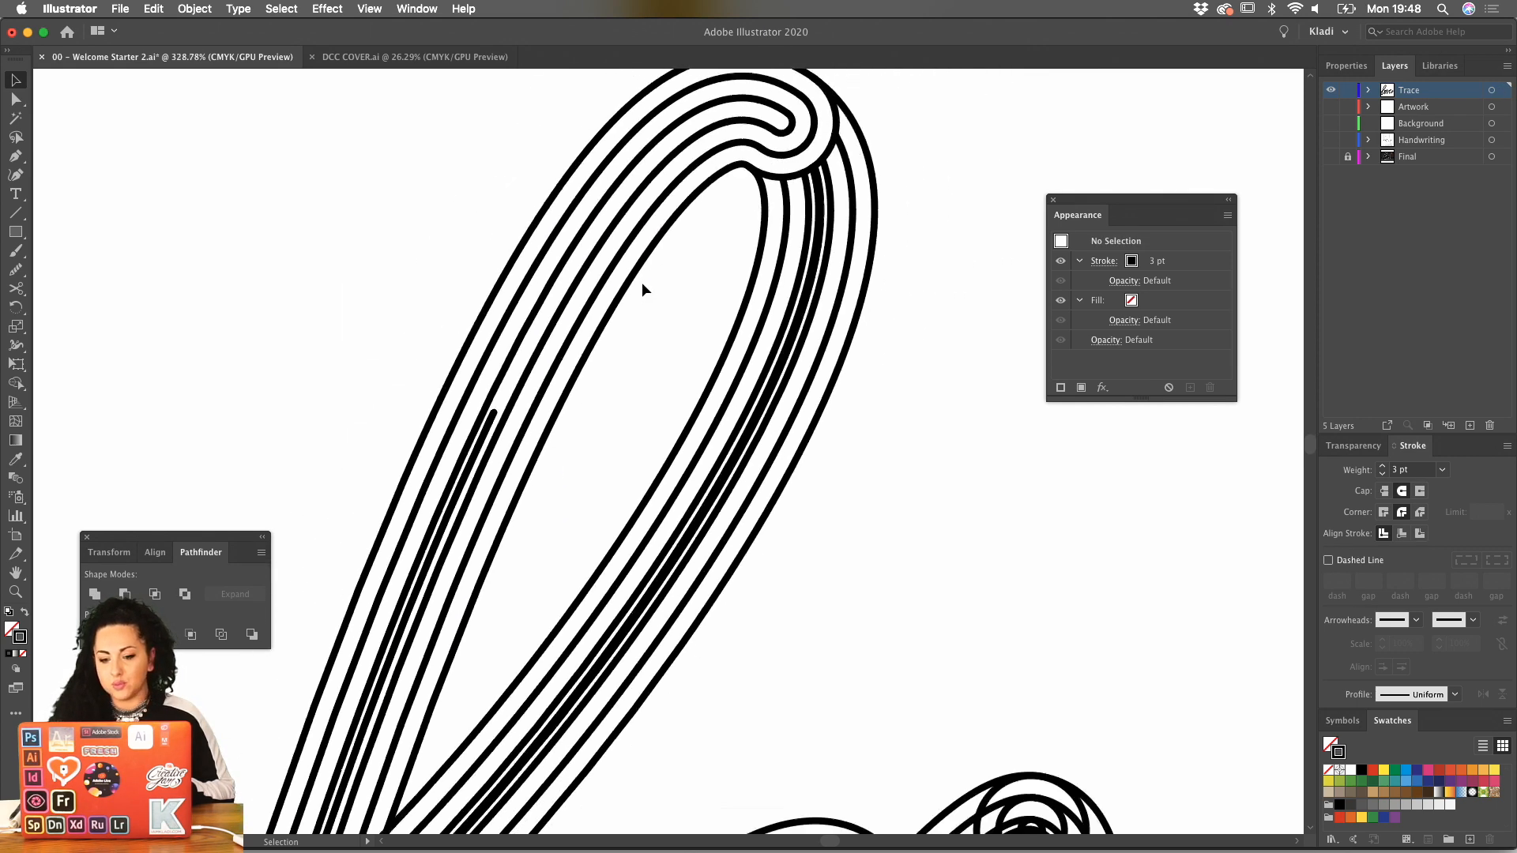
scroll(574, 340, "up", 6)
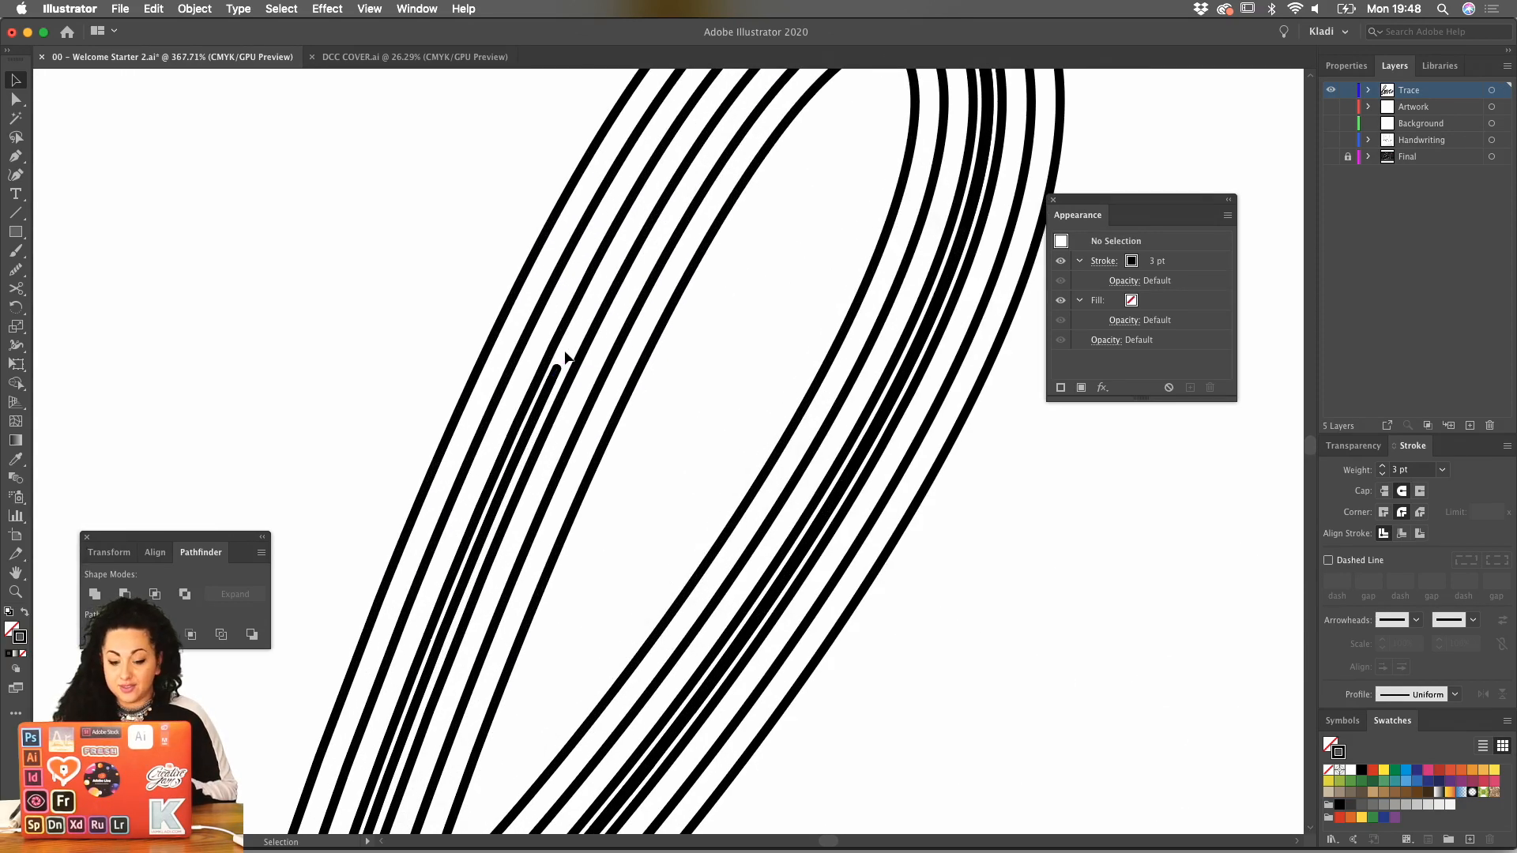
left_click(554, 373)
key("Delete")
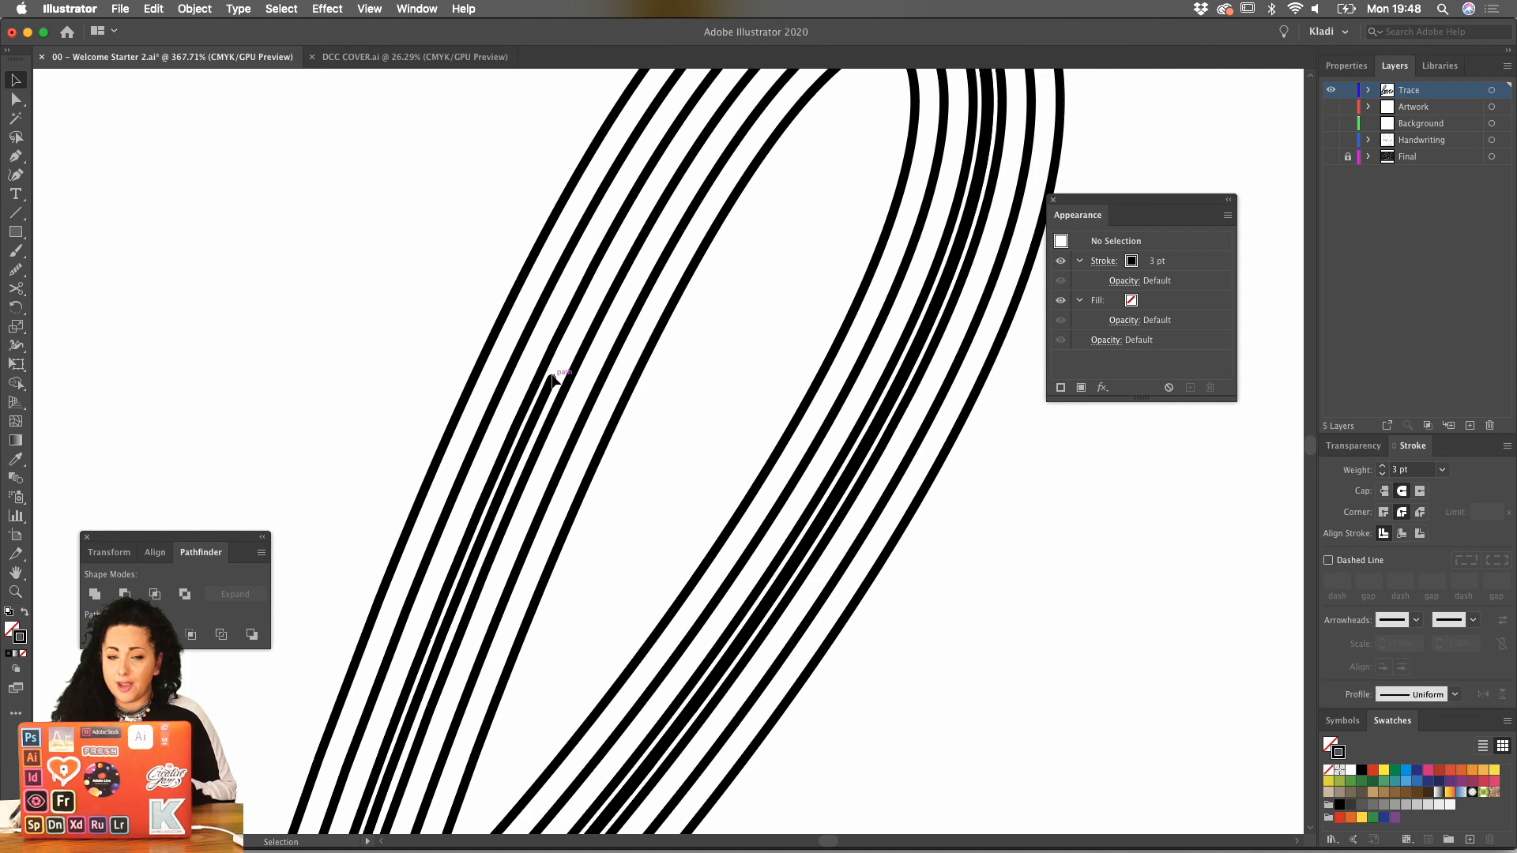
scroll(687, 395, "down", 5)
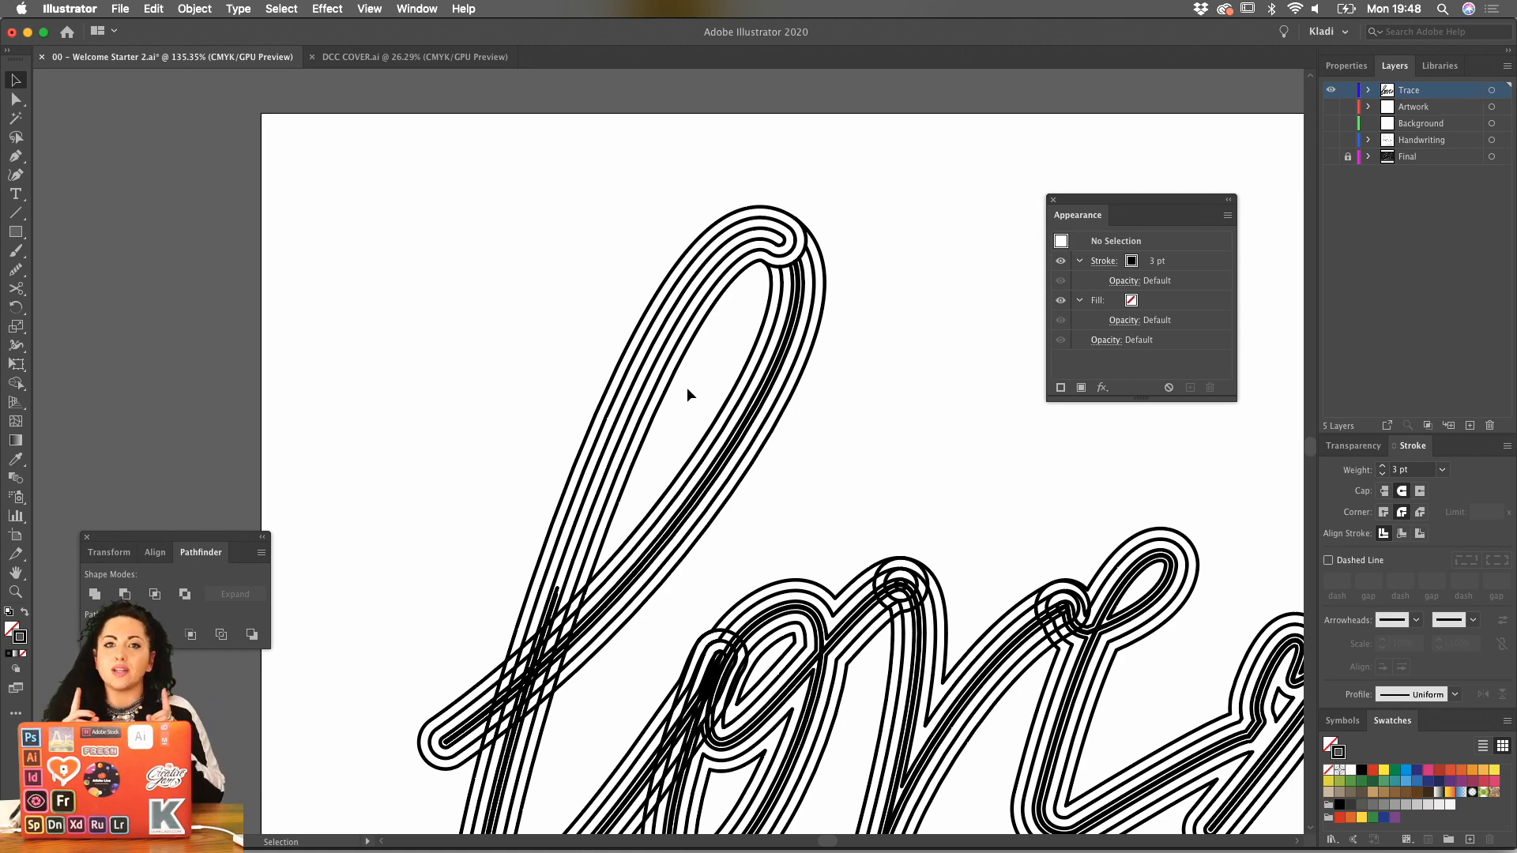
Delete the left stem's center-line pieces at the upper part of the "l" stroke crossing, between the first two diagonal lines.
scroll(490, 547, "up", 5)
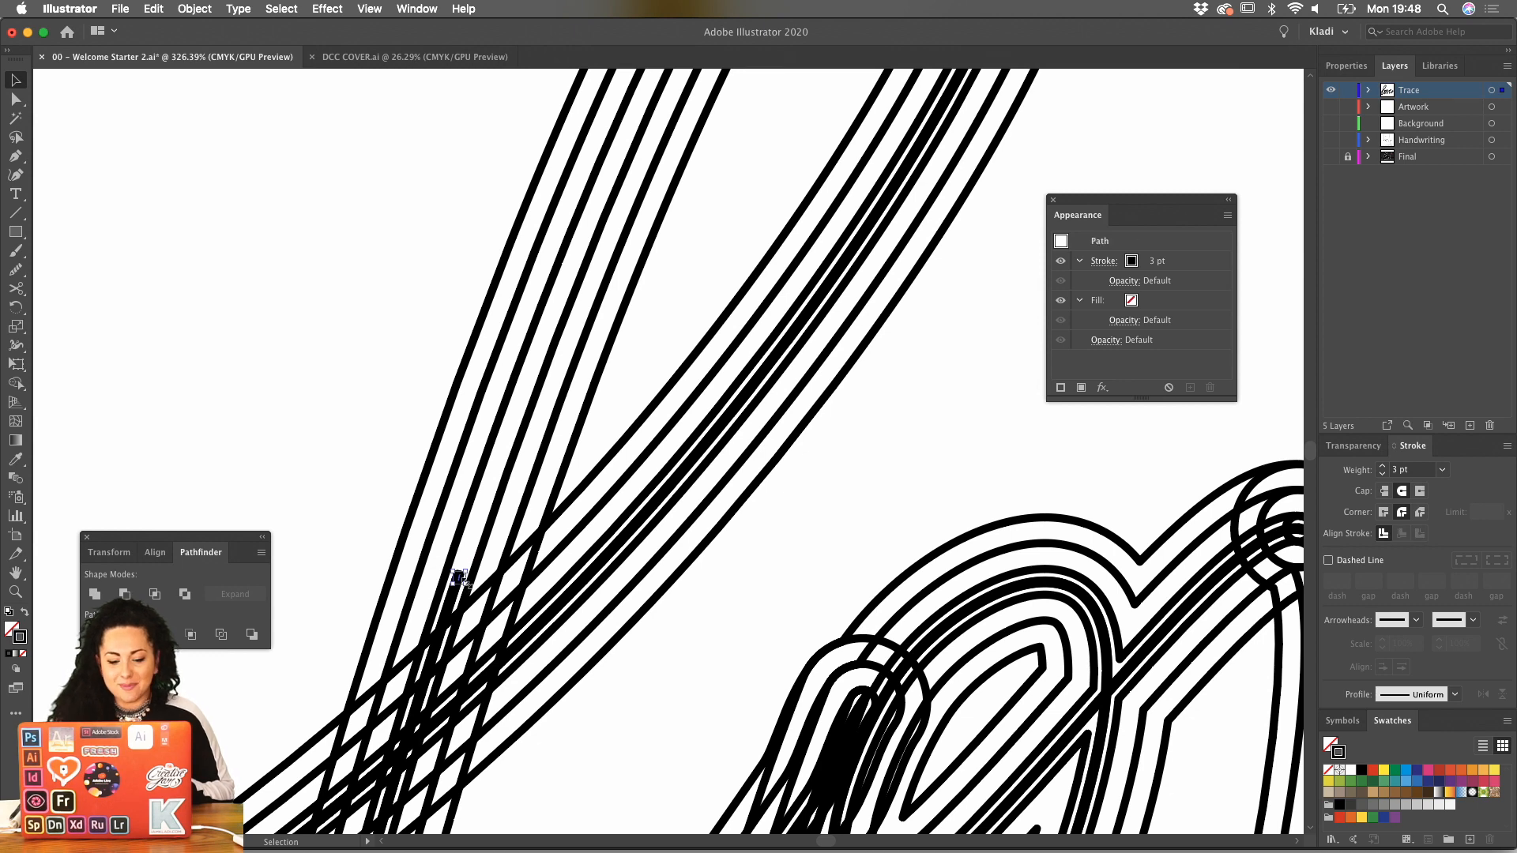
scroll(462, 580, "down", 2)
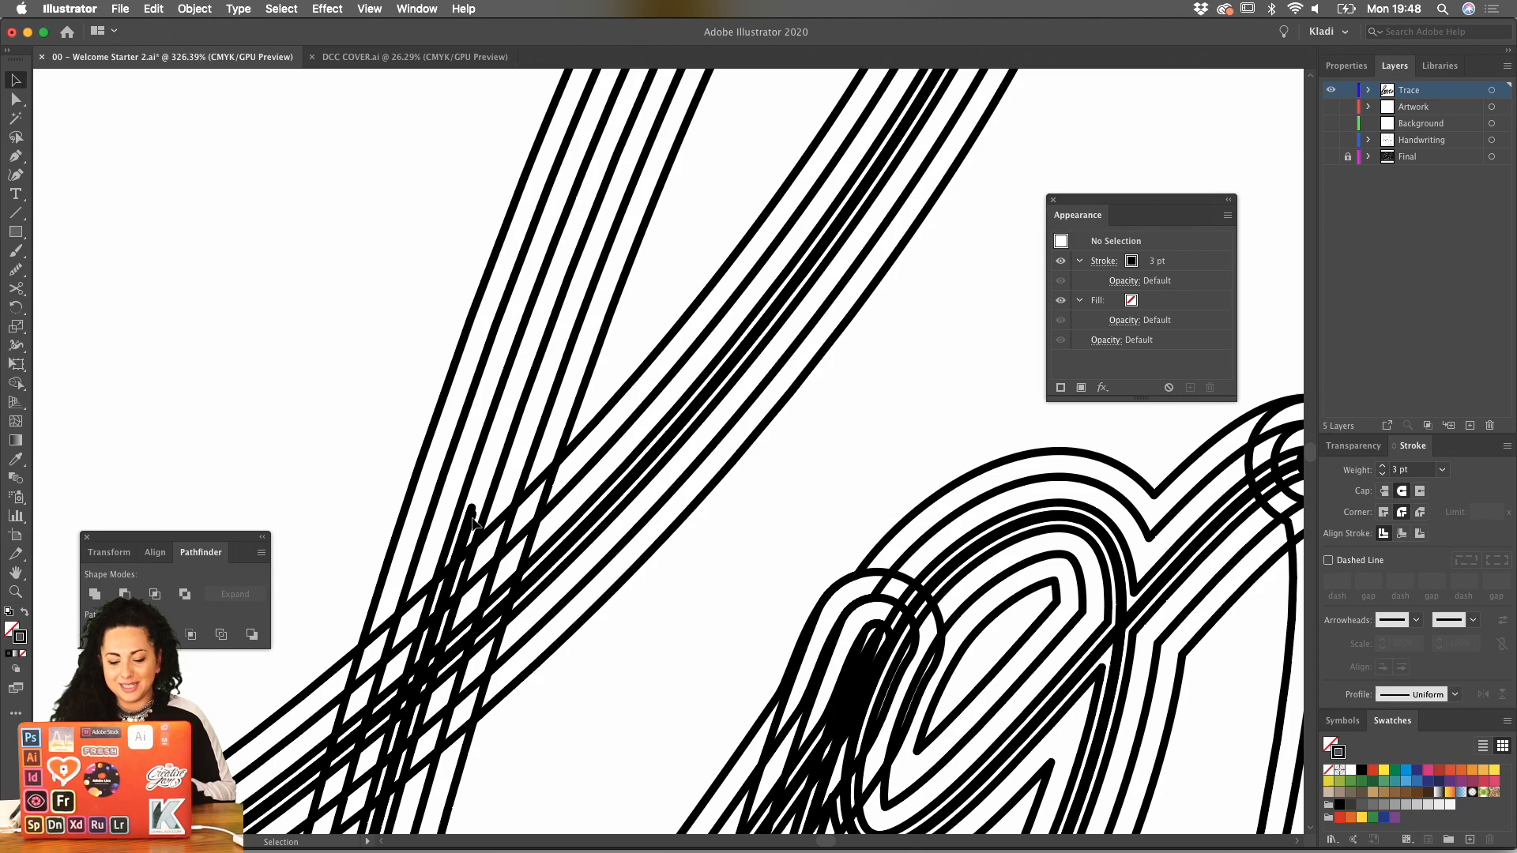
left_click(473, 520)
scroll(472, 520, "down", 8)
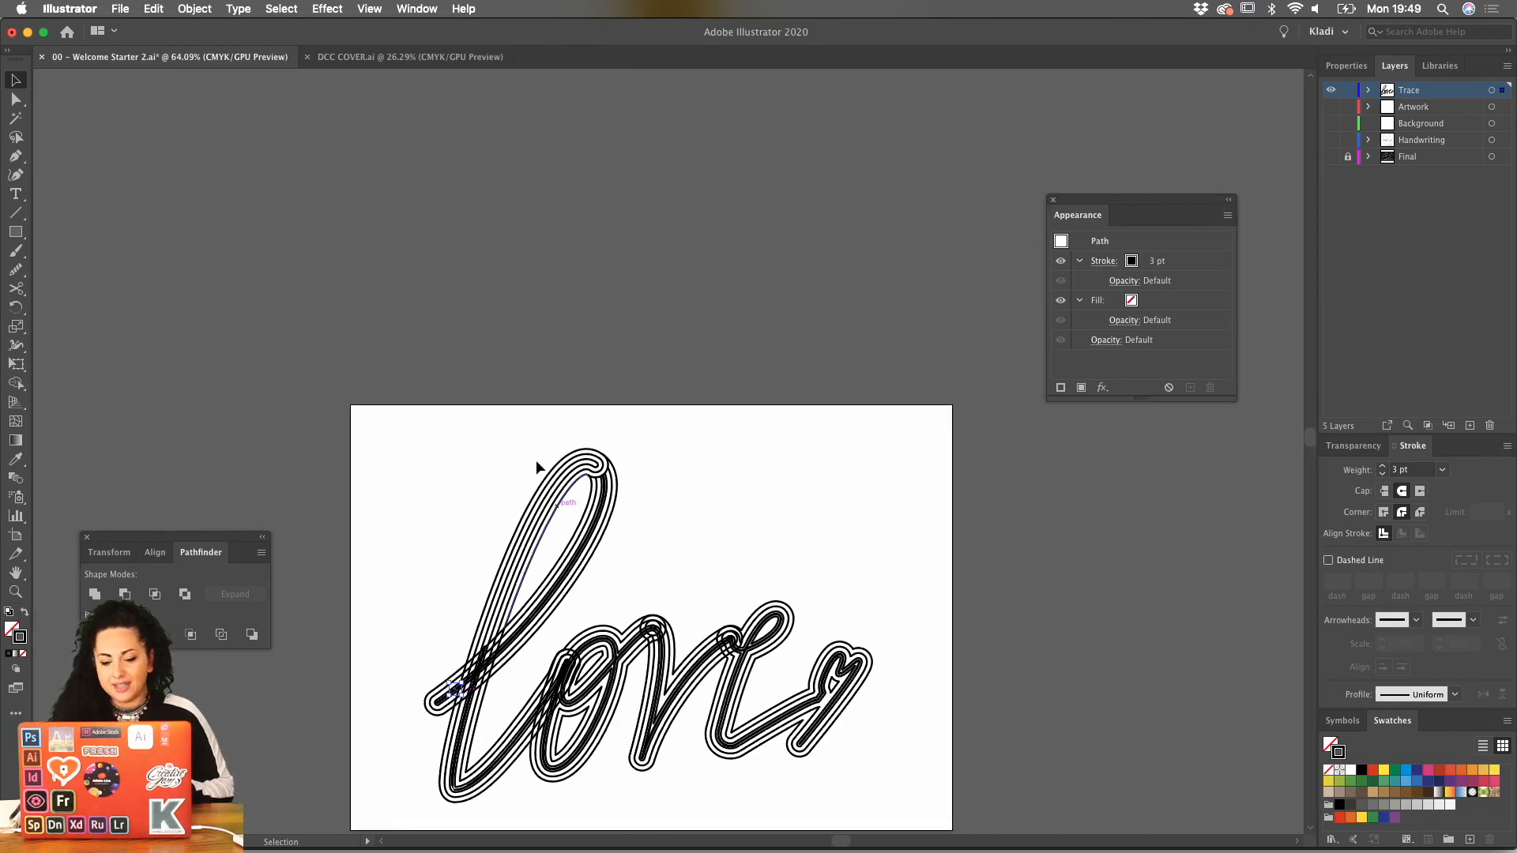
scroll(542, 636, "up", 4)
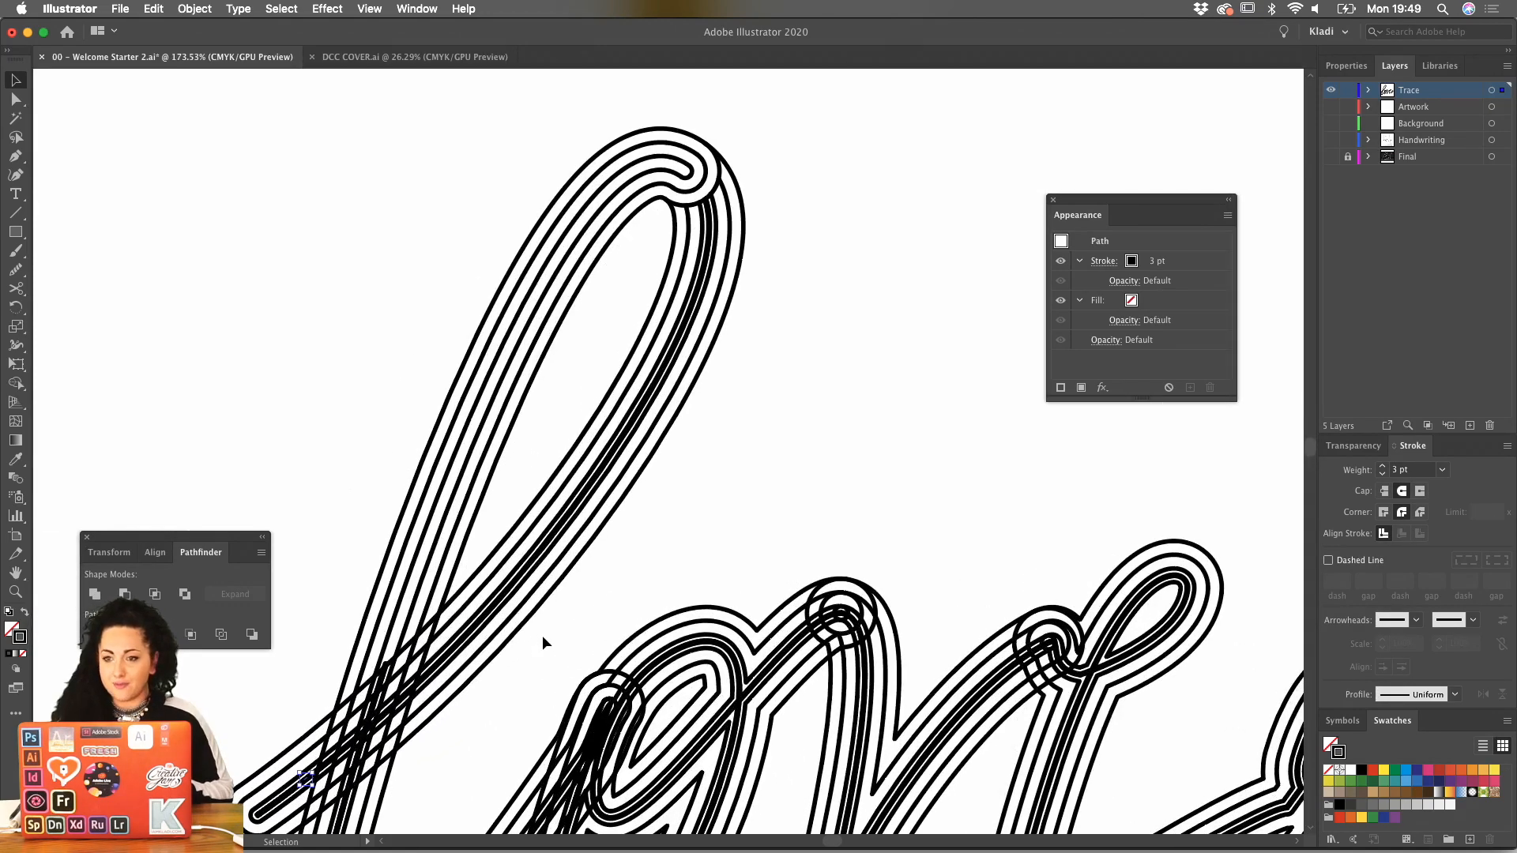
scroll(542, 635, "up", 3)
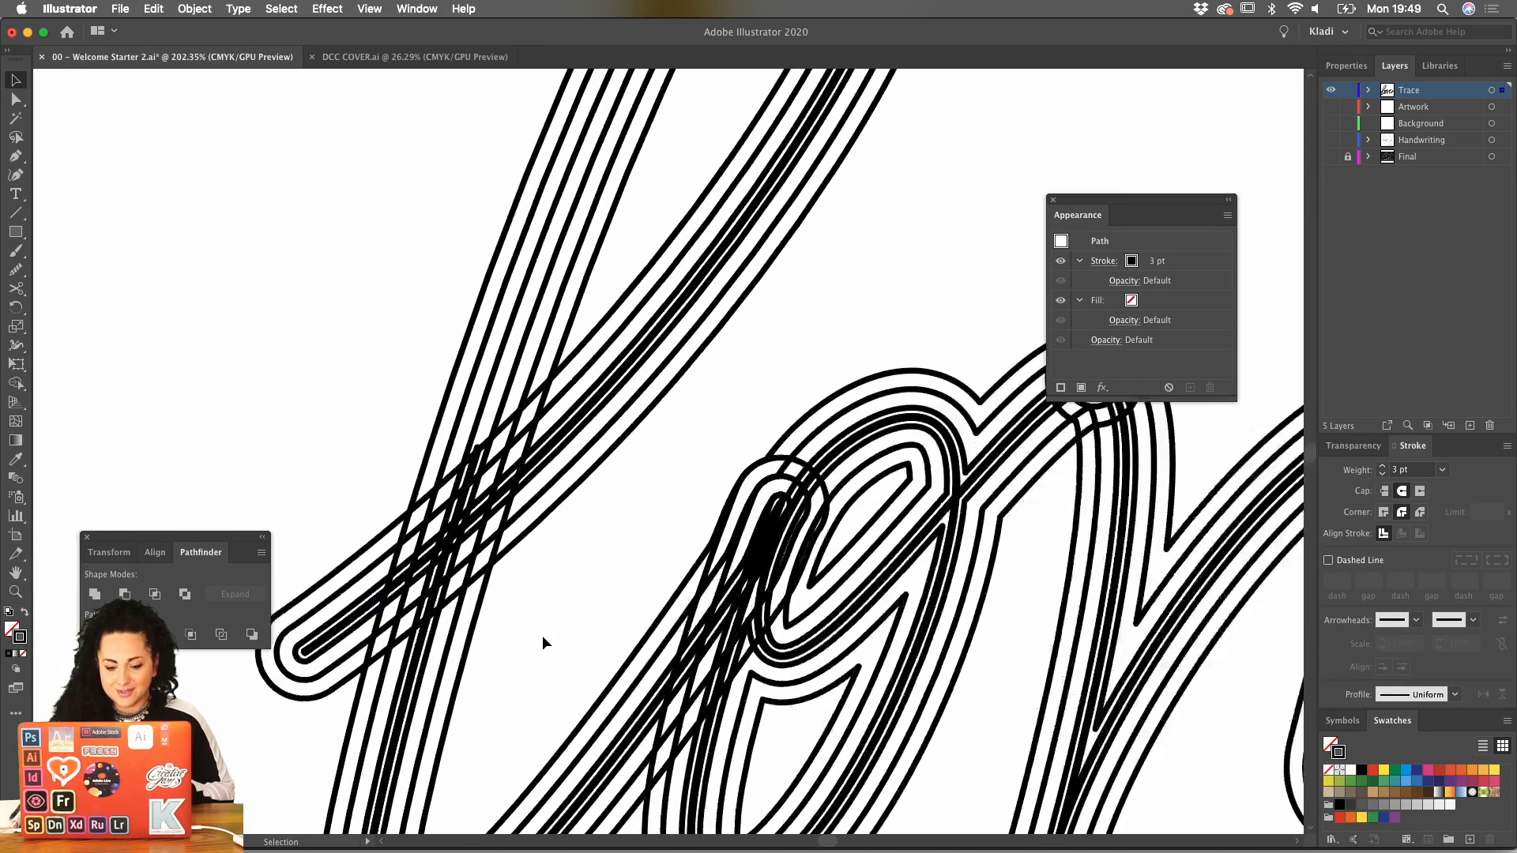
scroll(542, 635, "up", 4)
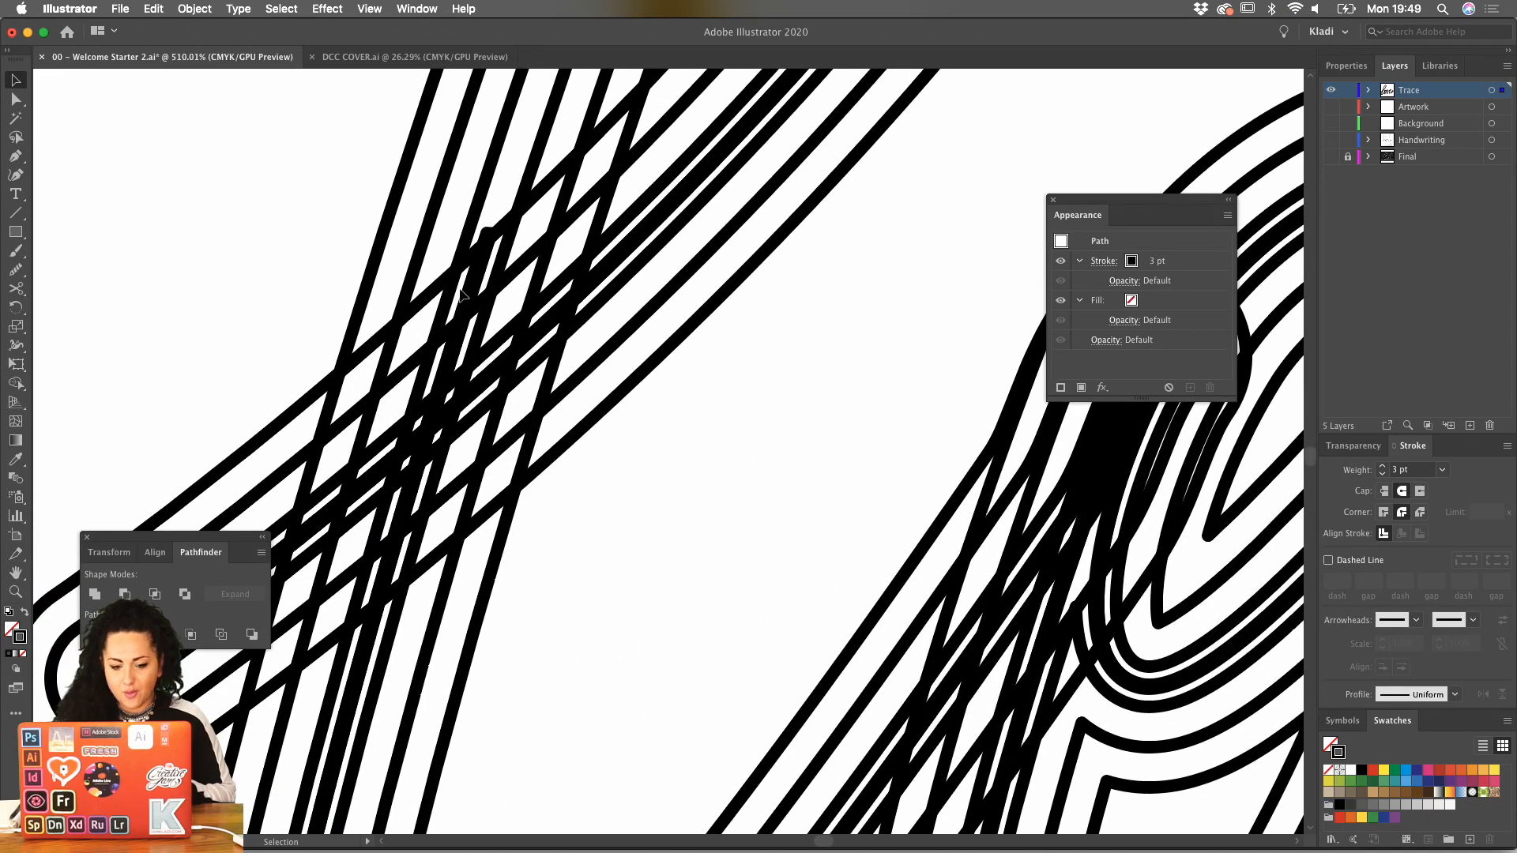
left_click(467, 291)
key("Delete")
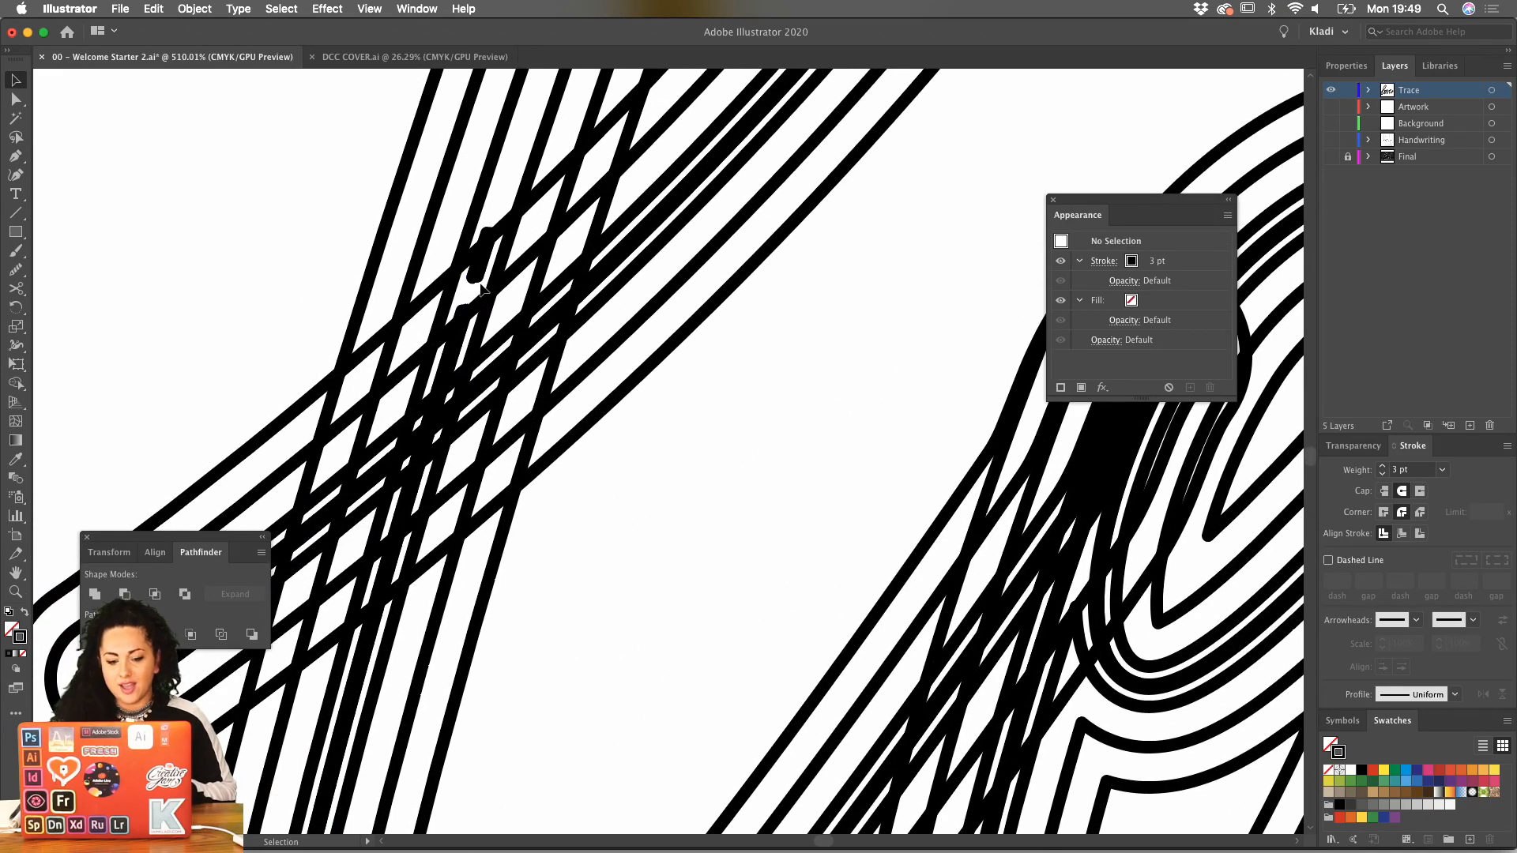
left_click(474, 264)
key("Delete")
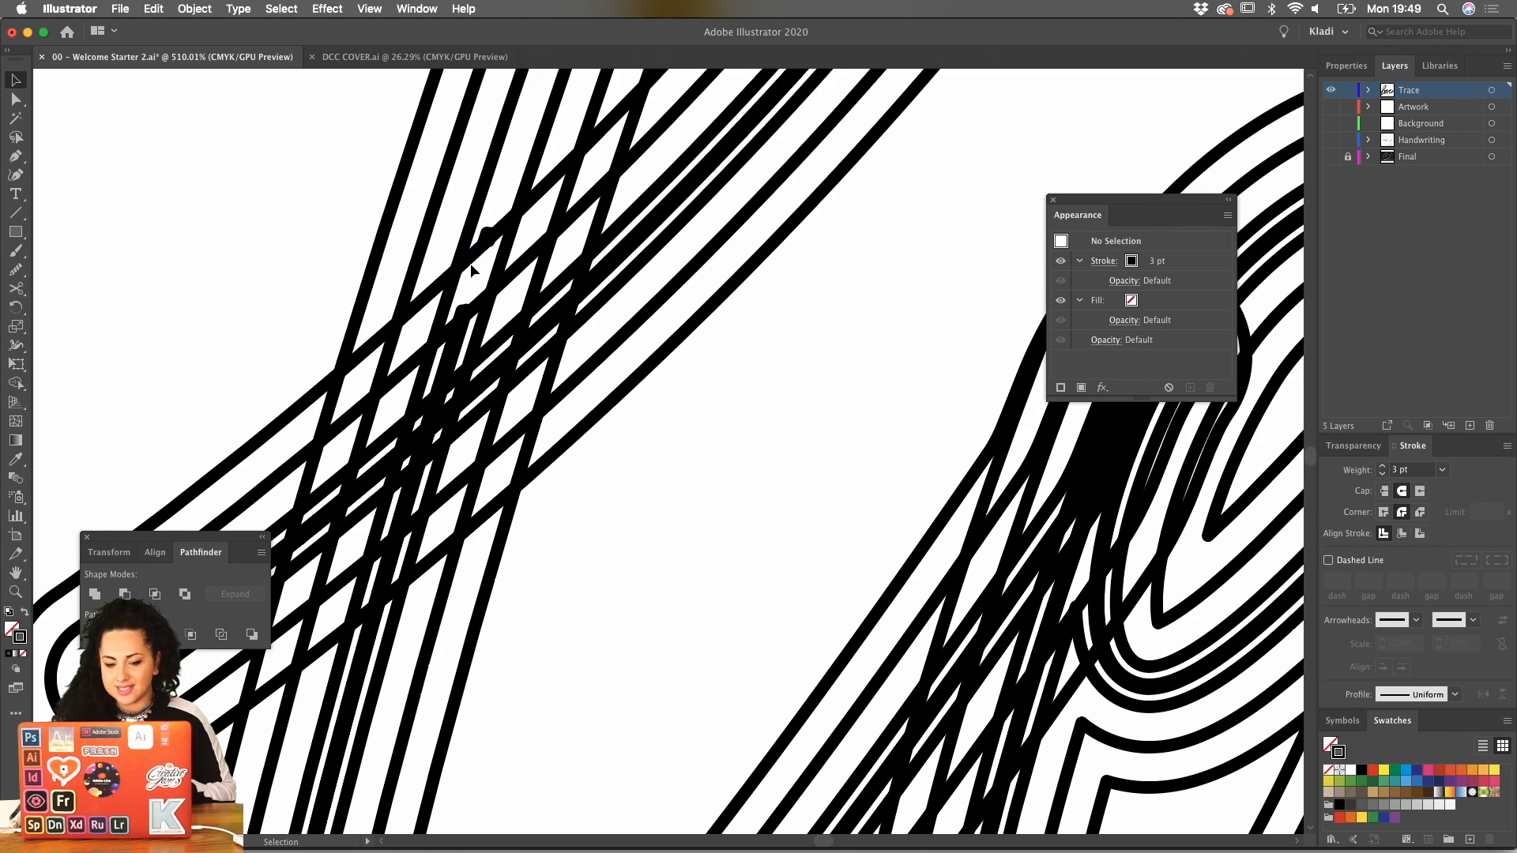
Delete the two short leftover stubs and the tiny connecting fragment on the diagonal at the upper crossing of the "l", keeping the diagonal line.
left_click(496, 249)
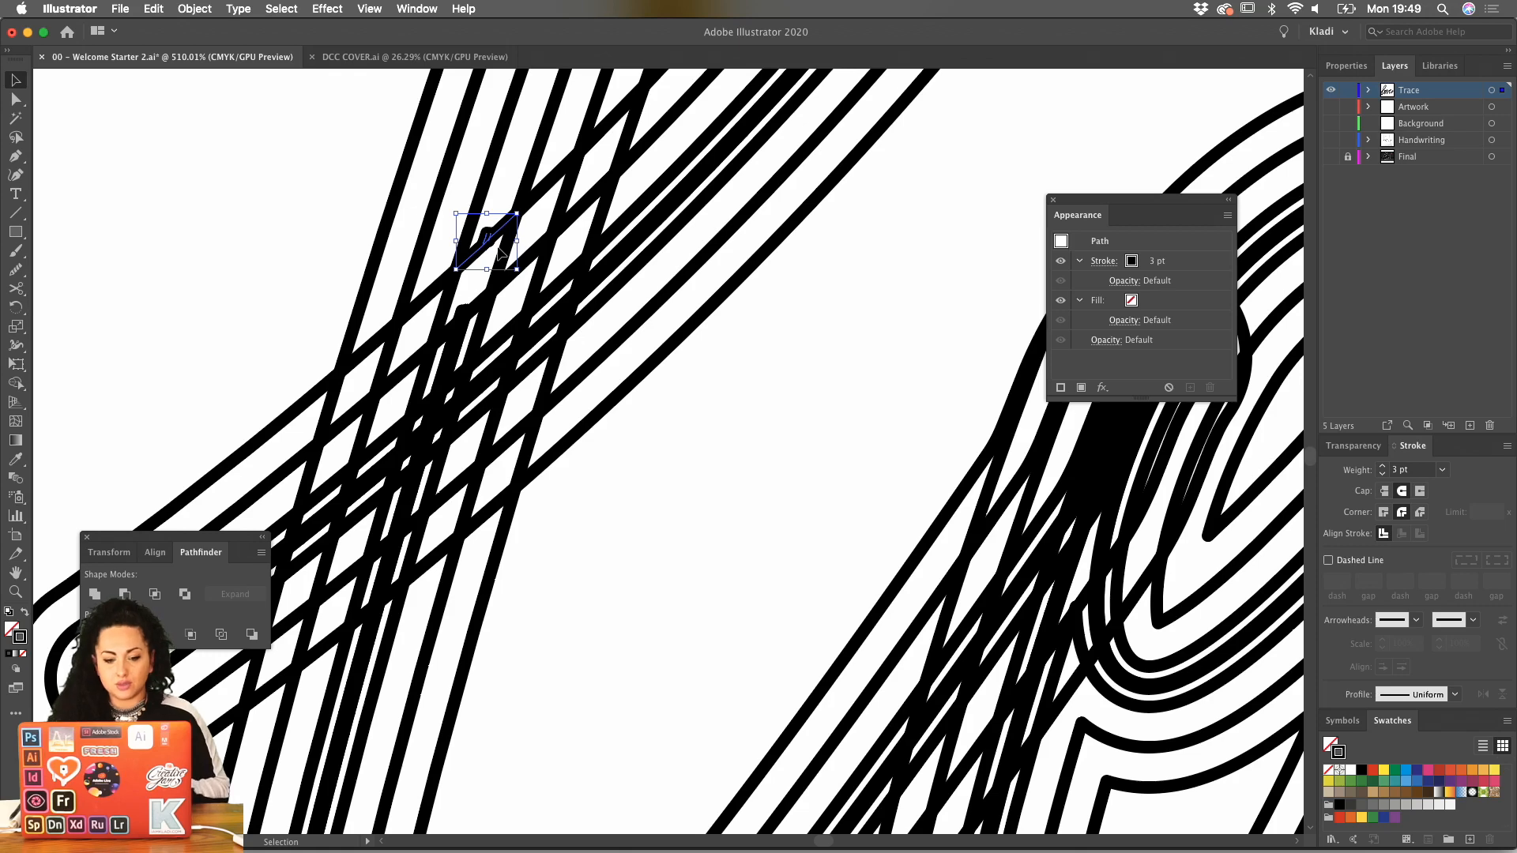
scroll(482, 247, "up", 5)
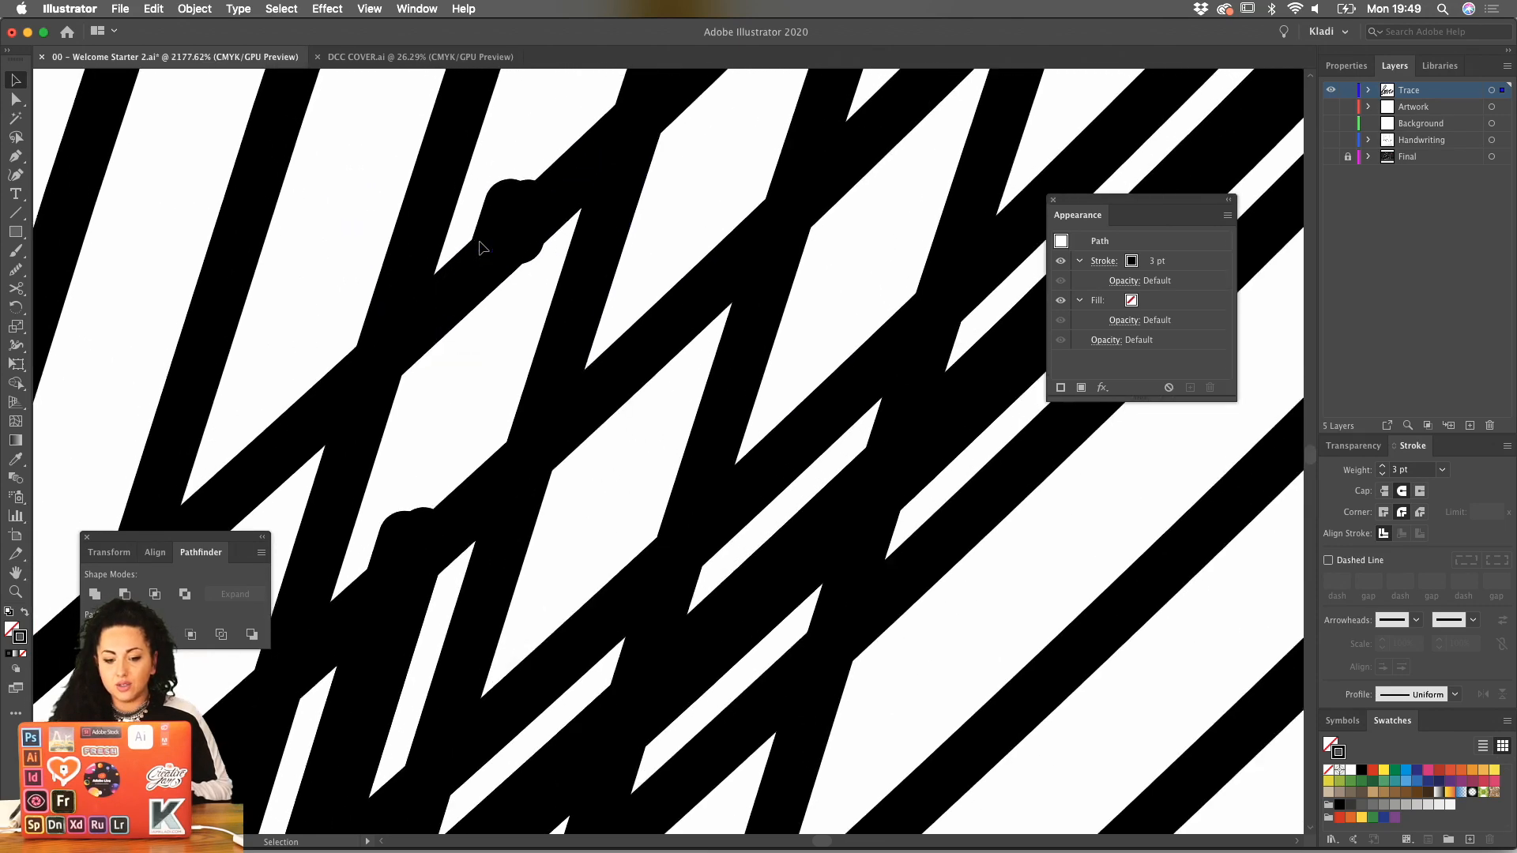
scroll(482, 247, "up", 3)
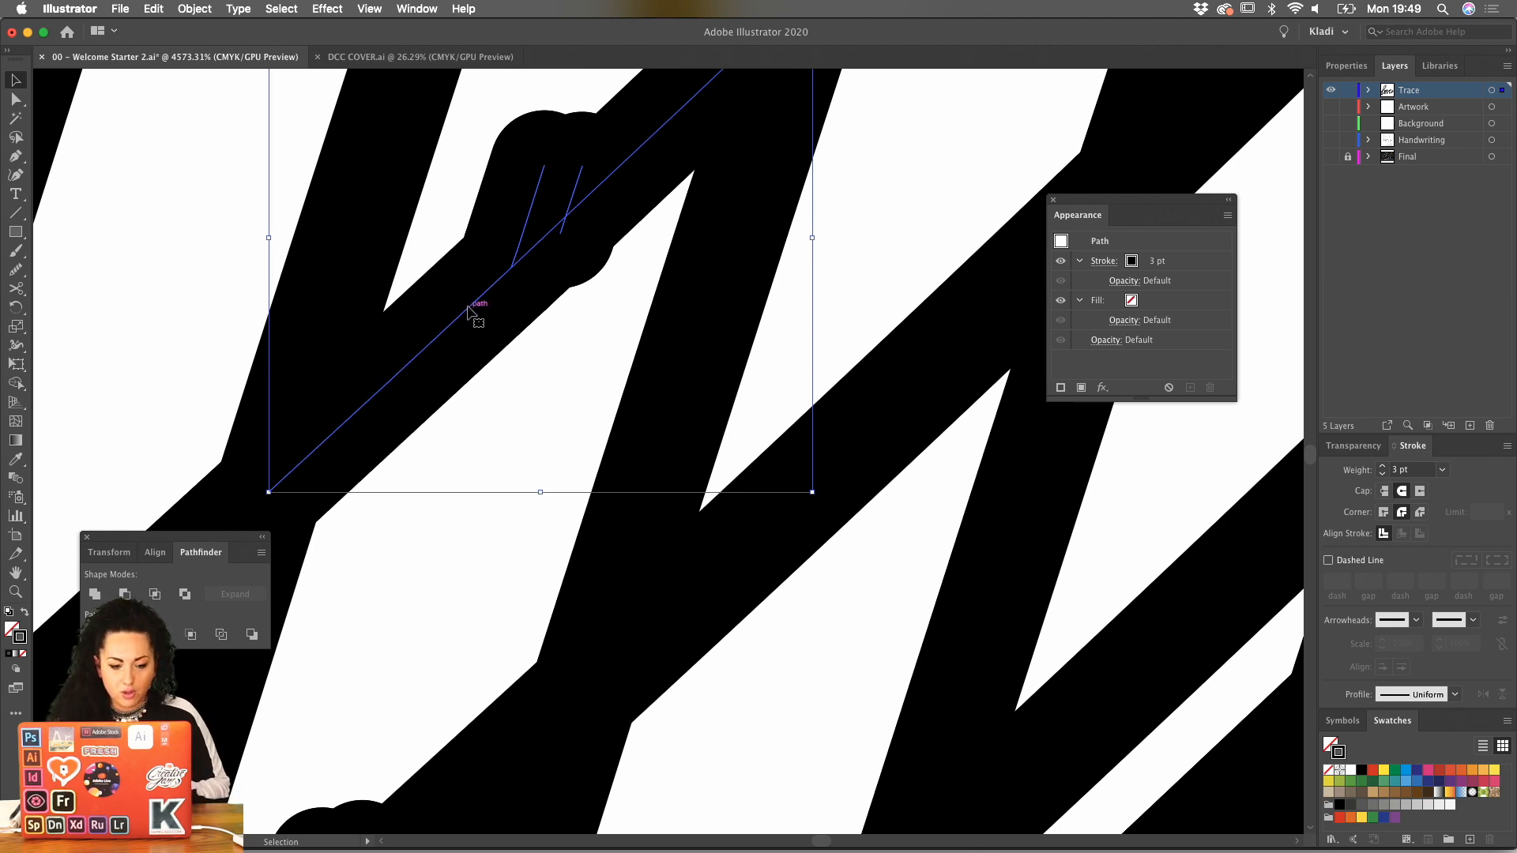
key("ctrl+z")
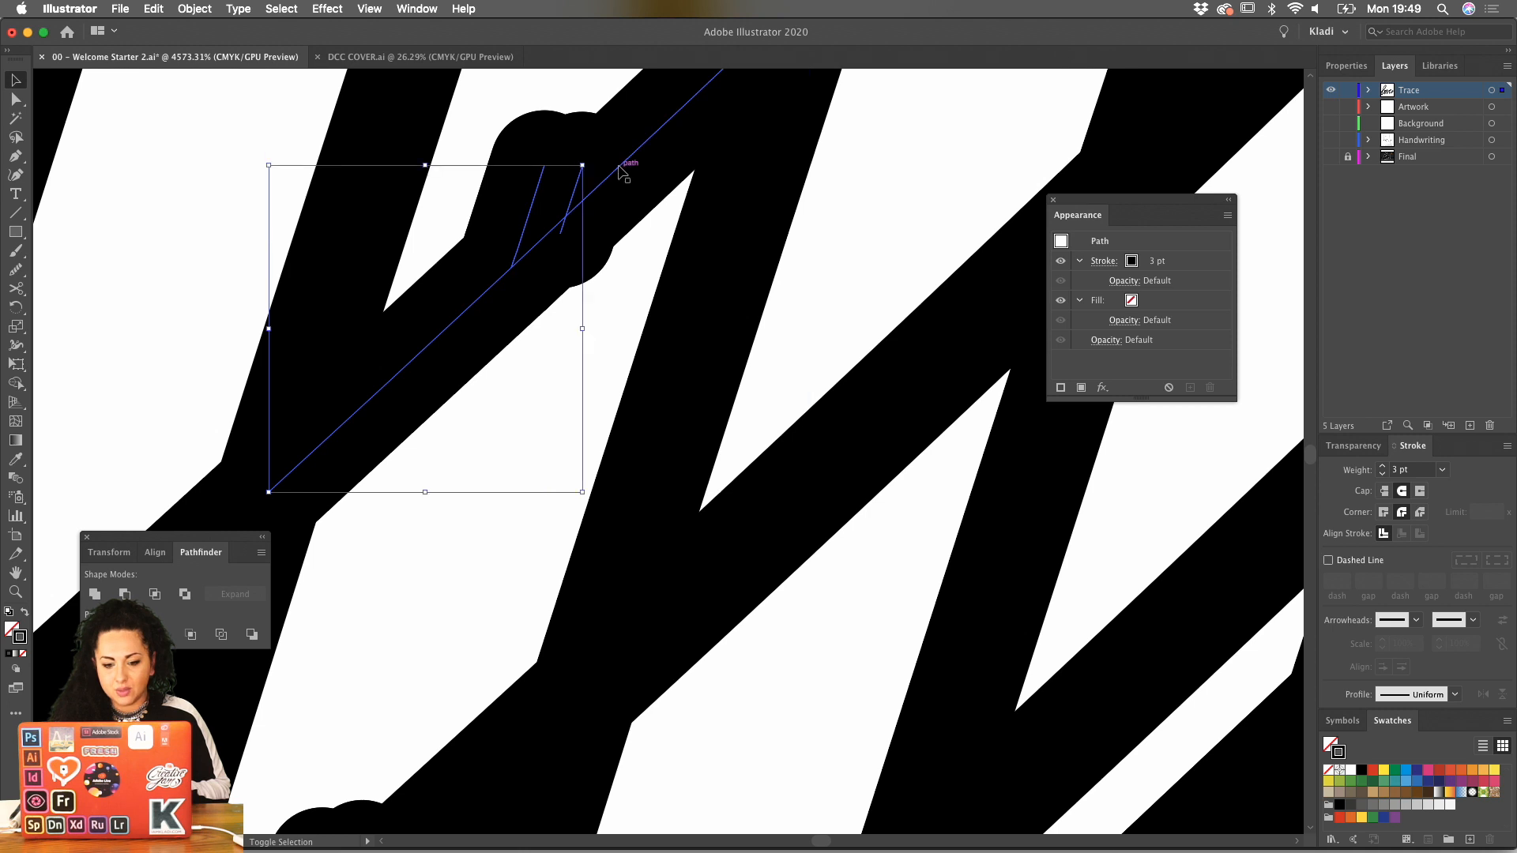
key("ctrl+z")
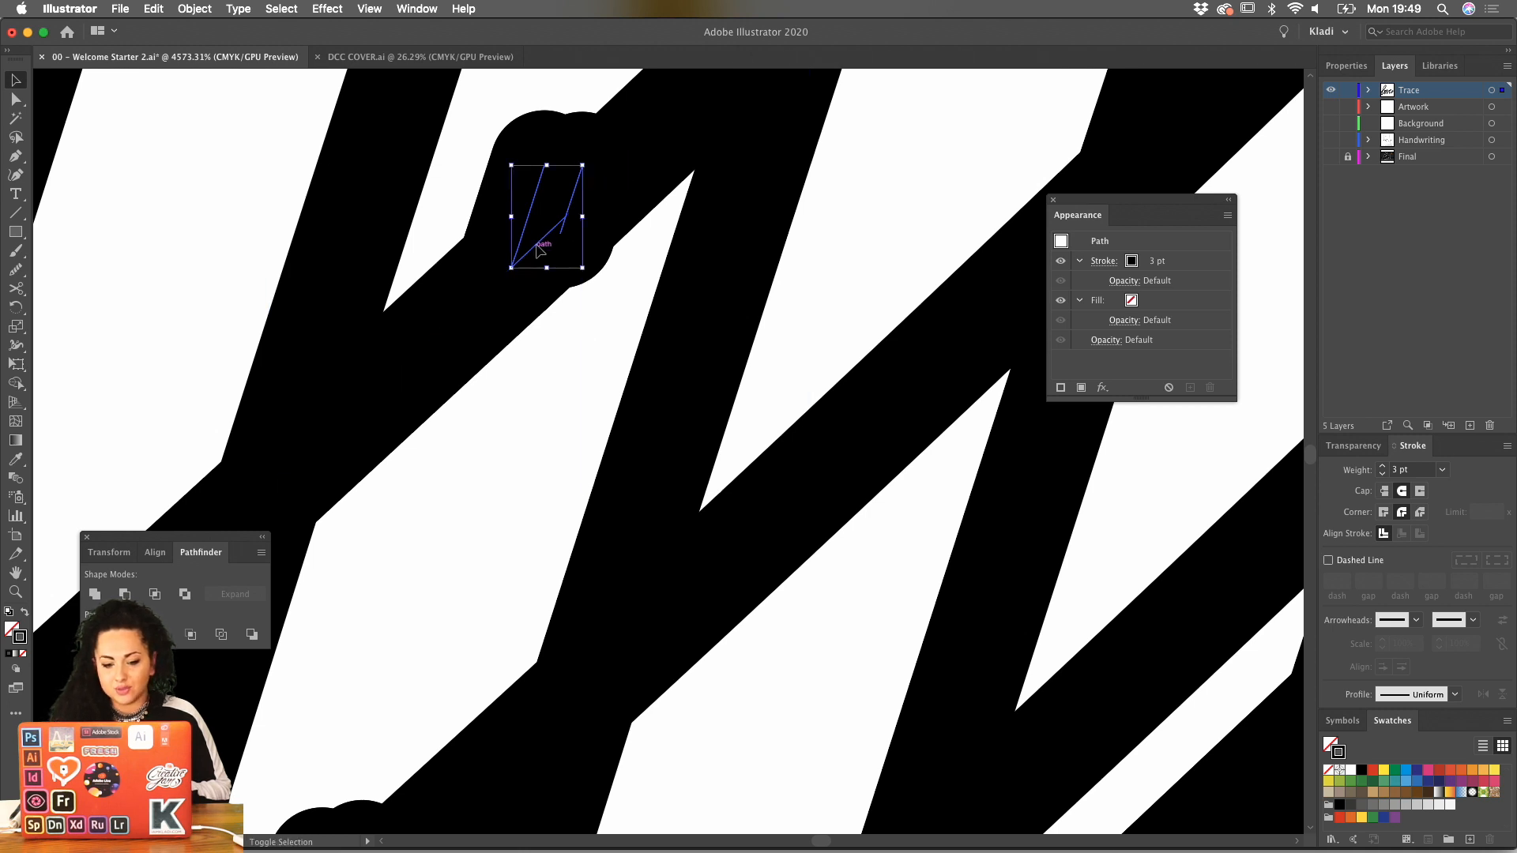
key("ctrl+z")
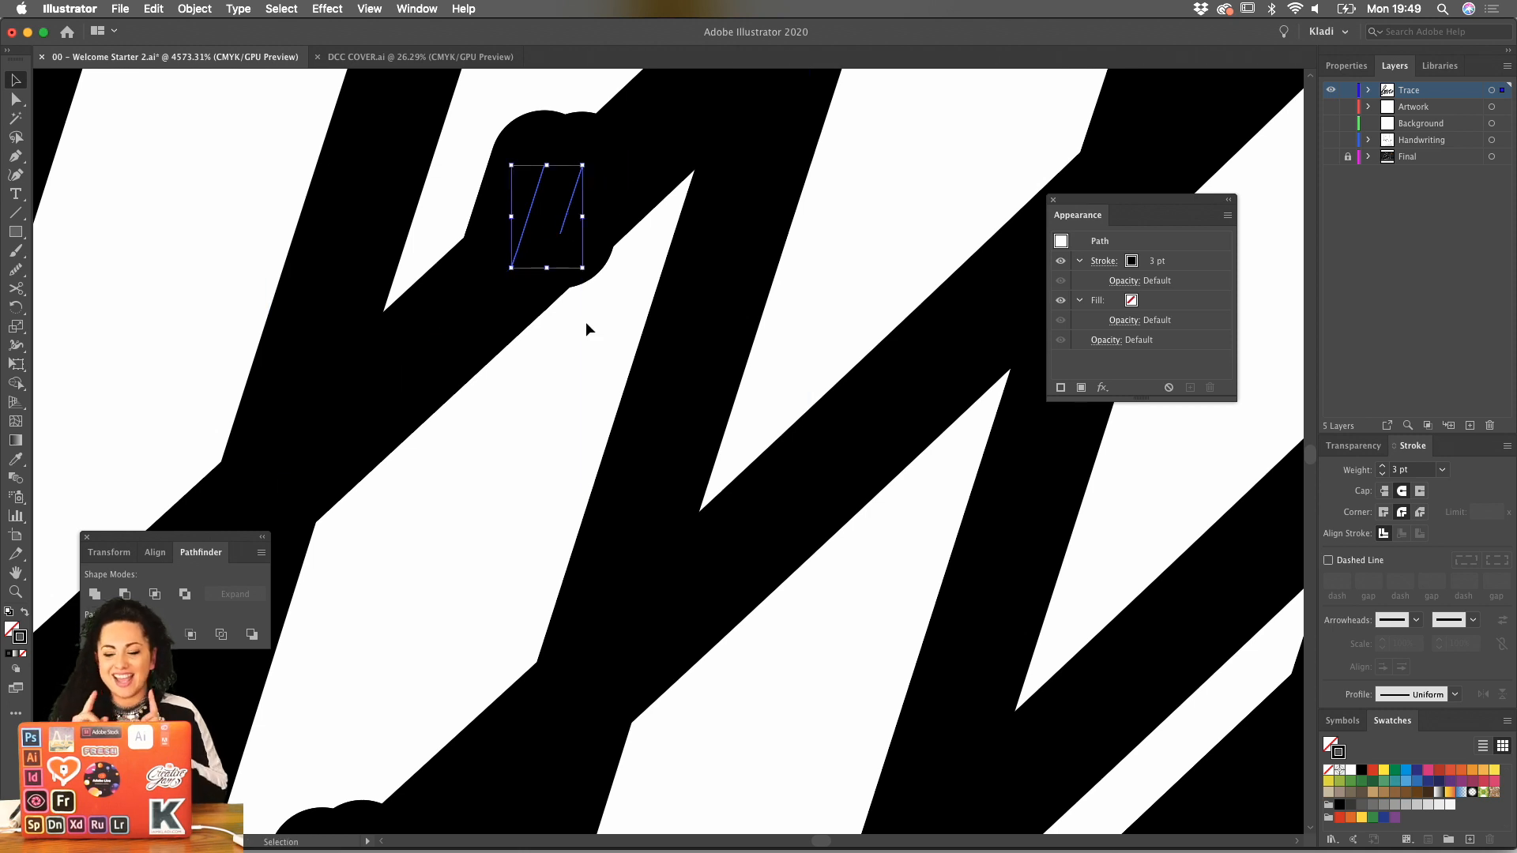
key("ctrl+z")
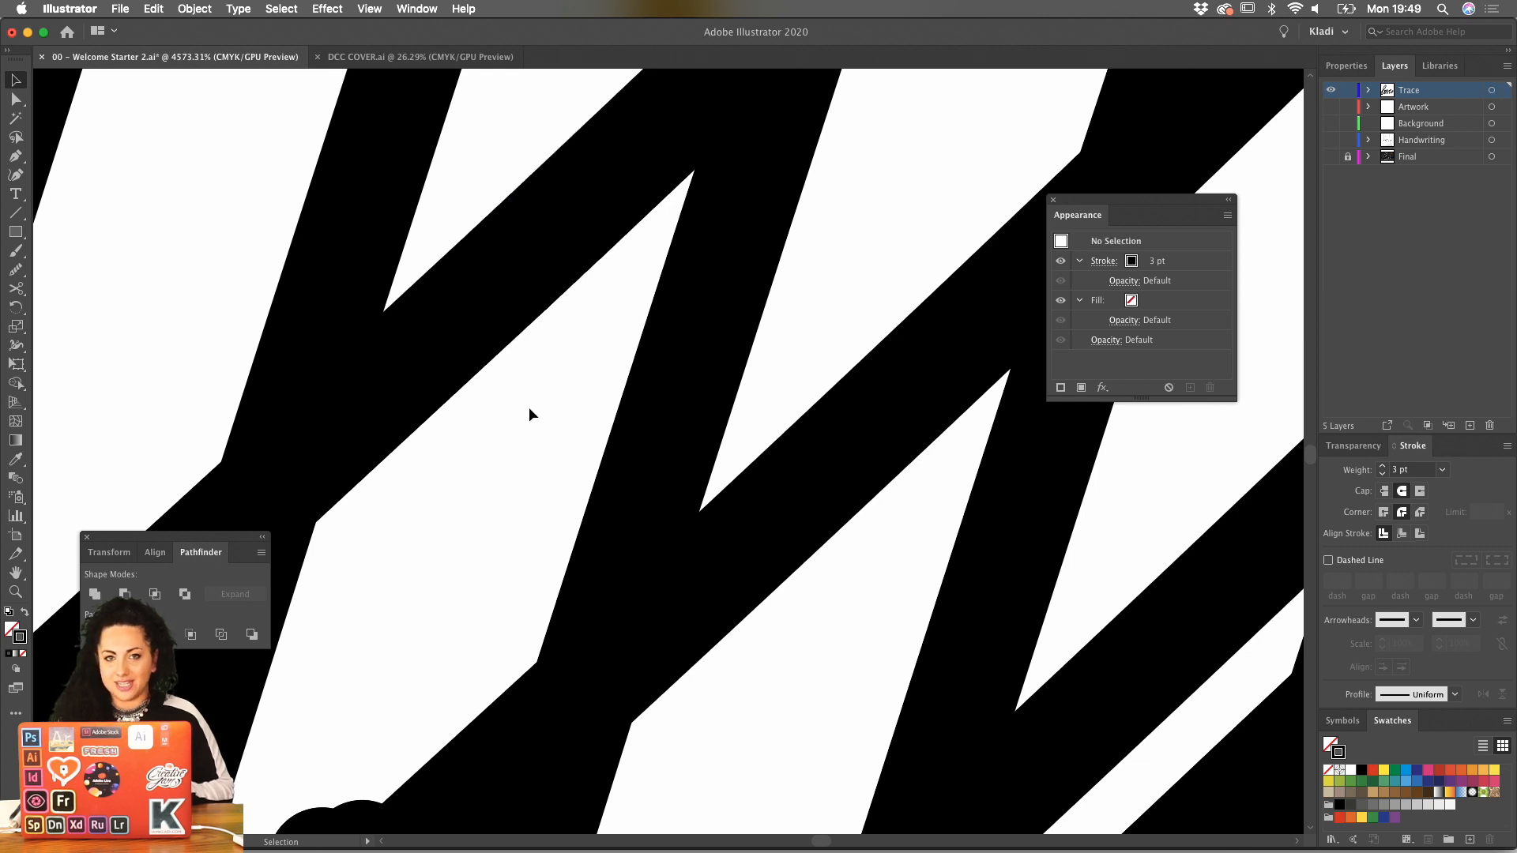
Delete the doubled center-line pieces that cross the next diagonal down in the left stem of the "l", keeping the diagonal line.
scroll(529, 406, "down", 3)
scroll(522, 419, "down", 3)
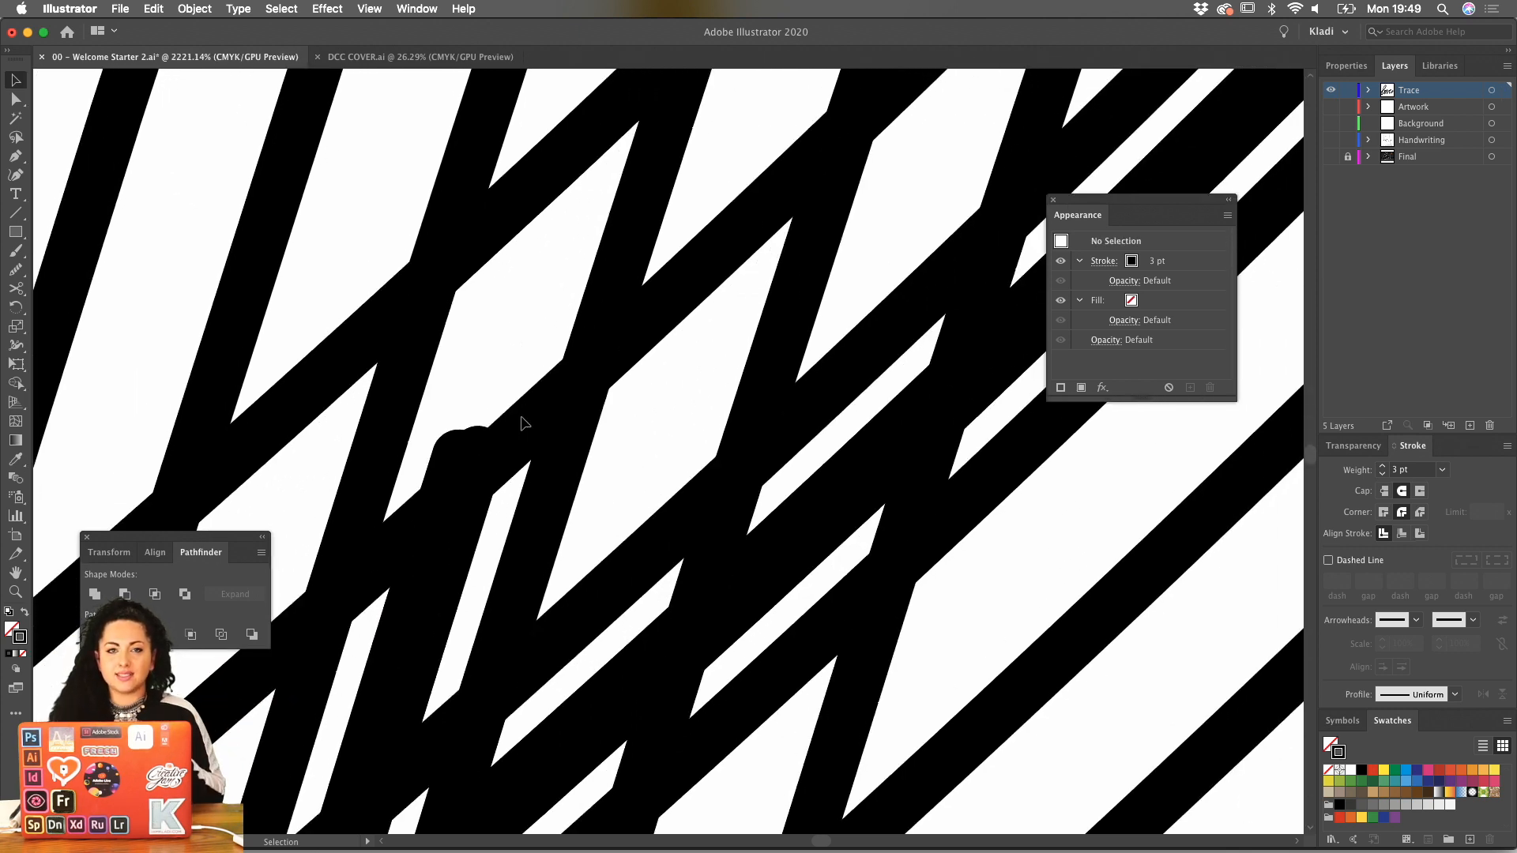
left_click_drag(440, 403, 516, 519)
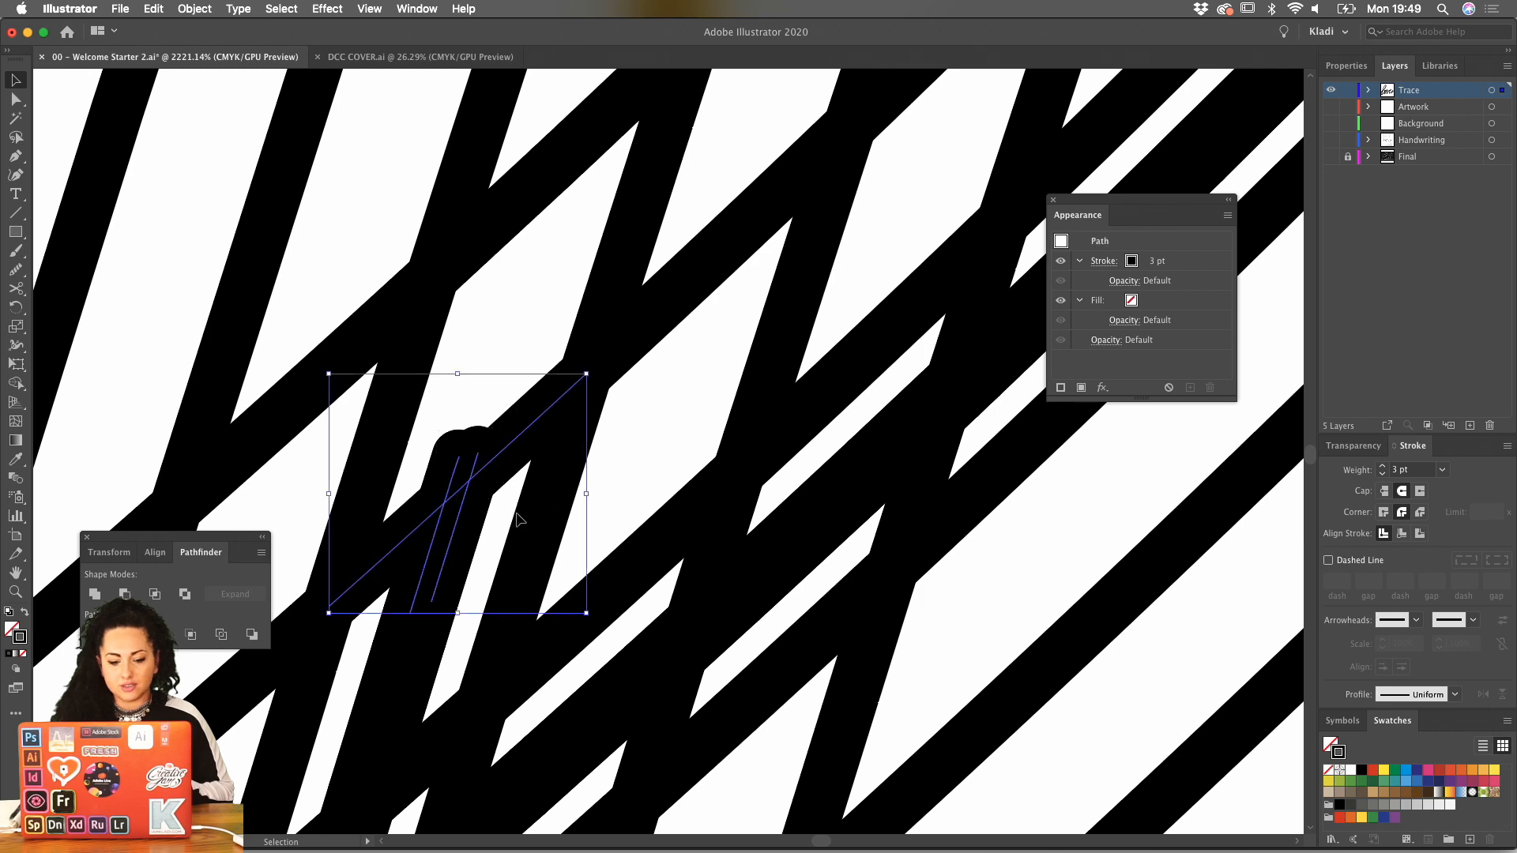
scroll(516, 518, "up", 3)
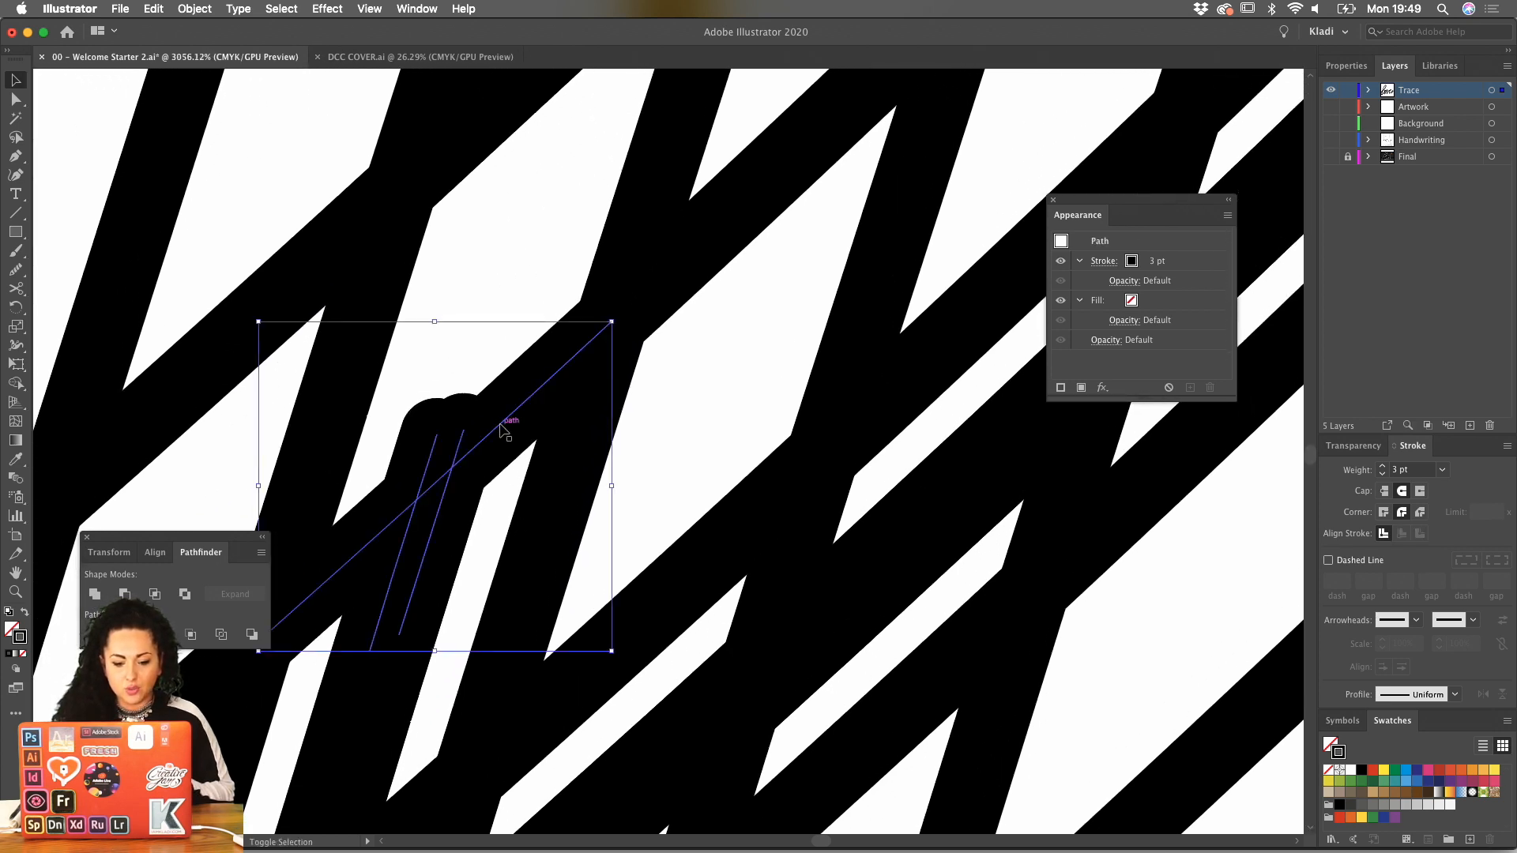
left_click(437, 510, "shift")
left_click(381, 531, "shift")
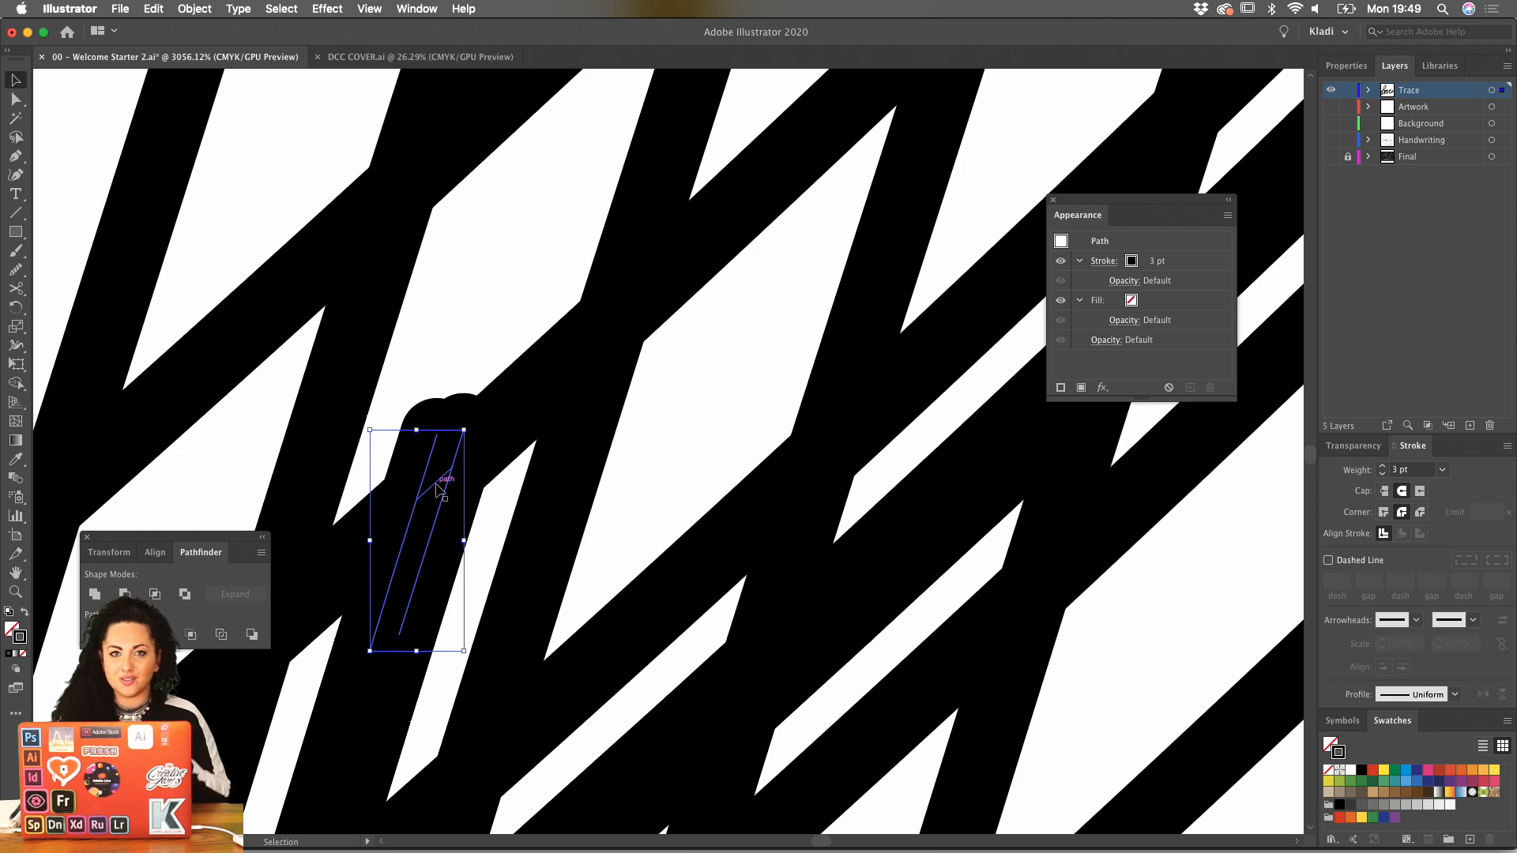
key("Delete")
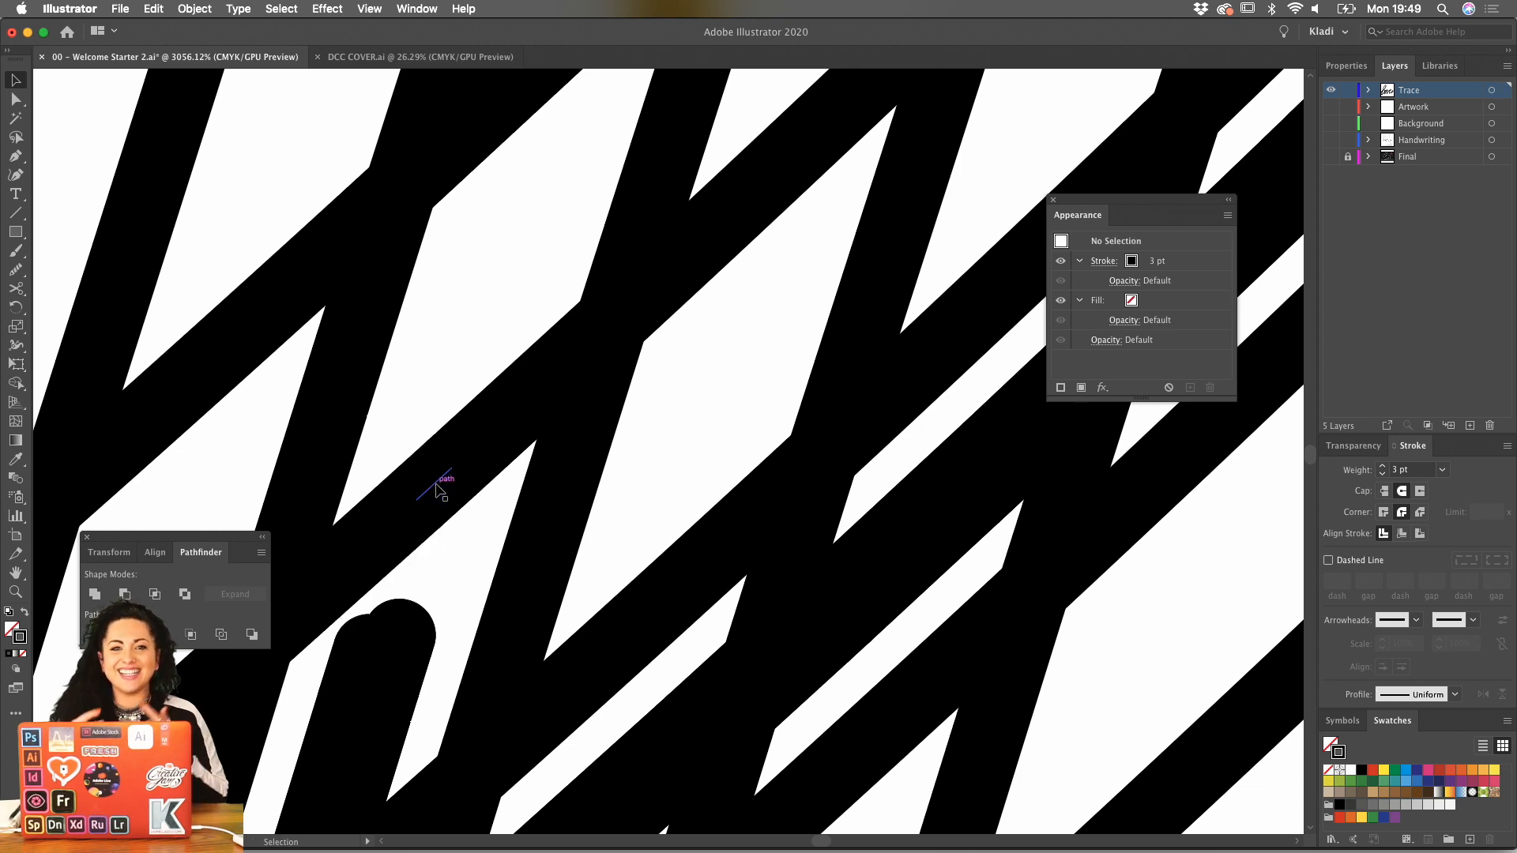
Delete the remaining doubled center-line ends below that diagonal, down to the following diagonal of the stroke crossing.
scroll(436, 488, "down", 5)
scroll(436, 487, "left", 3)
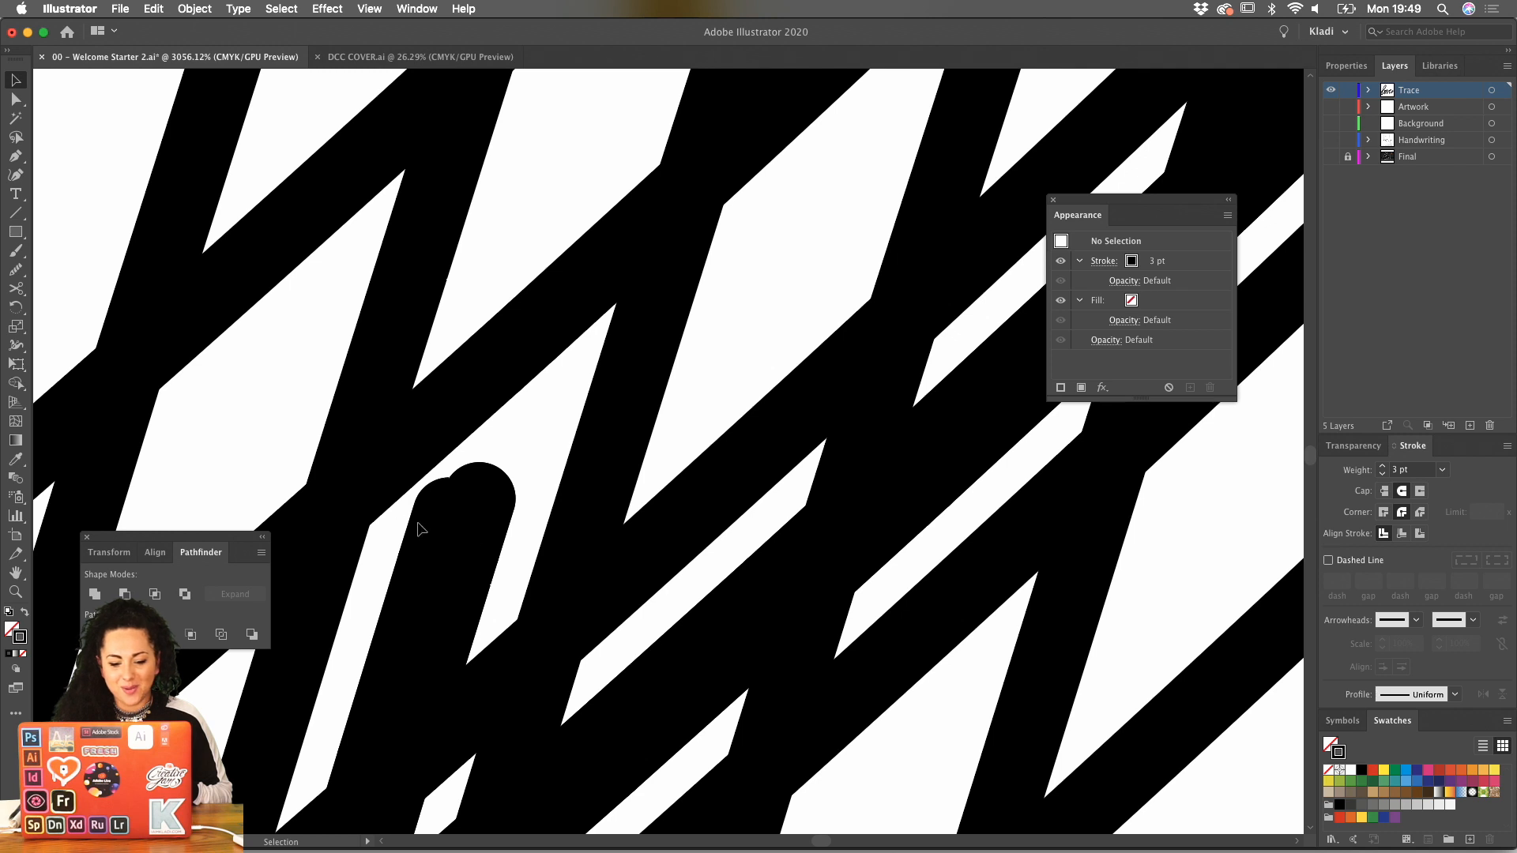
left_click_drag(397, 519, 503, 562)
key("Delete")
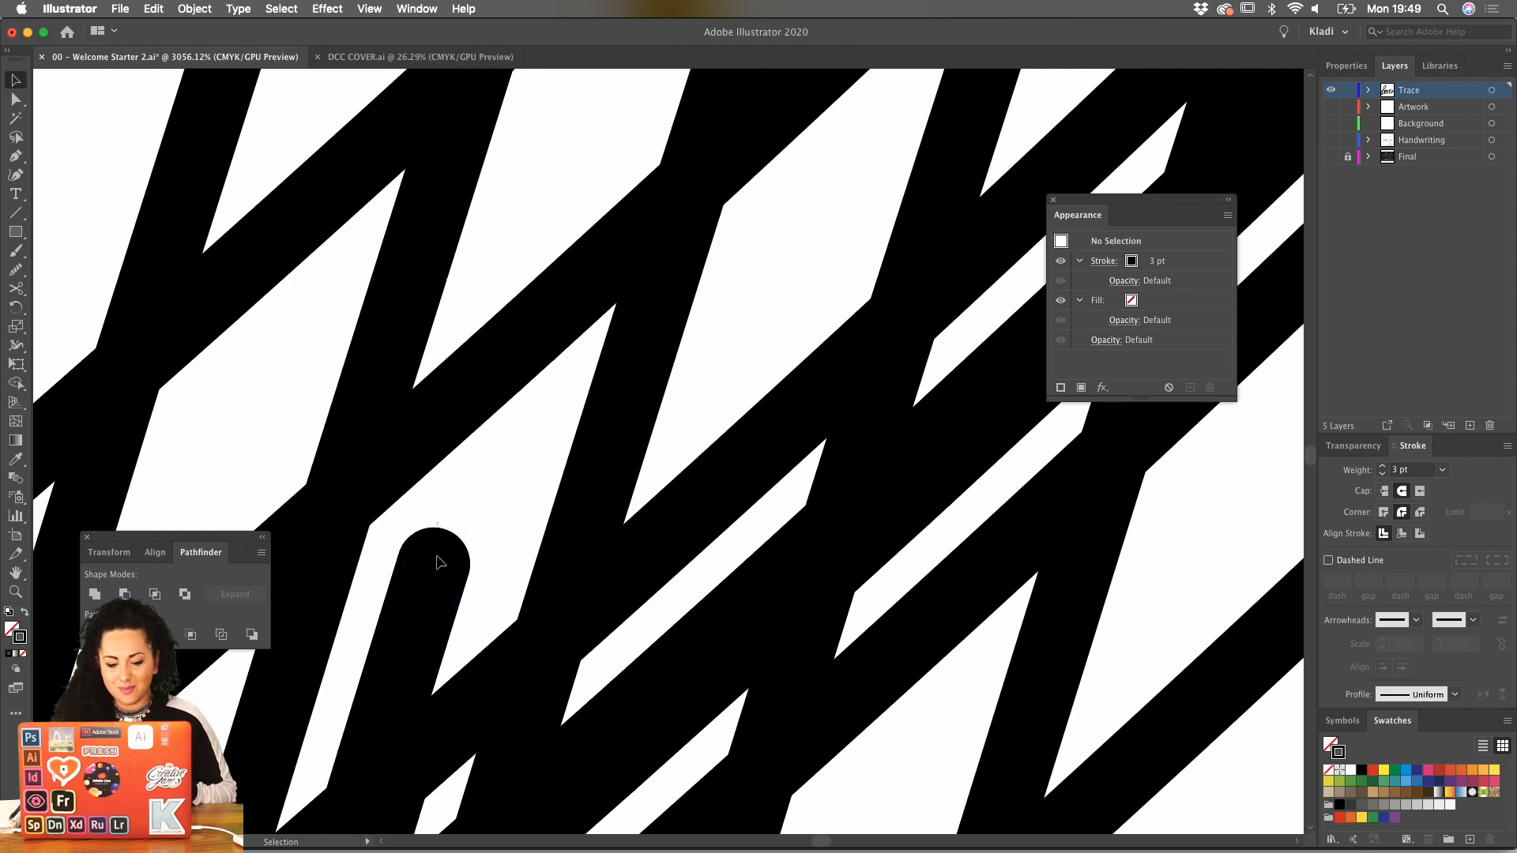
left_click(458, 632)
key("Delete")
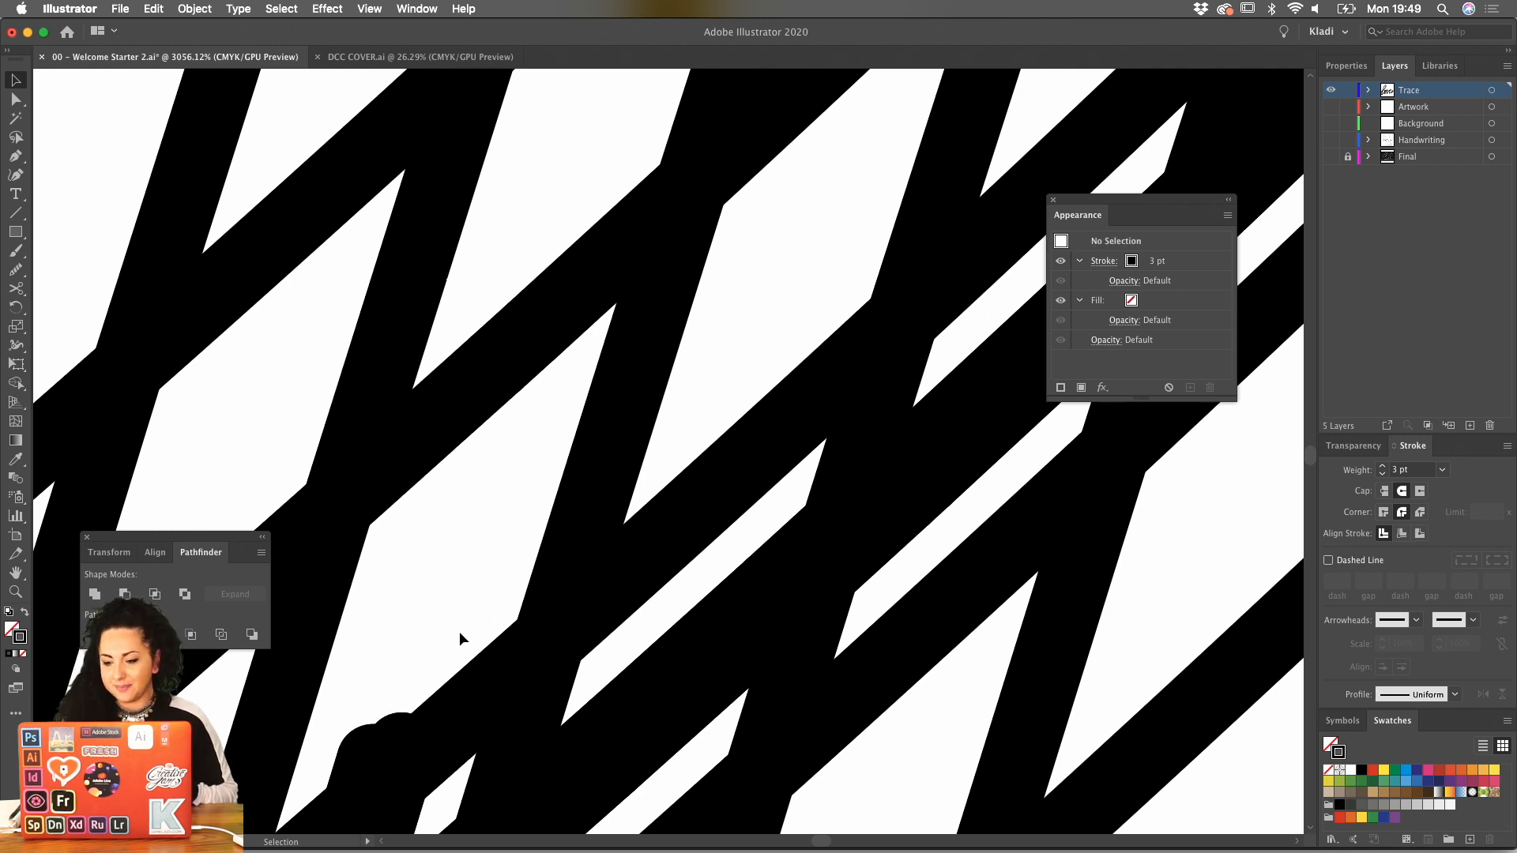
Examine the finished lettering by showing the Final layer in place of the Trace layer, and switch back to the Trace layer.
scroll(581, 547, "down", 15)
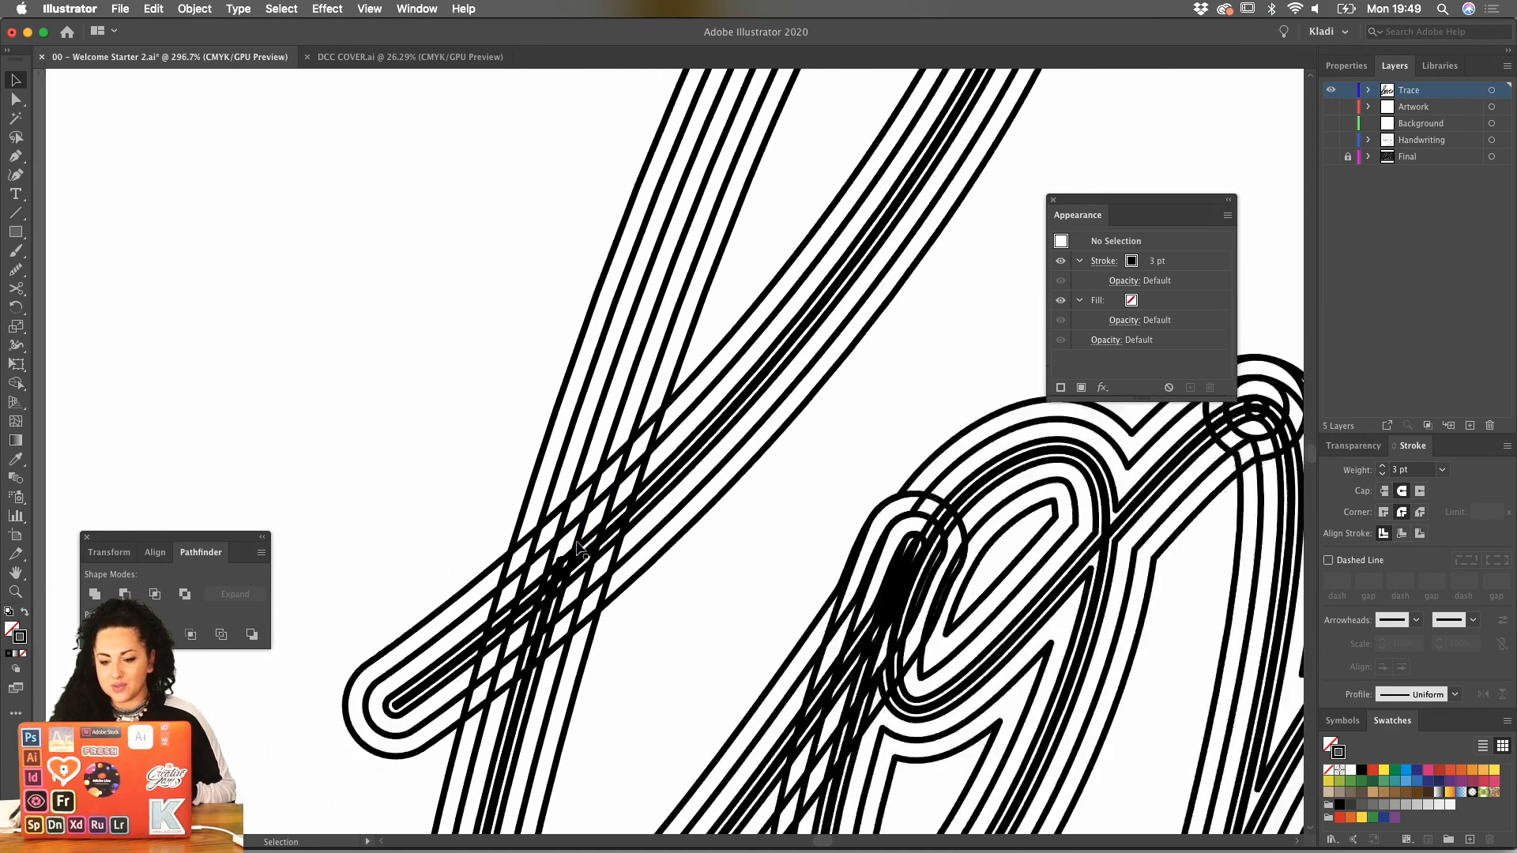
scroll(577, 545, "down", 5)
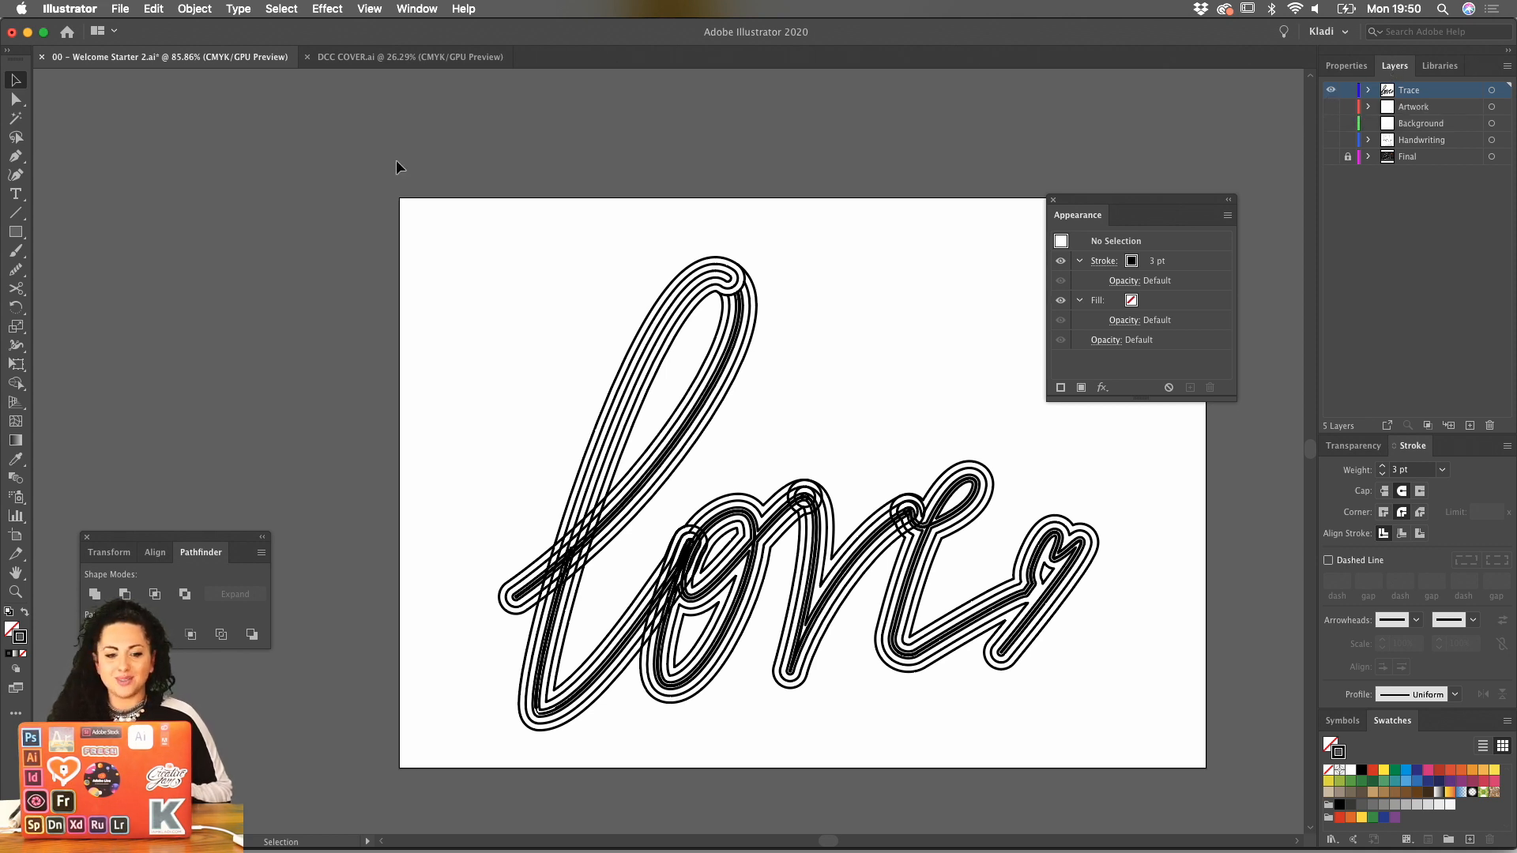
left_click(1331, 89)
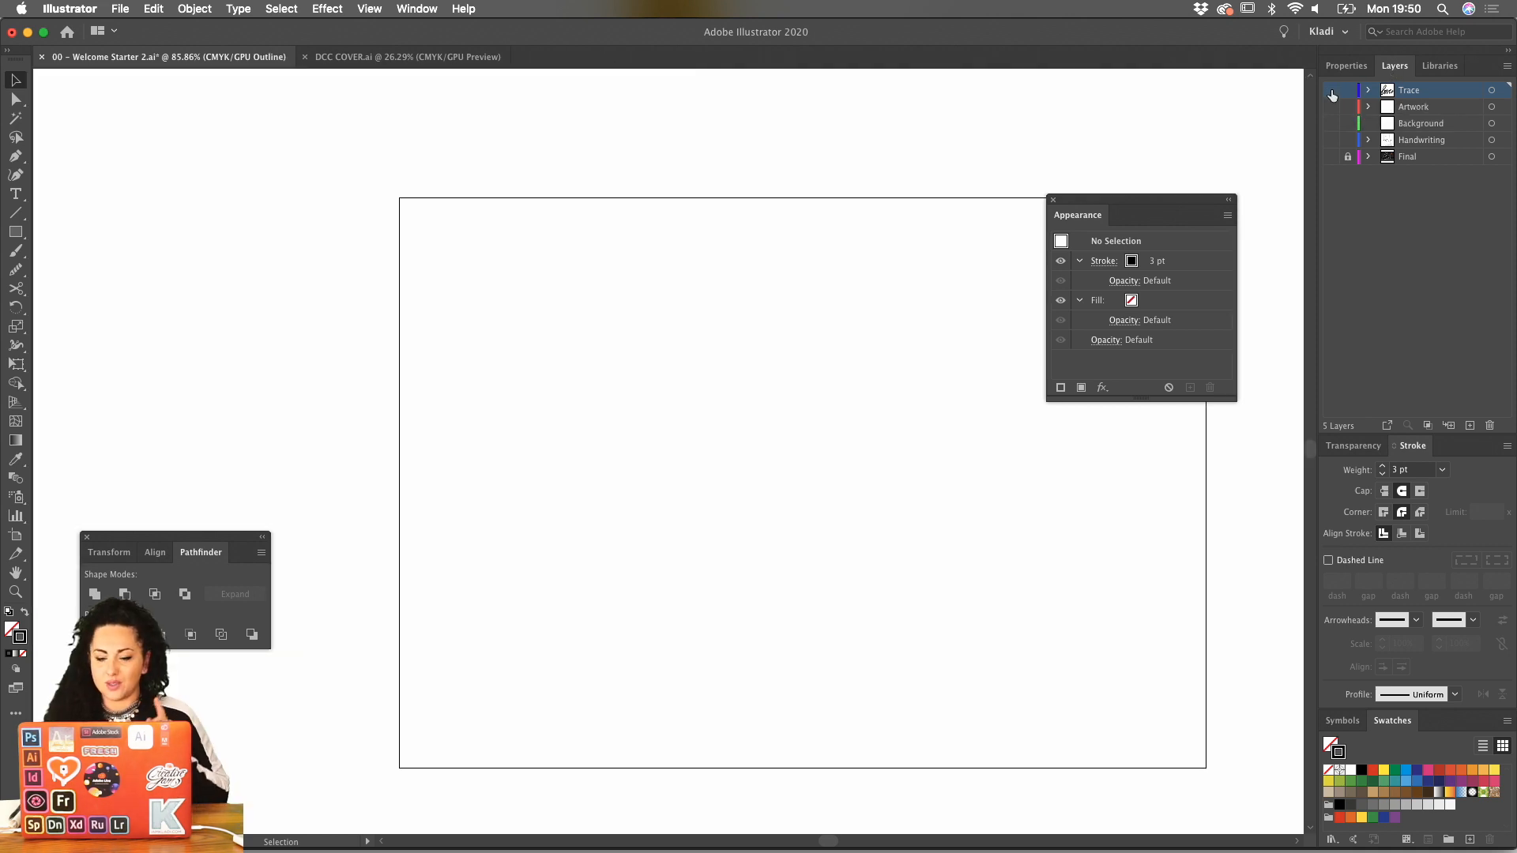
left_click(1332, 158)
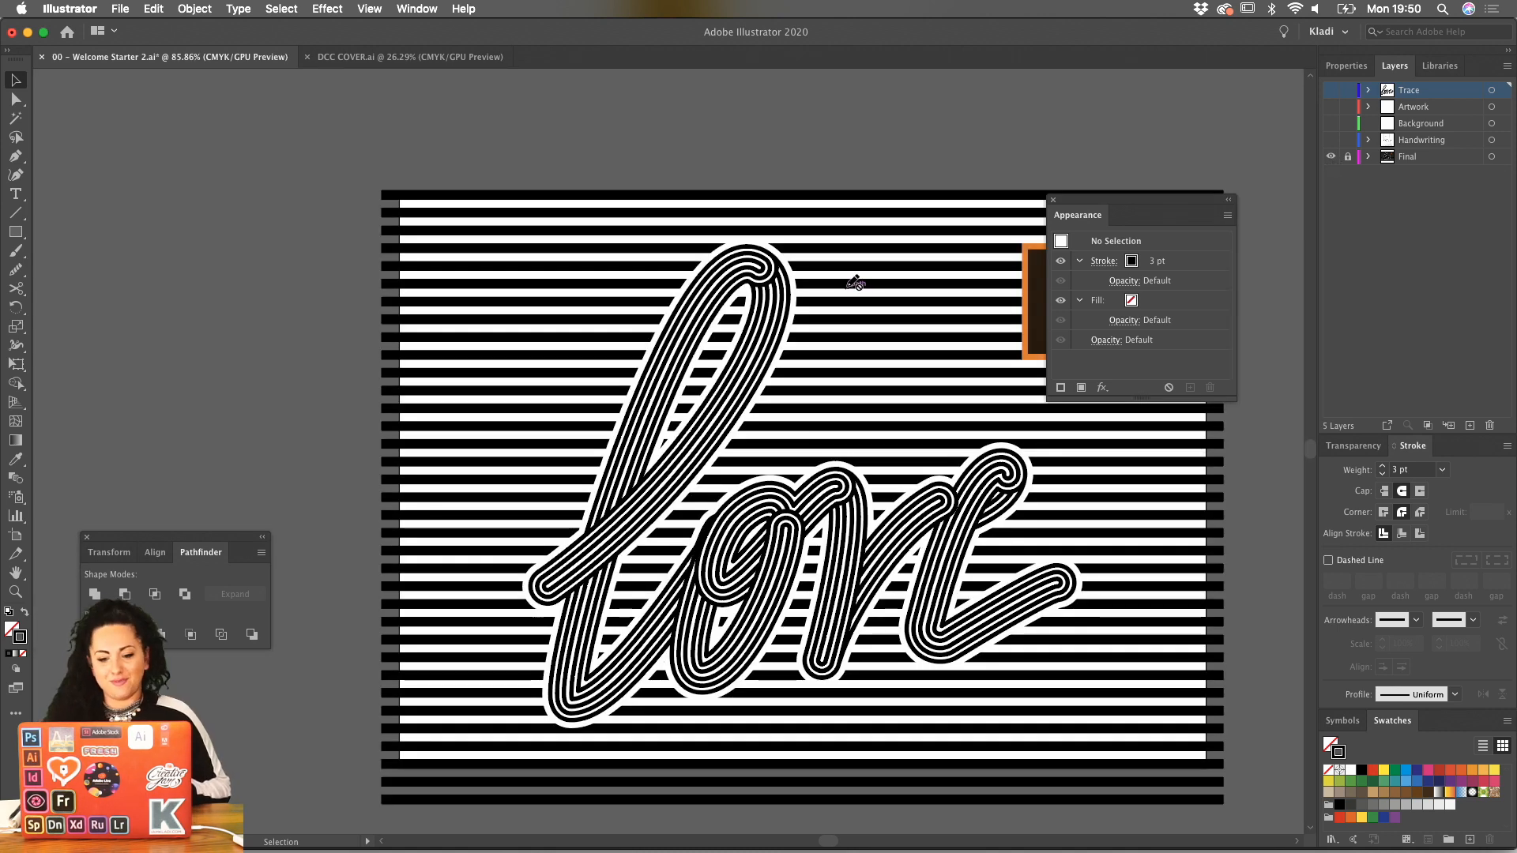
scroll(855, 282, "right", 5)
scroll(855, 282, "down", 2)
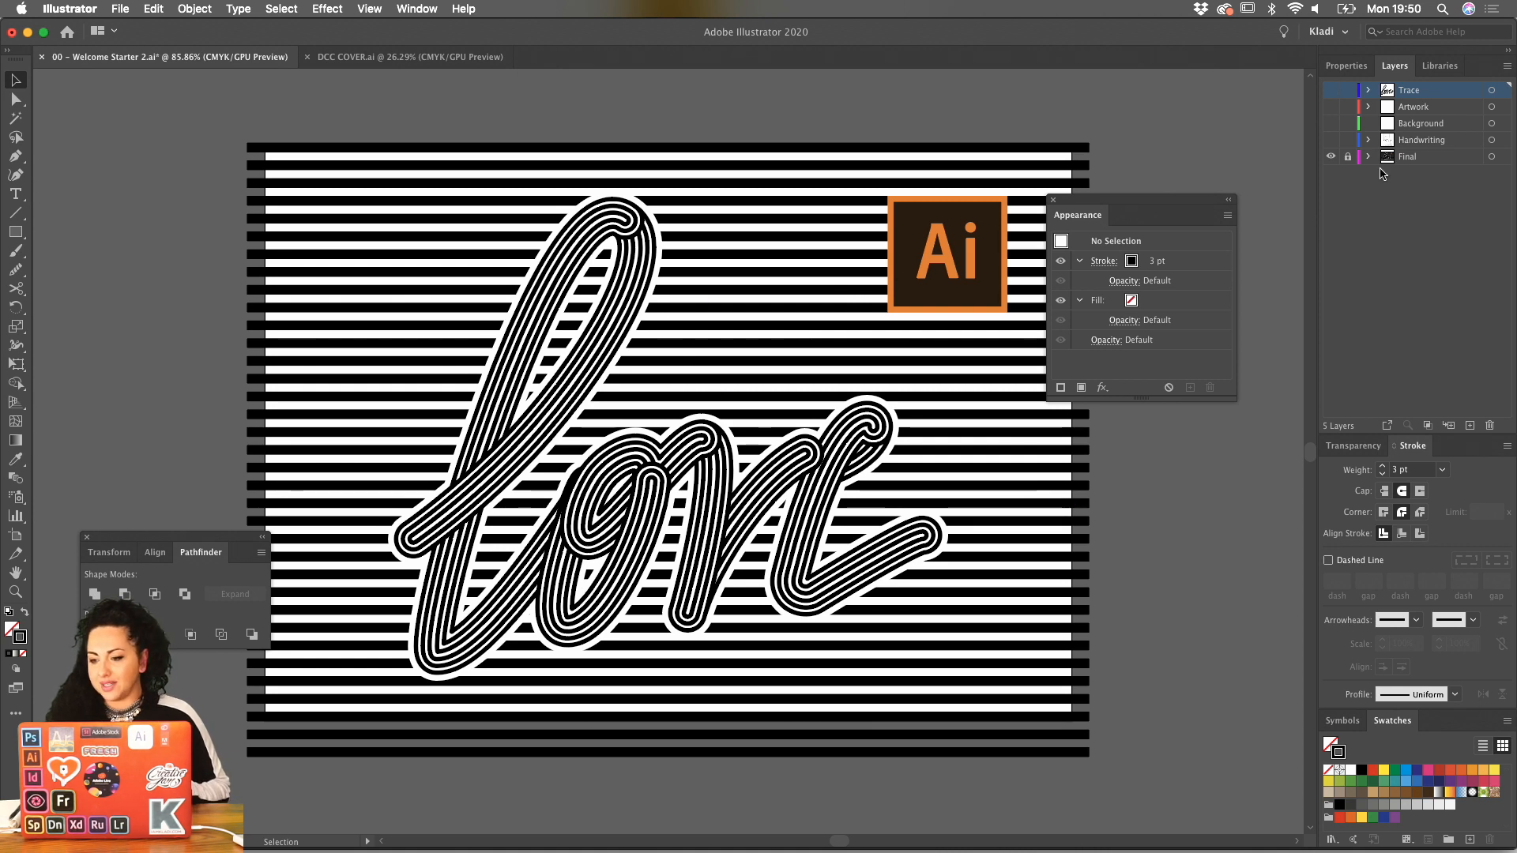
left_click(1332, 156)
left_click(1331, 91)
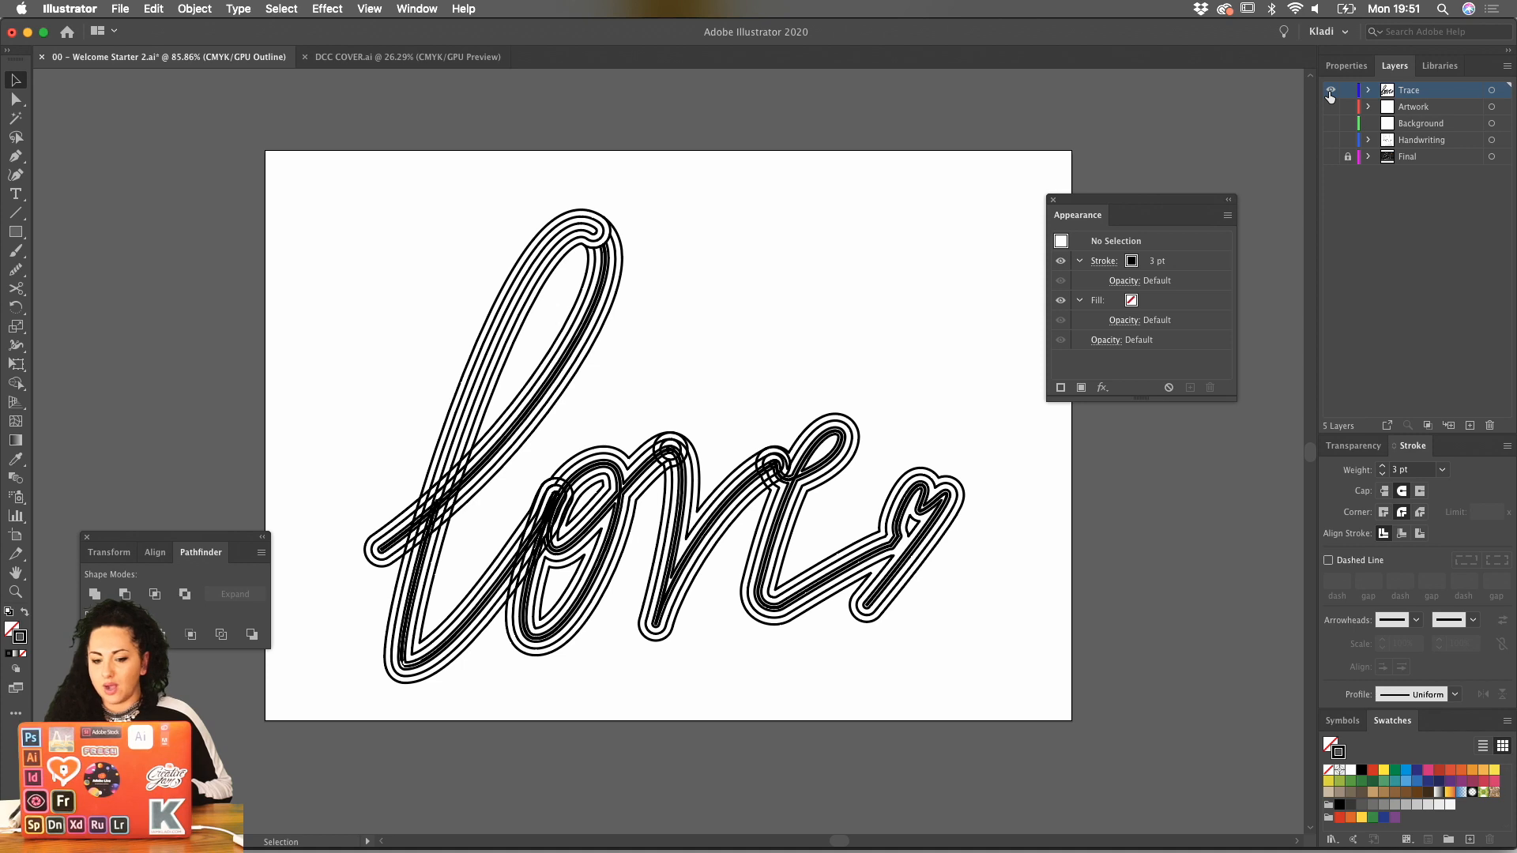
key("super+y")
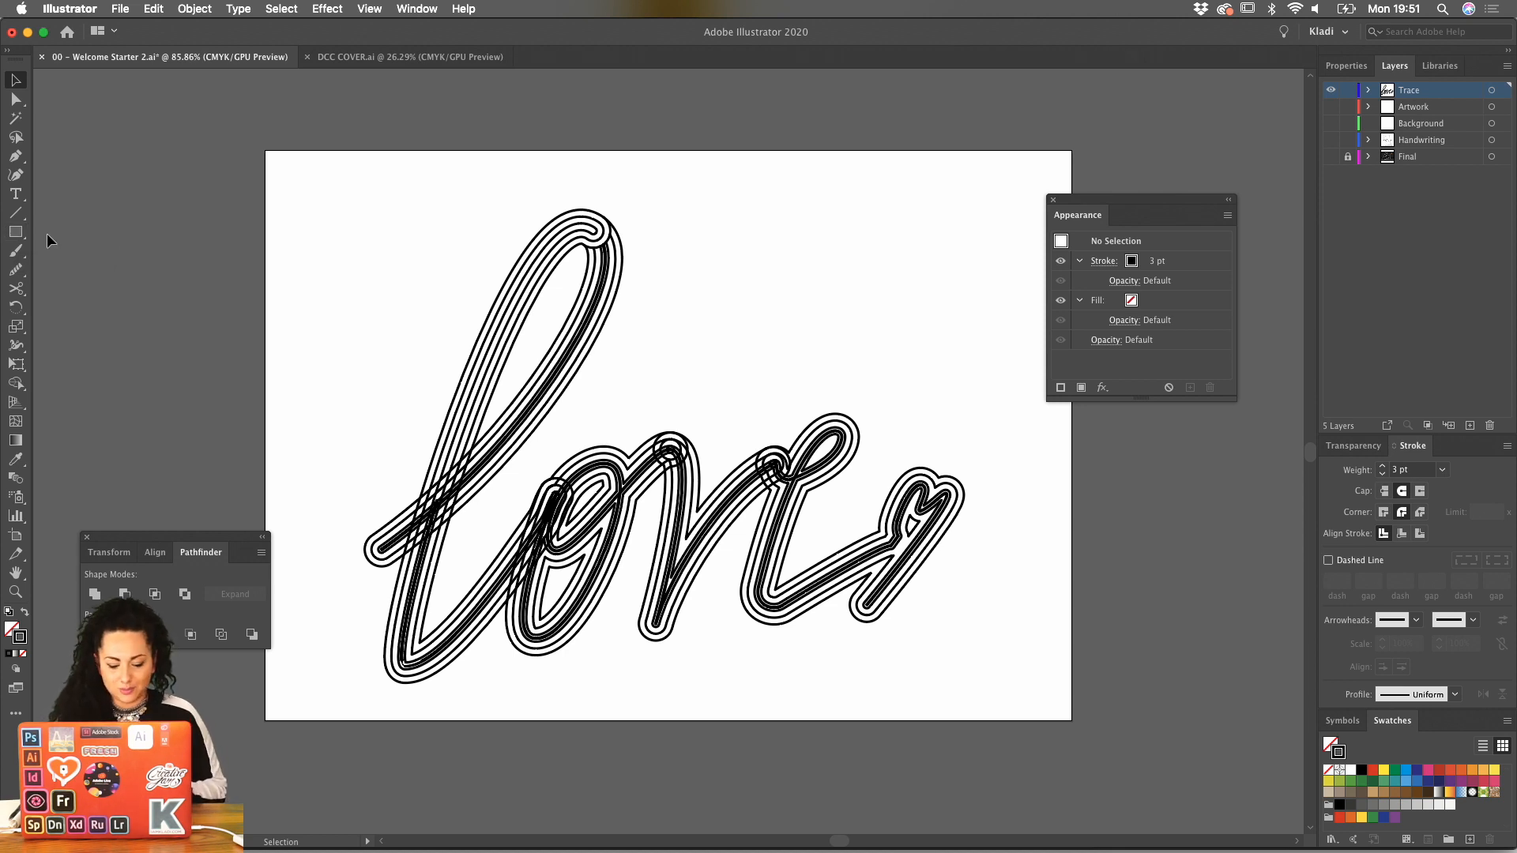
Draw a thin horizontal rectangle slightly wider than the artboard along its upper edge and swap its stroke and fill for a solid black bar.
key("m")
left_click_drag(245, 147, 1085, 170)
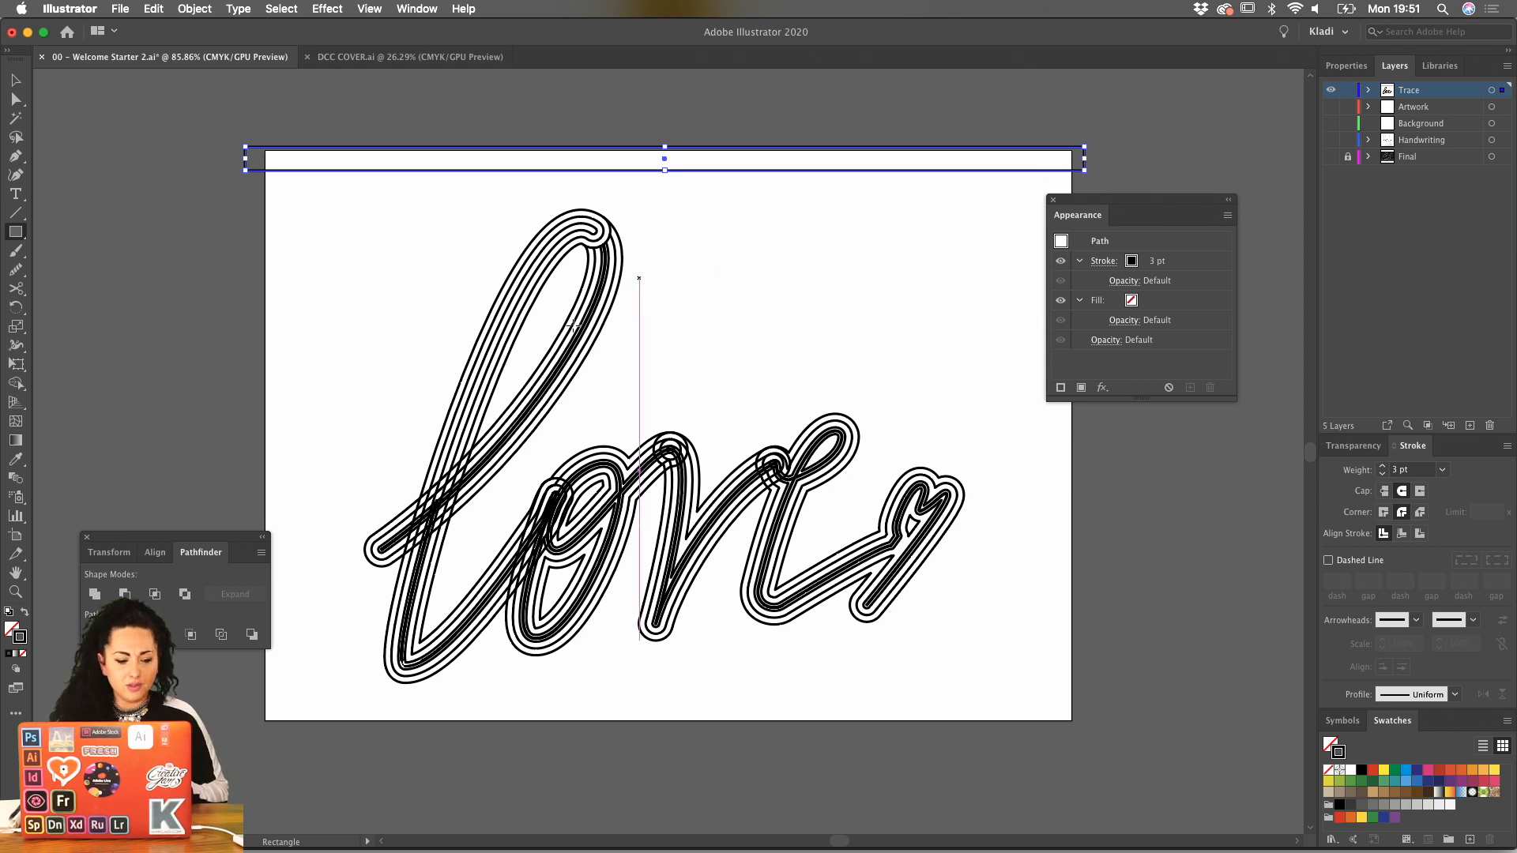
left_click(26, 614)
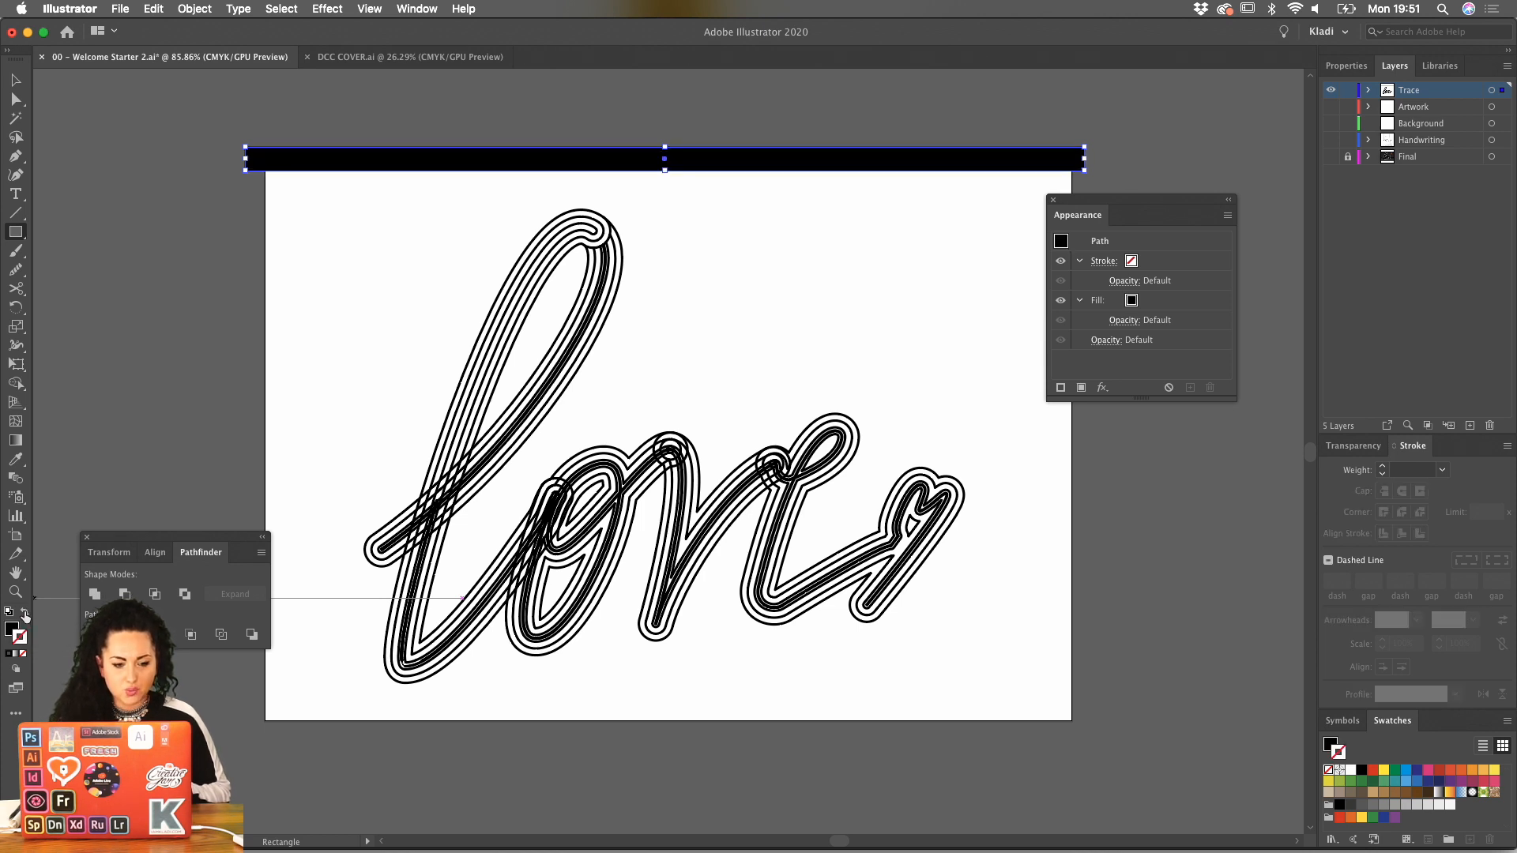
Swap the bar's fill and stroke back and forth several times, ending with a black fill and no stroke.
left_click(25, 614)
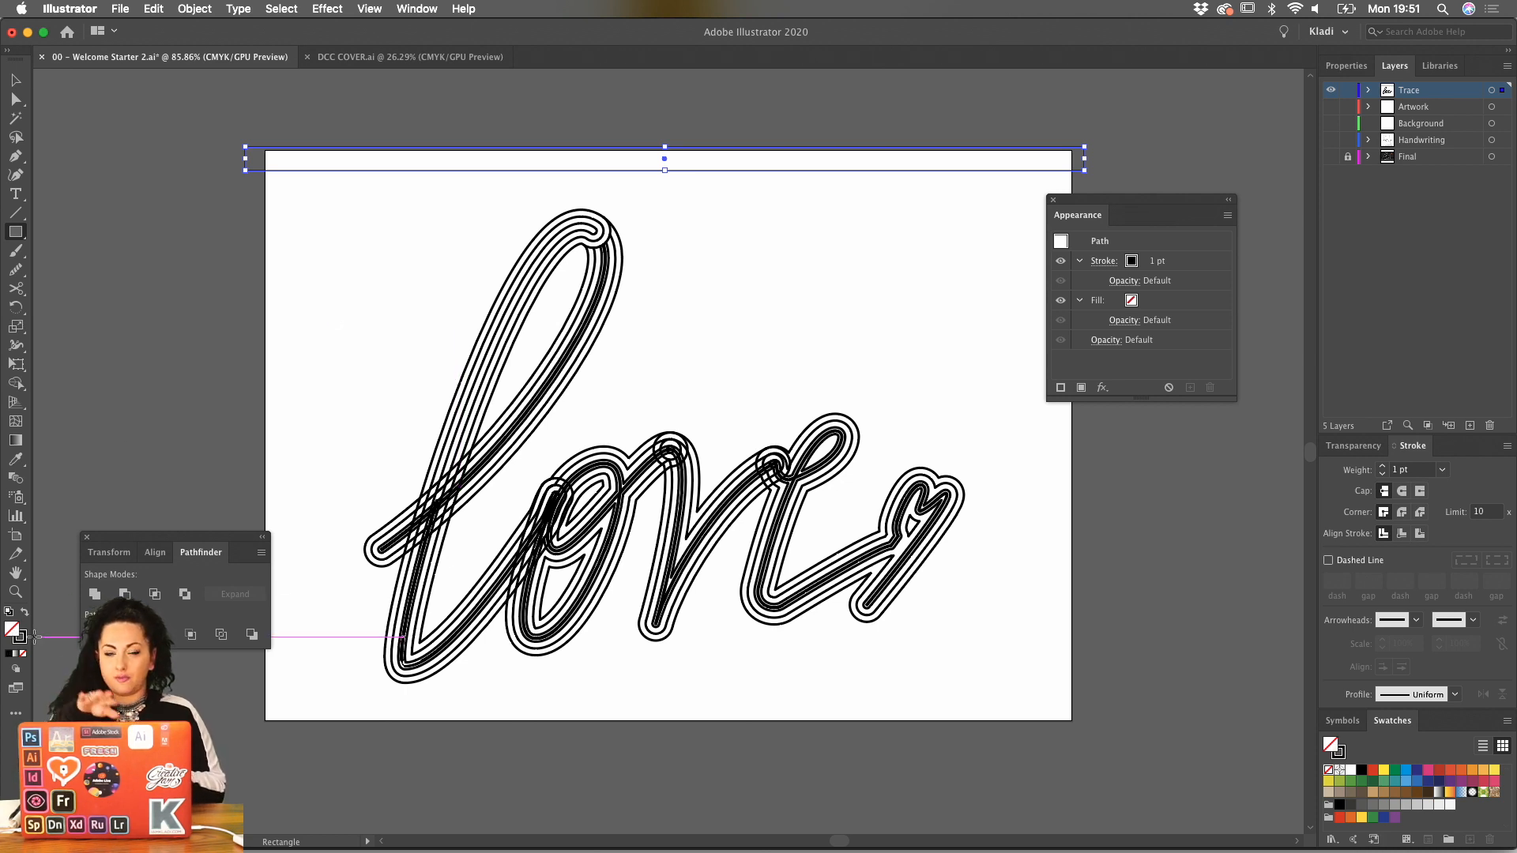
key("x")
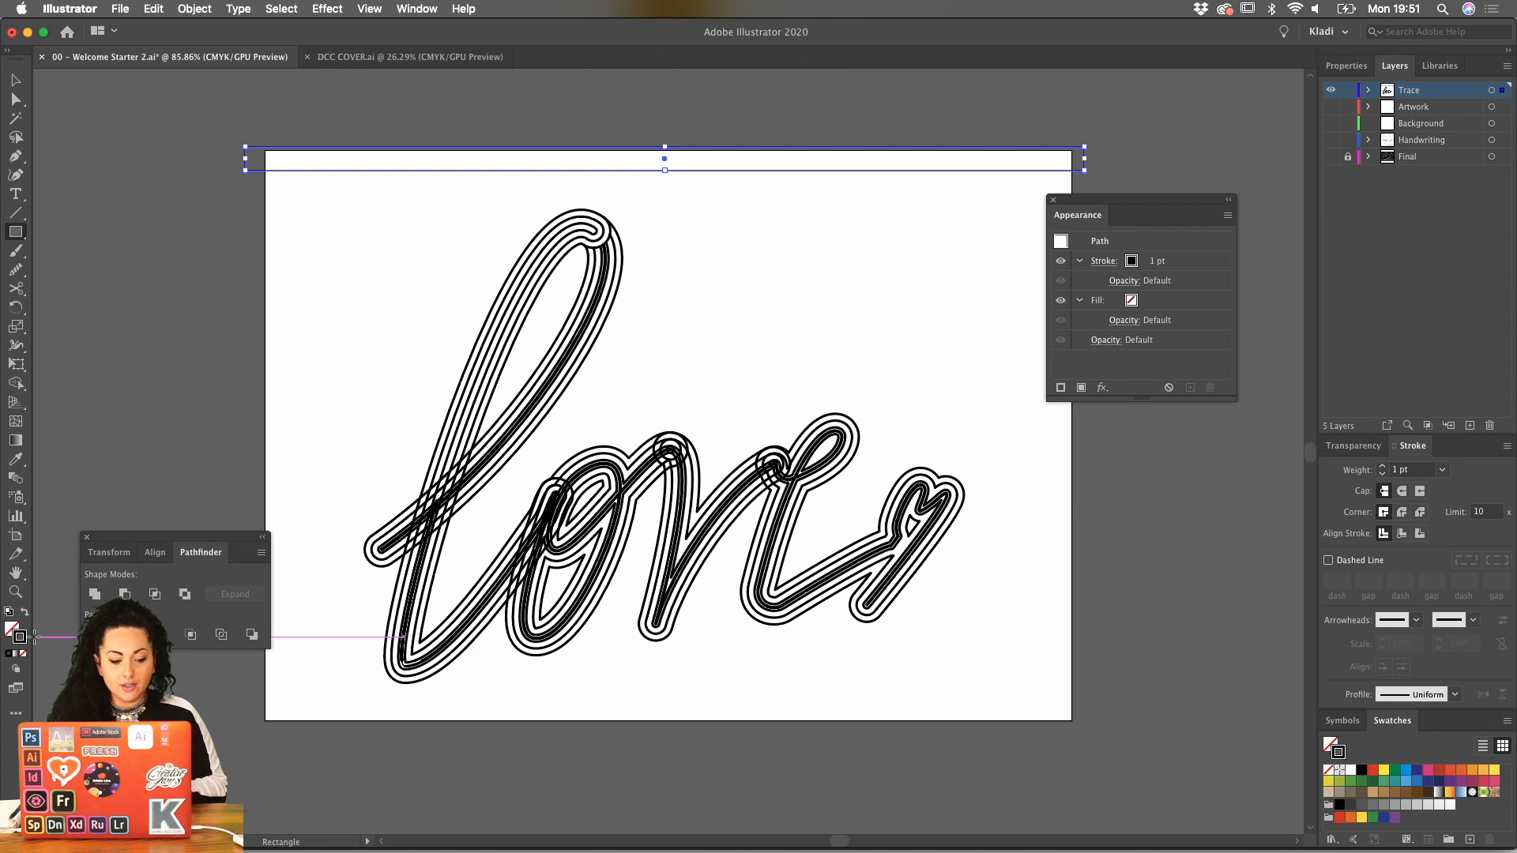
key("shift+x")
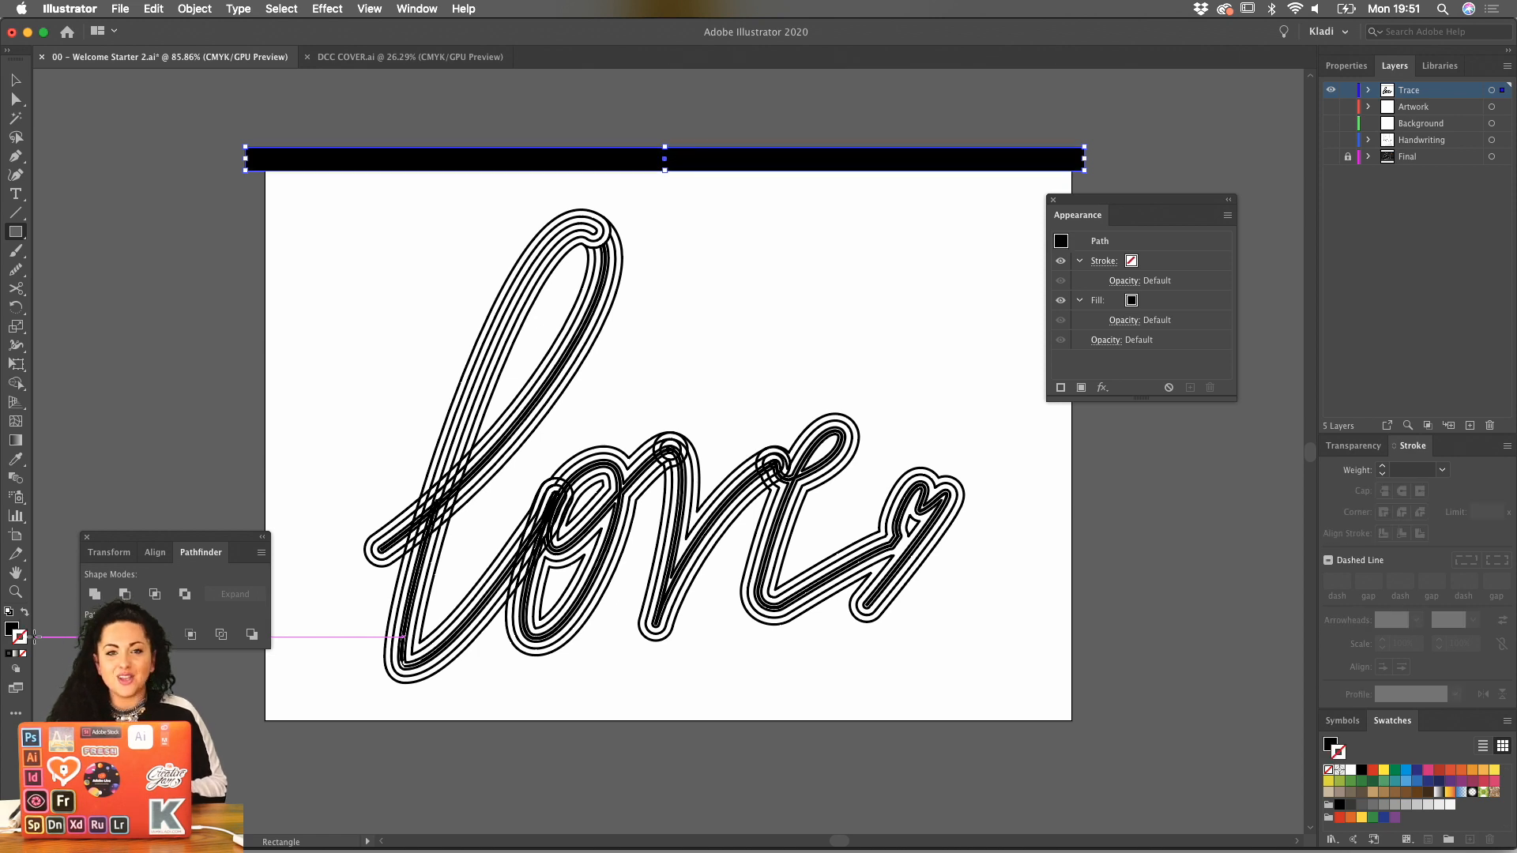
key("shift+x")
key("shift+x")
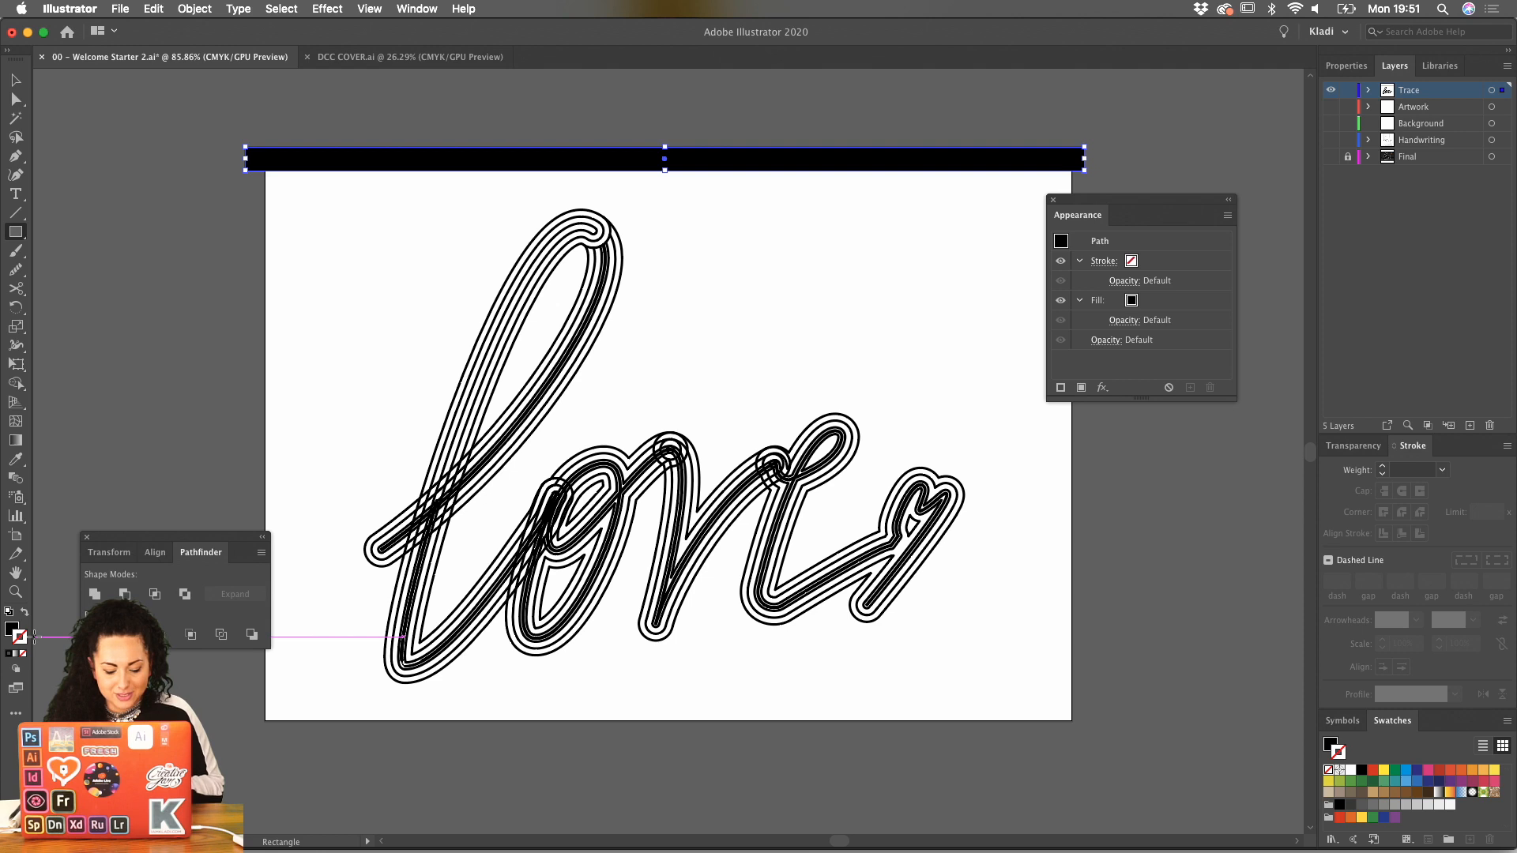
key("shift+x")
key("shift+x")
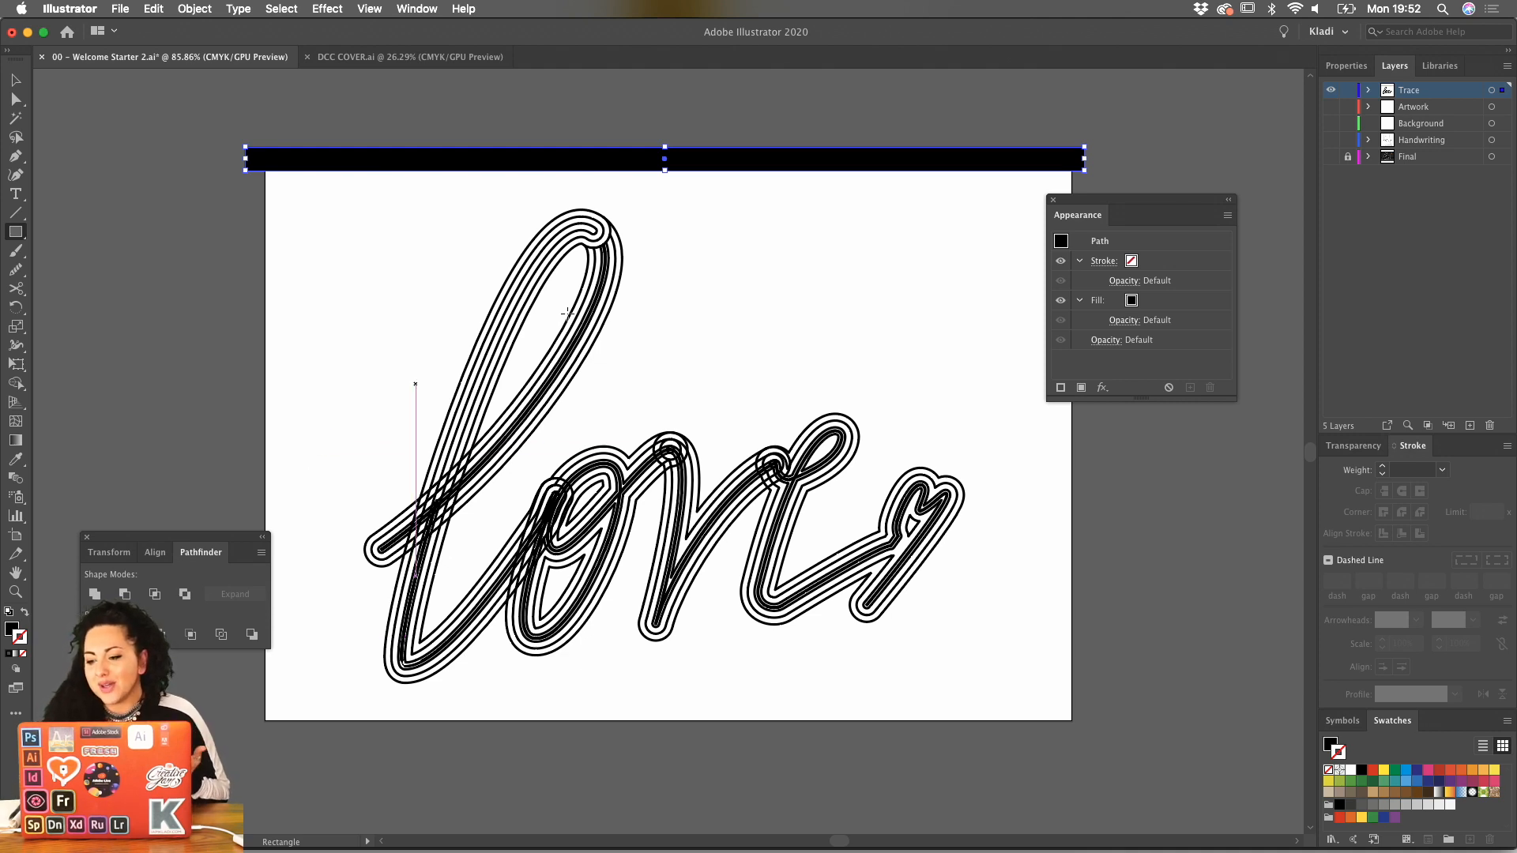
Hide the Trace layer and show the Final layer to view the finished lettering on its striped background.
left_click(1330, 90)
left_click(1329, 158)
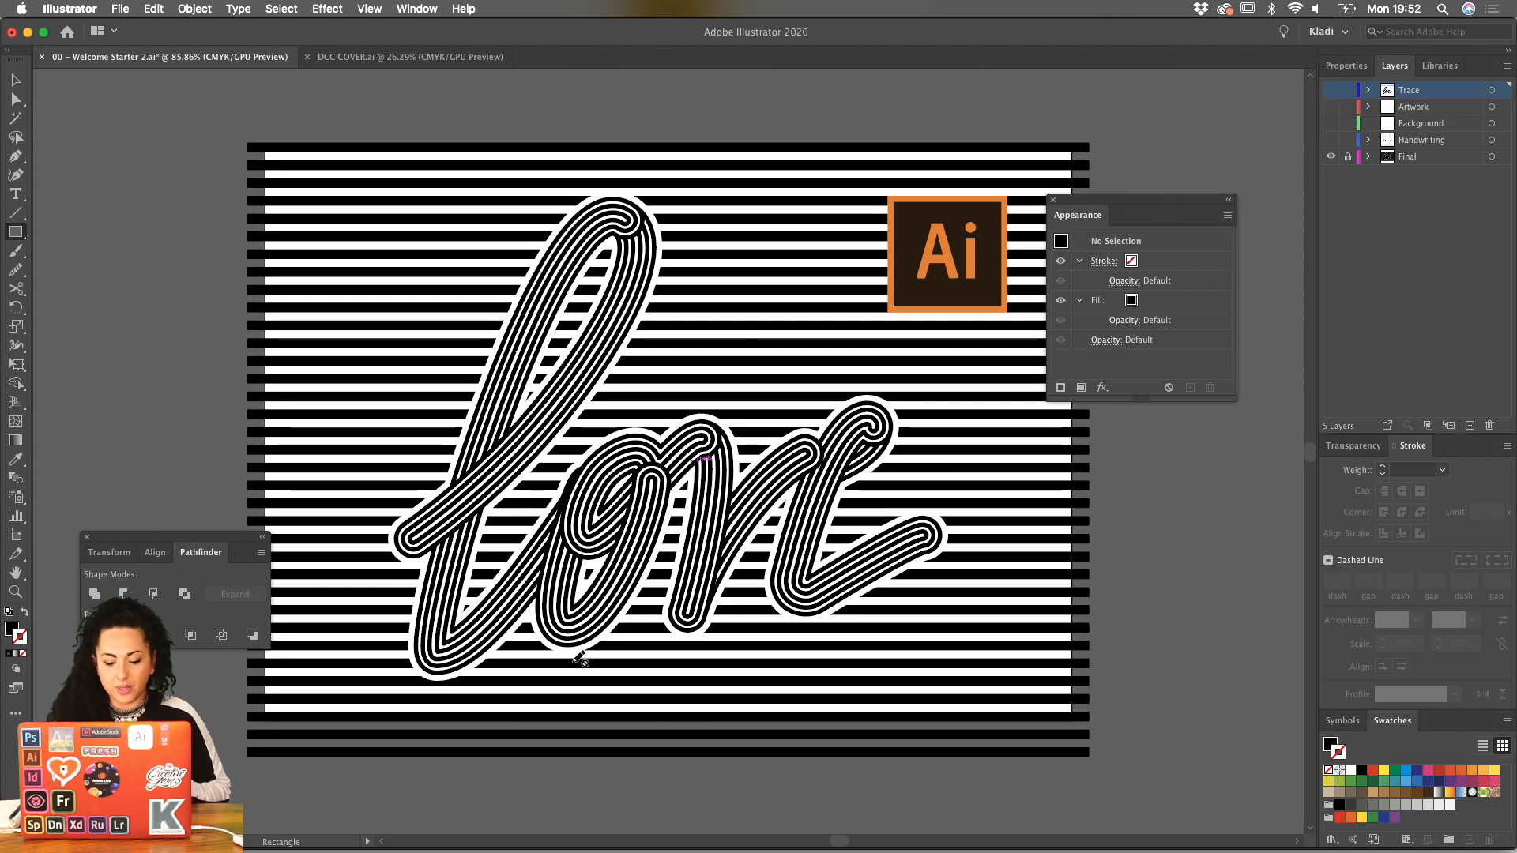
Switch to Chrome to view the Behance Illustrator challenge page and the Discord #challenge channel, and reveal the desktop.
left_click(546, 841)
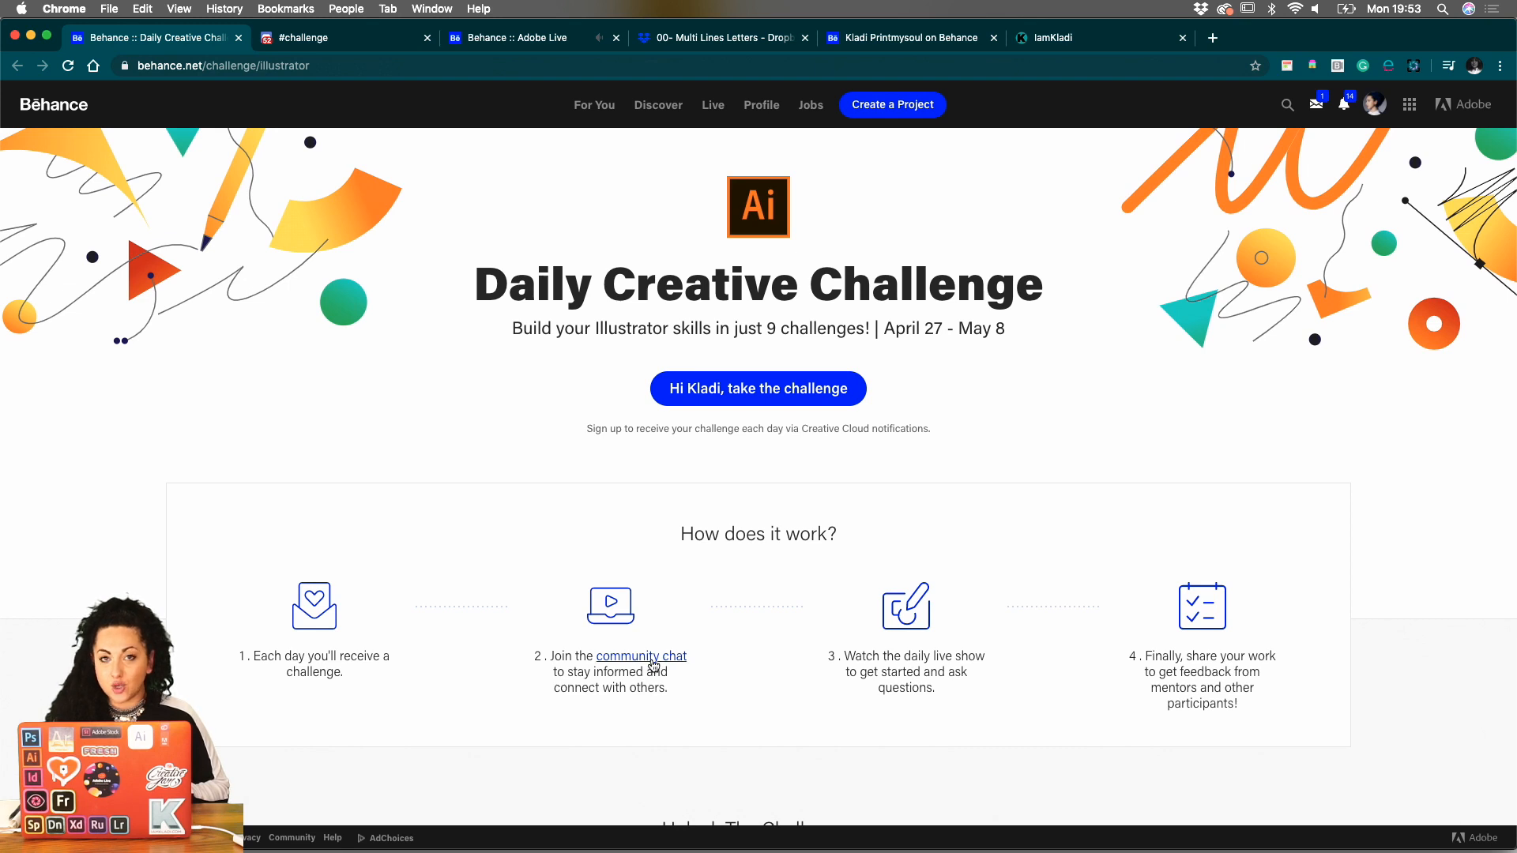
left_click(323, 41)
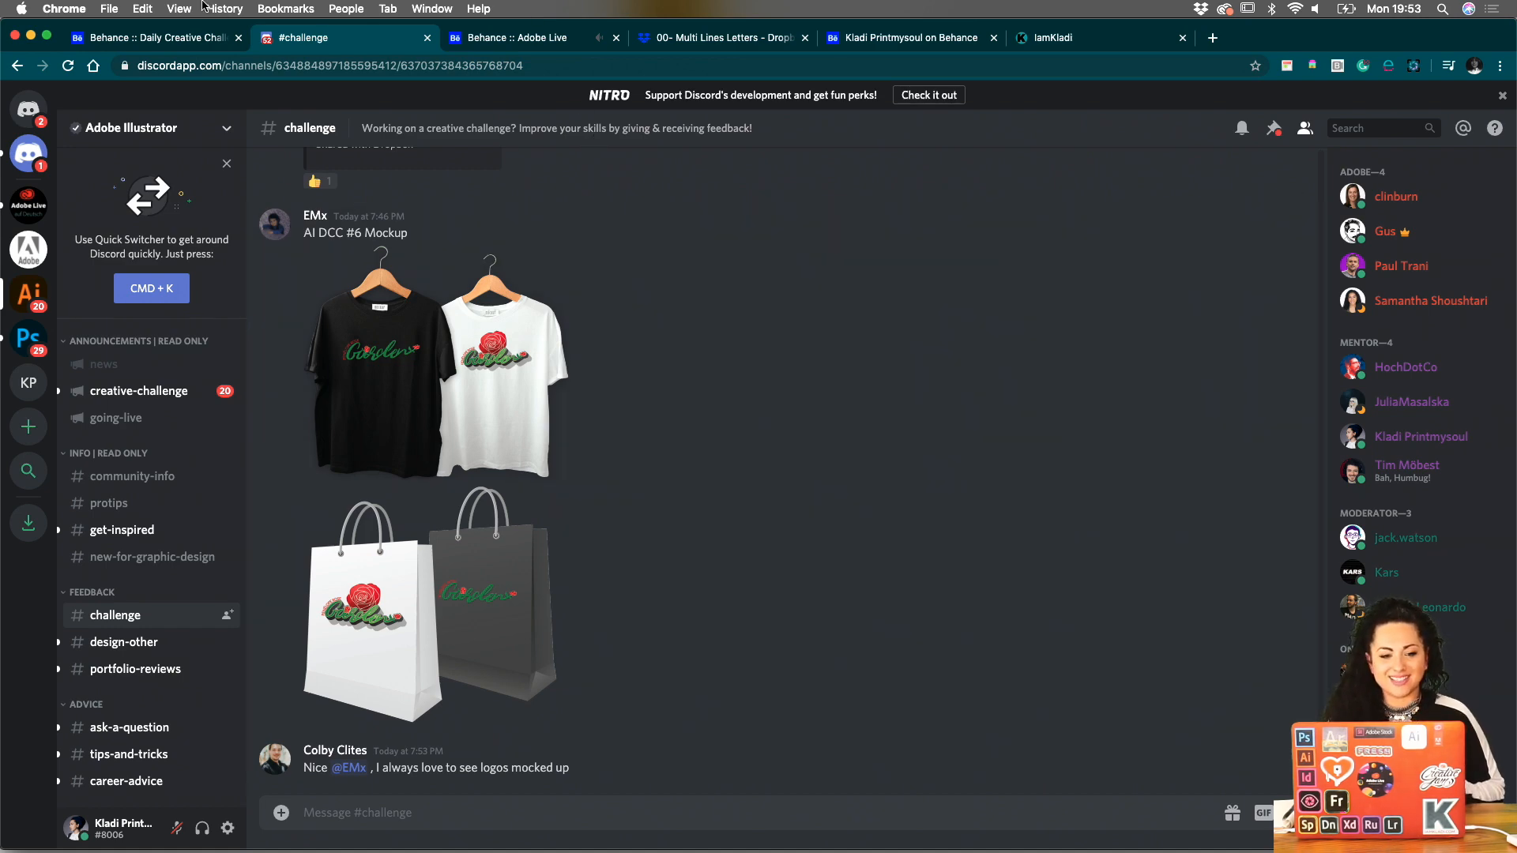
key("F11")
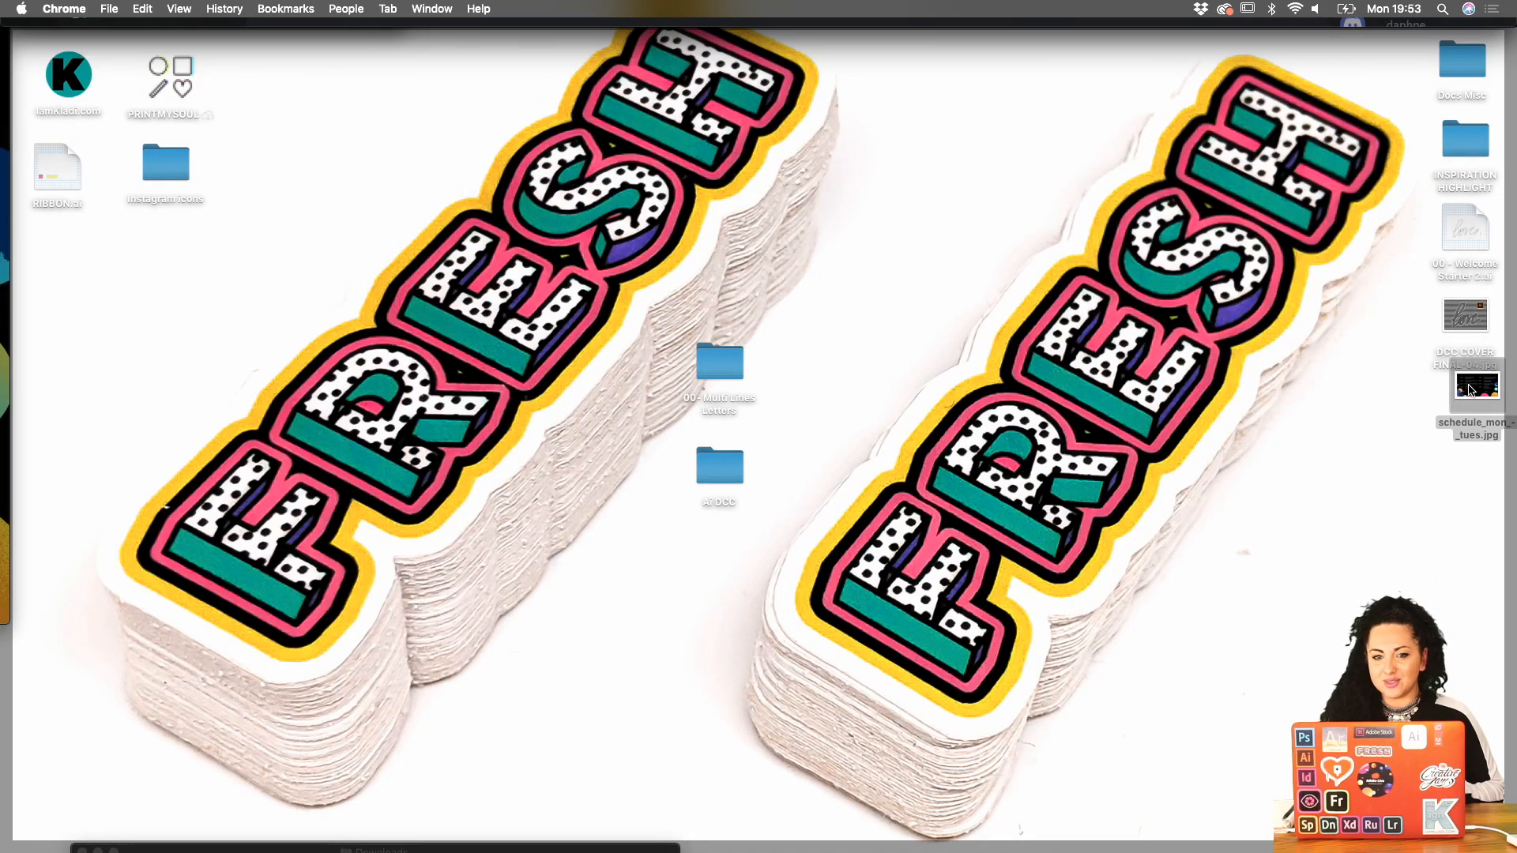